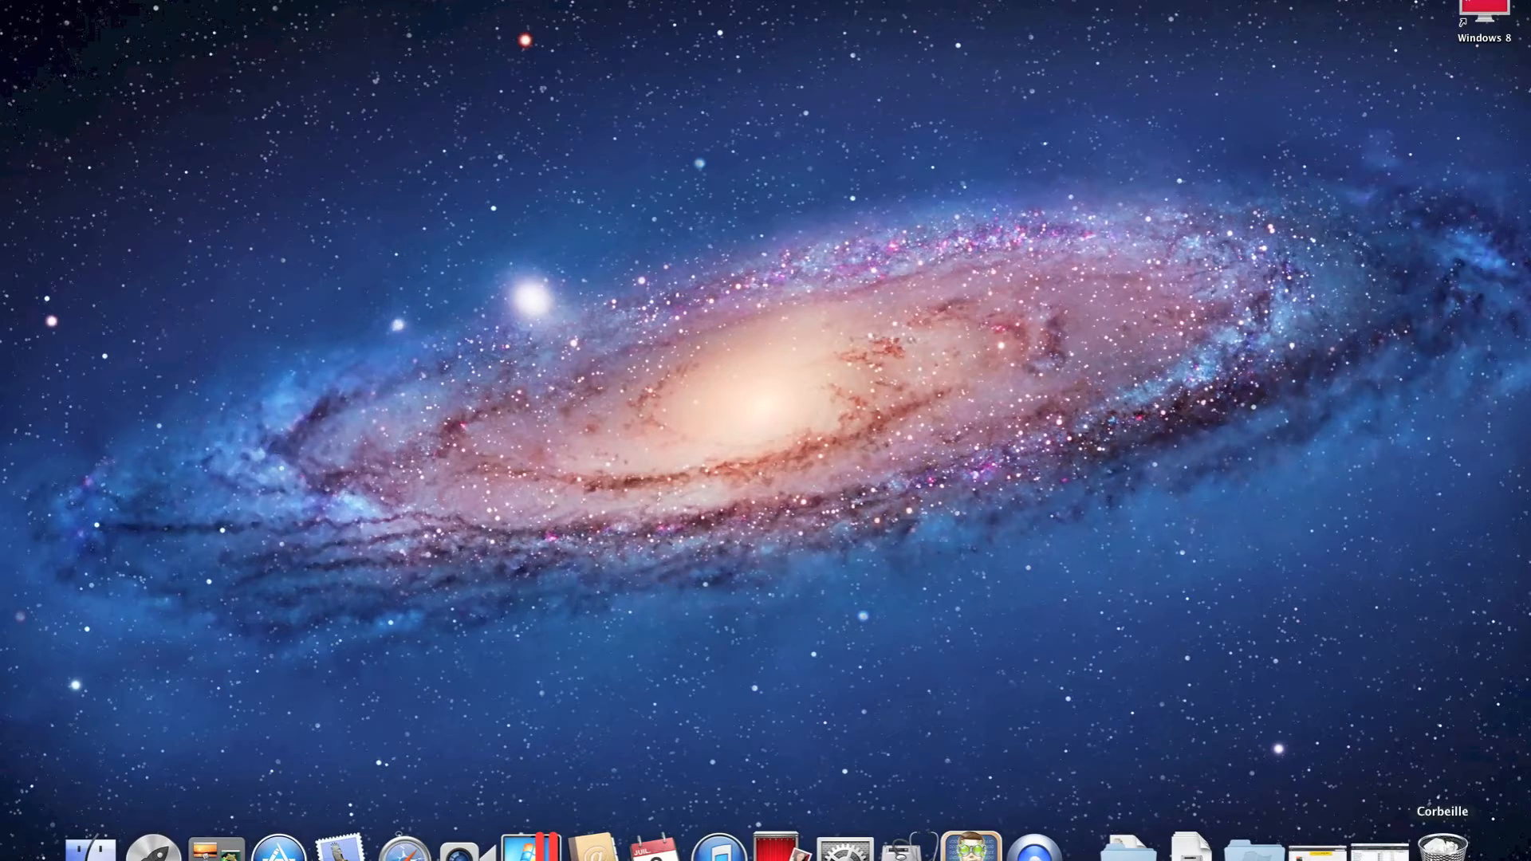
- Permanently empty the Trash (Corbeille) containing the Recovered files folder, and close its window
{"action": "left_click", "coordinate": [1428, 829]}
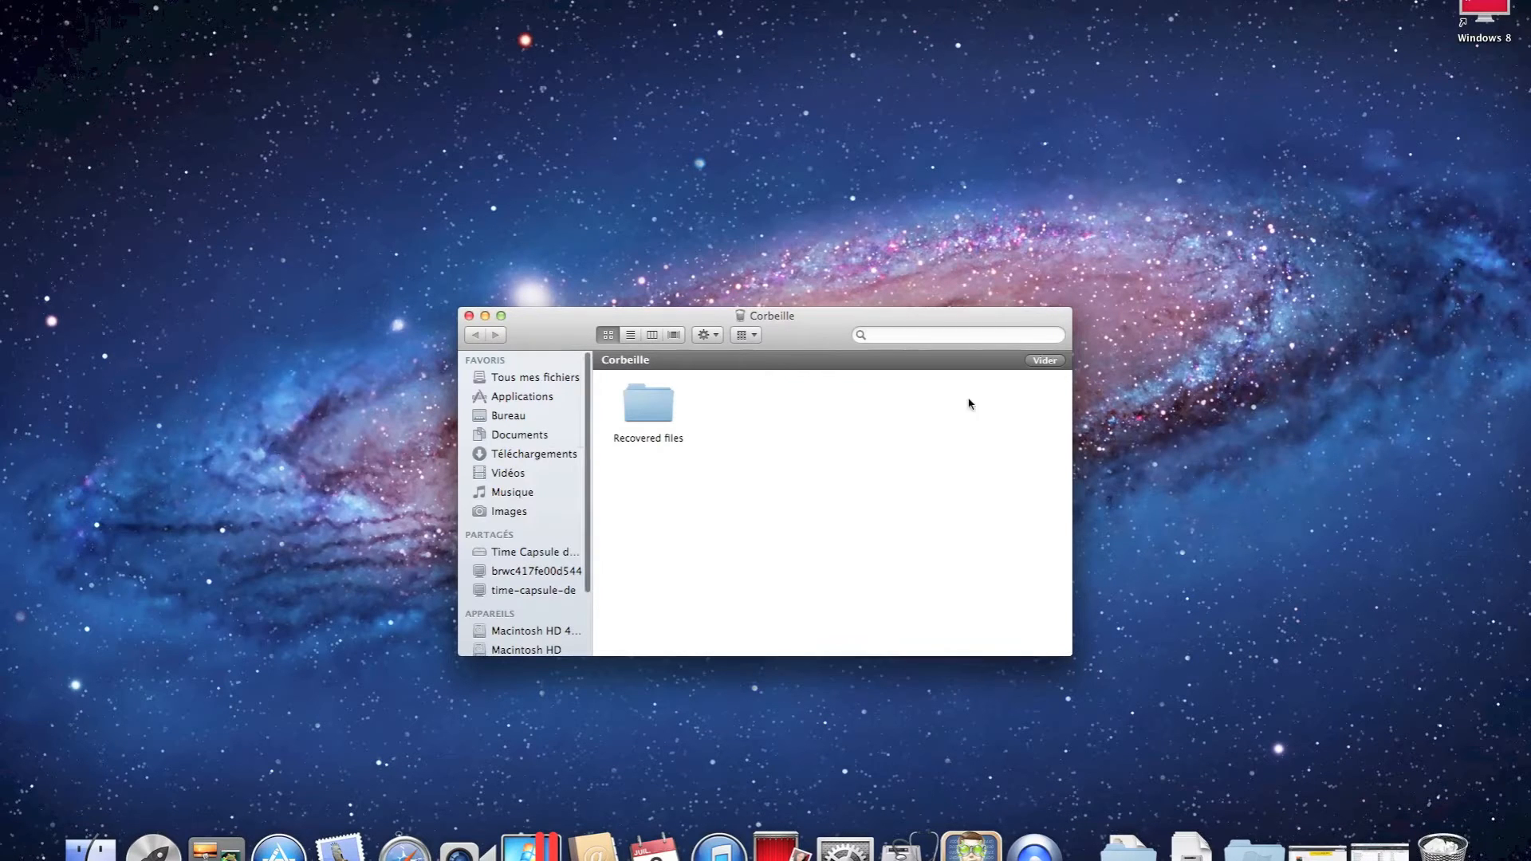
{"action": "left_click", "coordinate": [1044, 360]}
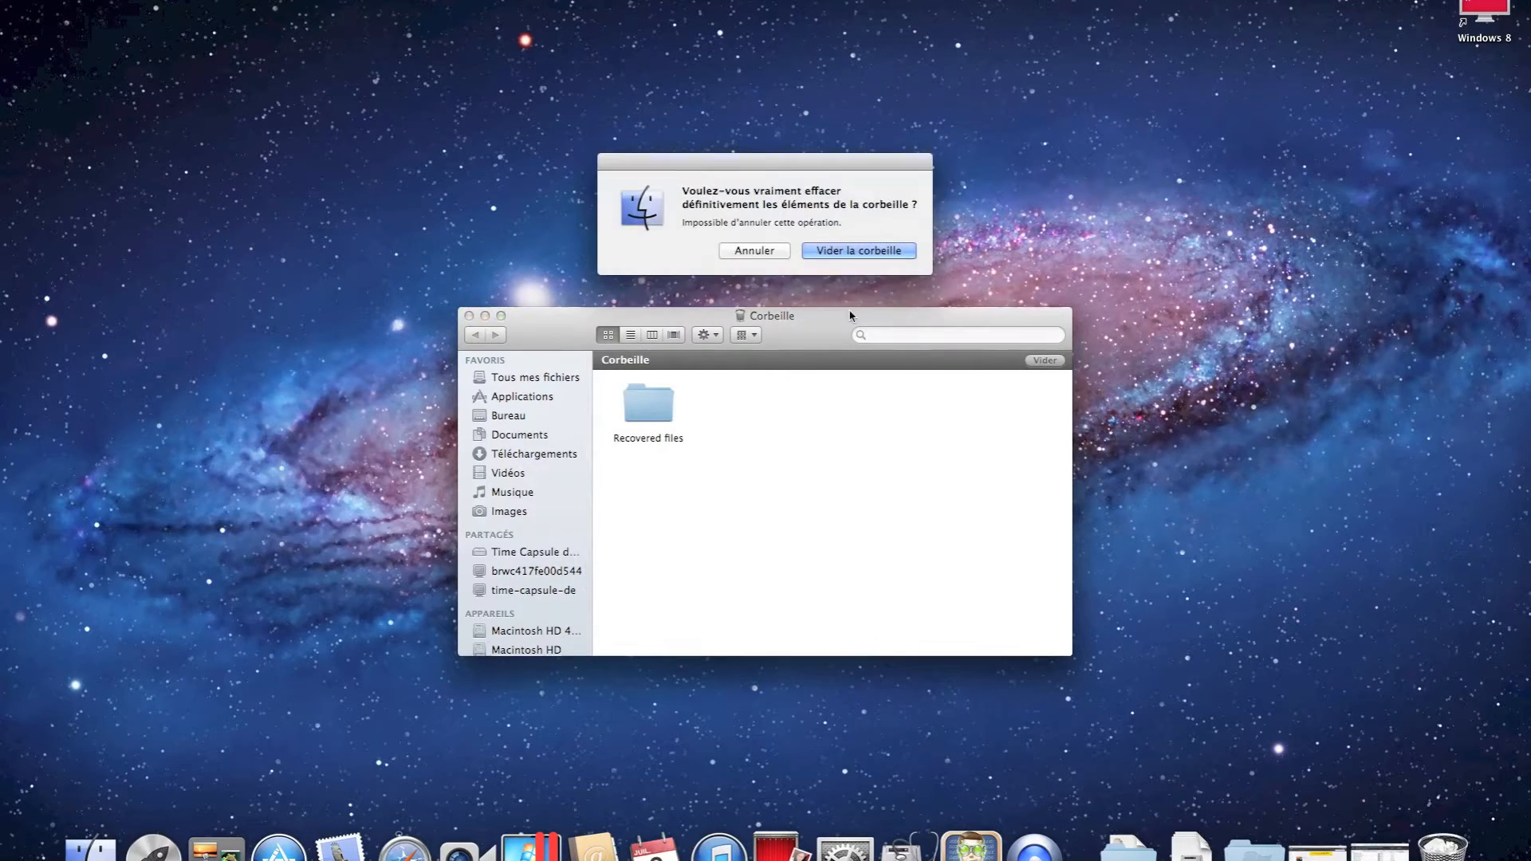
{"action": "left_click", "coordinate": [835, 253]}
{"action": "key", "text": "super+w"}
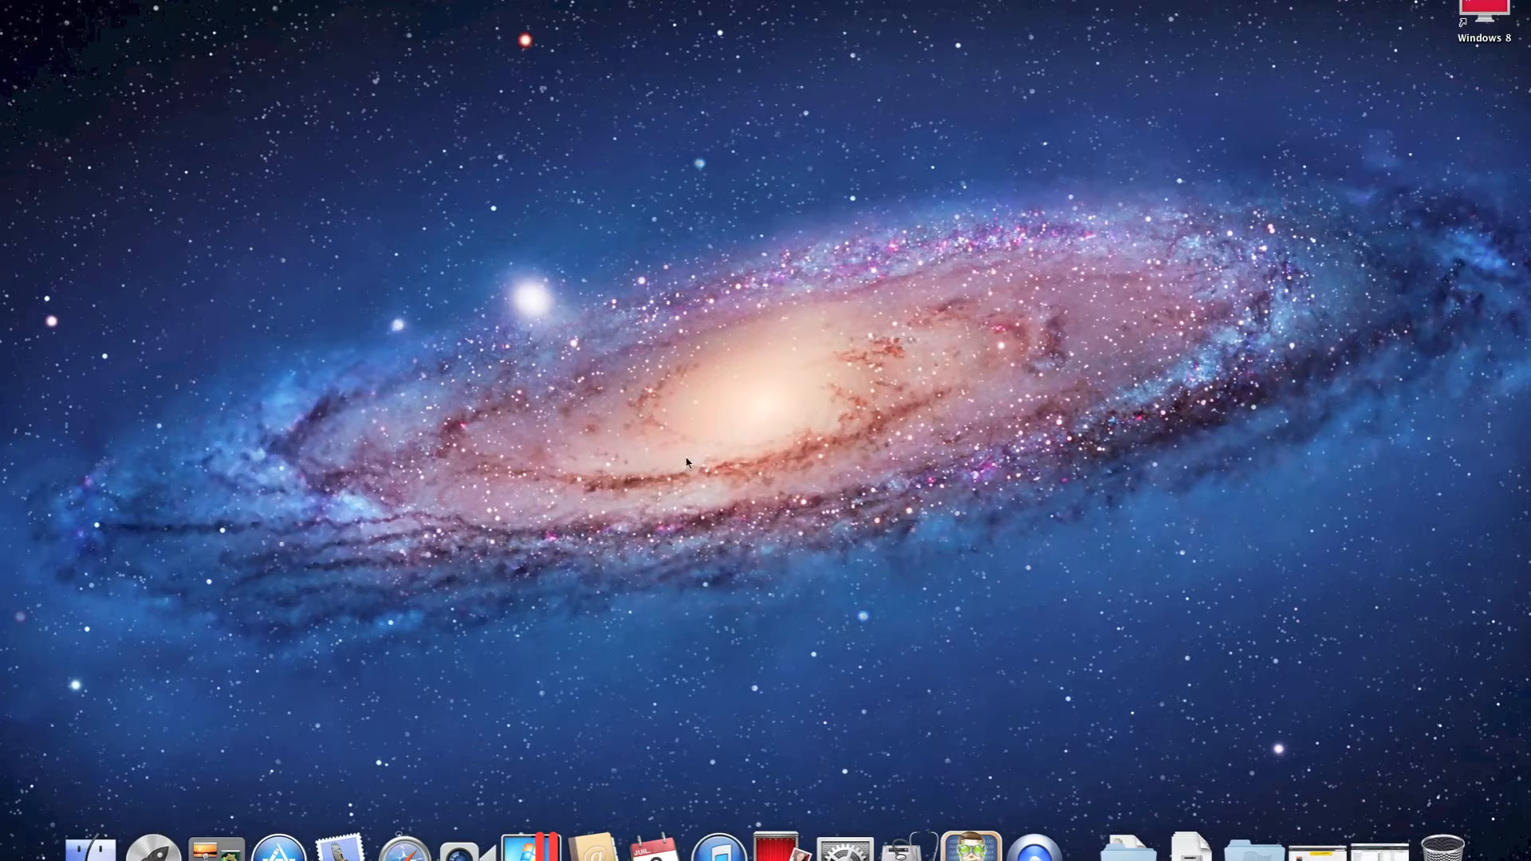
- Switch to Safari and try to load "disk drill" as a web address
{"action": "left_click", "coordinate": [404, 847]}
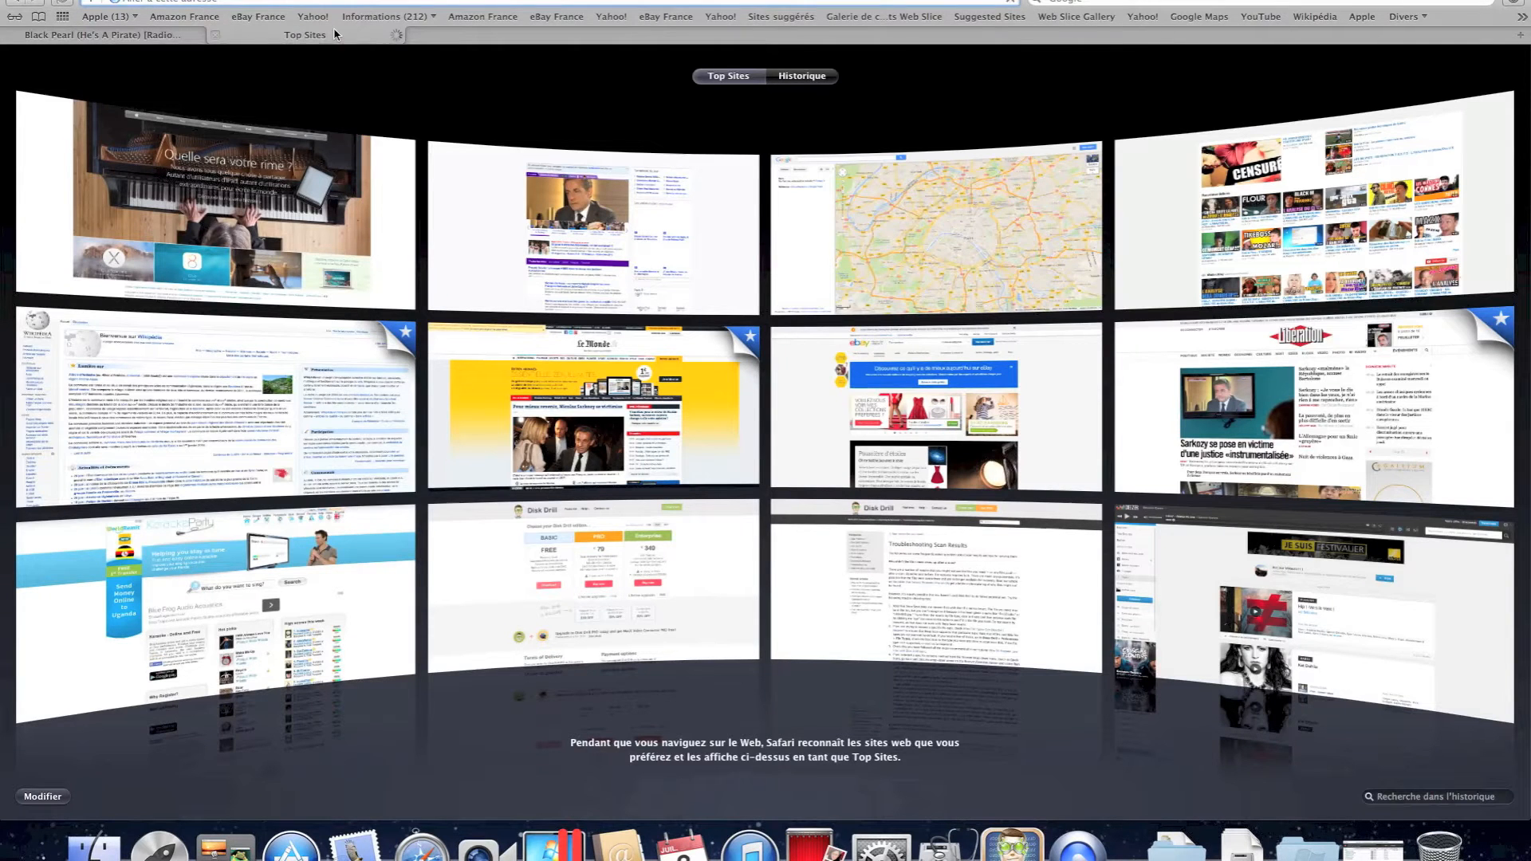
{"action": "type", "text": "disk"}
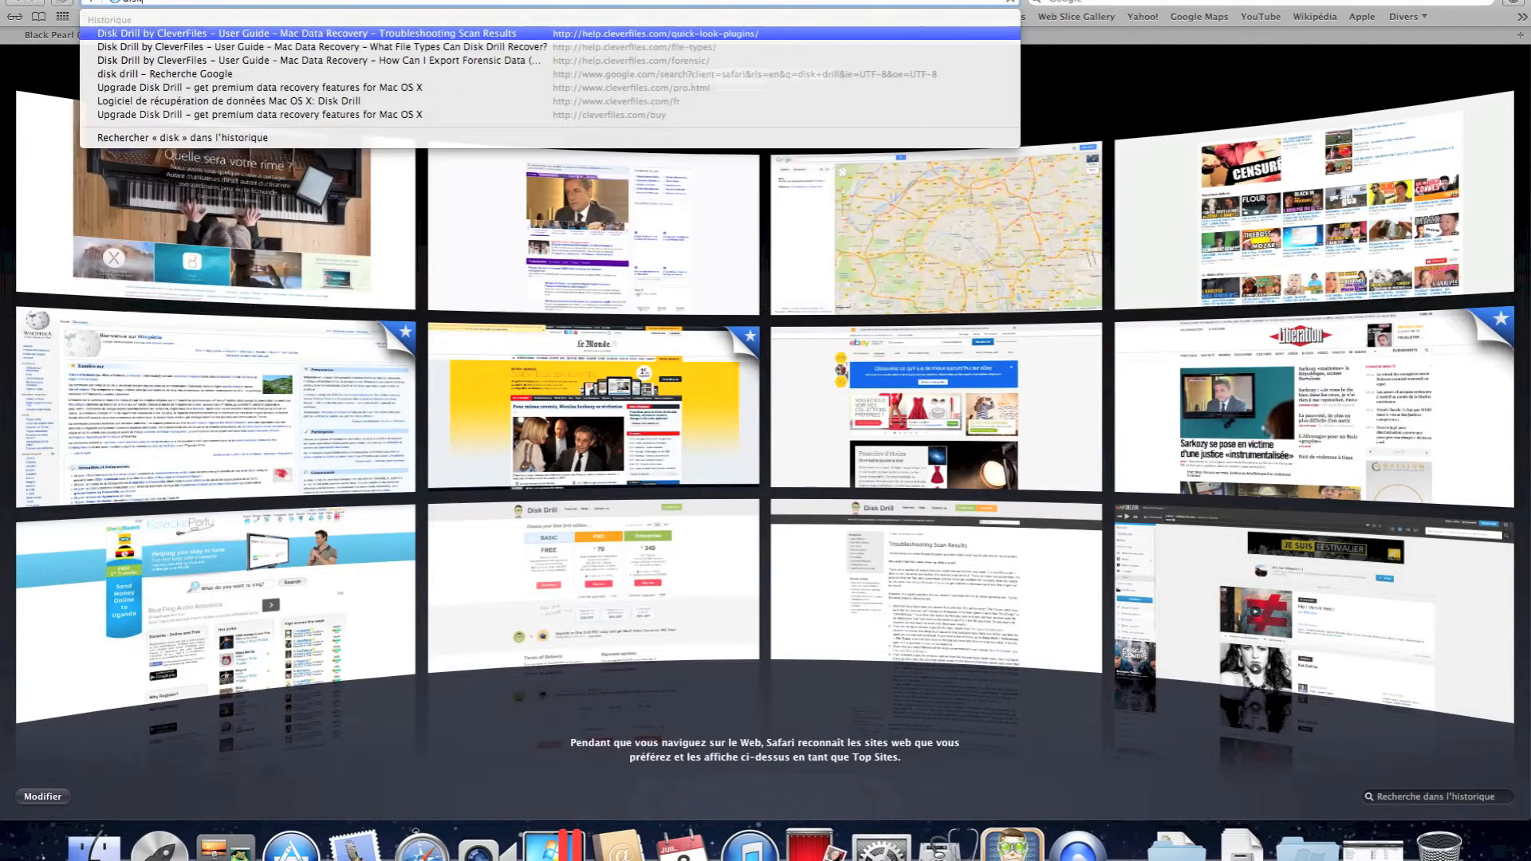
{"action": "type", "text": "drill"}
{"action": "key", "text": "Return"}
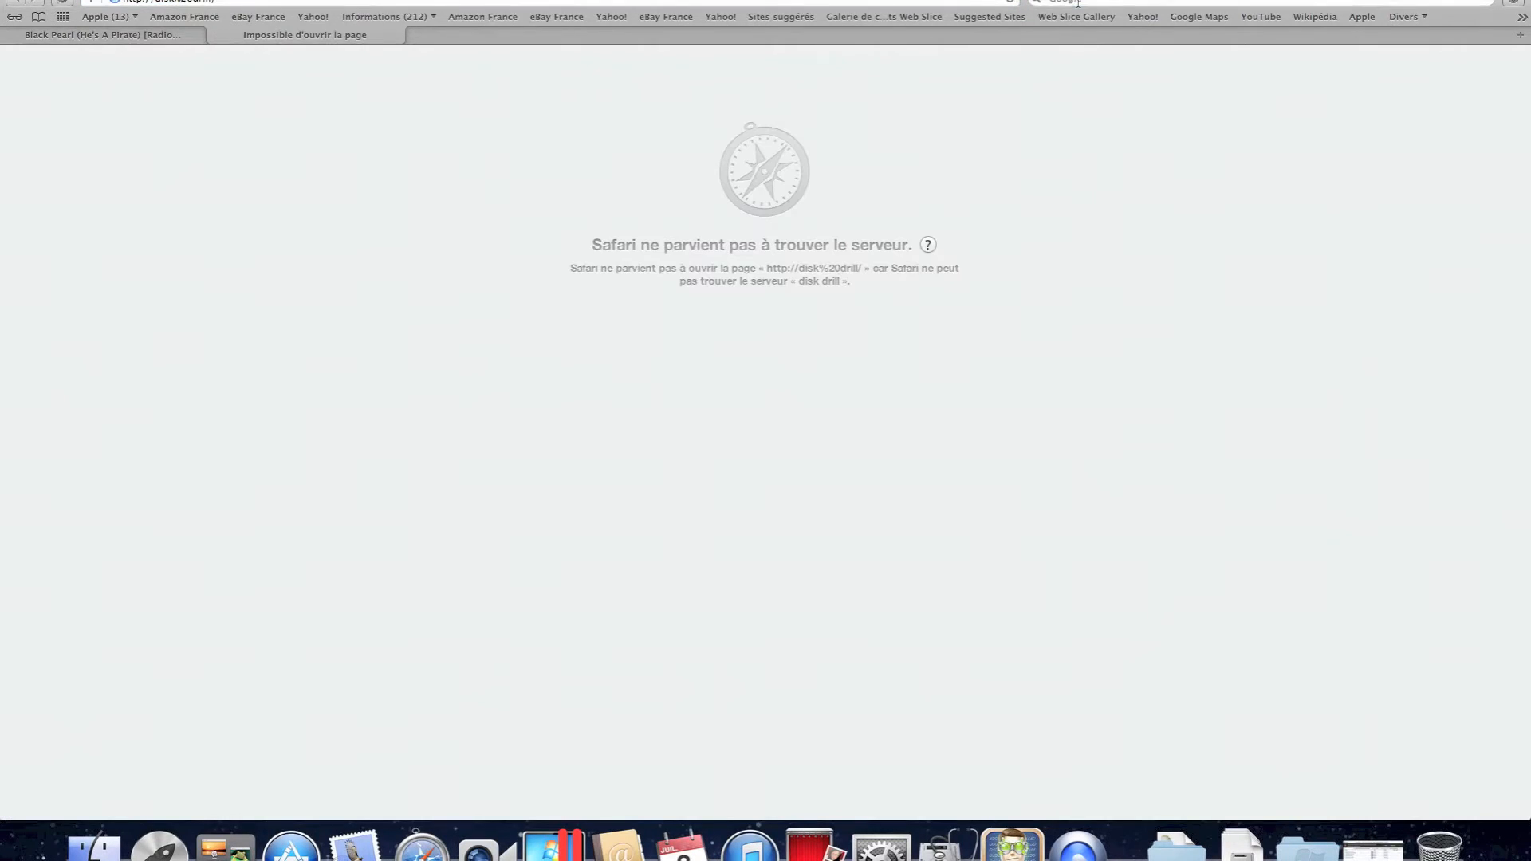
- Search Google for "disk drill" and open the French CleverFiles page for the Mac data recovery software
{"action": "left_click", "coordinate": [1077, 4]}
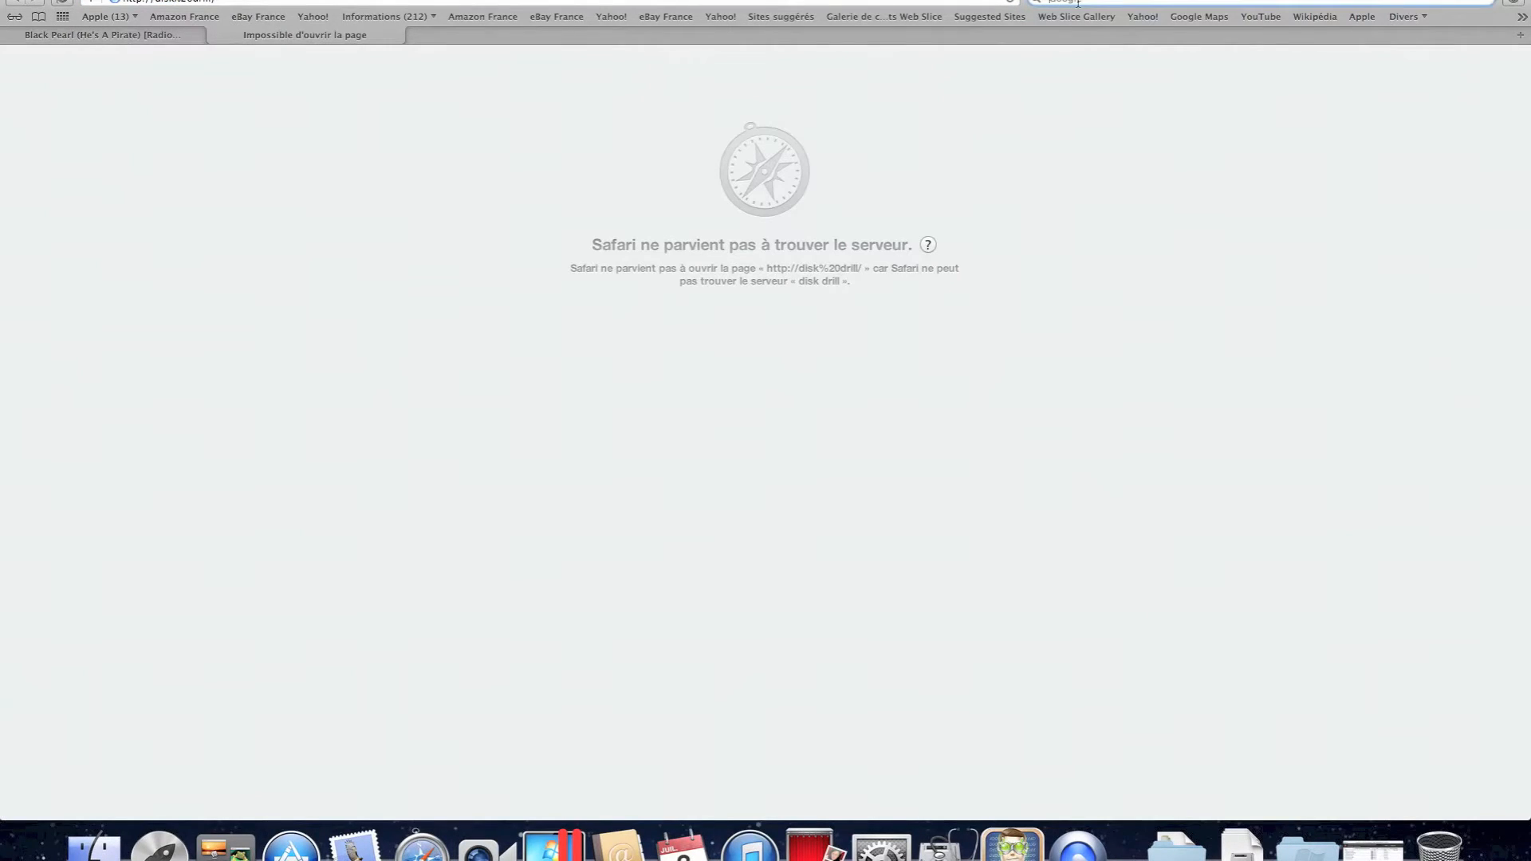
{"action": "type", "text": "disk drill"}
{"action": "key", "text": "Return"}
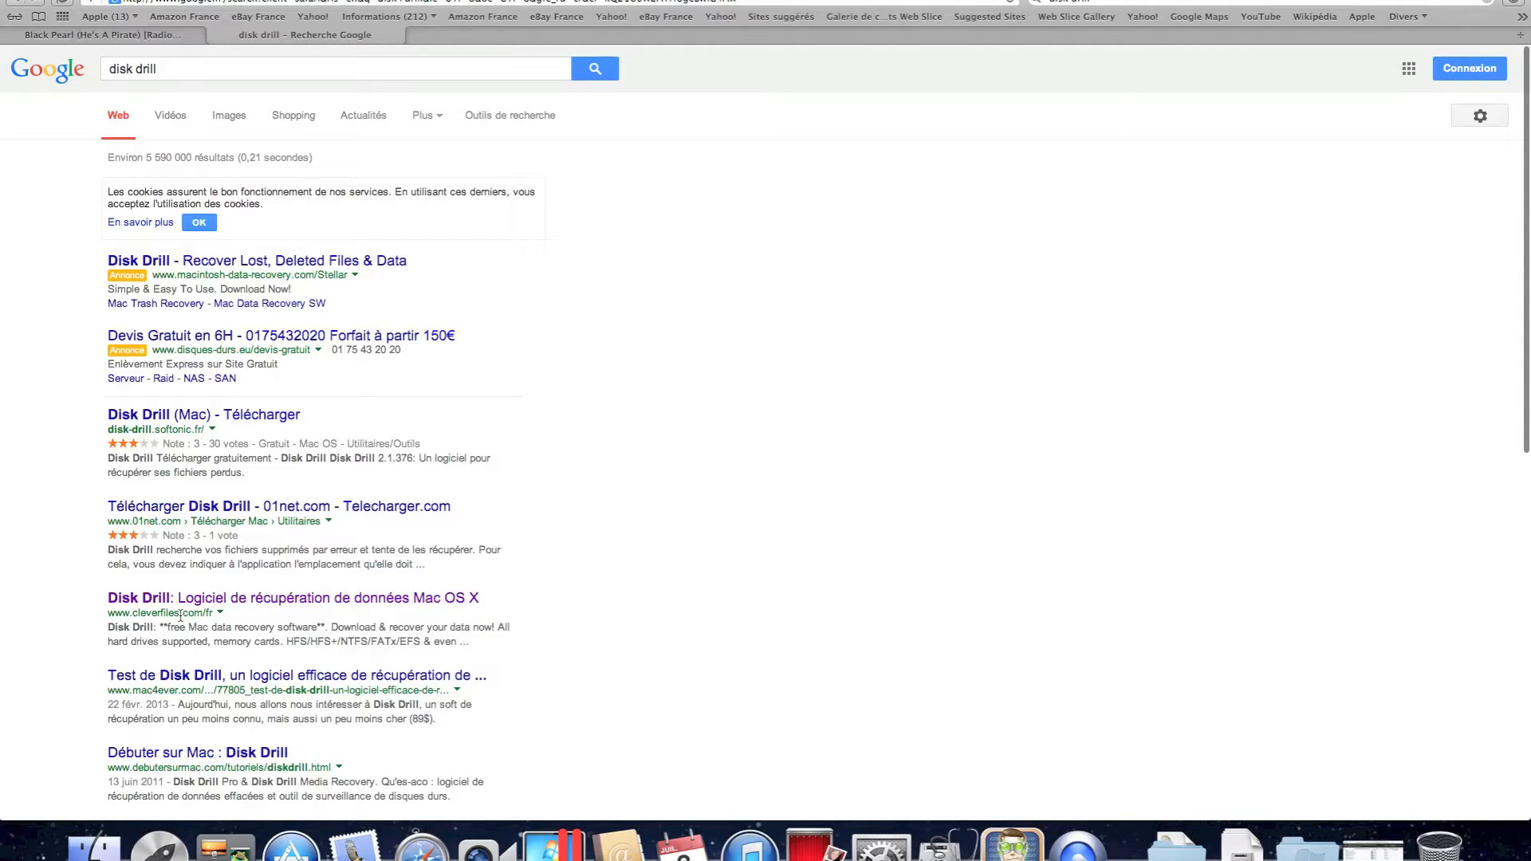
{"action": "left_click", "coordinate": [255, 603]}
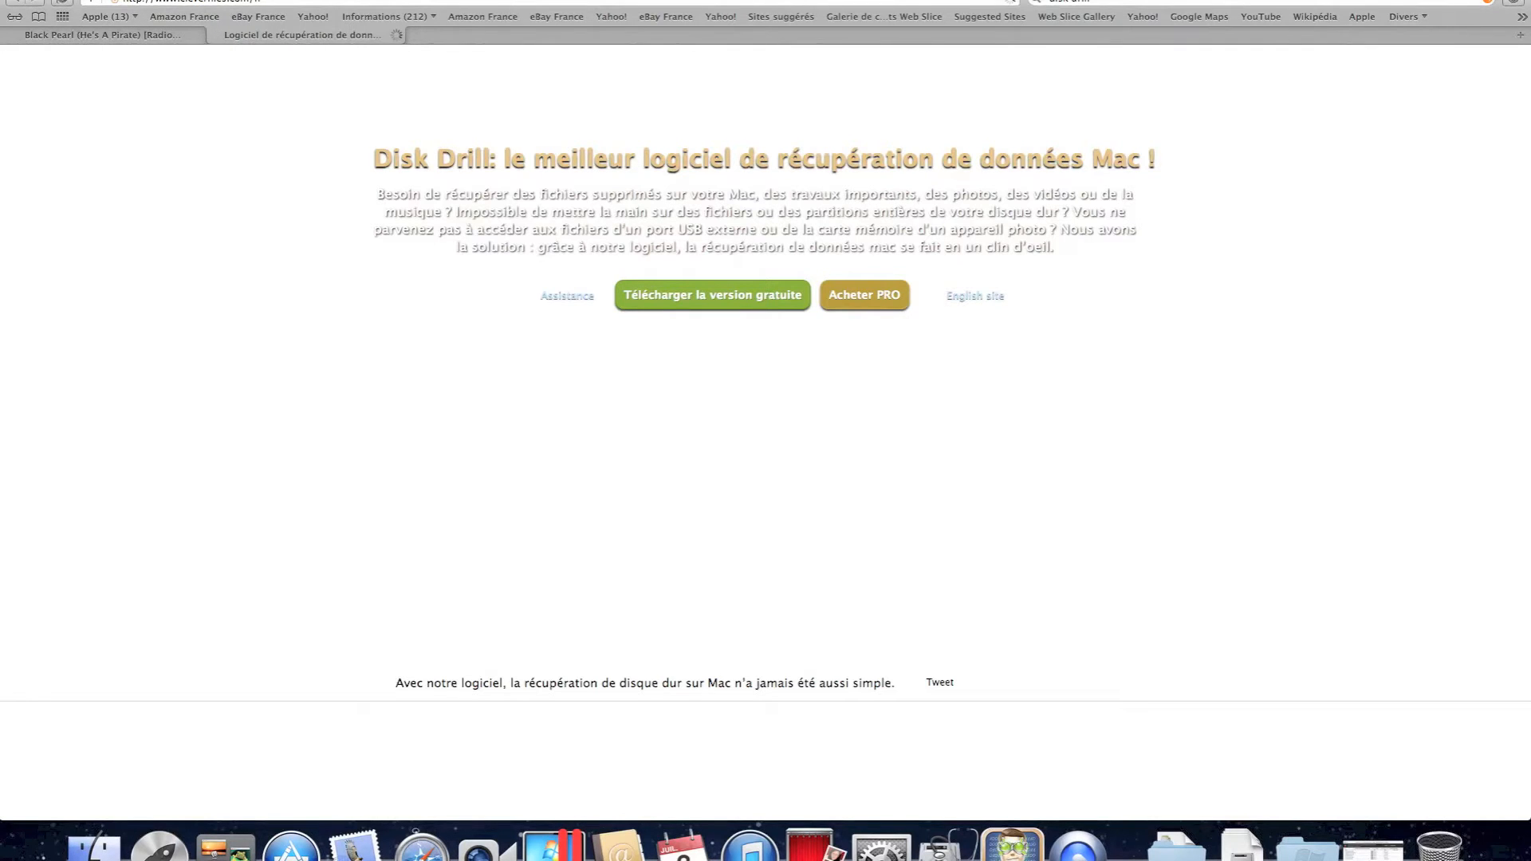
- Leave Safari, switch to Disk Drill and save the running full-scan session of the WDC WD5000AAKS-40YGA1 disk
{"action": "left_click", "coordinate": [29, 1]}
{"action": "left_click", "coordinate": [970, 846]}
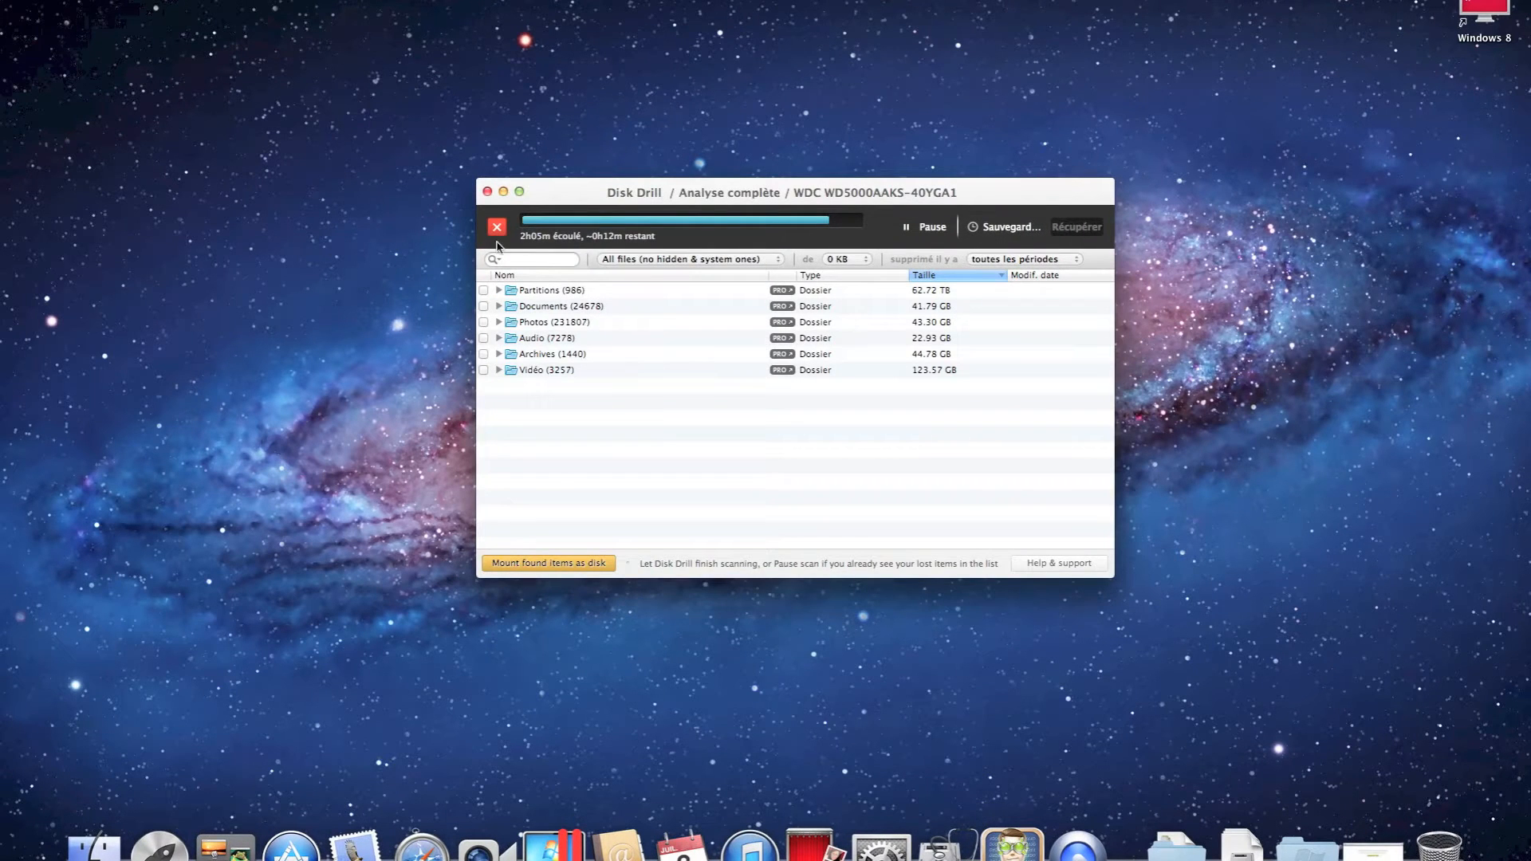
{"action": "left_click", "coordinate": [1004, 226]}
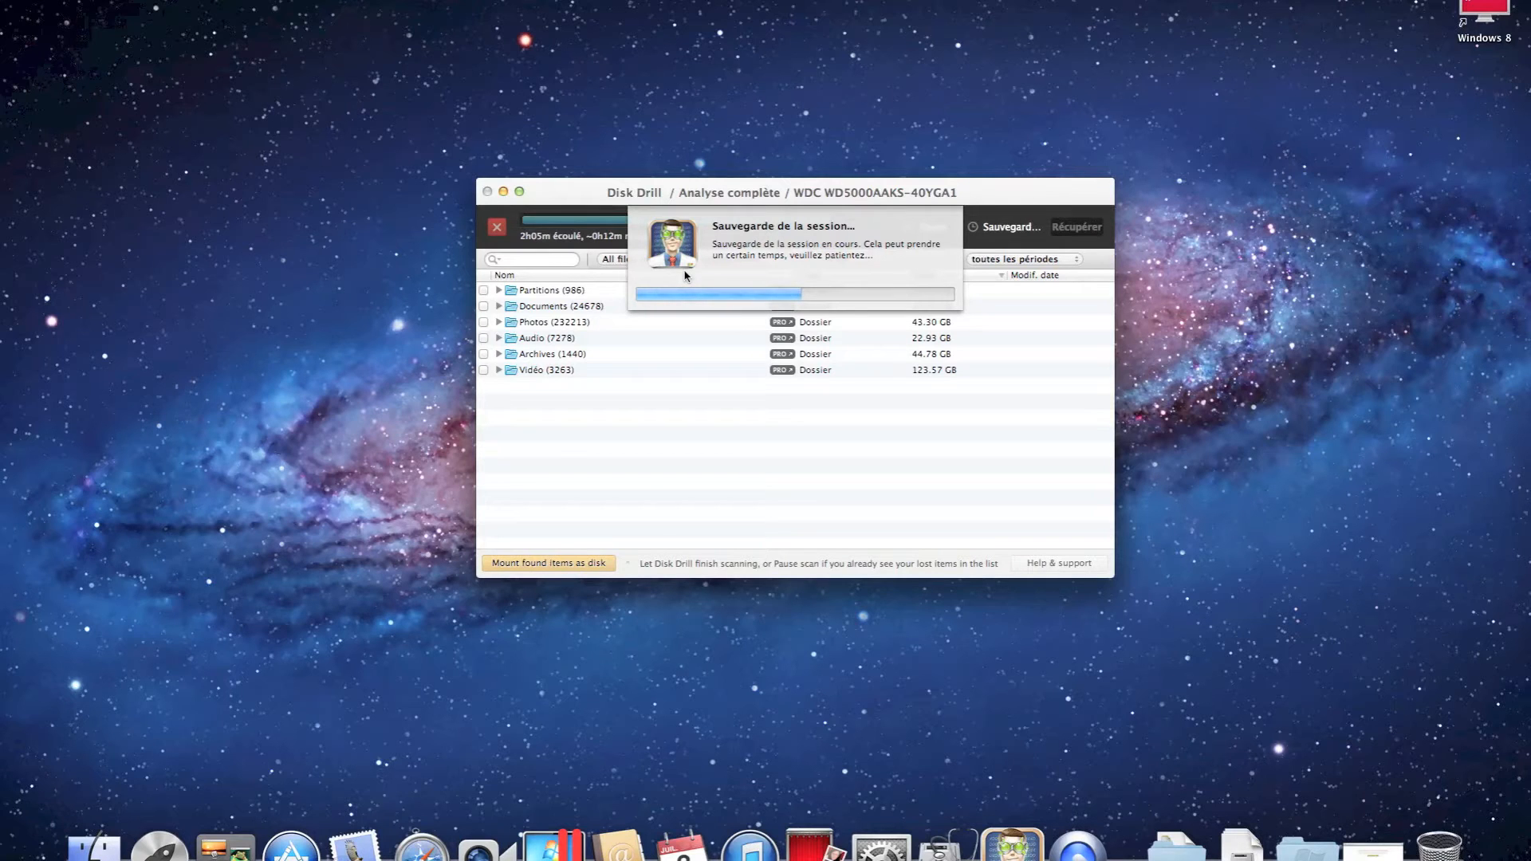
- Look at the installed Disk Drill application on Launchpad's second page and return to the desktop
{"action": "left_click", "coordinate": [159, 845]}
{"action": "scroll", "coordinate": [331, 675], "scroll_direction": "right", "scroll_amount": 5}
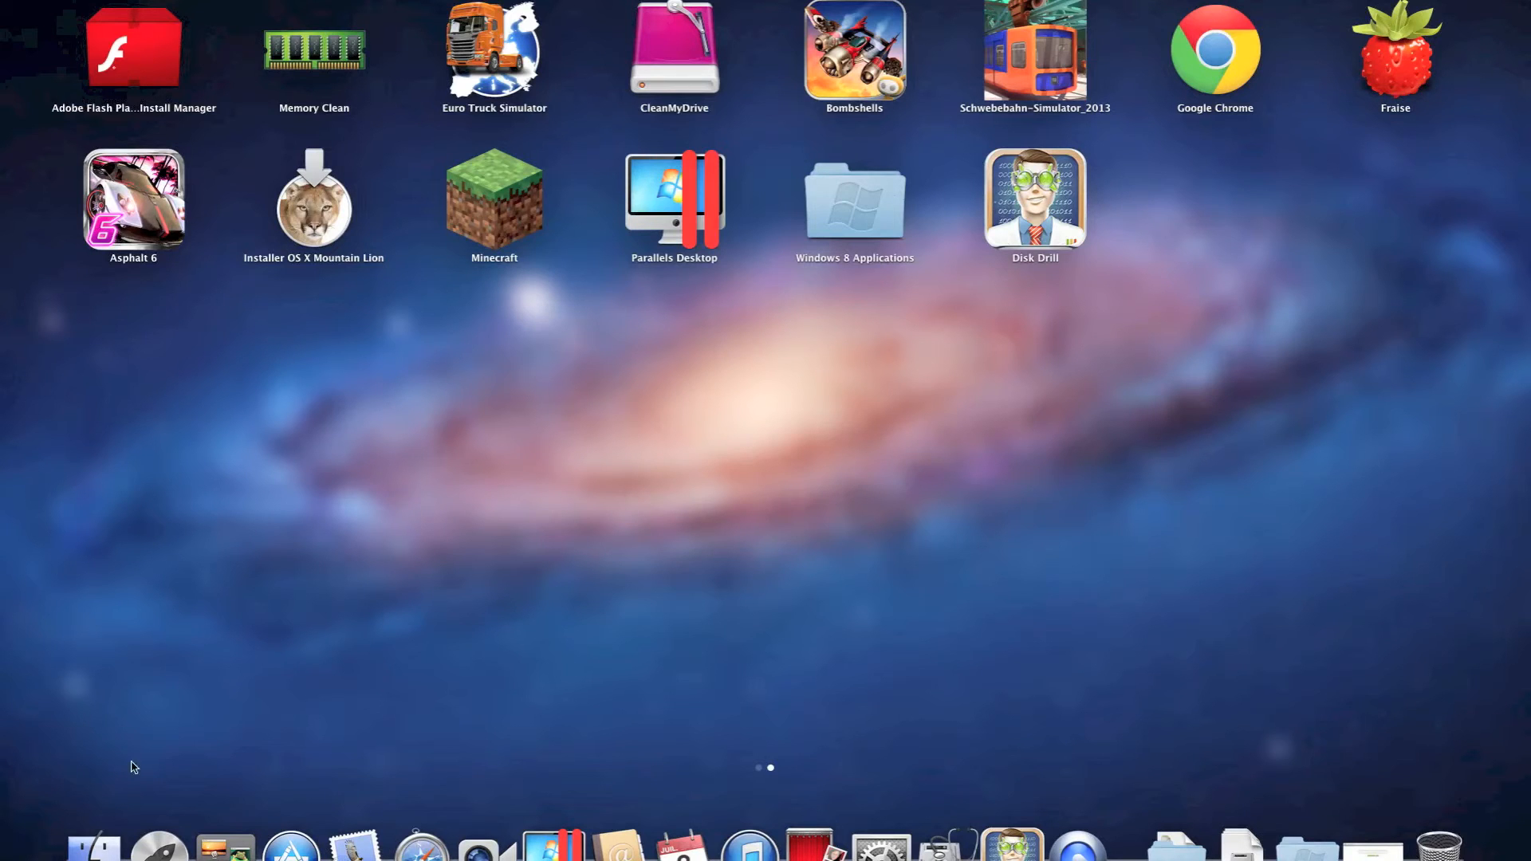
{"action": "left_click", "coordinate": [159, 843]}
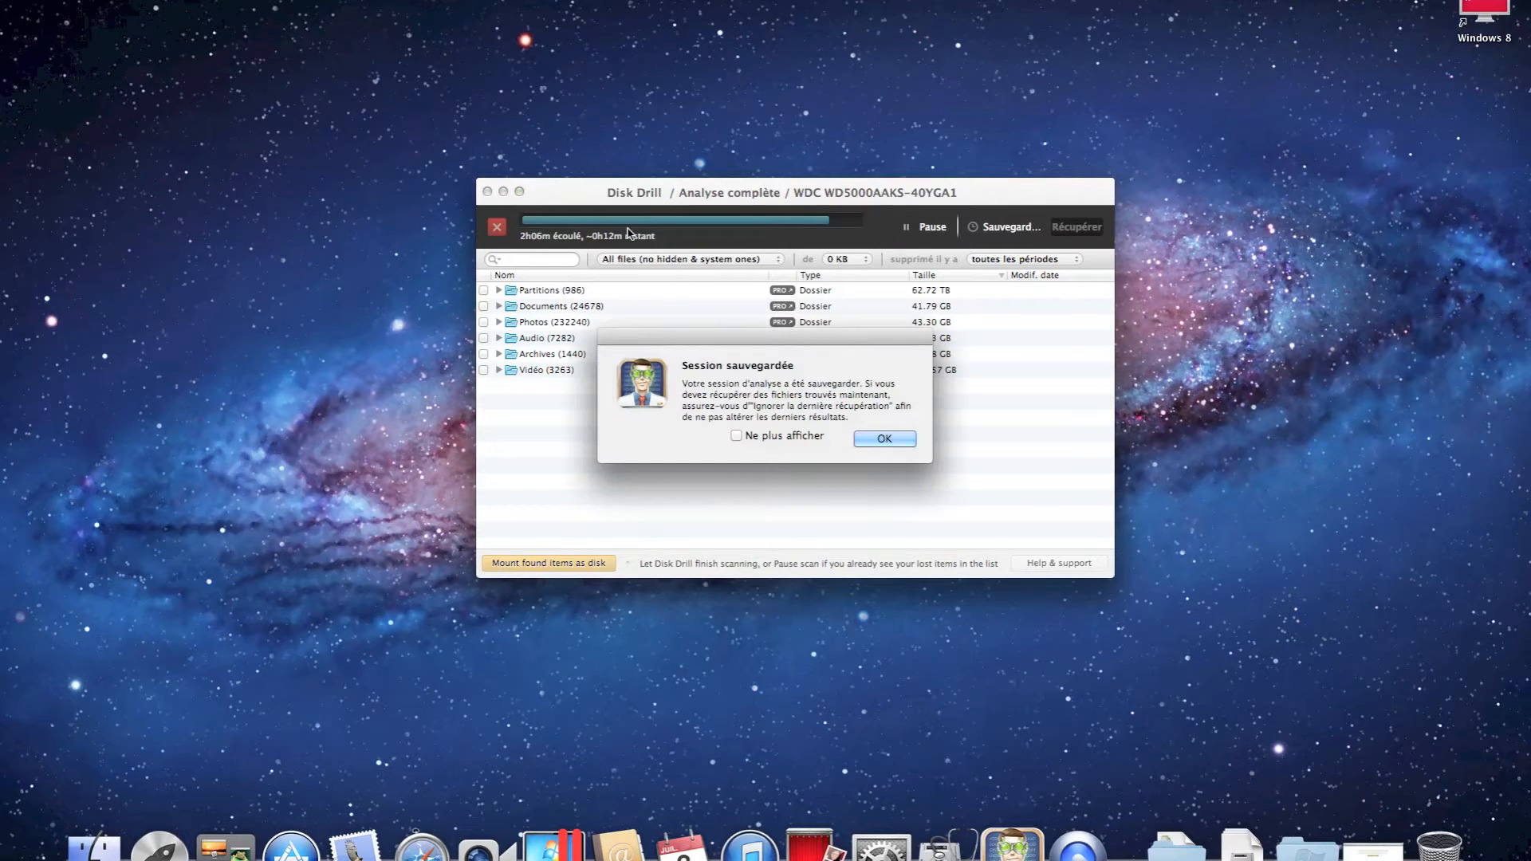
- Return from the saved scan session to the disk list and collapse the WDC WD5000AAKS-40YGA1 disk's partitions
{"action": "left_click", "coordinate": [860, 441]}
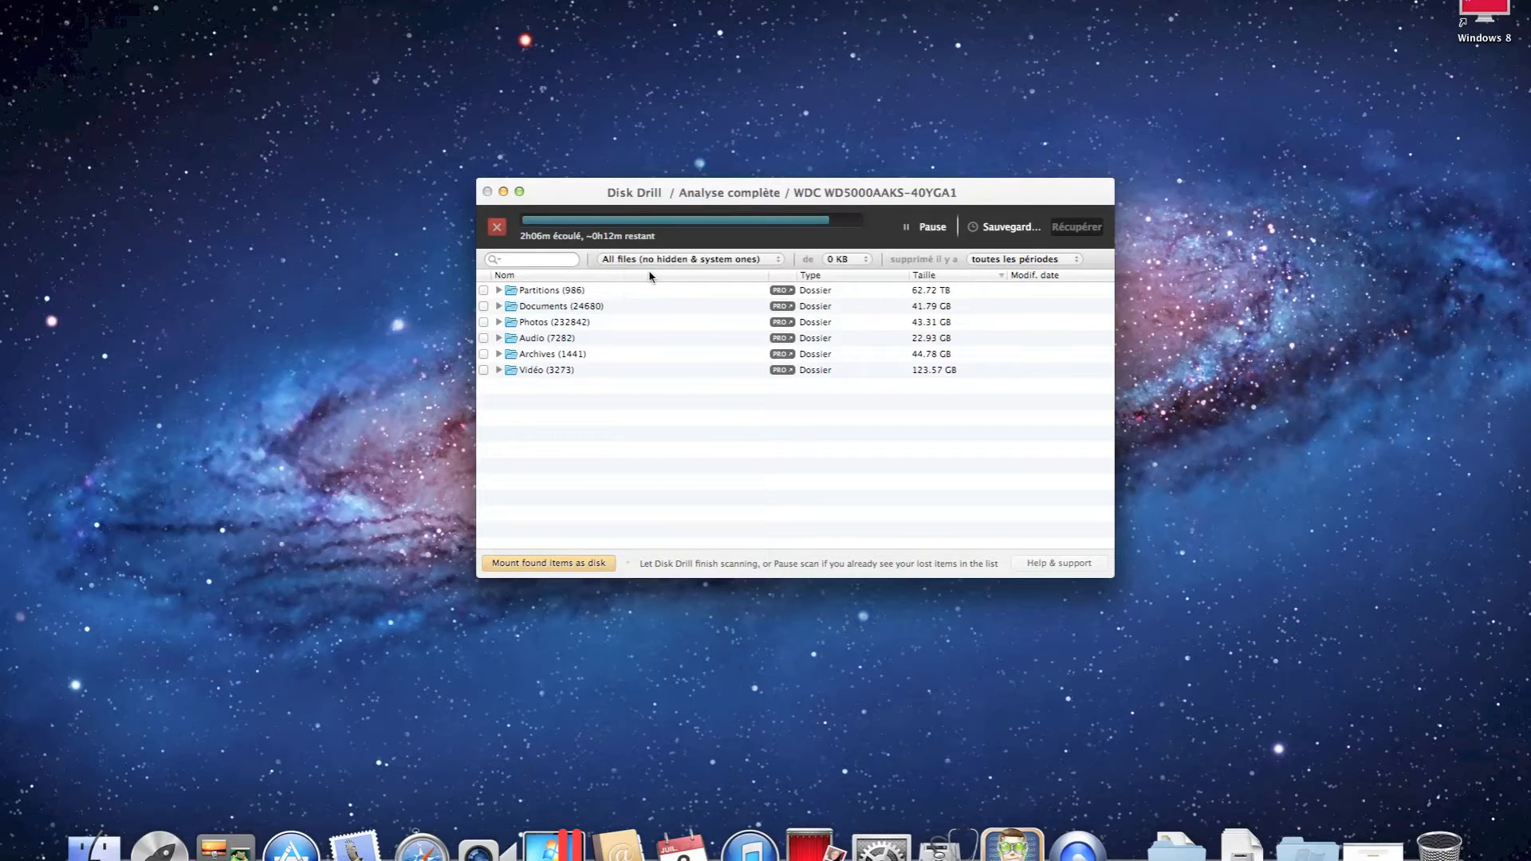
{"action": "scroll", "coordinate": [652, 277], "scroll_direction": "down", "scroll_amount": 1}
{"action": "scroll", "coordinate": [707, 287], "scroll_direction": "up", "scroll_amount": 1}
{"action": "scroll", "coordinate": [708, 291], "scroll_direction": "down", "scroll_amount": 5}
{"action": "scroll", "coordinate": [707, 291], "scroll_direction": "down", "scroll_amount": 5}
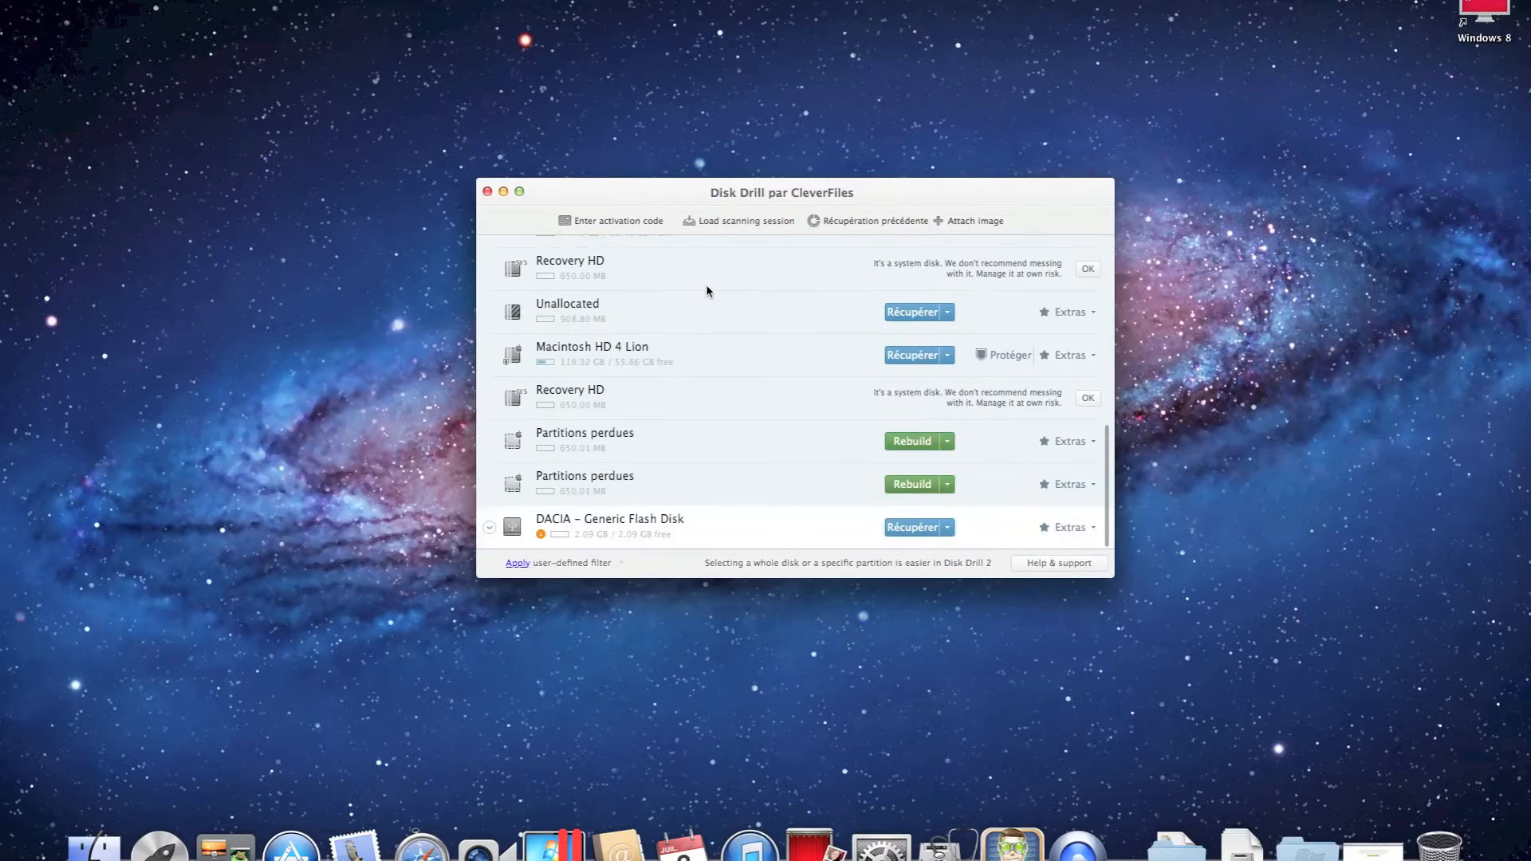
{"action": "scroll", "coordinate": [707, 290], "scroll_direction": "up", "scroll_amount": 15}
{"action": "left_click", "coordinate": [488, 257]}
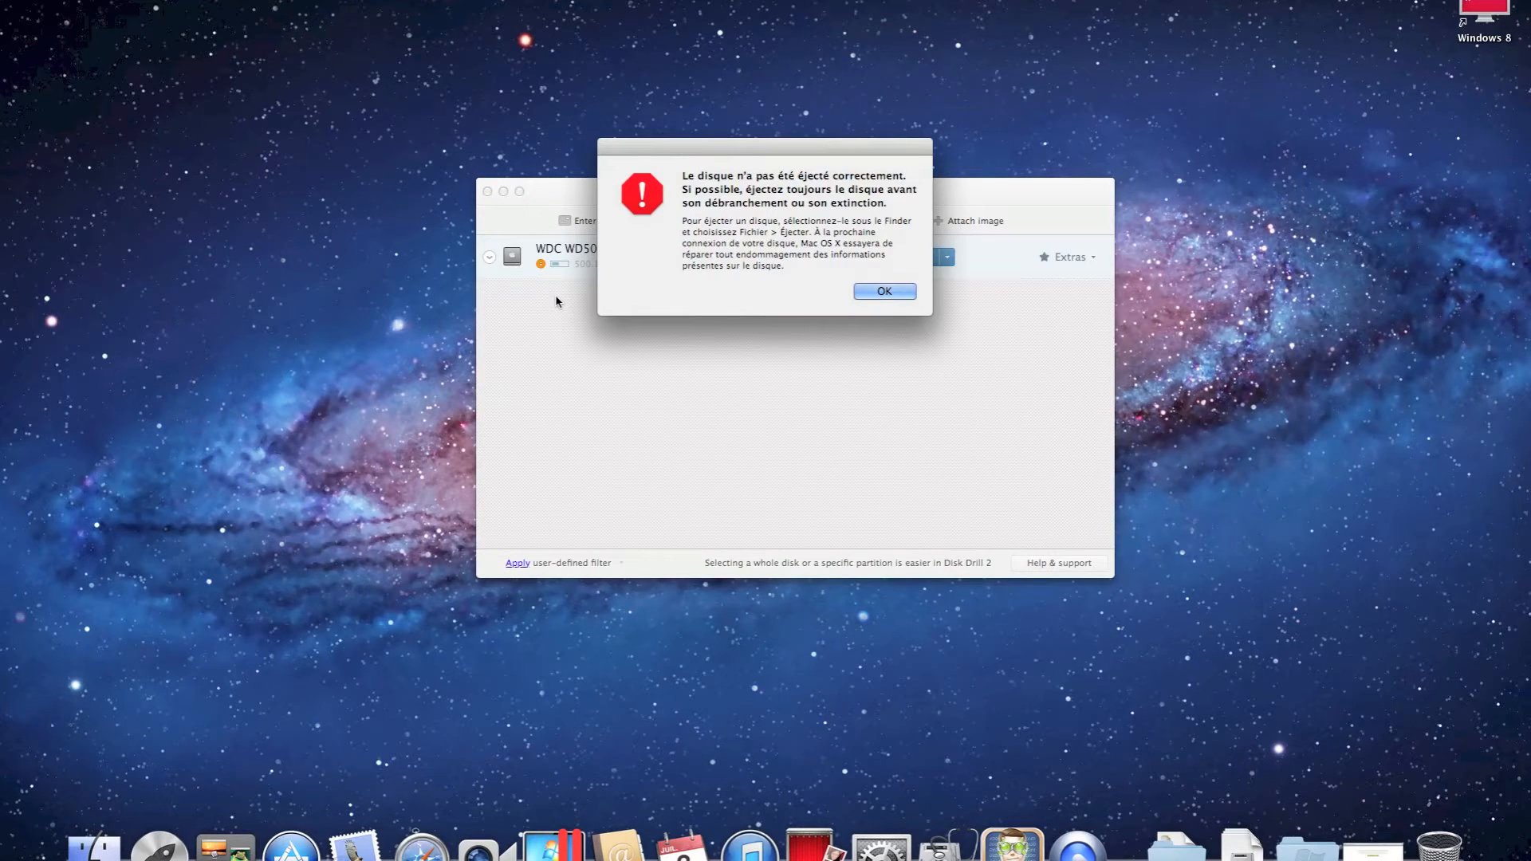
- Dismiss the disk ejection warning, expand the WDC WD5000AAKS-40YGA1 disk and examine its list of partitions
{"action": "key", "text": "Return"}
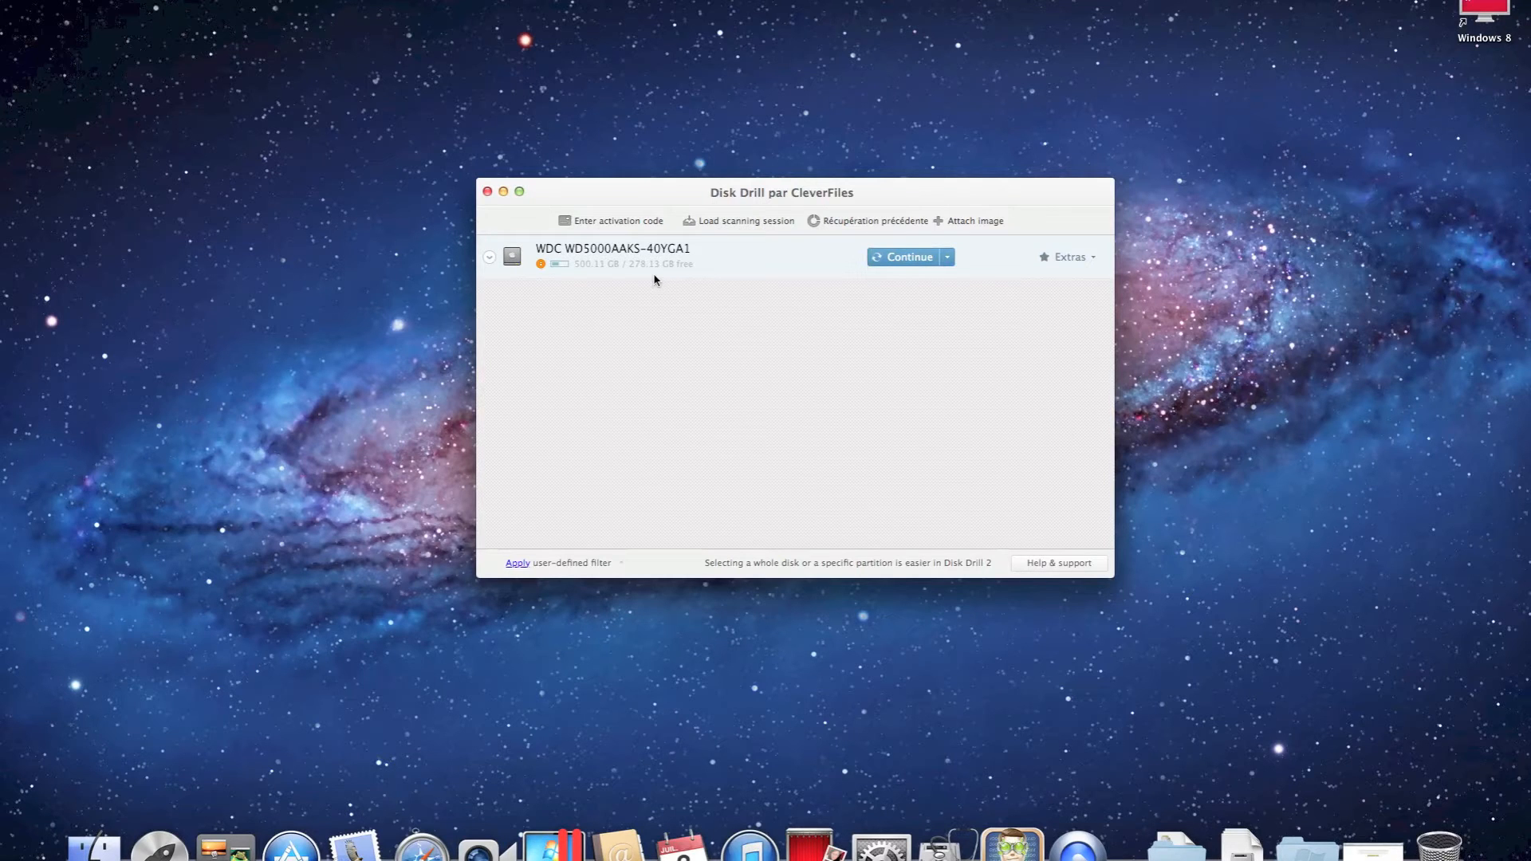
{"action": "left_click_drag", "start_coordinate": [691, 193], "coordinate": [651, 239]}
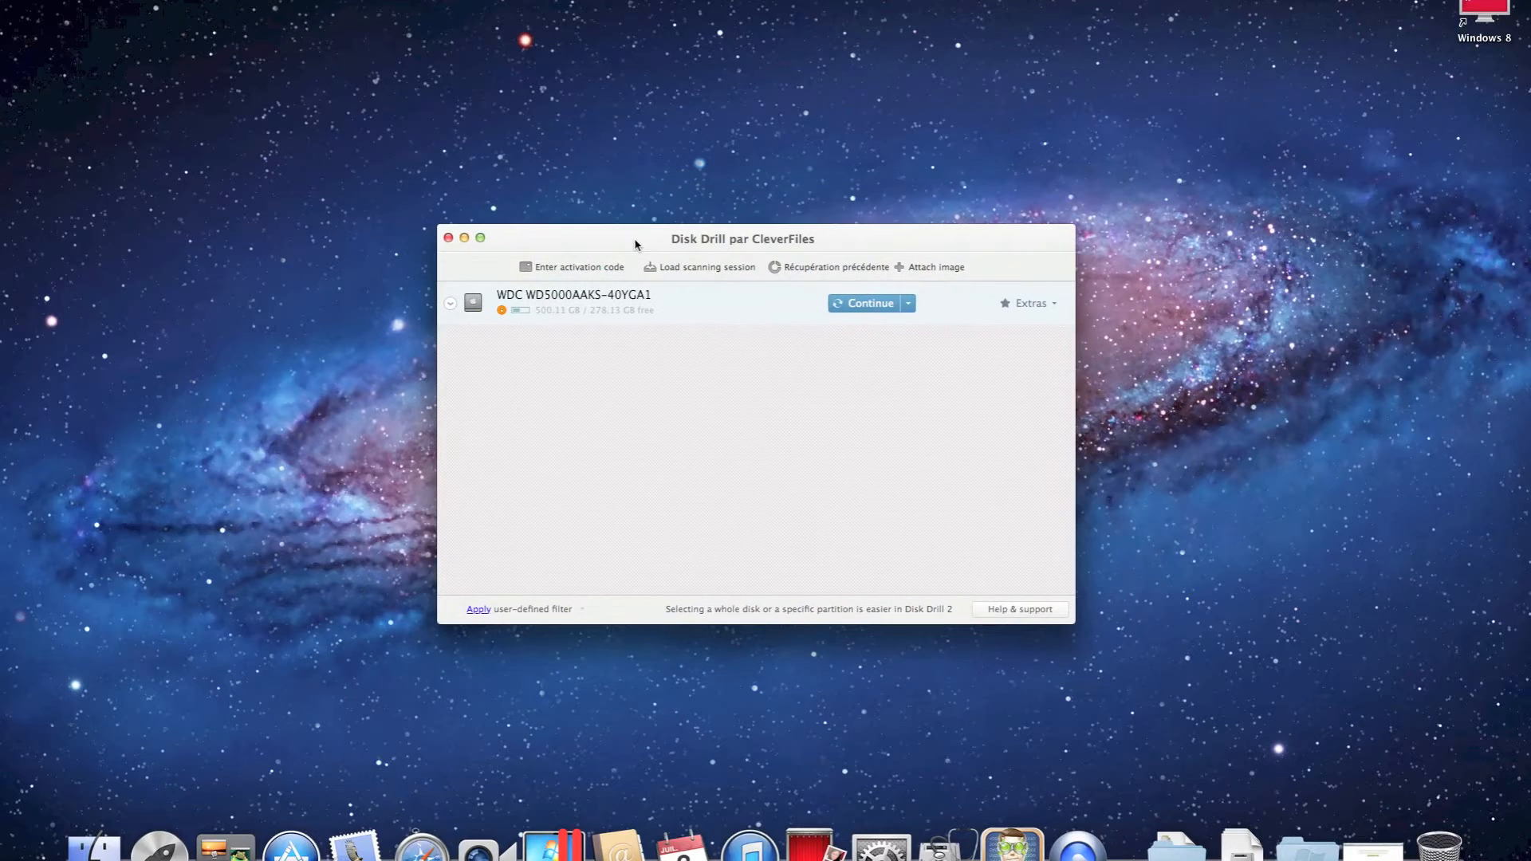
{"action": "left_click", "coordinate": [450, 305]}
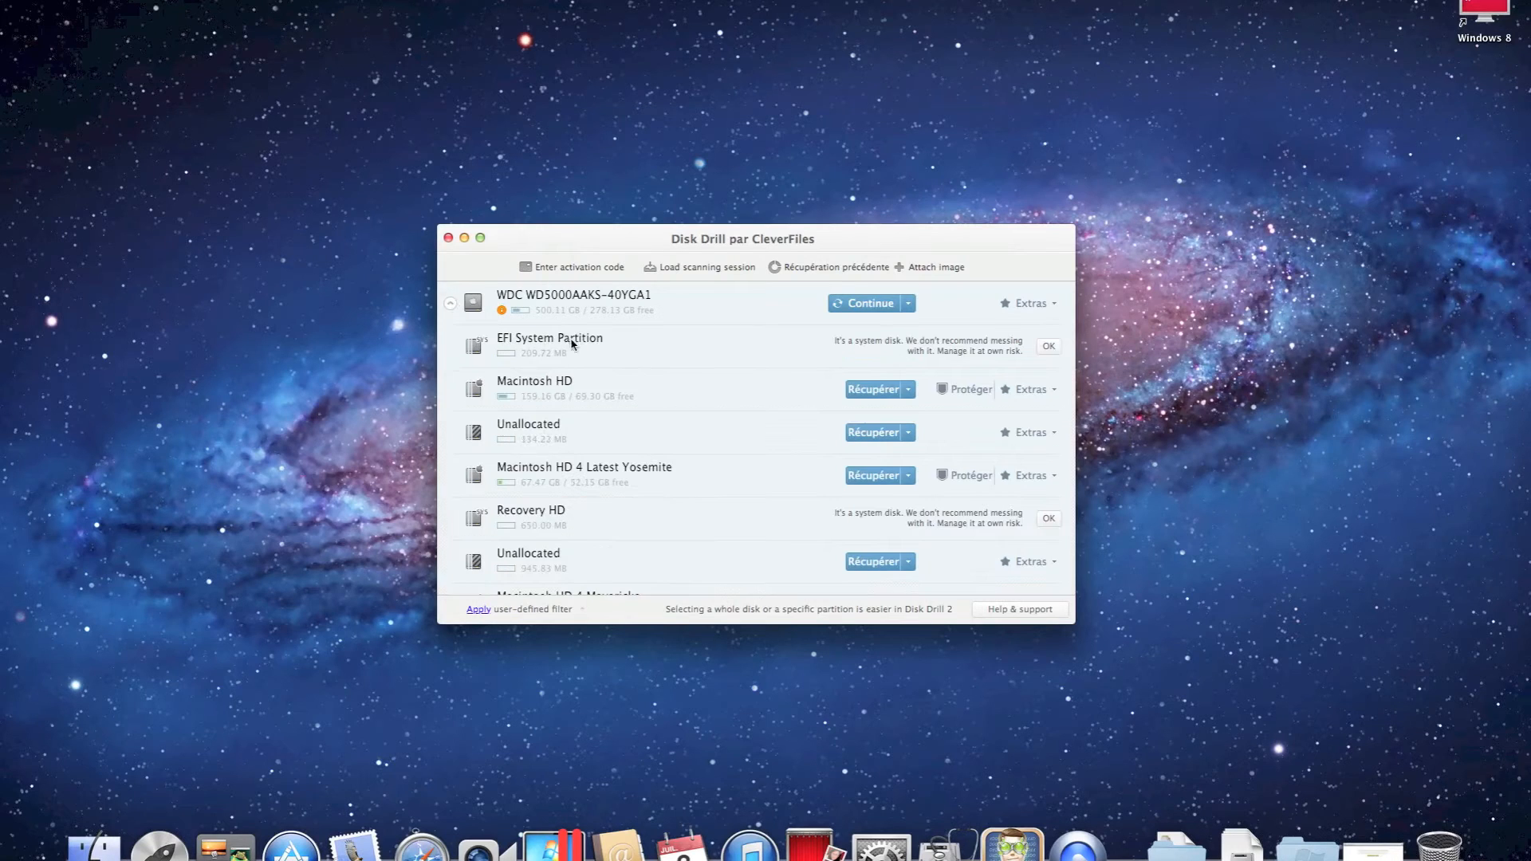
{"action": "scroll", "coordinate": [590, 369], "scroll_direction": "down", "scroll_amount": 2}
{"action": "scroll", "coordinate": [589, 369], "scroll_direction": "down", "scroll_amount": 3}
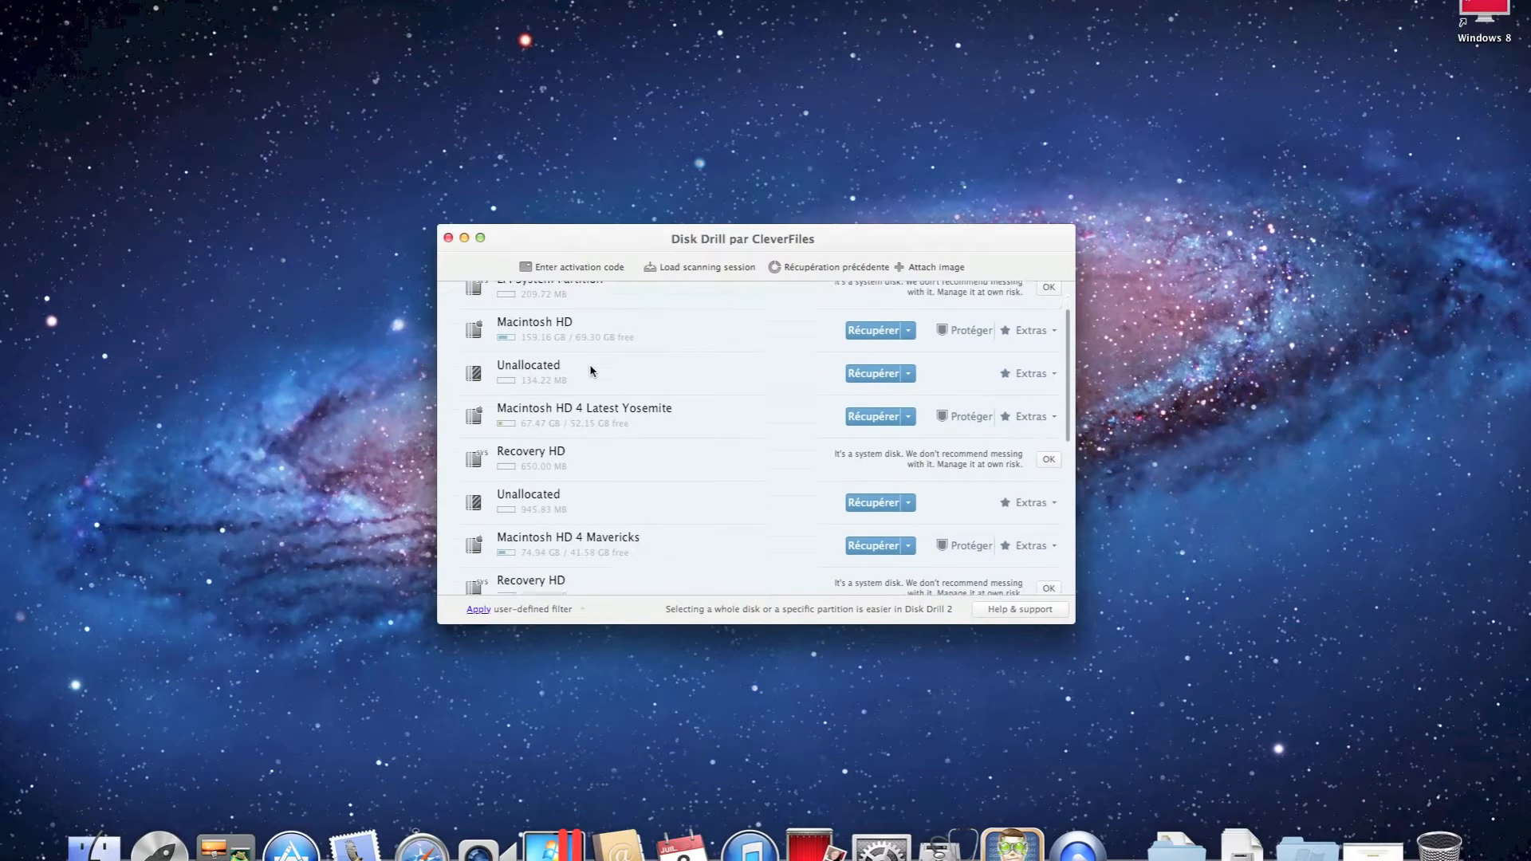
{"action": "scroll", "coordinate": [590, 369], "scroll_direction": "down", "scroll_amount": 3}
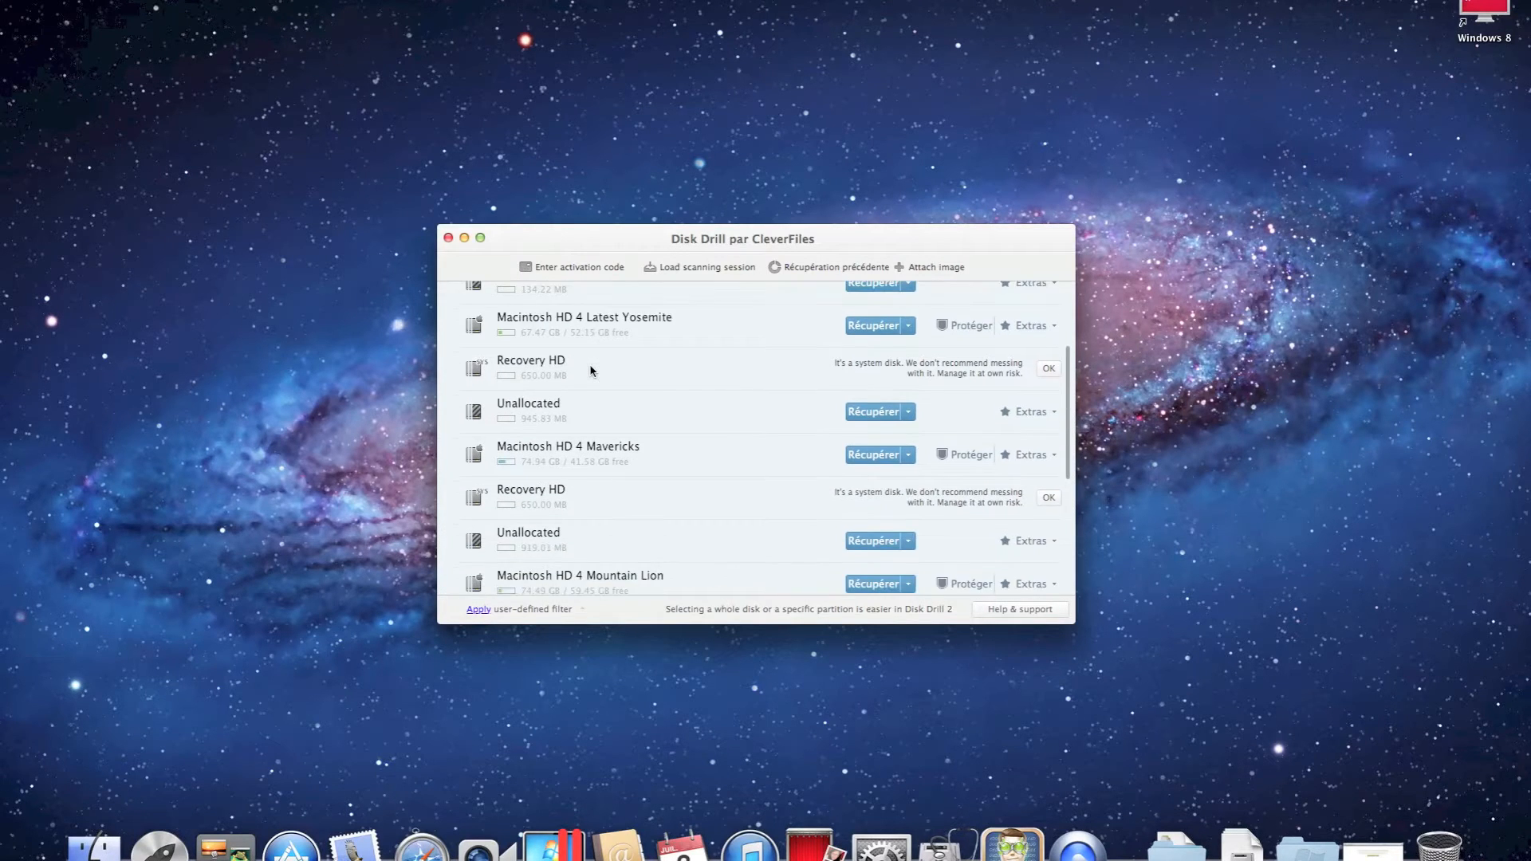
{"action": "scroll", "coordinate": [590, 369], "scroll_direction": "down", "scroll_amount": 3}
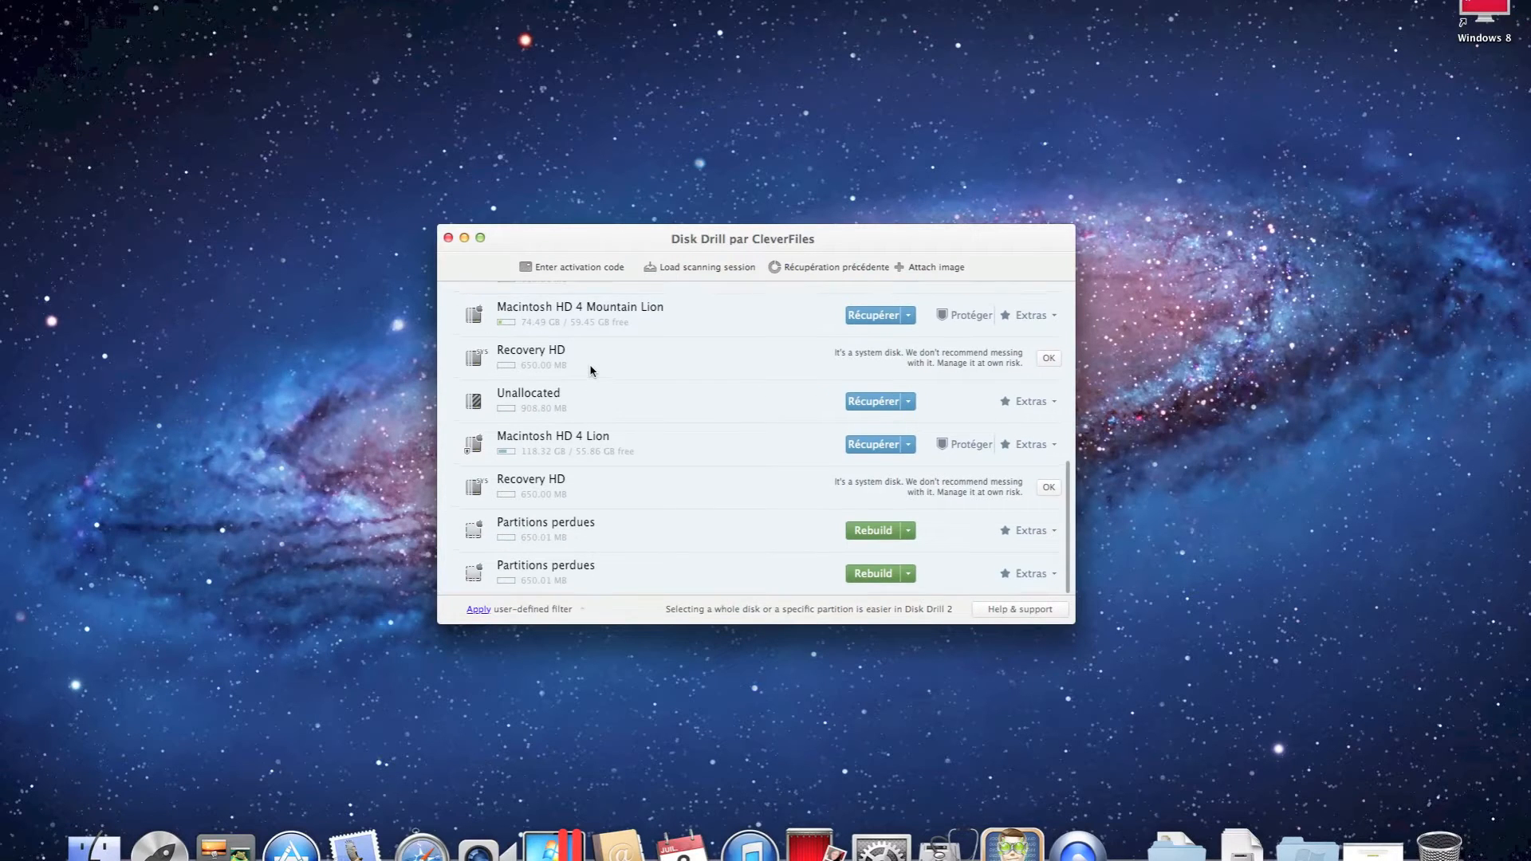
{"action": "scroll", "coordinate": [590, 369], "scroll_direction": "up", "scroll_amount": 5}
{"action": "scroll", "coordinate": [591, 370], "scroll_direction": "down", "scroll_amount": 5}
{"action": "scroll", "coordinate": [913, 547], "scroll_direction": "up", "scroll_amount": 10}
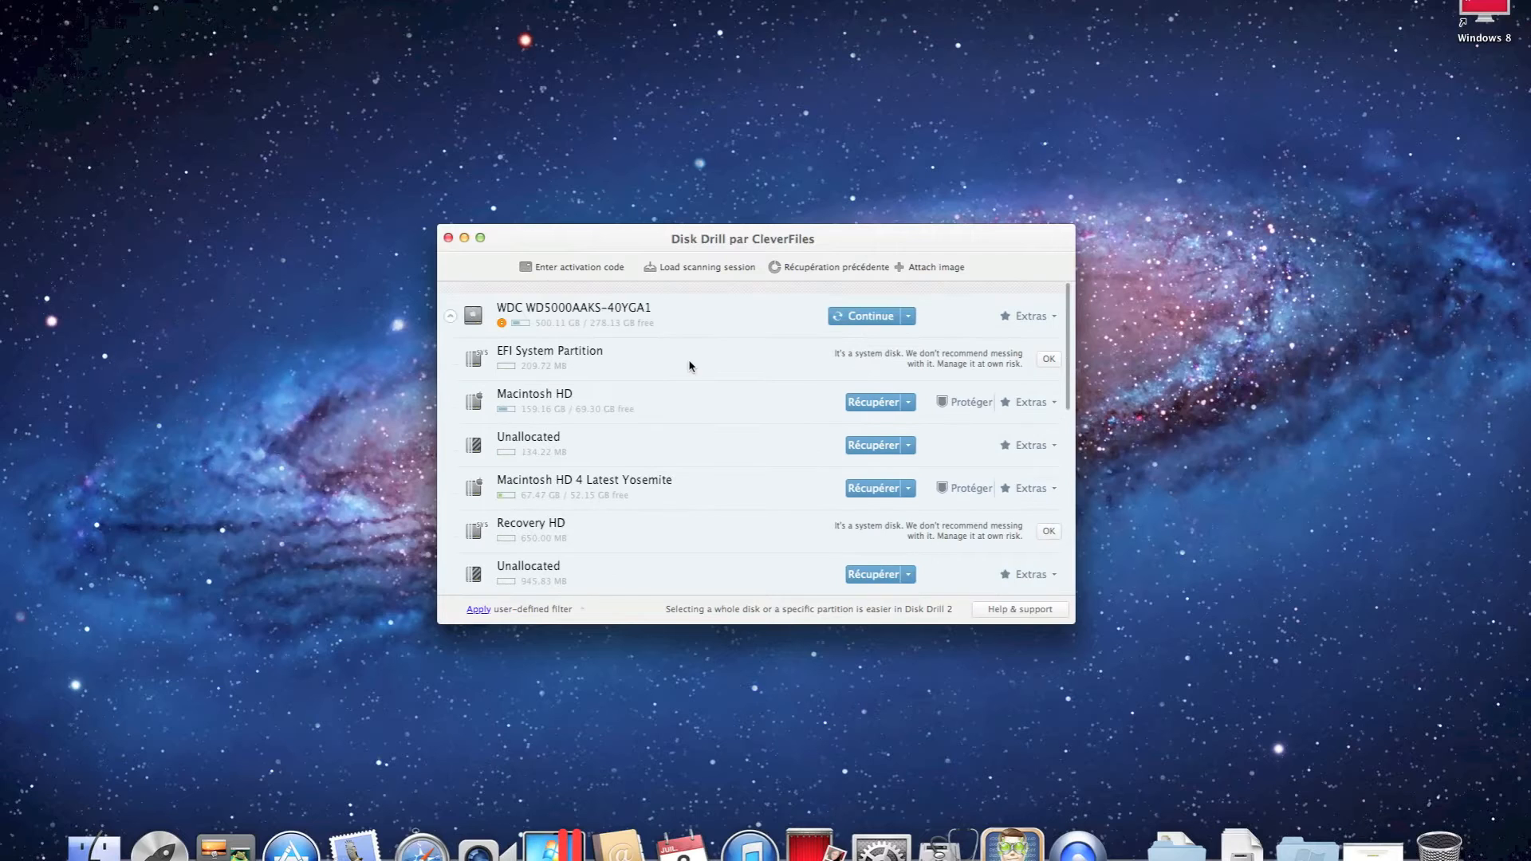
{"action": "left_click", "coordinate": [451, 305]}
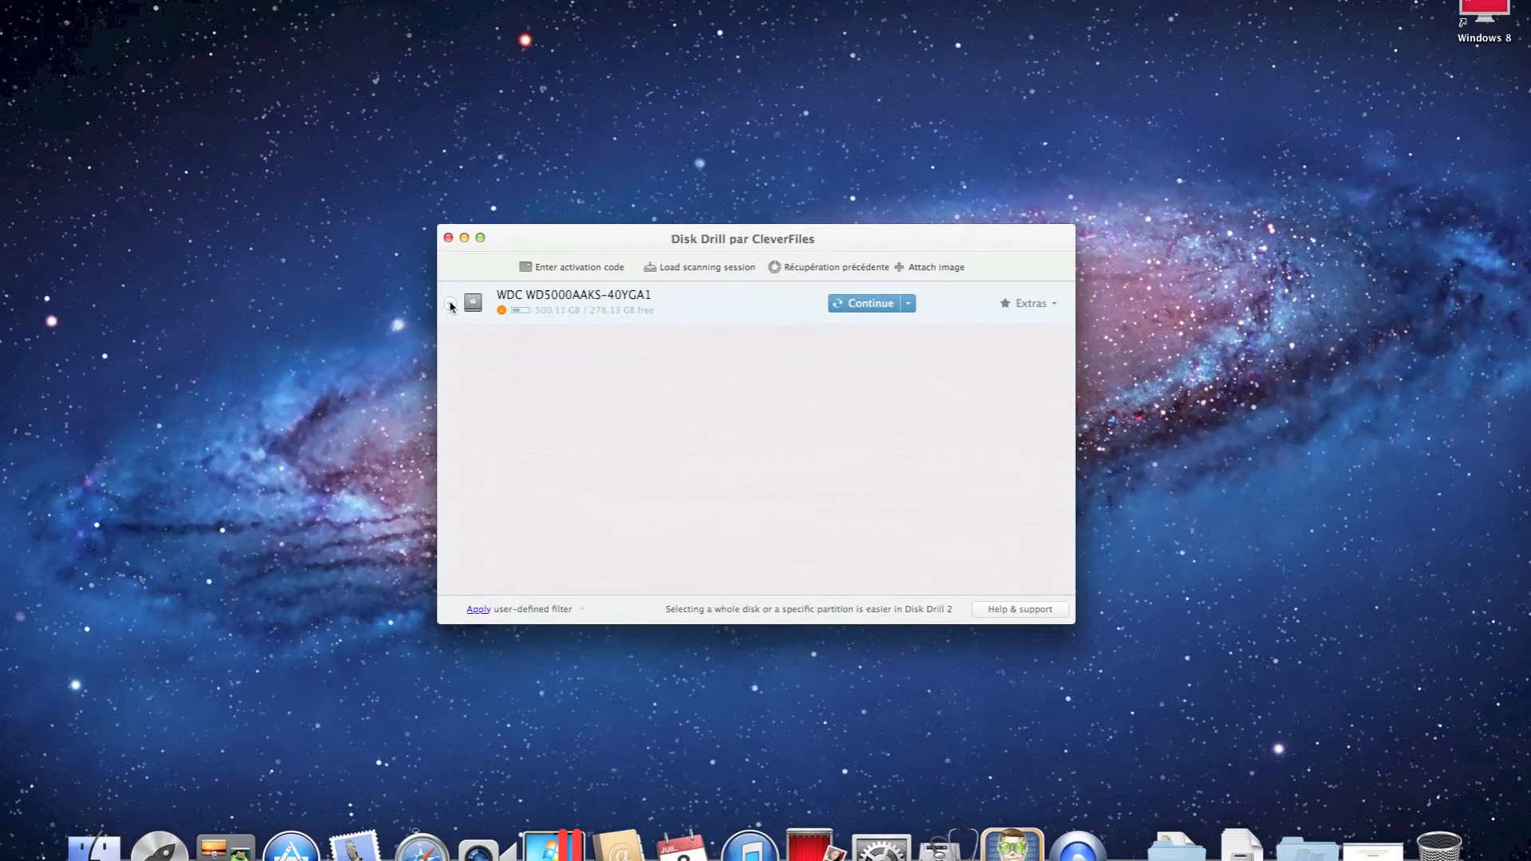
{"action": "left_click", "coordinate": [451, 305]}
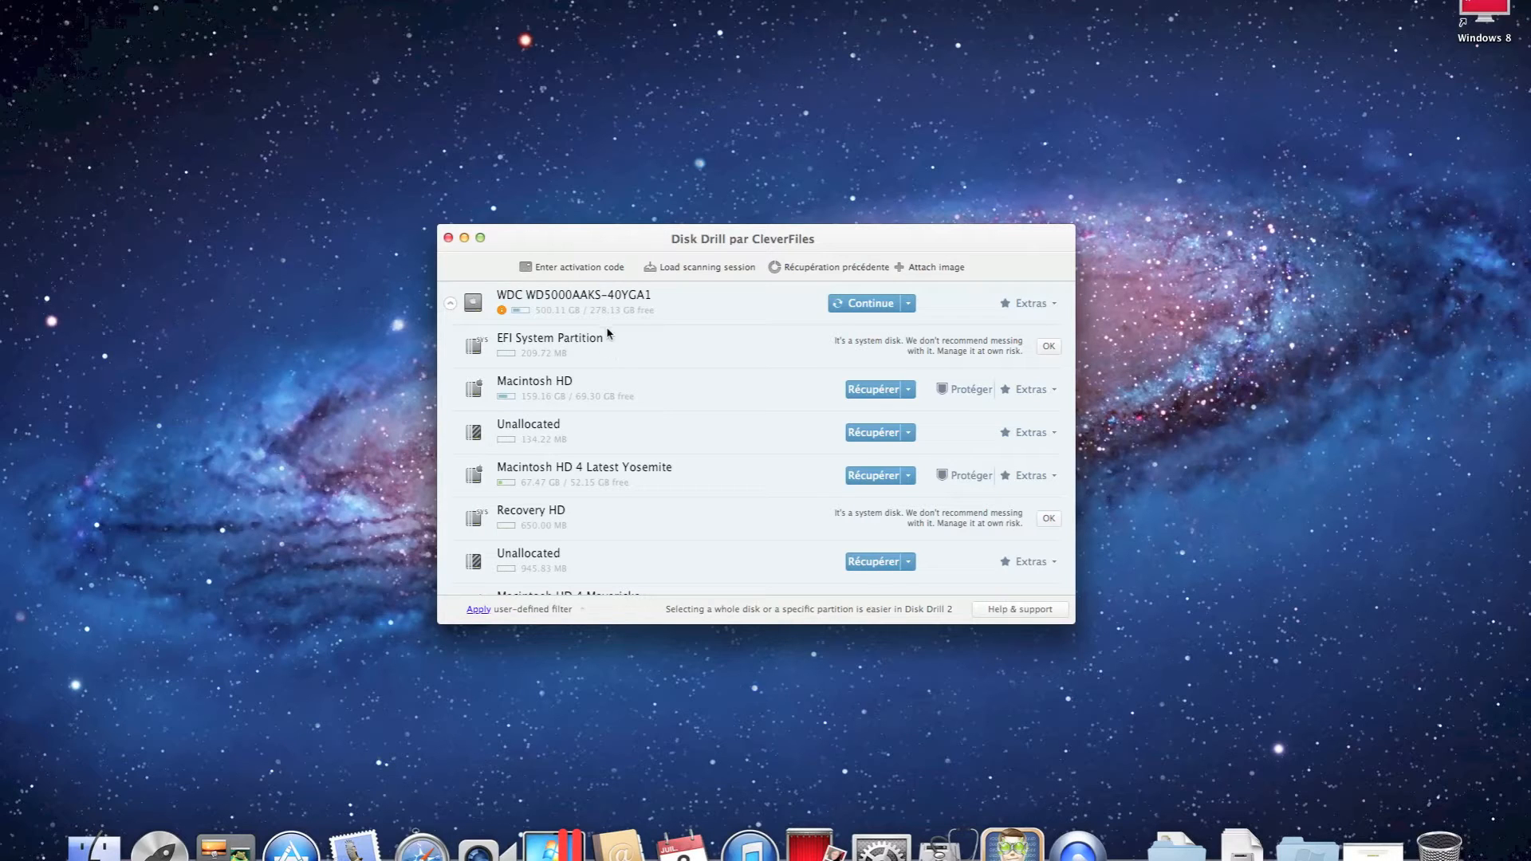
{"action": "scroll", "coordinate": [609, 538], "scroll_direction": "down", "scroll_amount": 5}
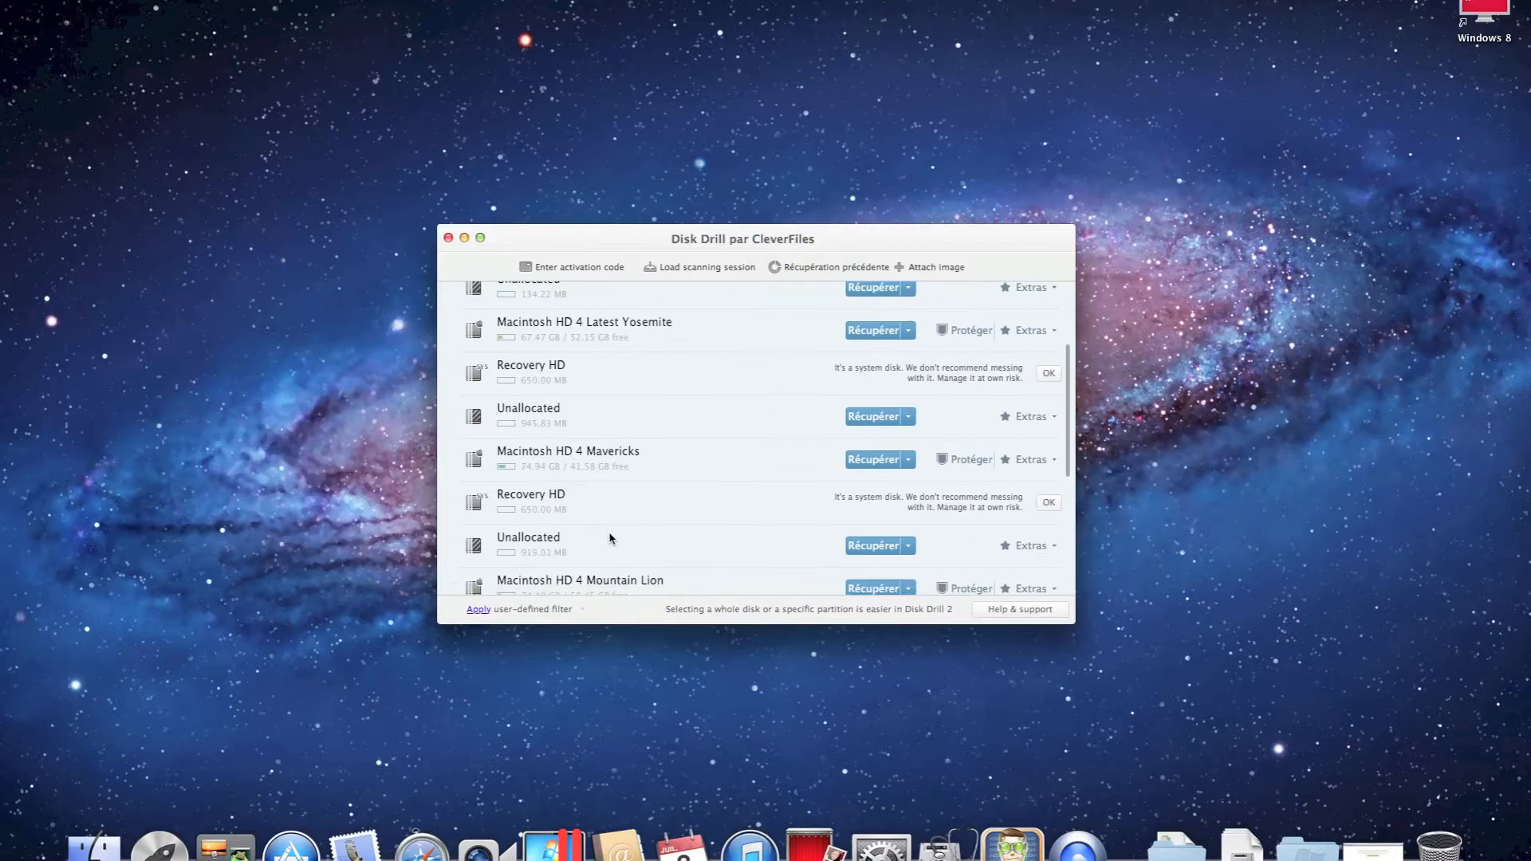
{"action": "scroll", "coordinate": [610, 538], "scroll_direction": "up", "scroll_amount": 5}
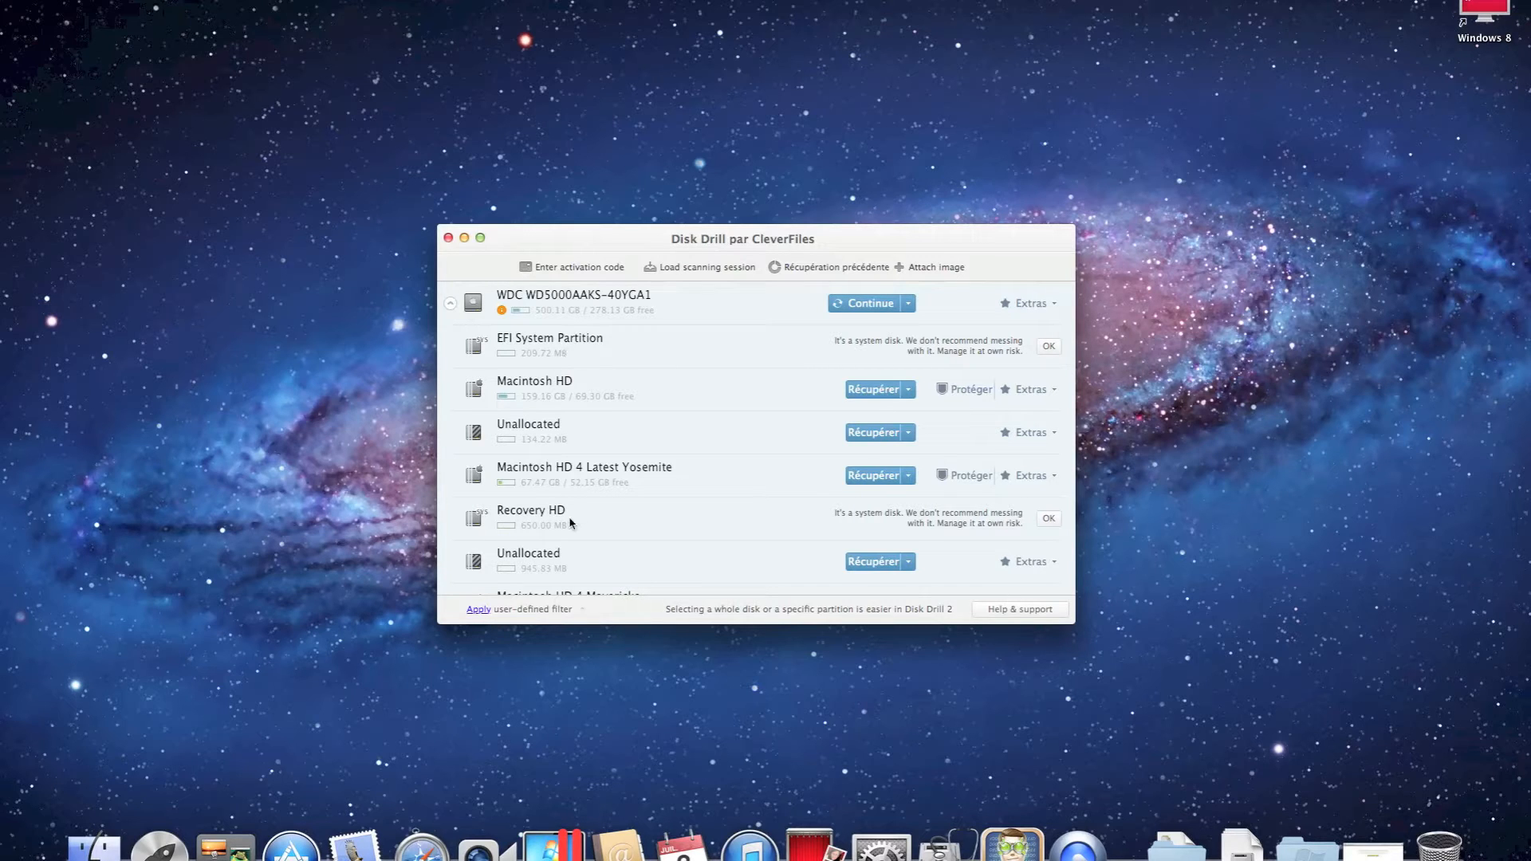
- Reopen the saved session of the WDC WD5000AAKS-40YGA1 disk and resume its full scan
{"action": "left_click", "coordinate": [859, 307]}
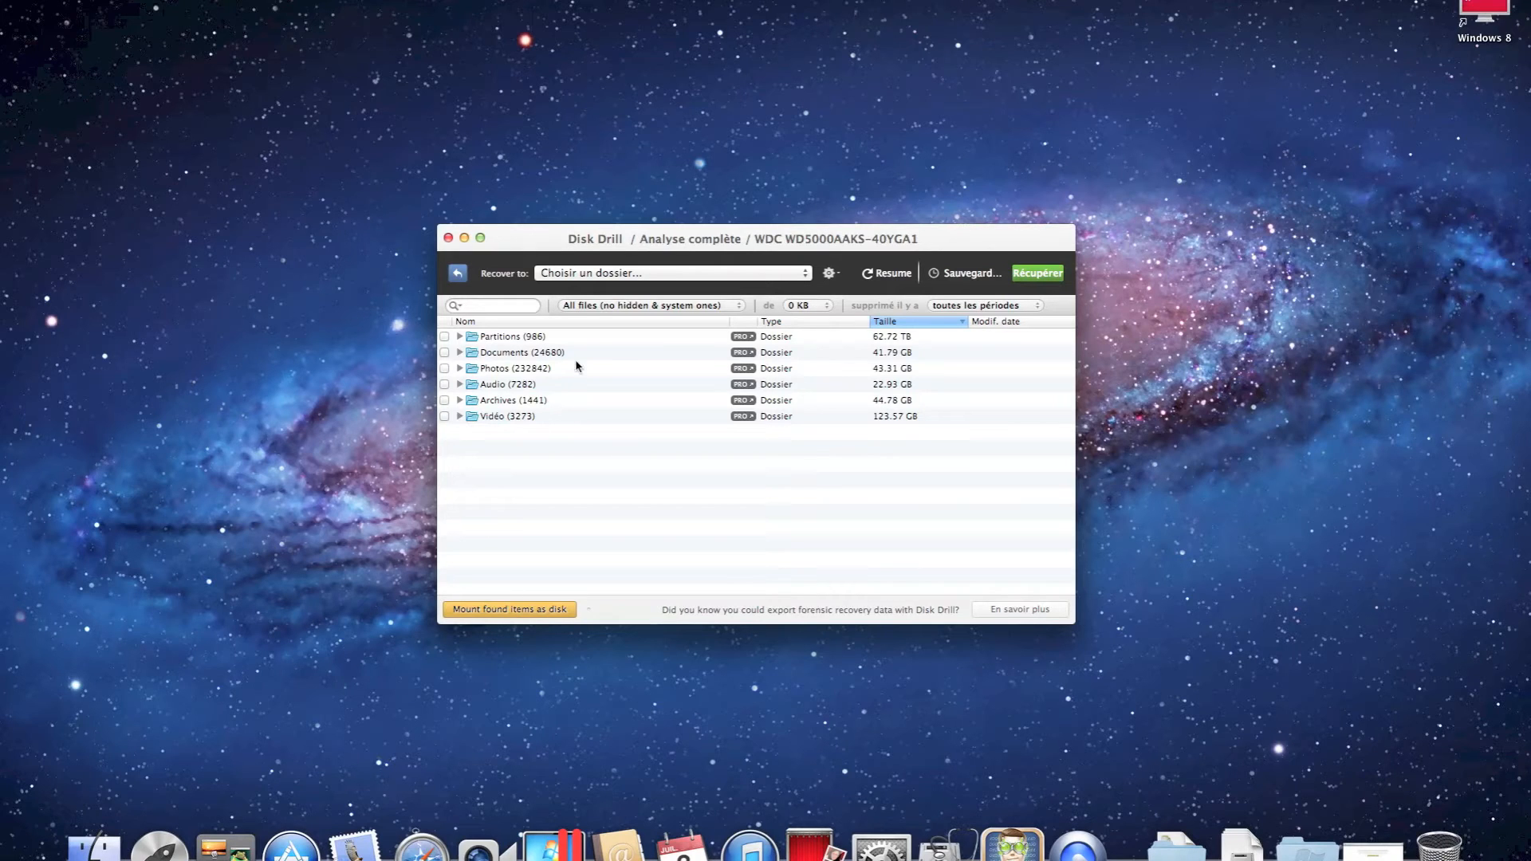
{"action": "left_click", "coordinate": [887, 273]}
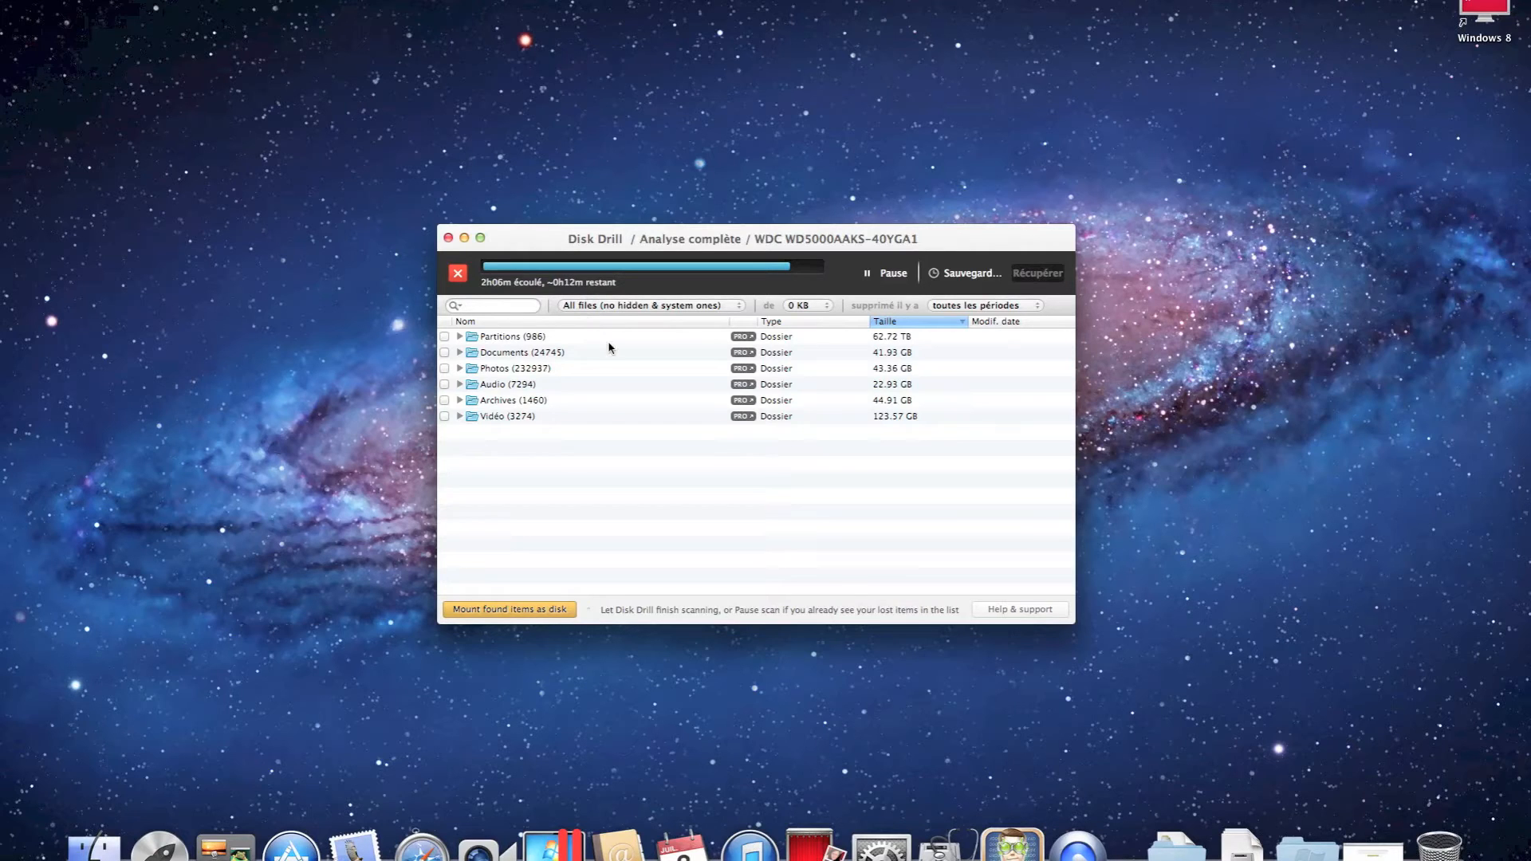
- Expand the Documents folder in the scan results and examine its file-type subfolders
{"action": "left_click", "coordinate": [460, 352]}
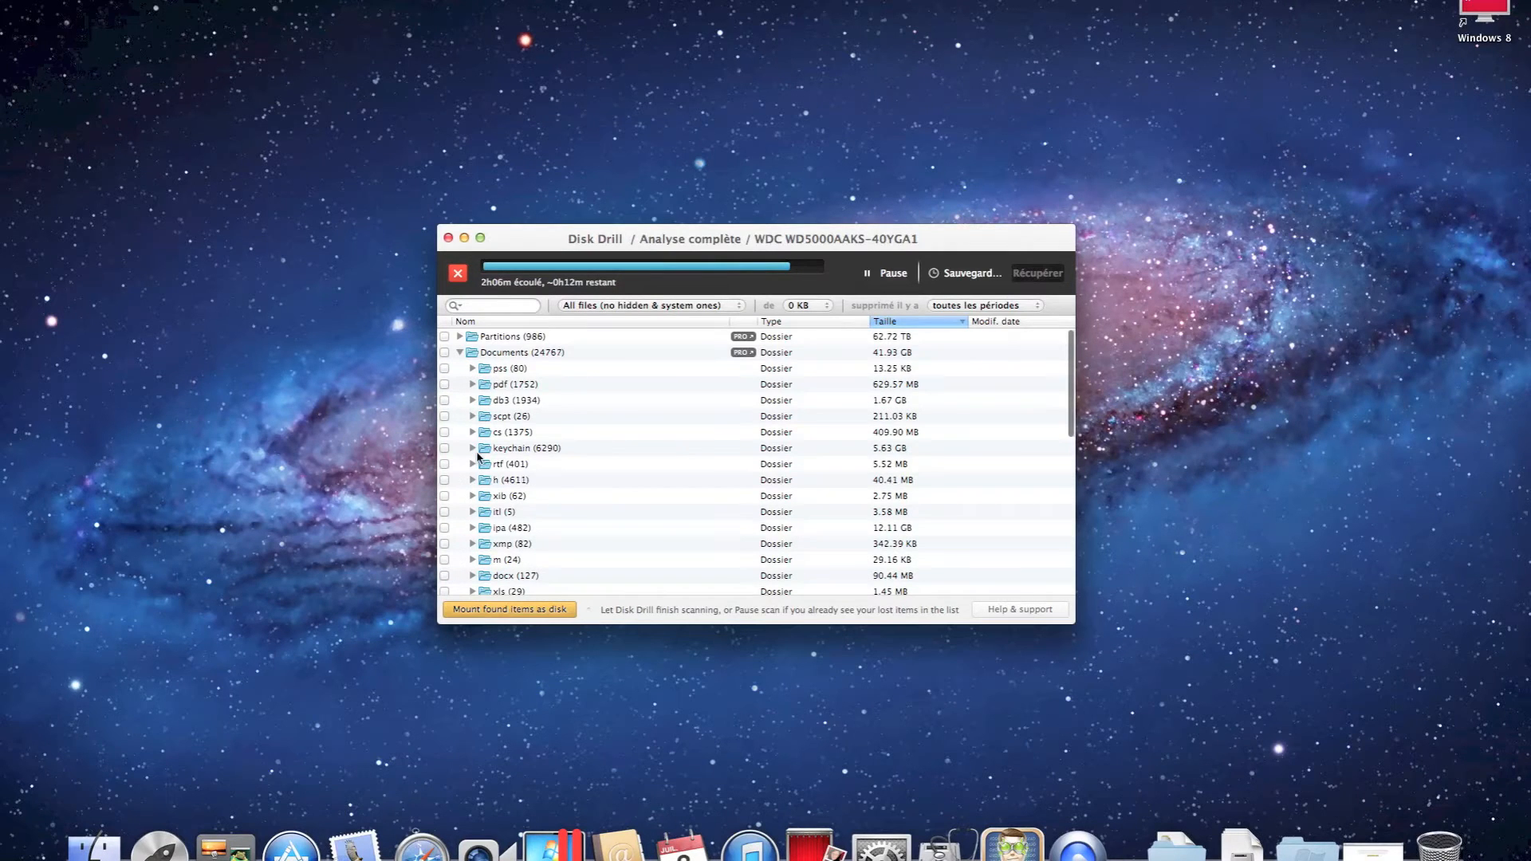
{"action": "scroll", "coordinate": [478, 456], "scroll_direction": "down", "scroll_amount": 1}
{"action": "scroll", "coordinate": [477, 456], "scroll_direction": "down", "scroll_amount": 1}
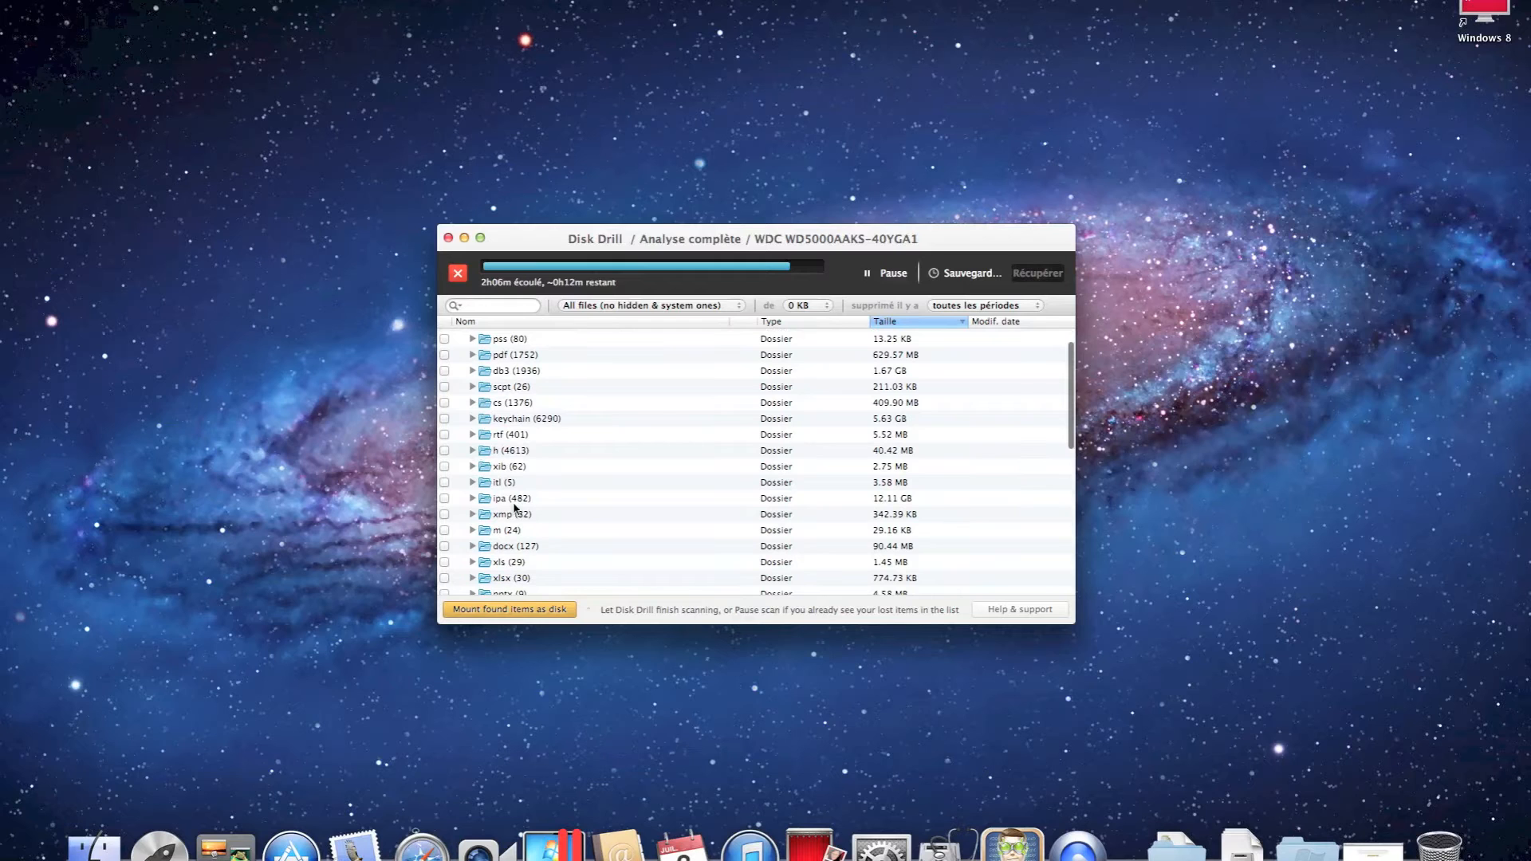
{"action": "scroll", "coordinate": [472, 542], "scroll_direction": "up", "scroll_amount": 1}
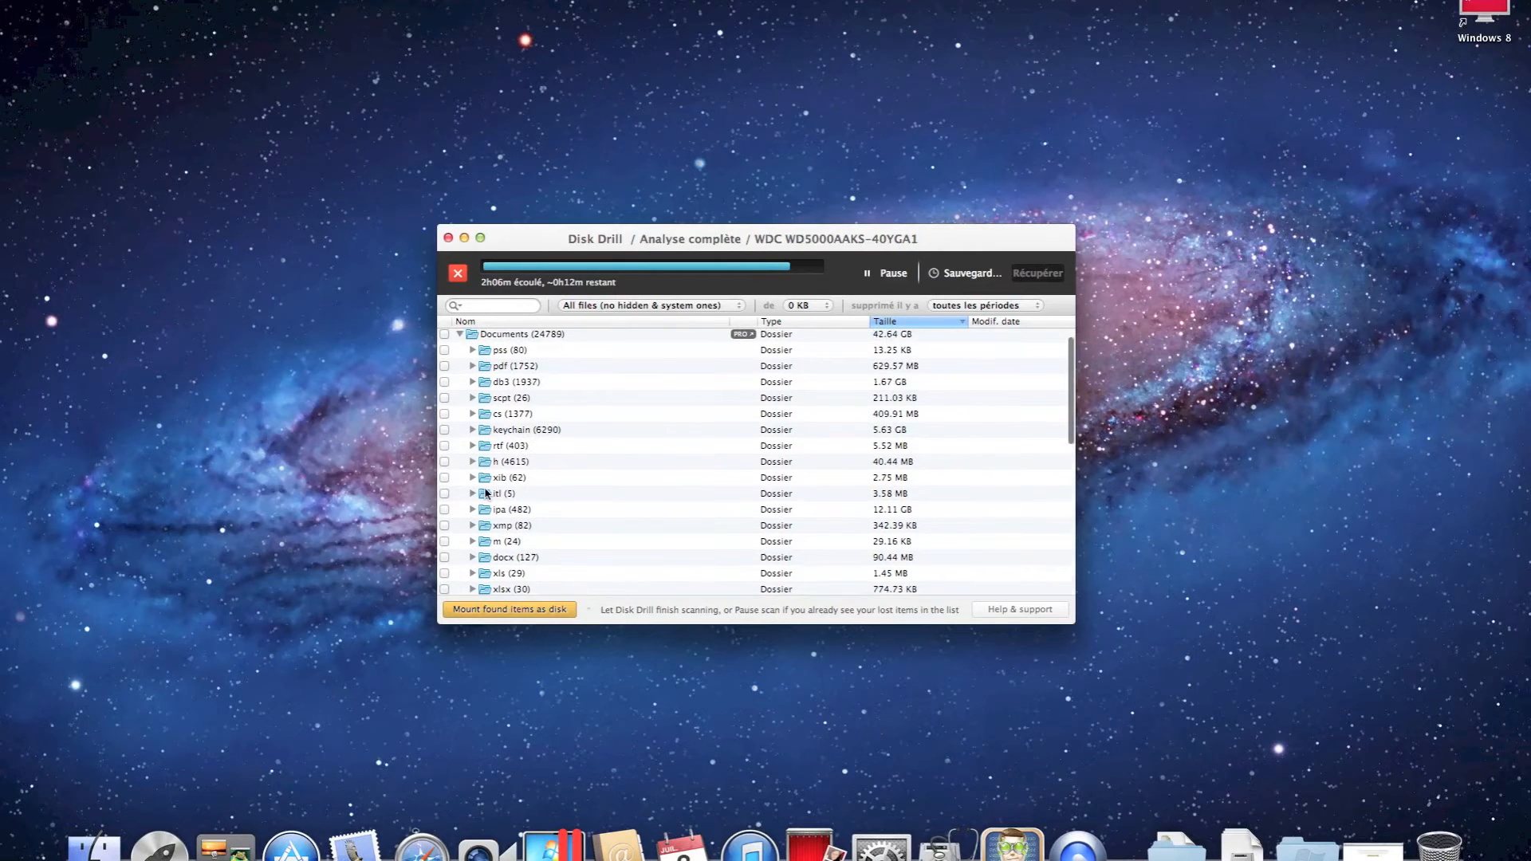
{"action": "scroll", "coordinate": [487, 514], "scroll_direction": "down", "scroll_amount": 4}
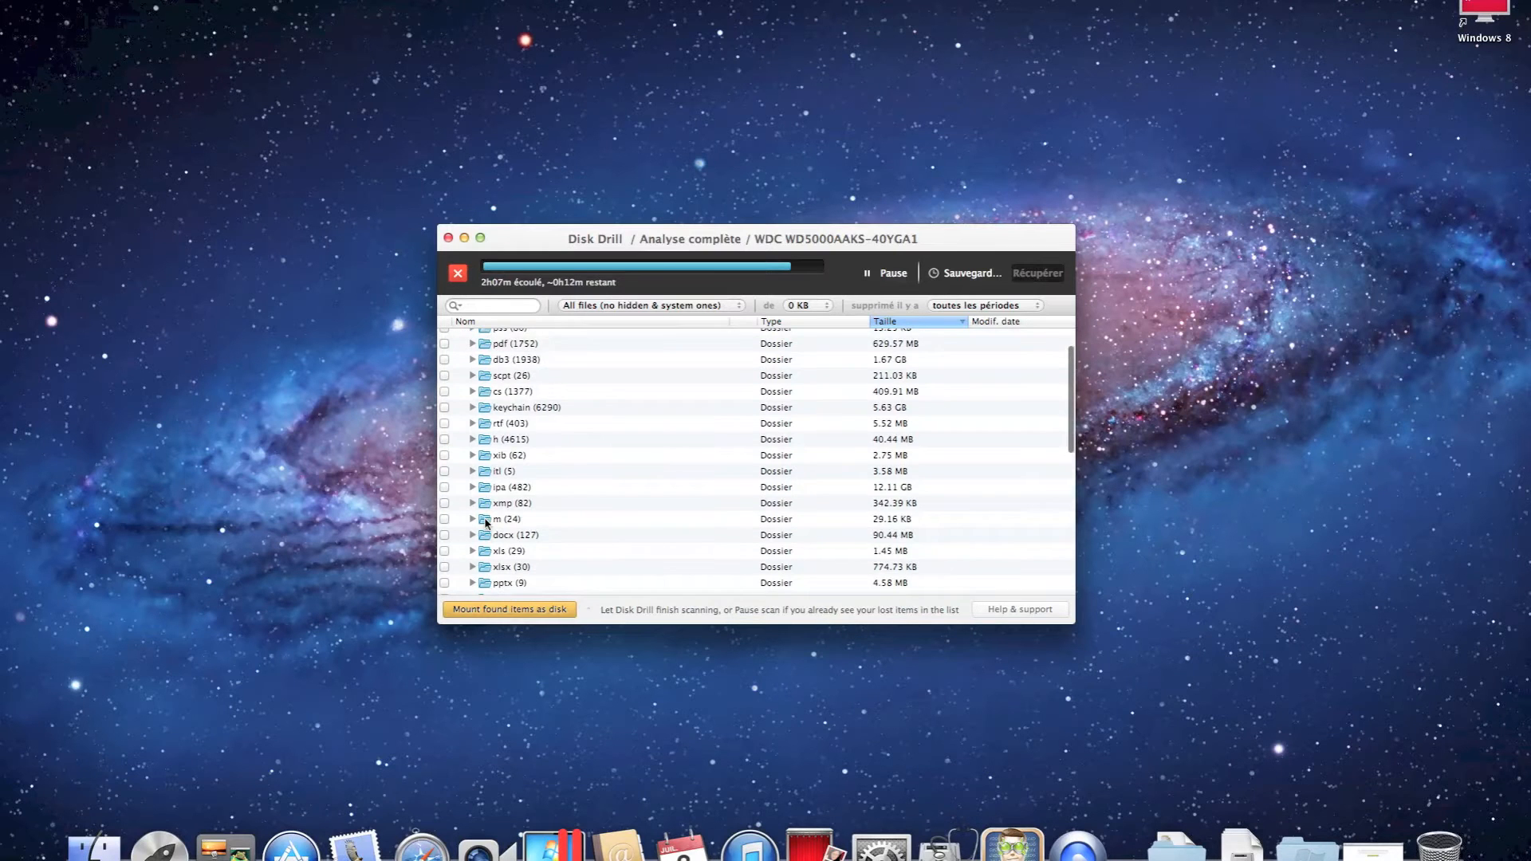
{"action": "scroll", "coordinate": [483, 534], "scroll_direction": "down", "scroll_amount": 6}
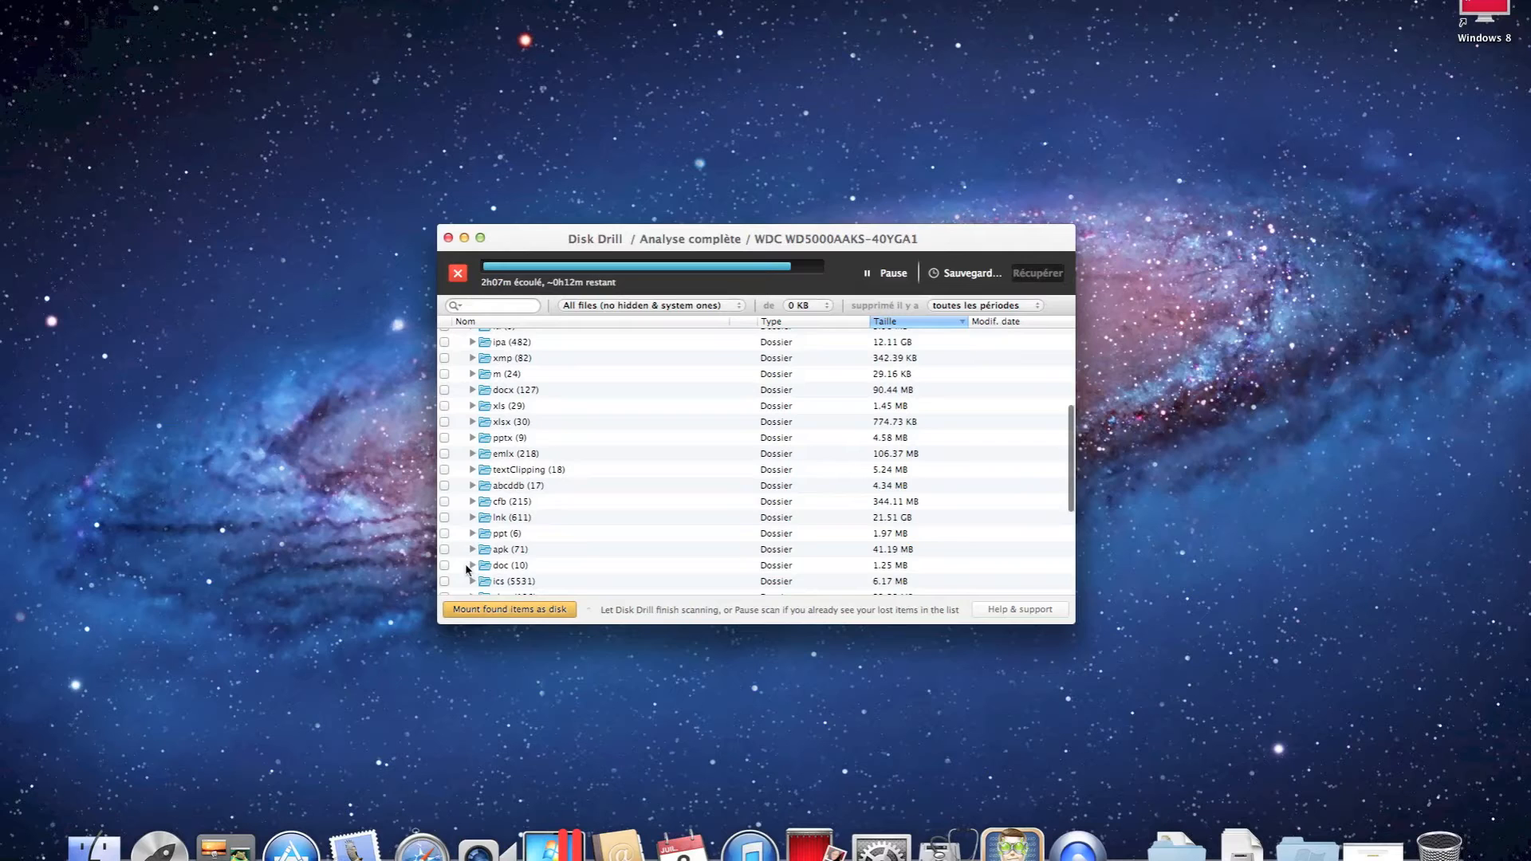
{"action": "scroll", "coordinate": [467, 571], "scroll_direction": "down", "scroll_amount": 2}
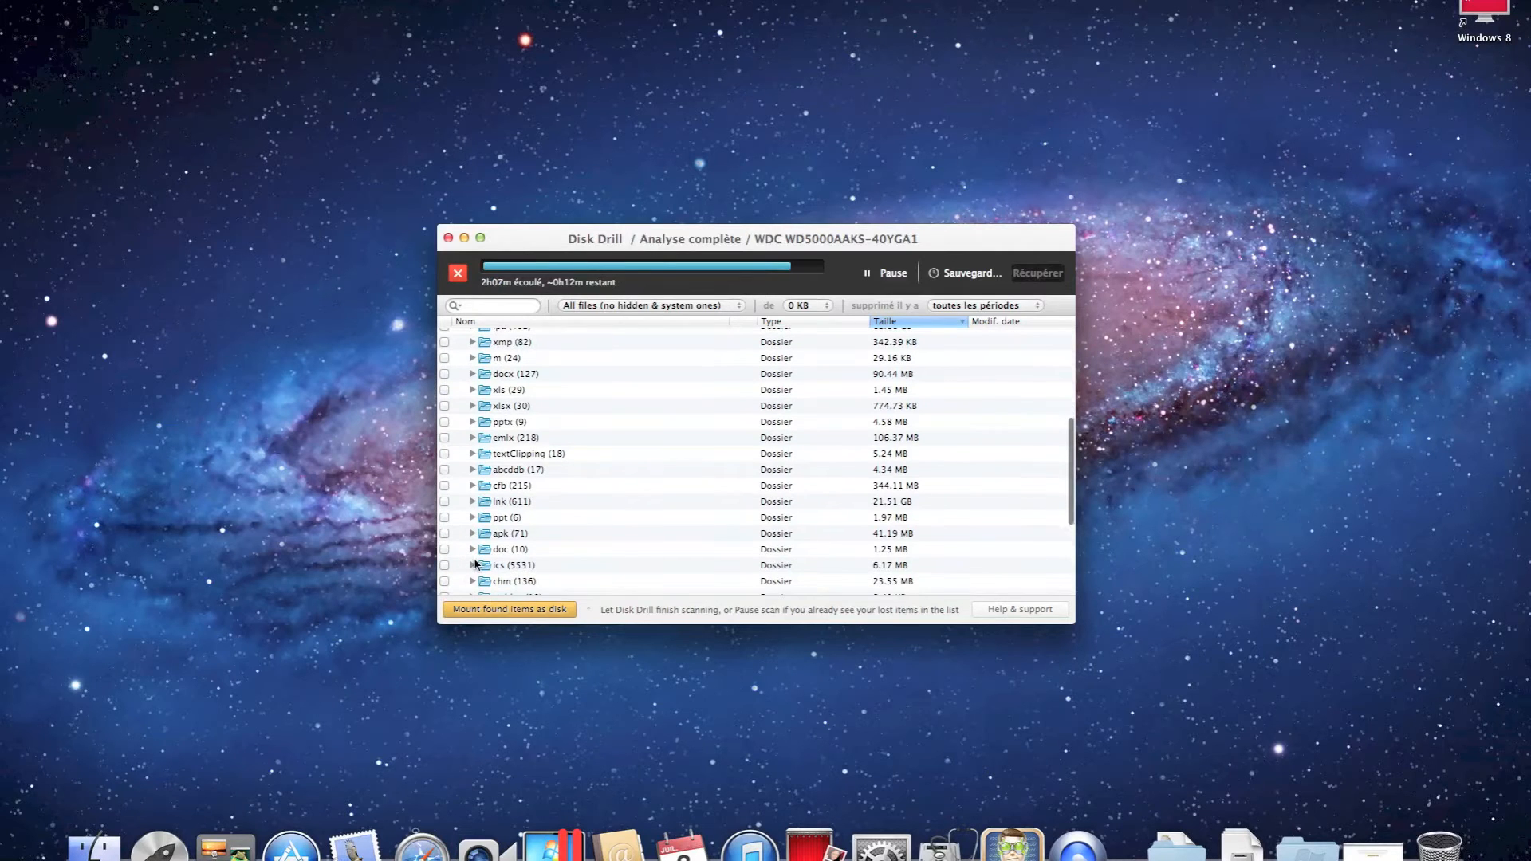
- Expand the pptx folder and its Group 2001-3000 subfolder, then preview file002526.pptx and close the preview
{"action": "scroll", "coordinate": [471, 558], "scroll_direction": "down", "scroll_amount": 2}
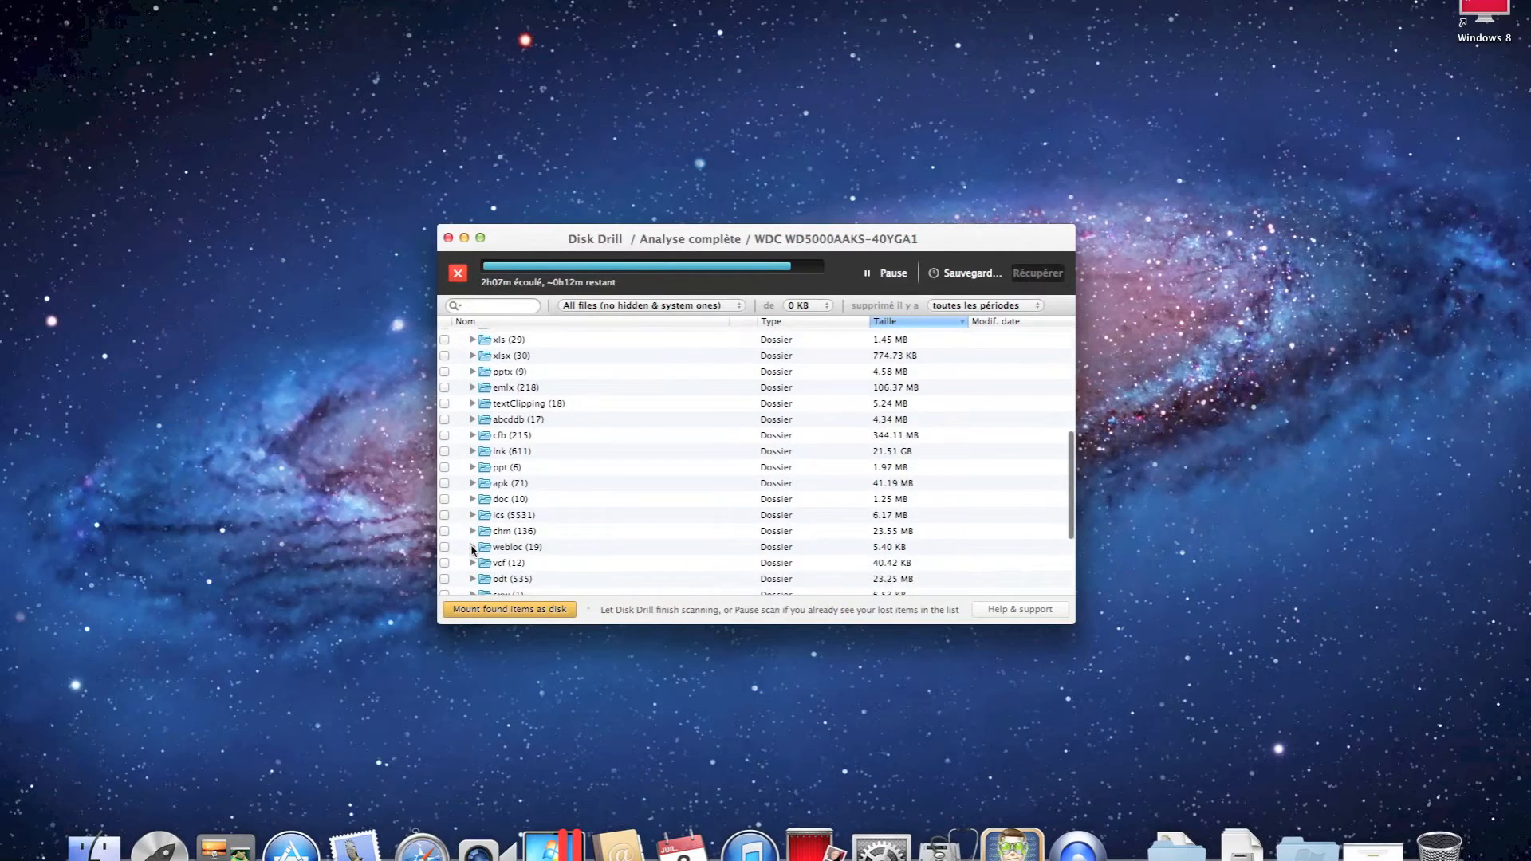
{"action": "left_click", "coordinate": [472, 372]}
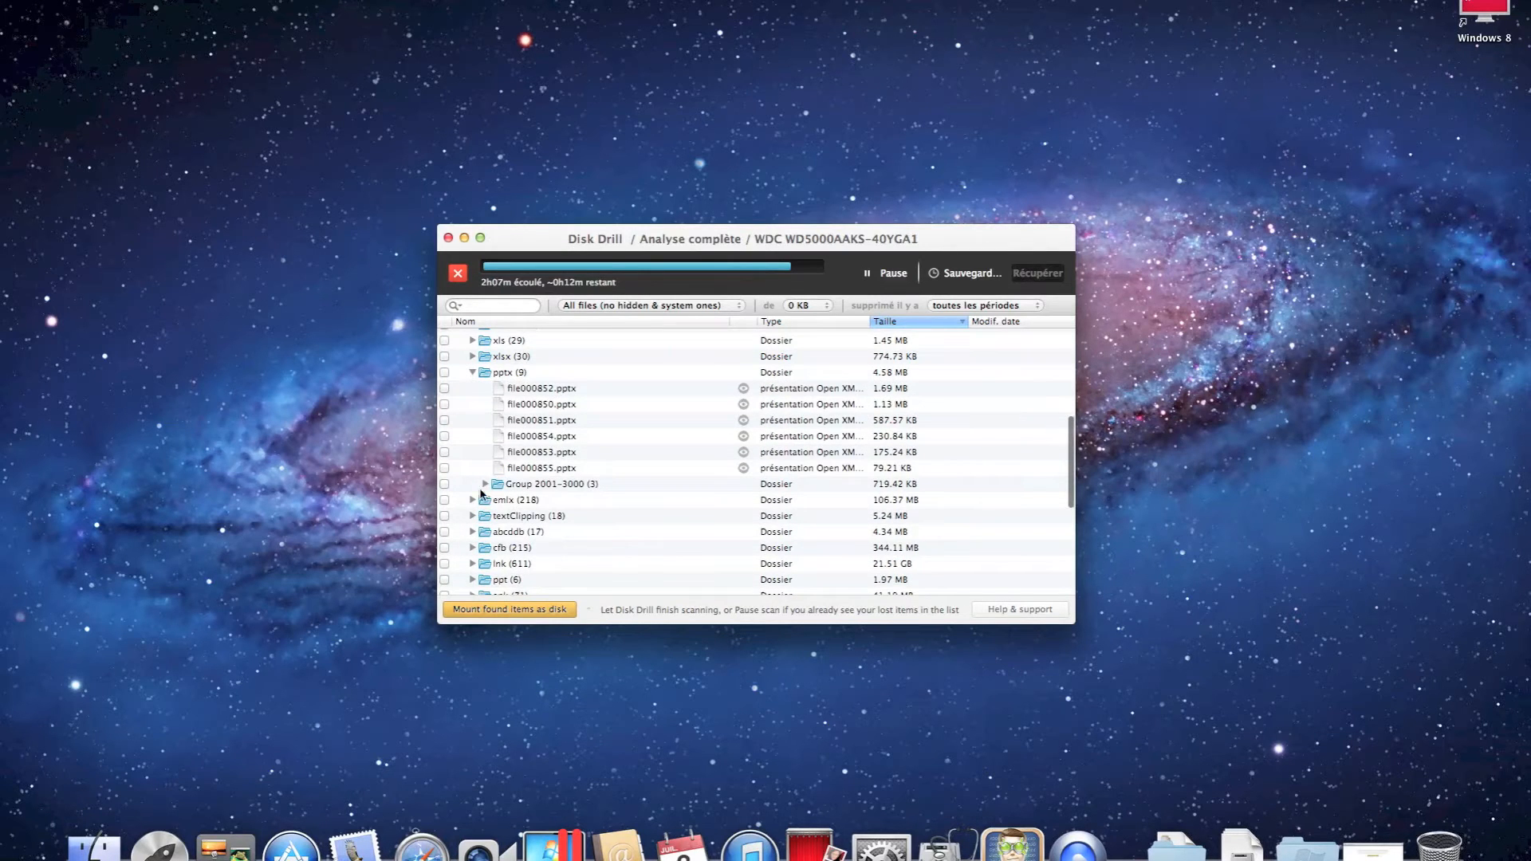
{"action": "left_click", "coordinate": [485, 485]}
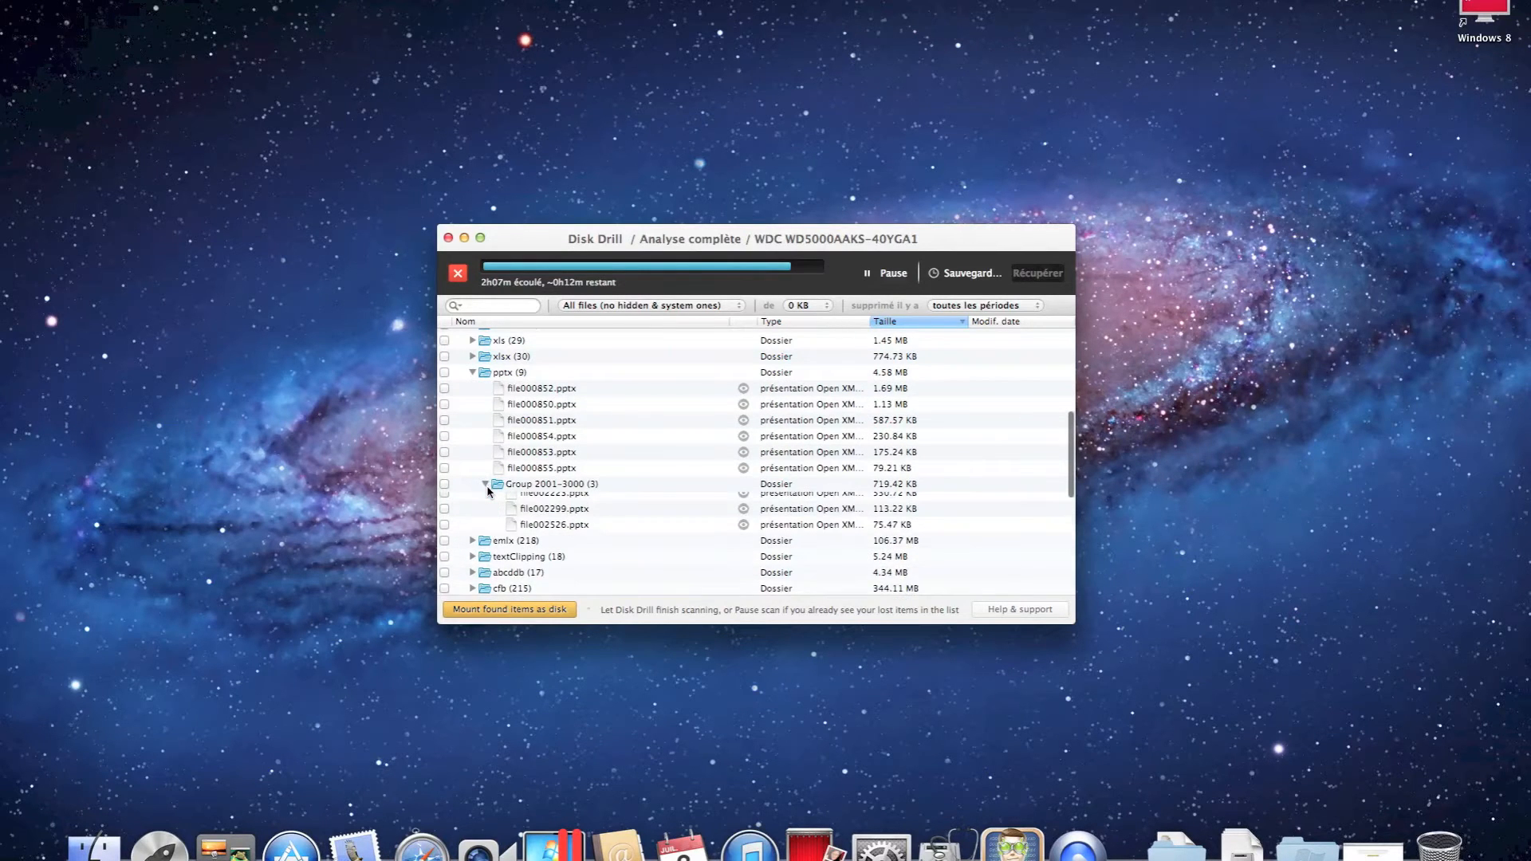
{"action": "left_click", "coordinate": [533, 532]}
{"action": "key", "text": "space"}
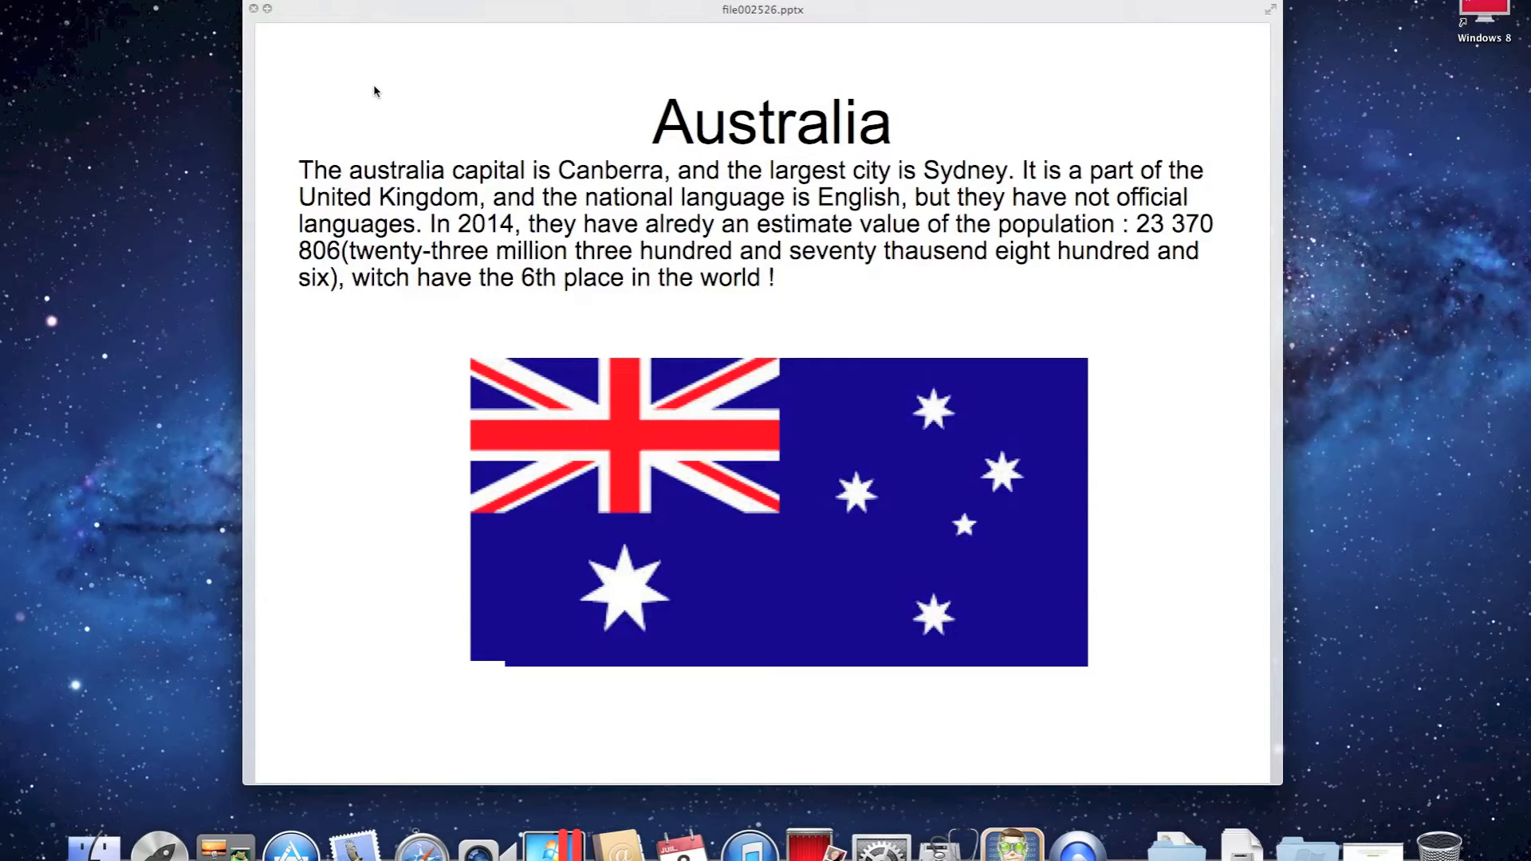
{"action": "left_click", "coordinate": [252, 9]}
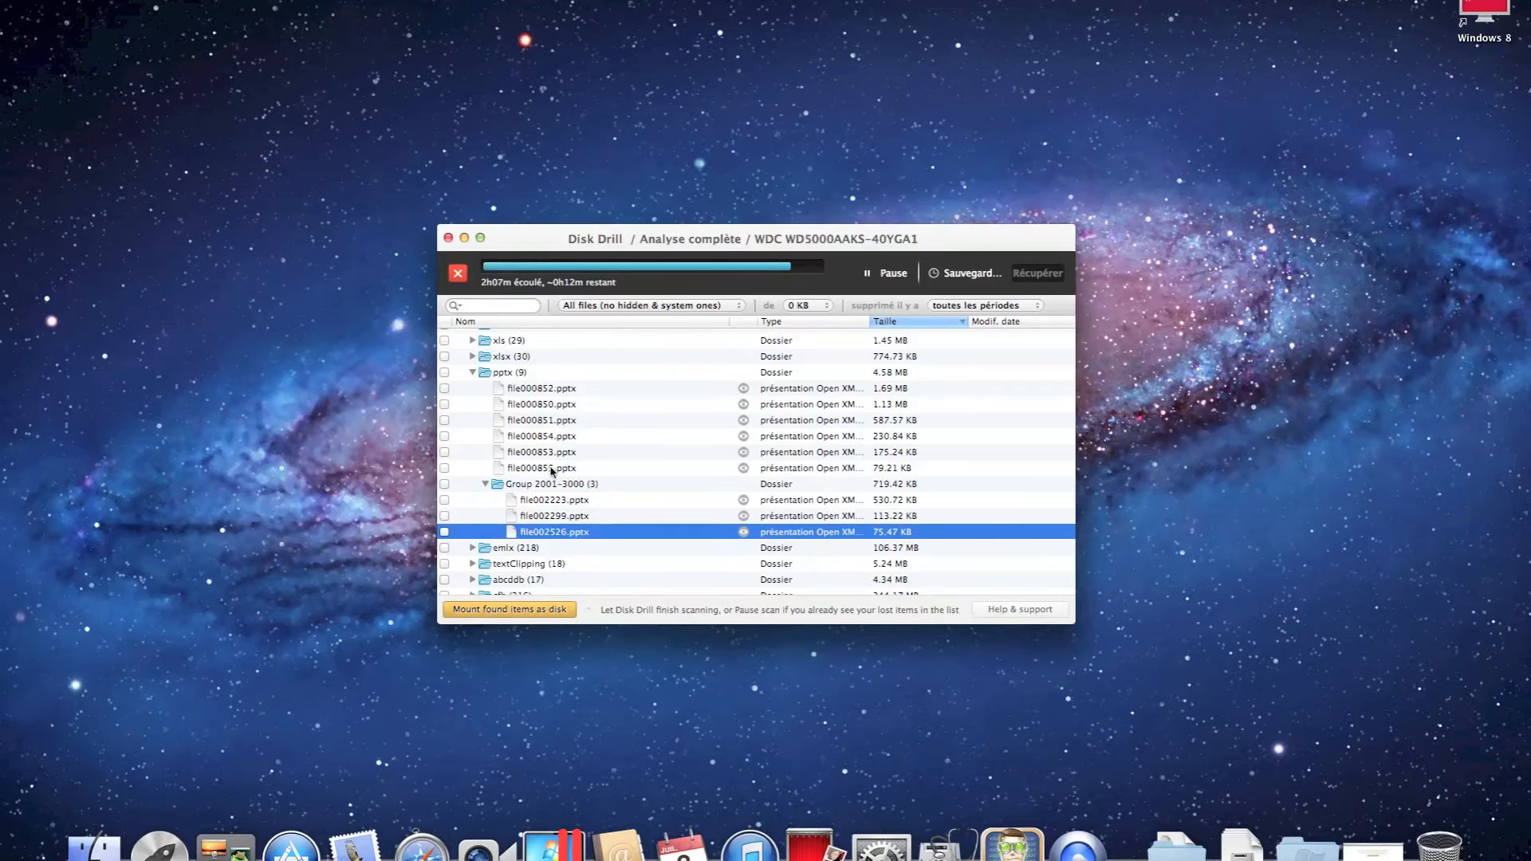
- Preview the found presentation file002299.pptx and close the preview
{"action": "left_click", "coordinate": [548, 516]}
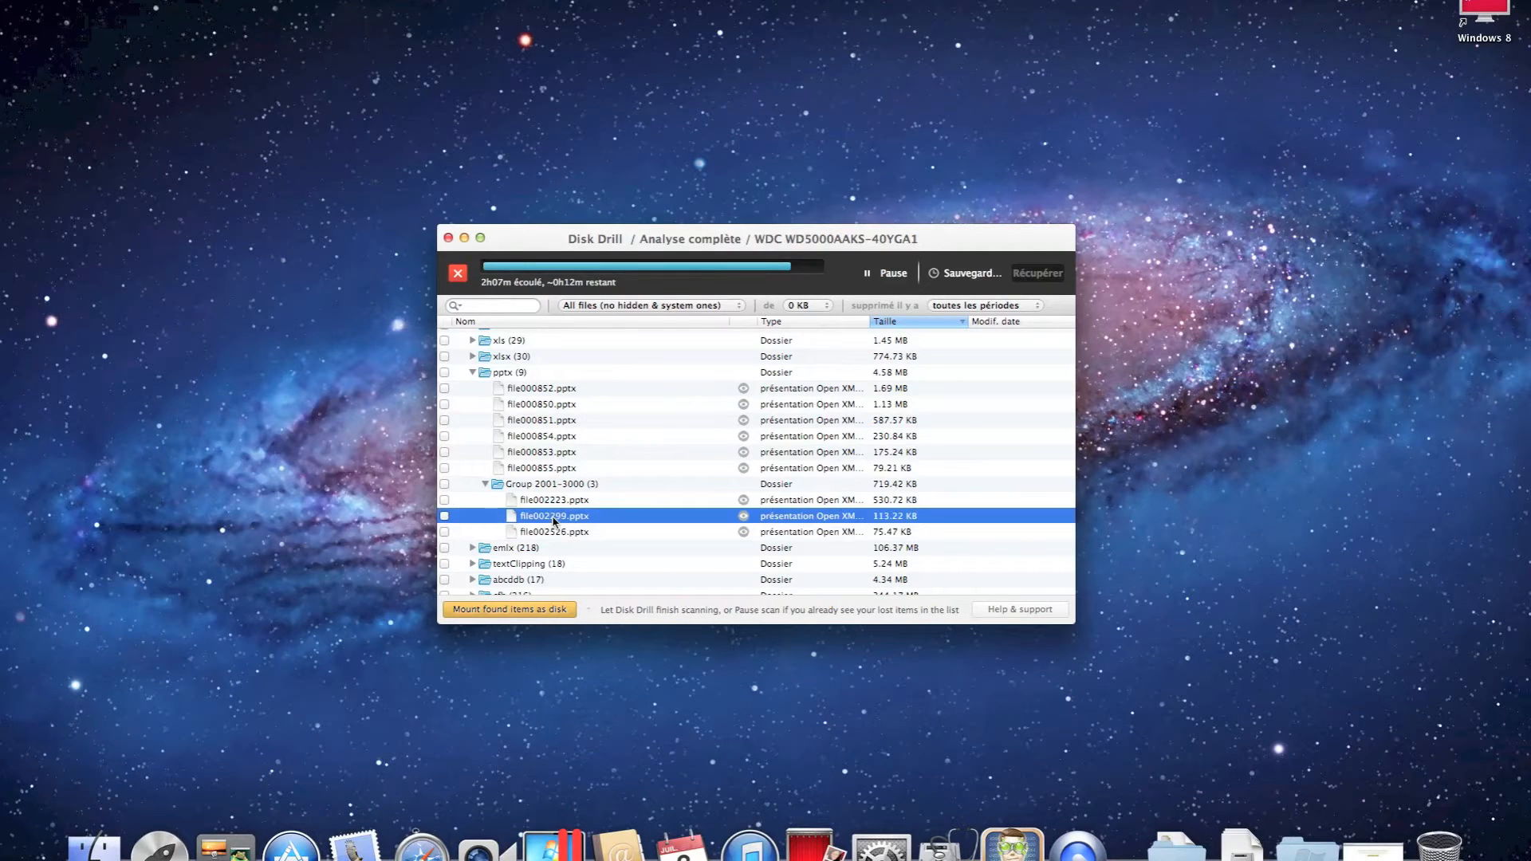
{"action": "key", "text": "space"}
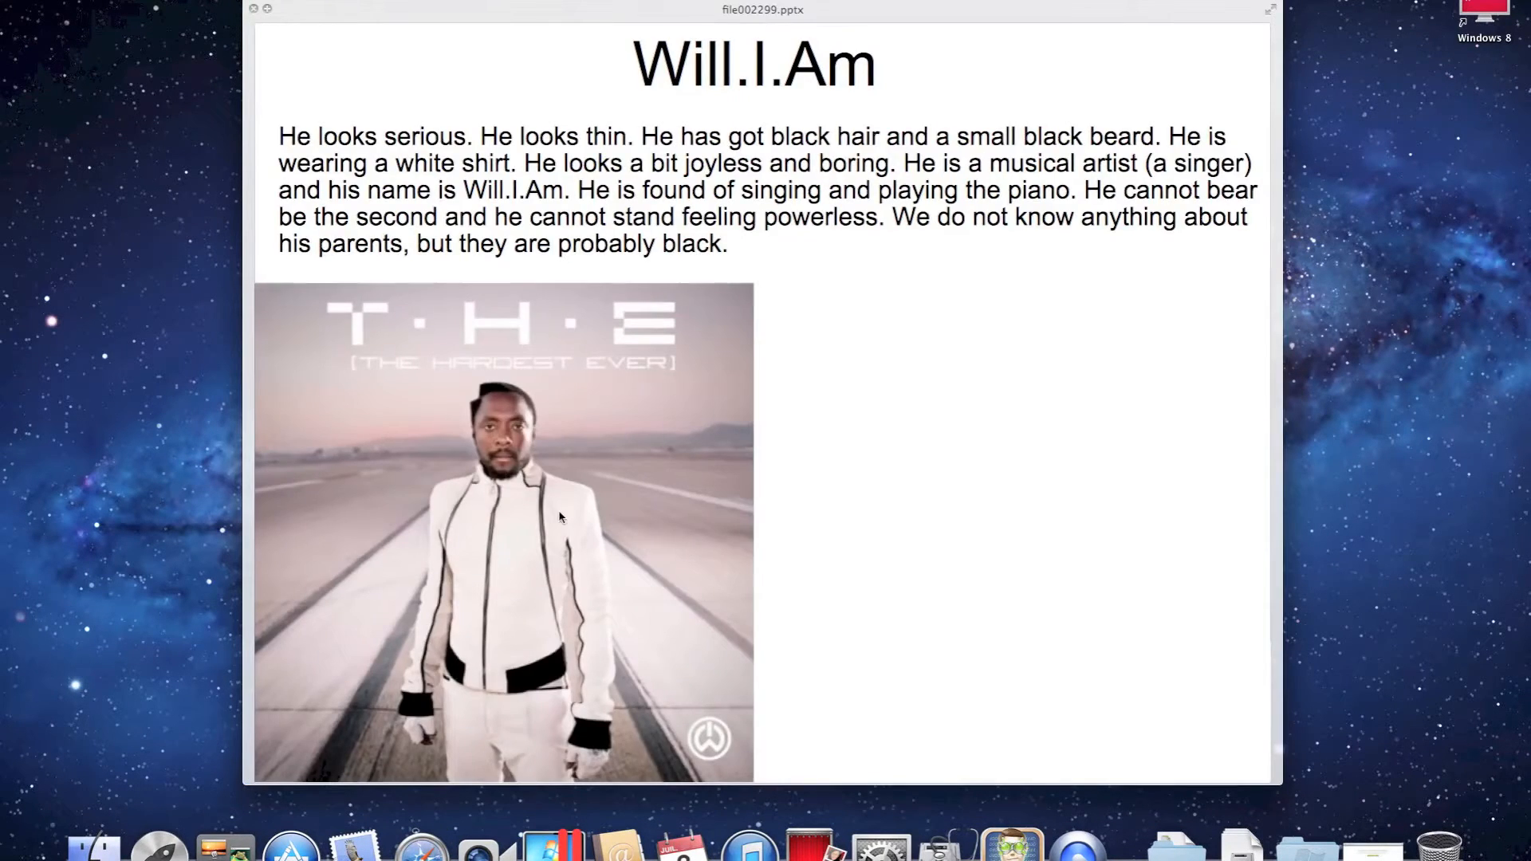
{"action": "left_click", "coordinate": [254, 9]}
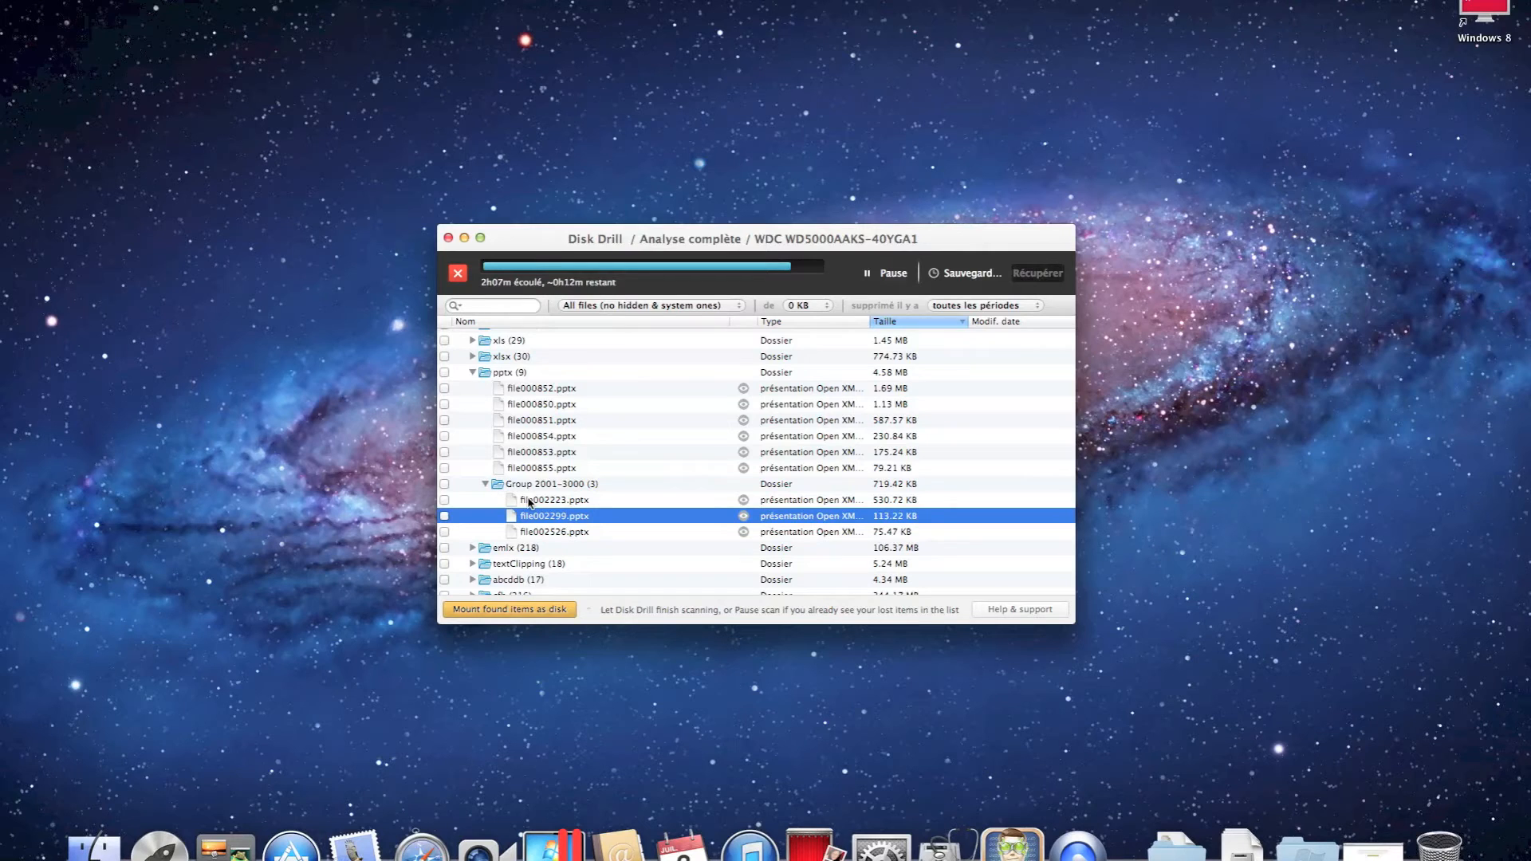
- Preview file002223.pptx and display its slide of a Windows XP desktop with the large Office logo
{"action": "left_click", "coordinate": [532, 501]}
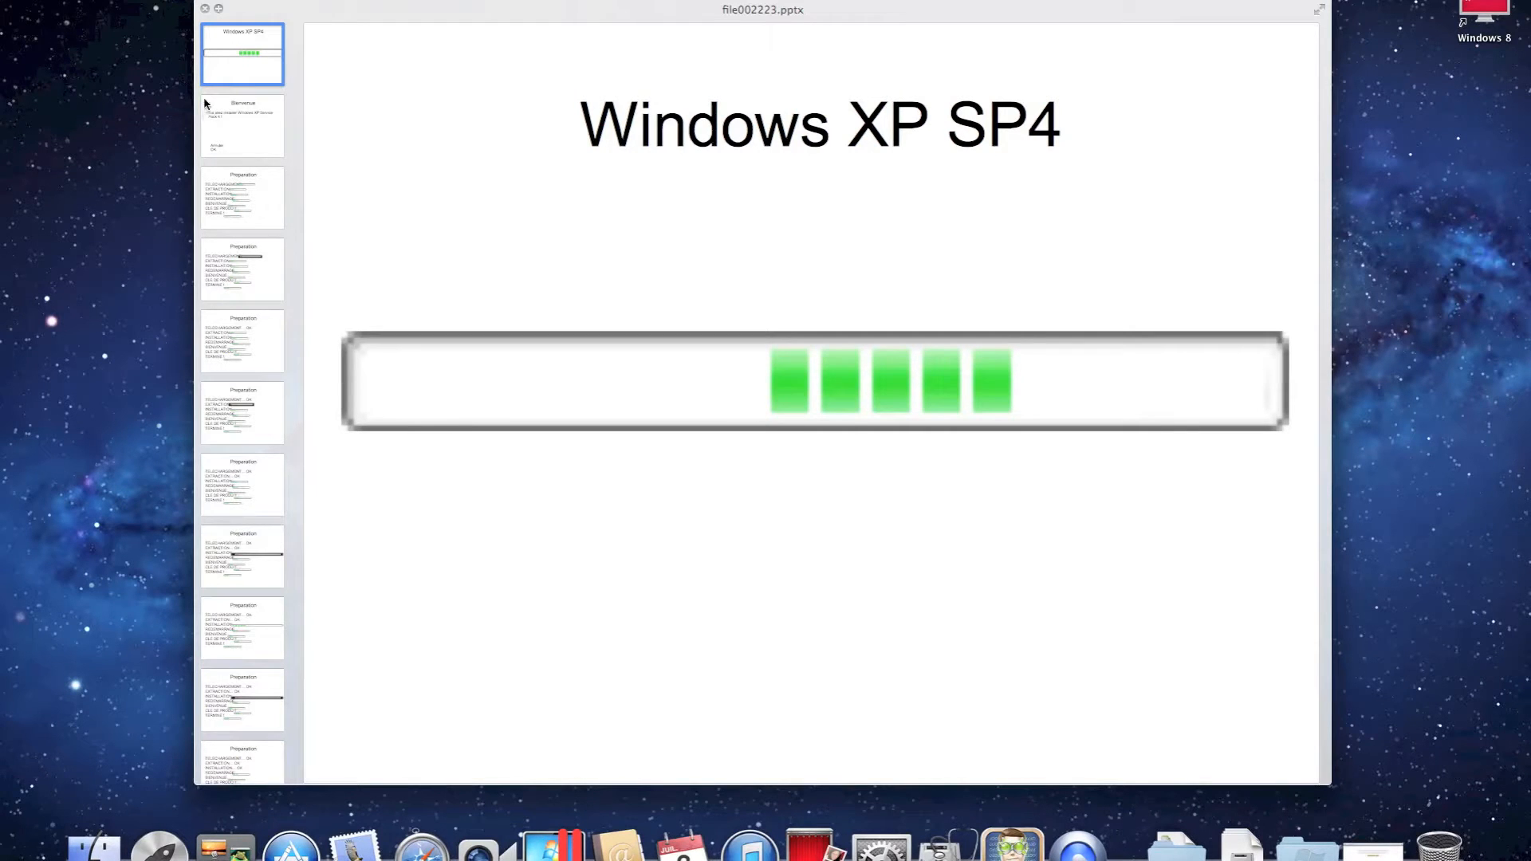
{"action": "key", "text": "space"}
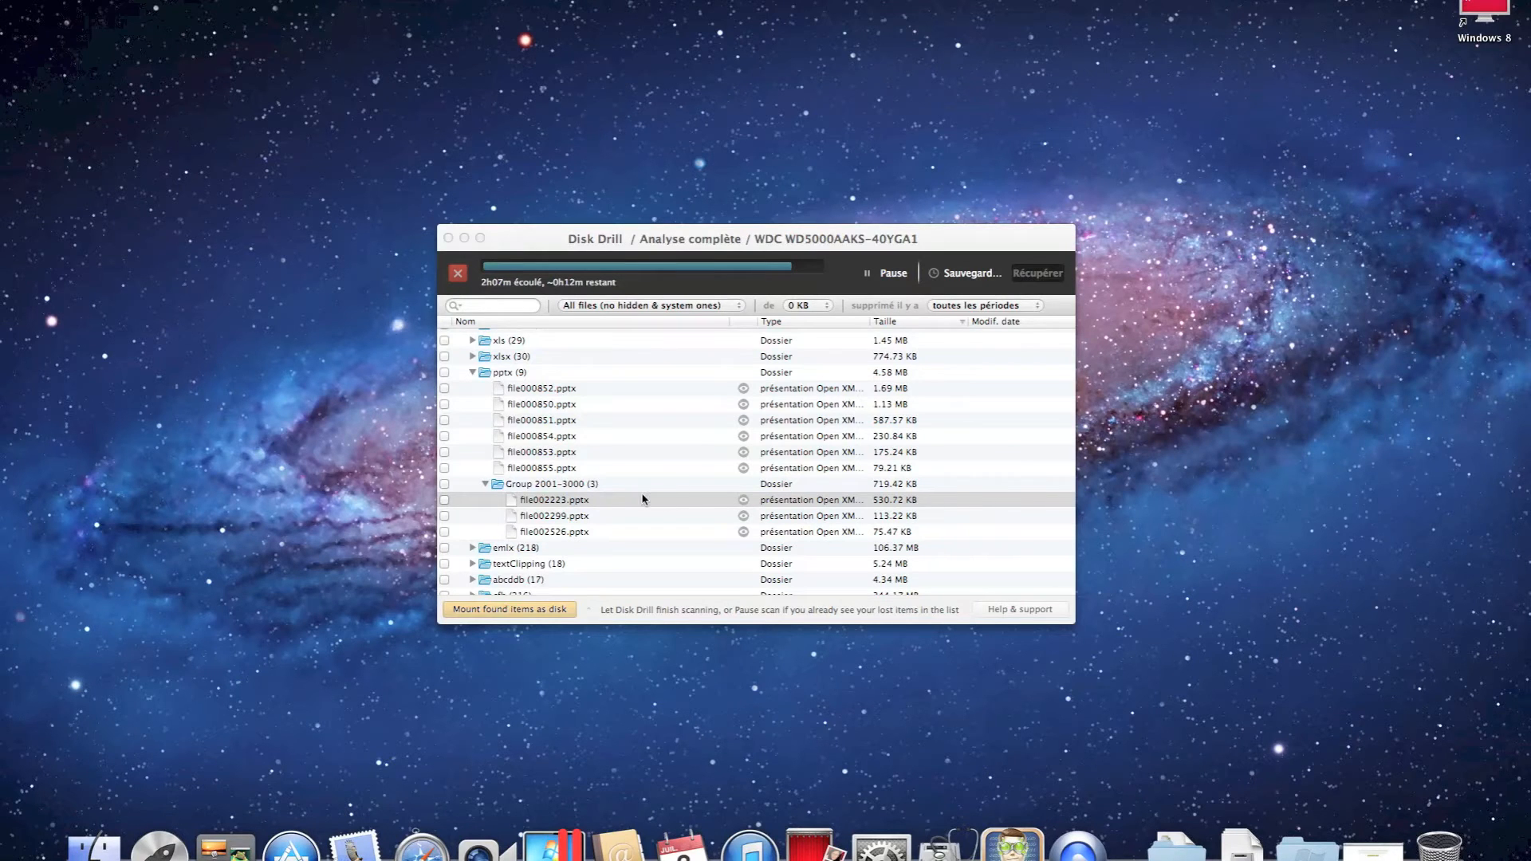
{"action": "left_click", "coordinate": [743, 499]}
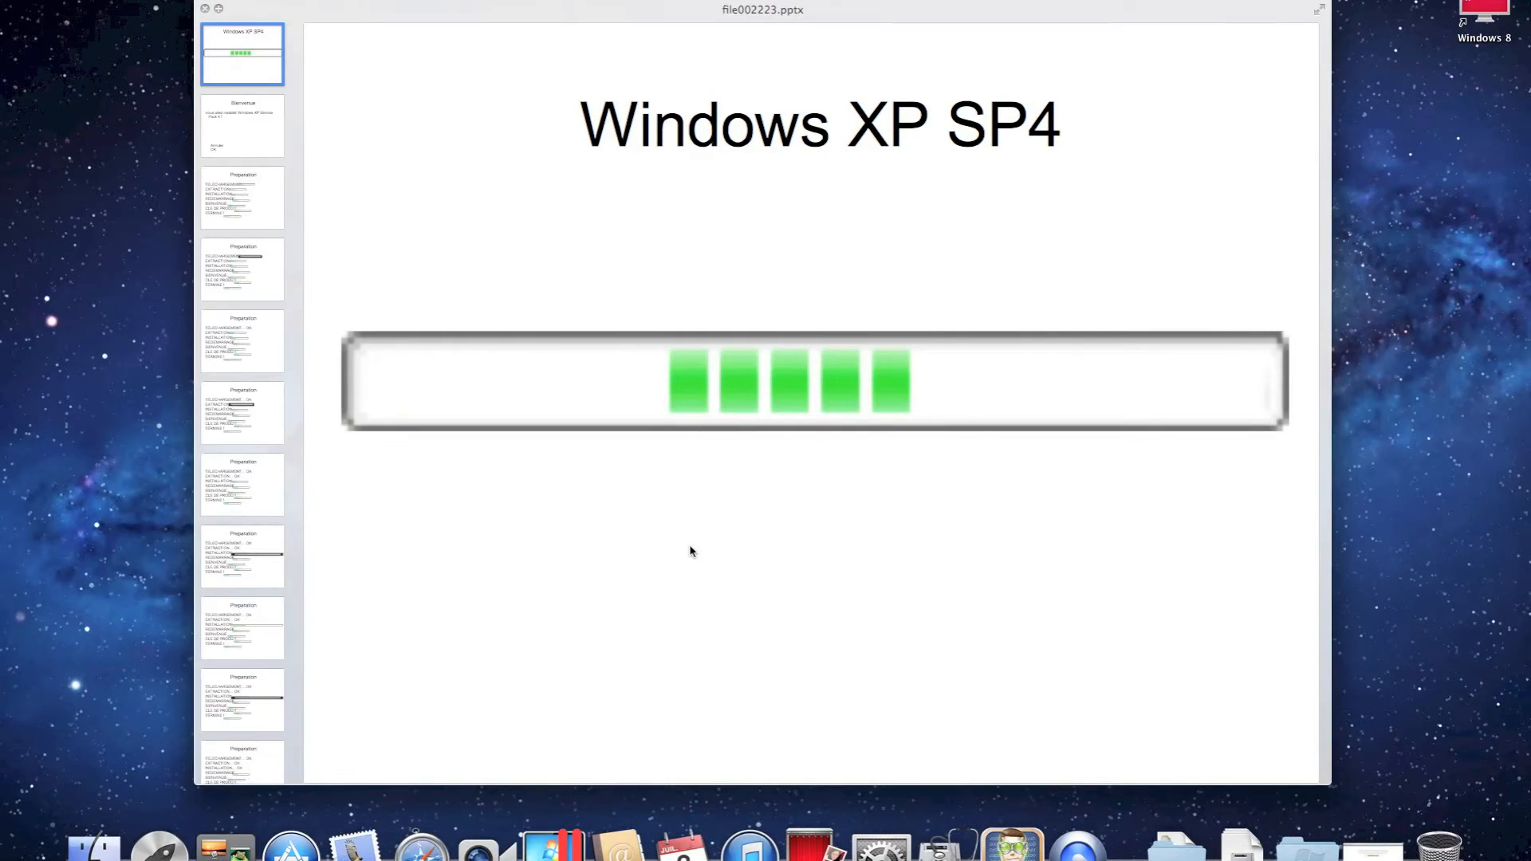
{"action": "scroll", "coordinate": [239, 477], "scroll_direction": "down", "scroll_amount": 10}
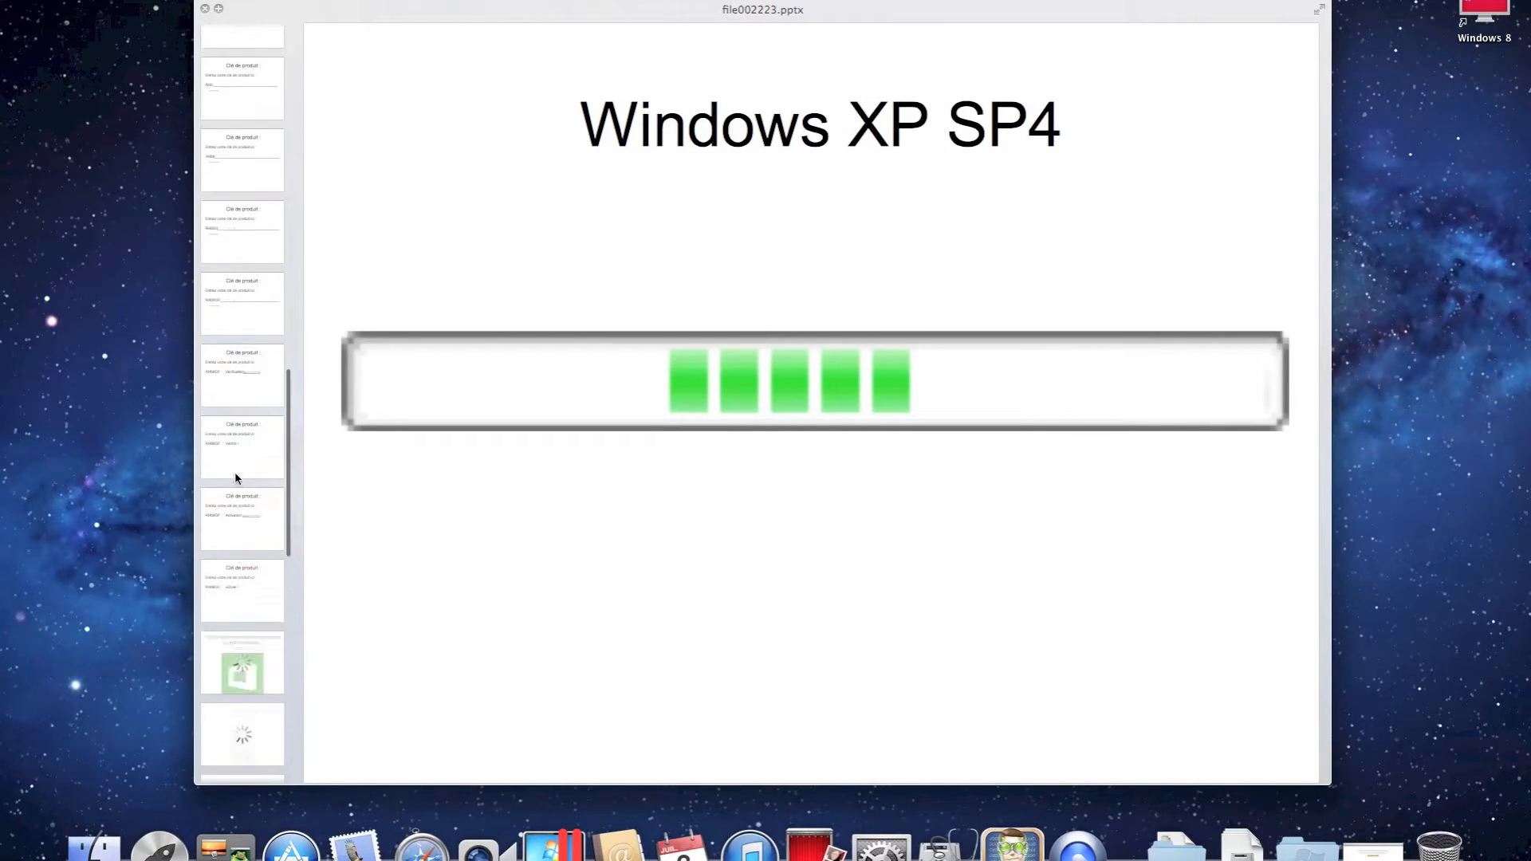
{"action": "scroll", "coordinate": [237, 478], "scroll_direction": "up", "scroll_amount": 3}
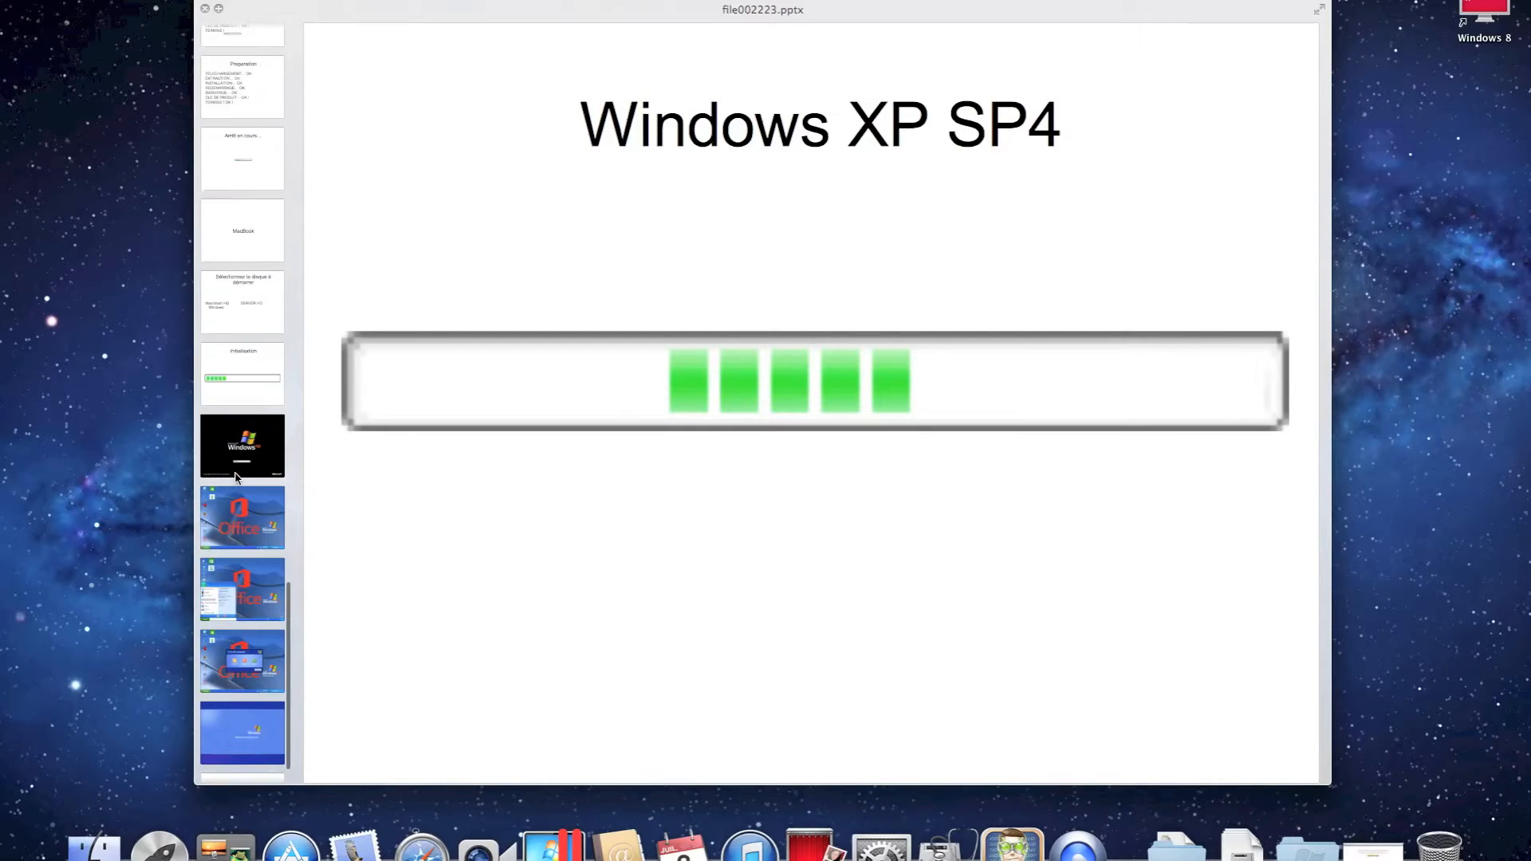
{"action": "scroll", "coordinate": [236, 479], "scroll_direction": "up", "scroll_amount": 6}
{"action": "scroll", "coordinate": [243, 466], "scroll_direction": "down", "scroll_amount": 10}
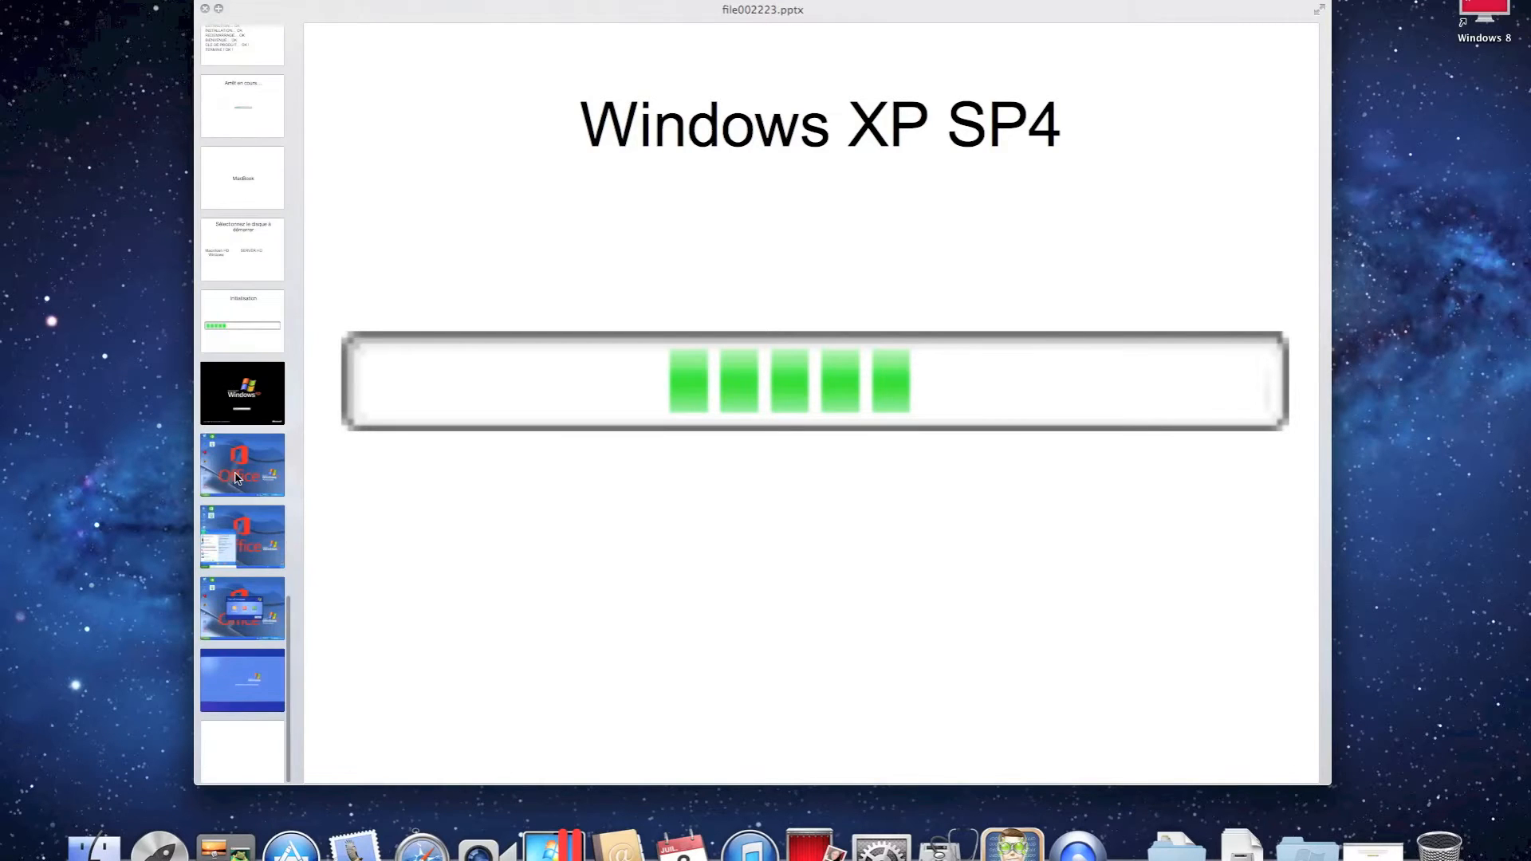
{"action": "left_click", "coordinate": [245, 456]}
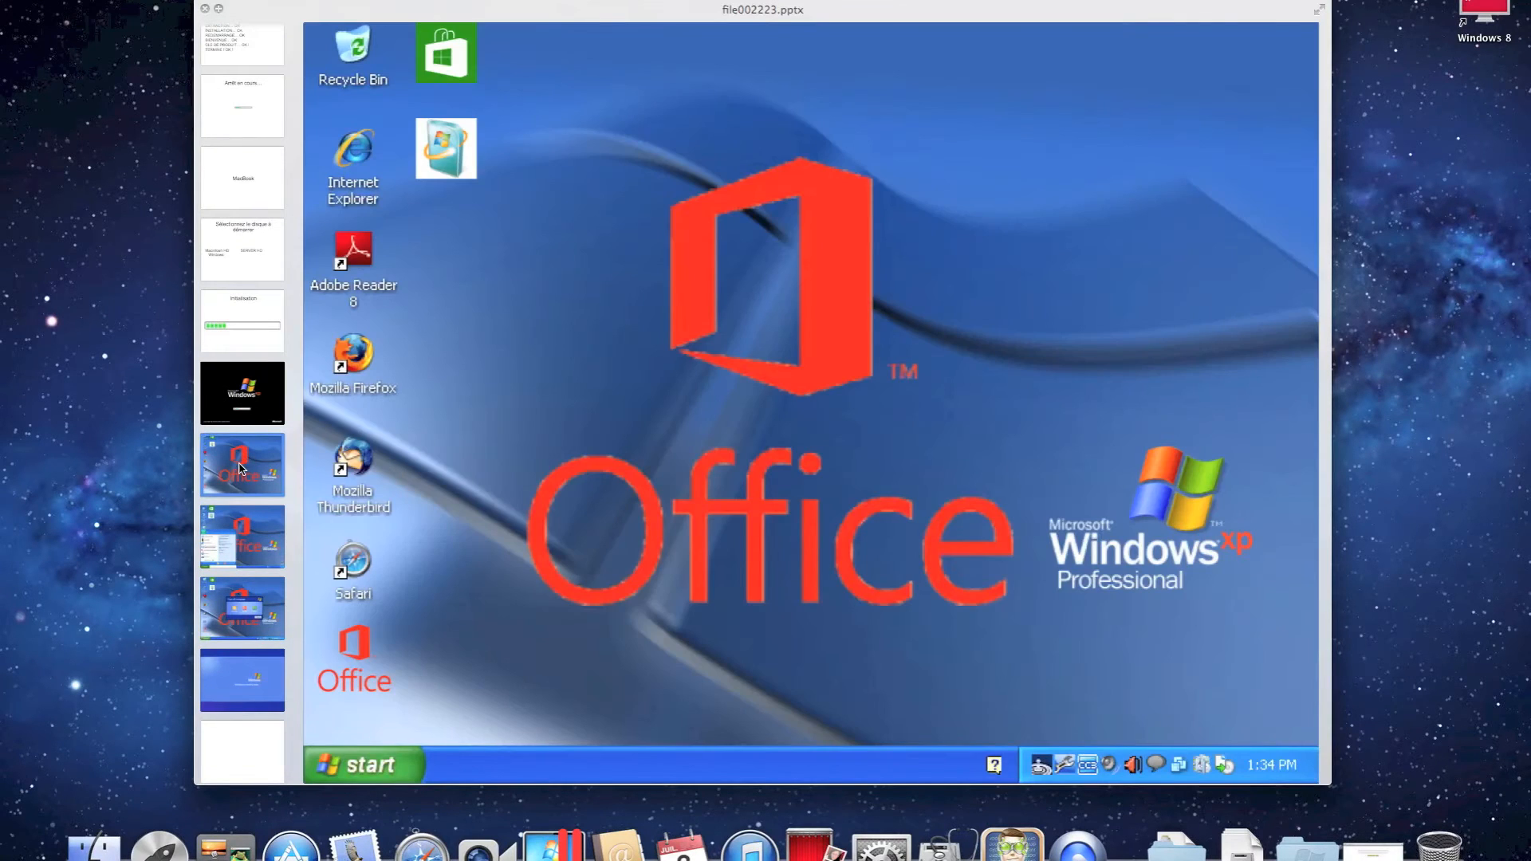
- View a product key slide and the Windows and Office component download slides of file002223.pptx, then close the preview
{"action": "scroll", "coordinate": [239, 468], "scroll_direction": "down", "scroll_amount": 10}
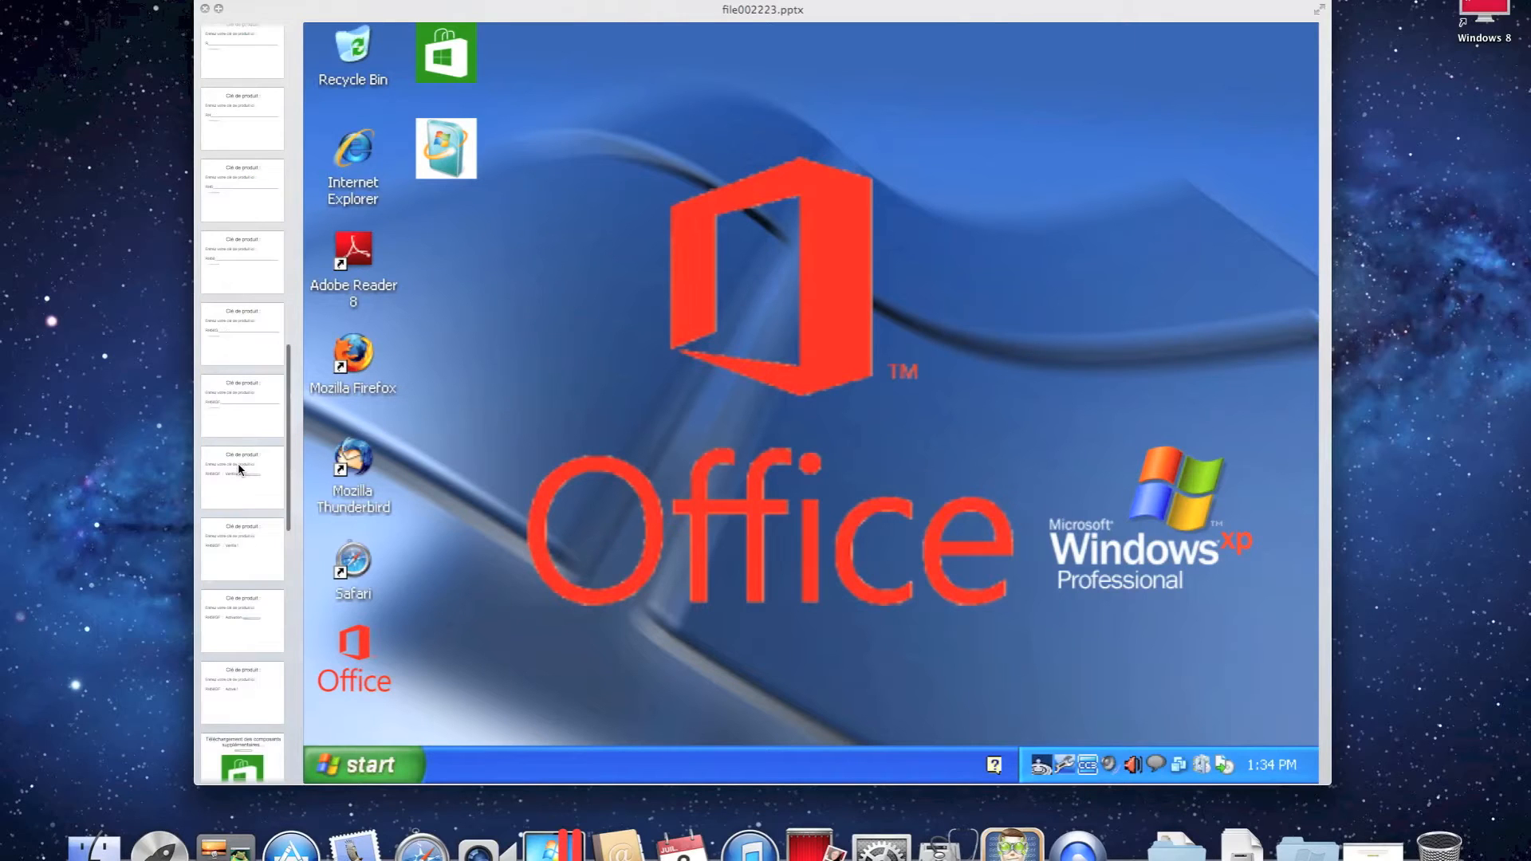
{"action": "left_click", "coordinate": [236, 499]}
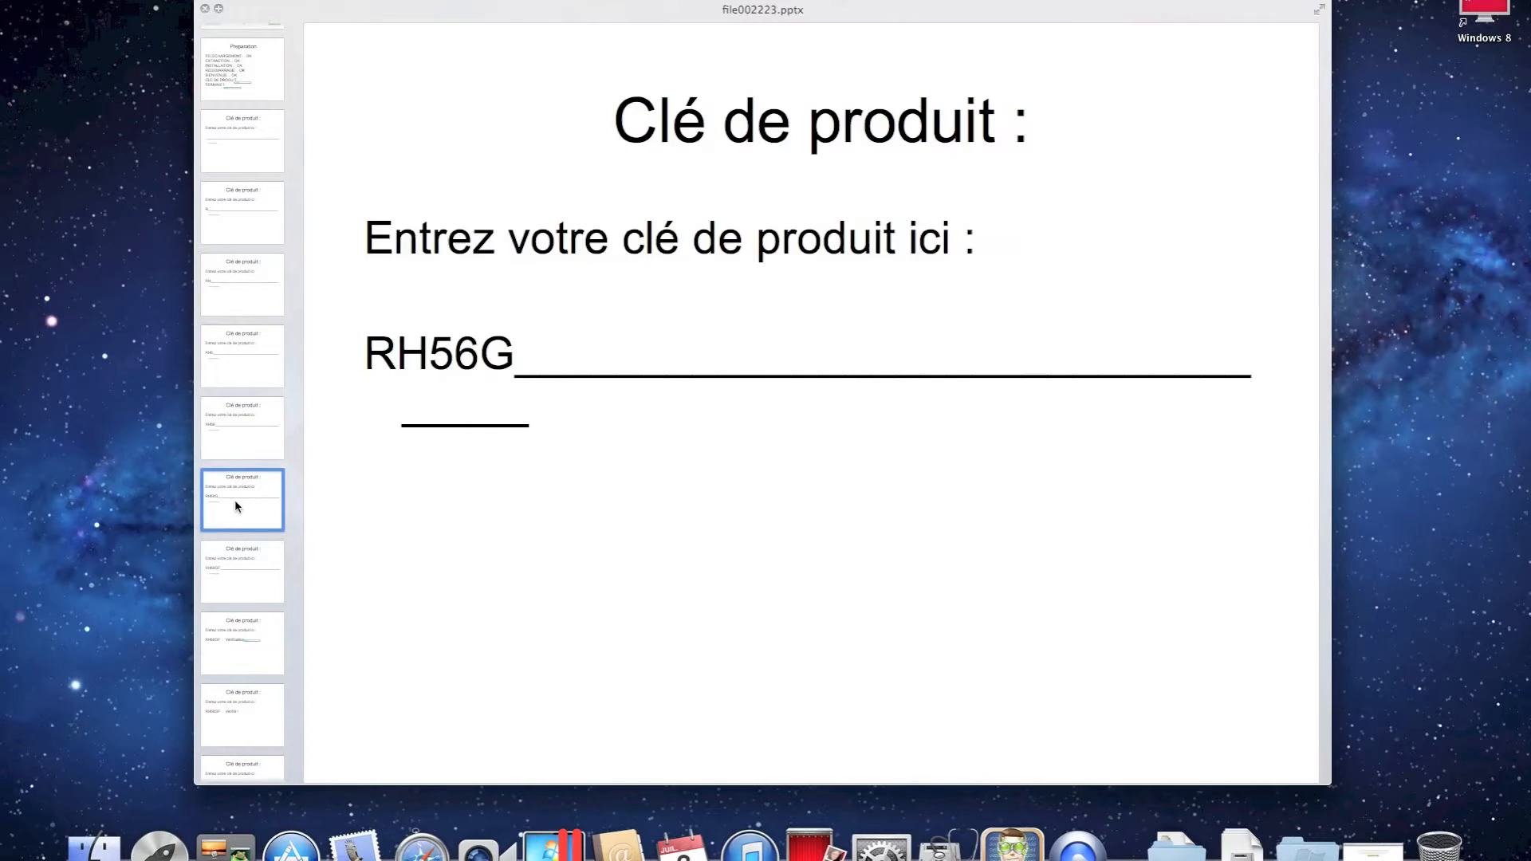
{"action": "scroll", "coordinate": [235, 506], "scroll_direction": "down", "scroll_amount": 10}
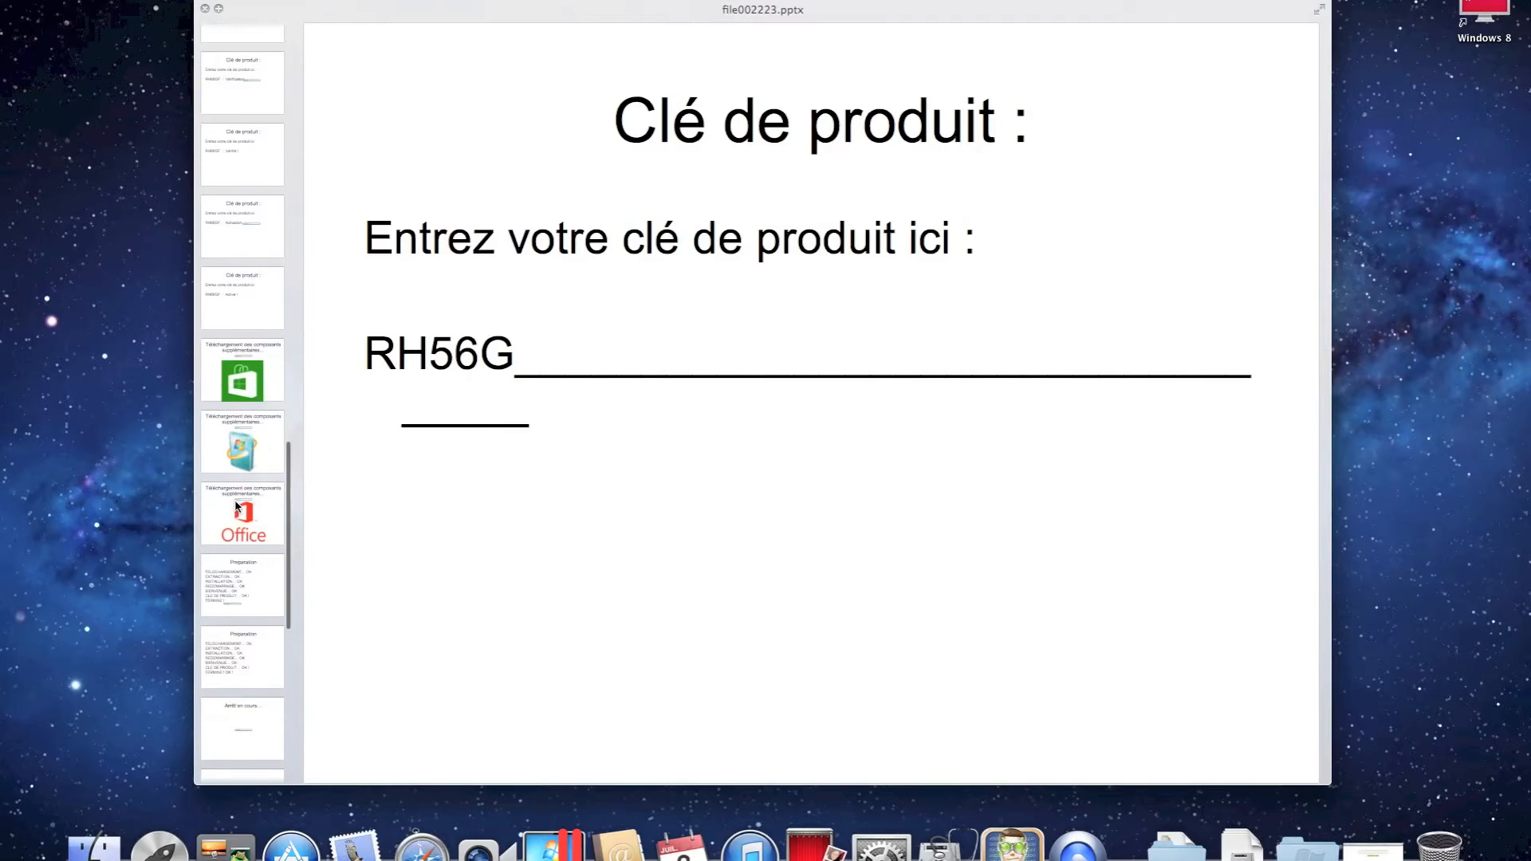
{"action": "left_click", "coordinate": [247, 444]}
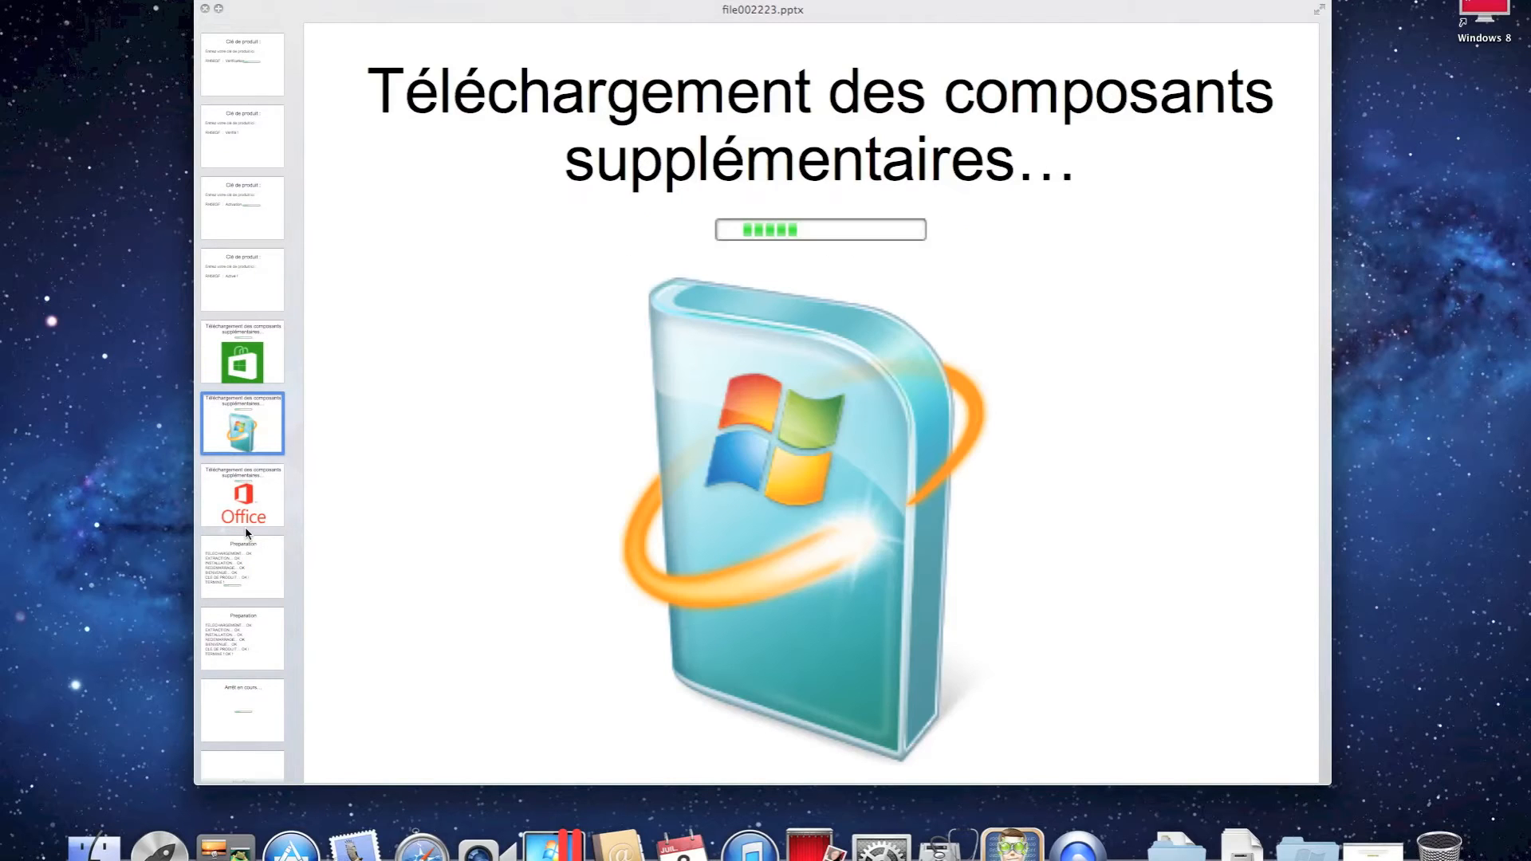
{"action": "scroll", "coordinate": [246, 530], "scroll_direction": "down", "scroll_amount": 3}
{"action": "scroll", "coordinate": [249, 522], "scroll_direction": "down", "scroll_amount": 2}
{"action": "left_click", "coordinate": [227, 350]}
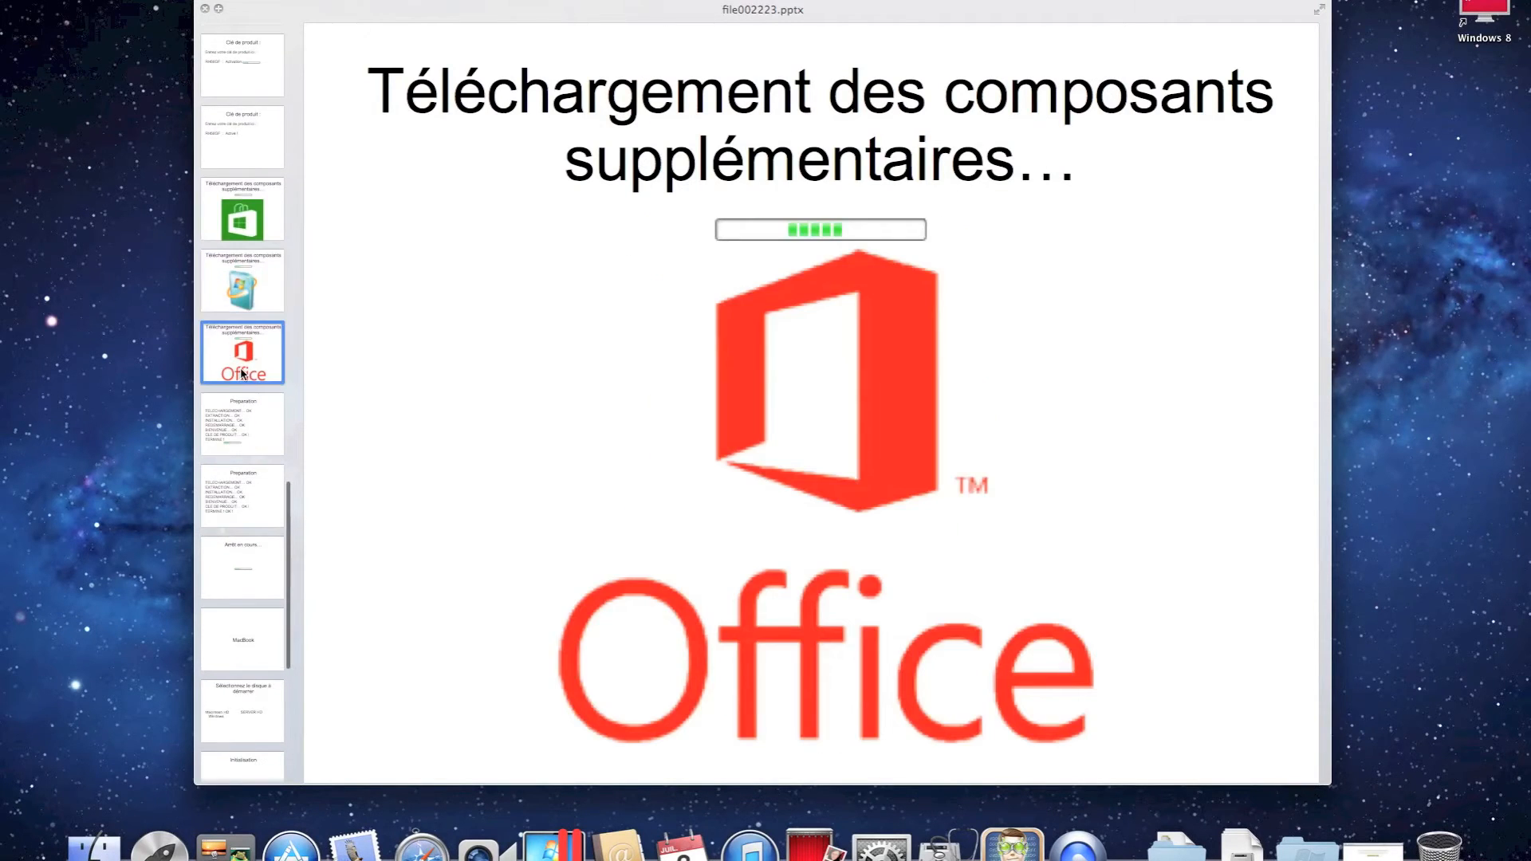
{"action": "scroll", "coordinate": [243, 409], "scroll_direction": "up", "scroll_amount": 20}
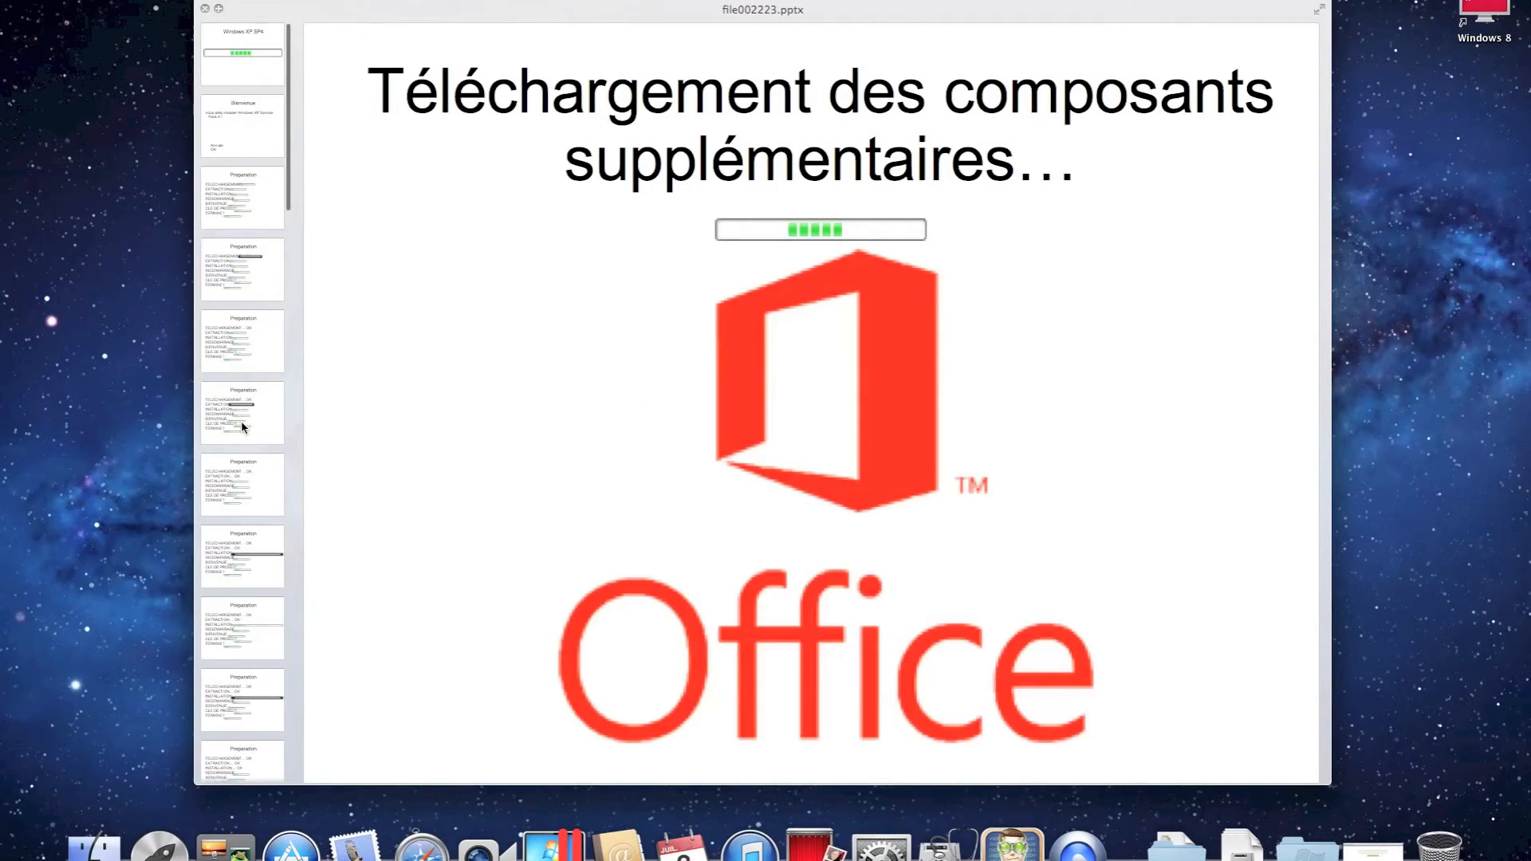
{"action": "left_click", "coordinate": [204, 9]}
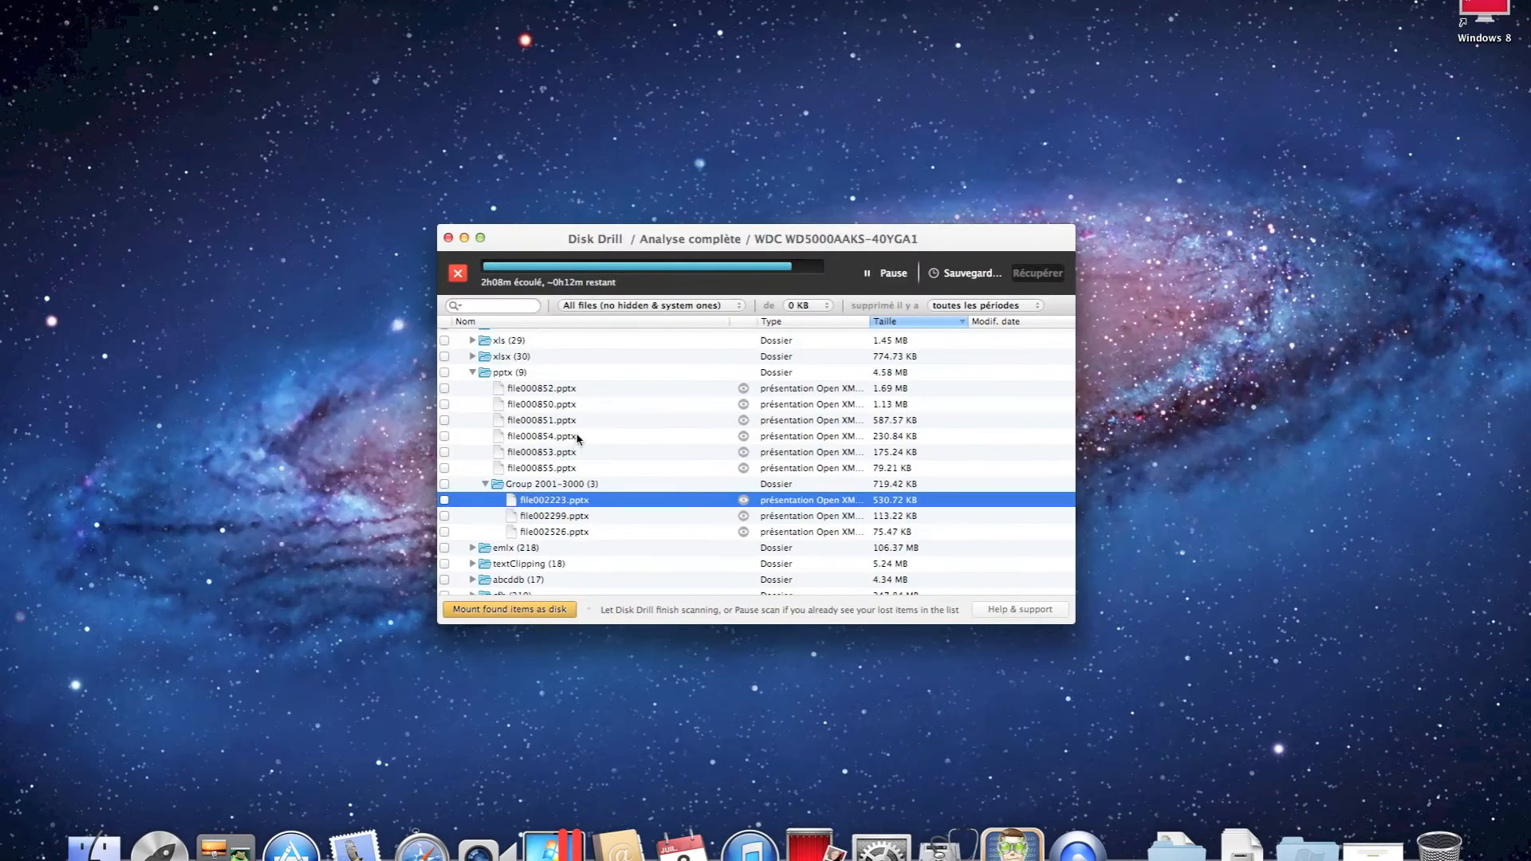
- Collapse the pptx subfolder and the whole Documents folder in the scan results
{"action": "left_click", "coordinate": [472, 372]}
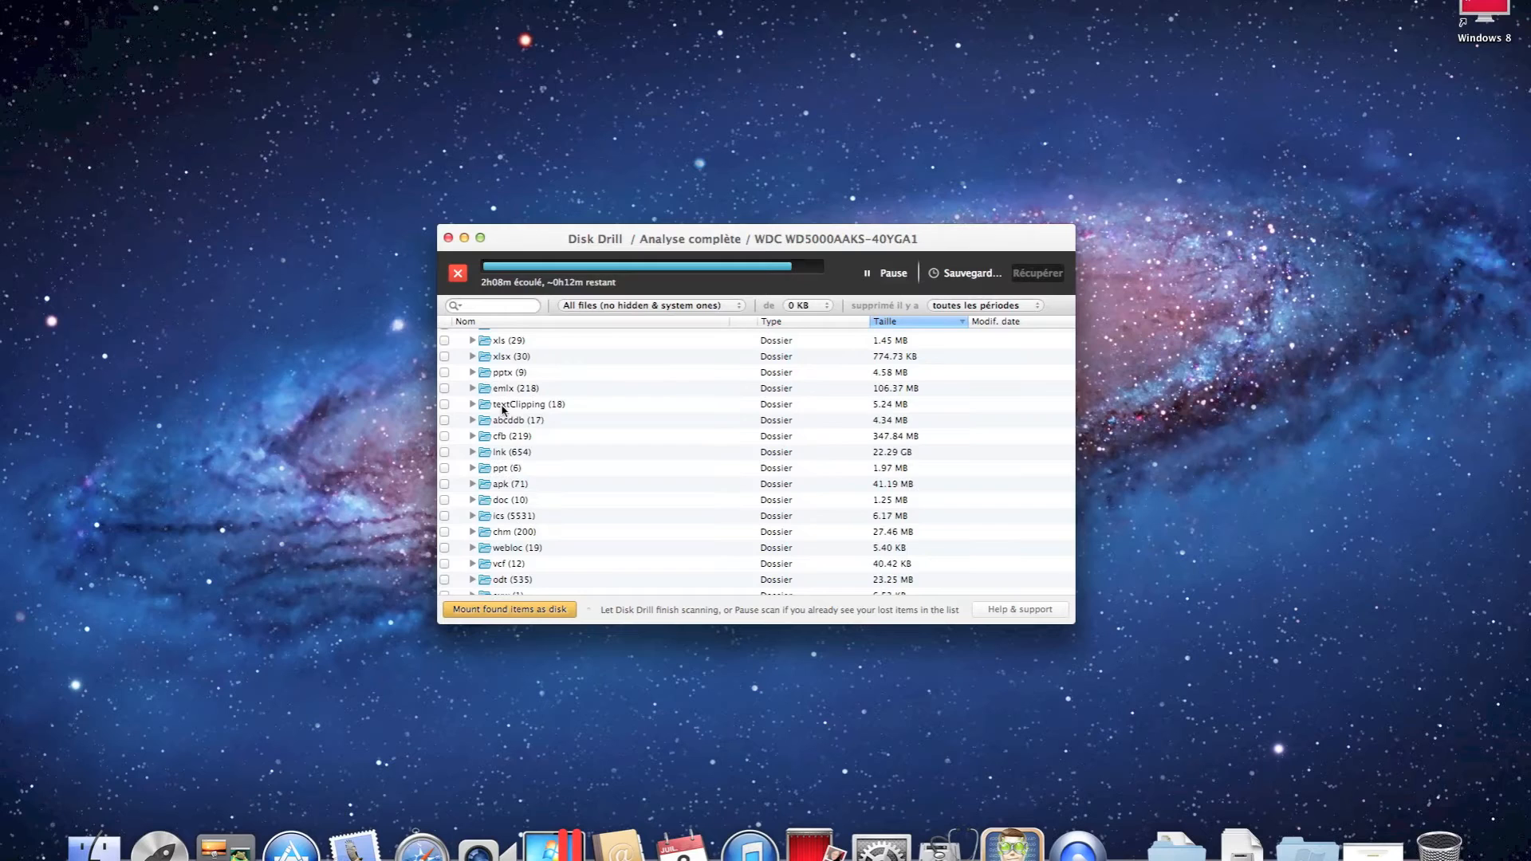
{"action": "scroll", "coordinate": [494, 411], "scroll_direction": "up", "scroll_amount": 3}
{"action": "scroll", "coordinate": [504, 423], "scroll_direction": "up", "scroll_amount": 4}
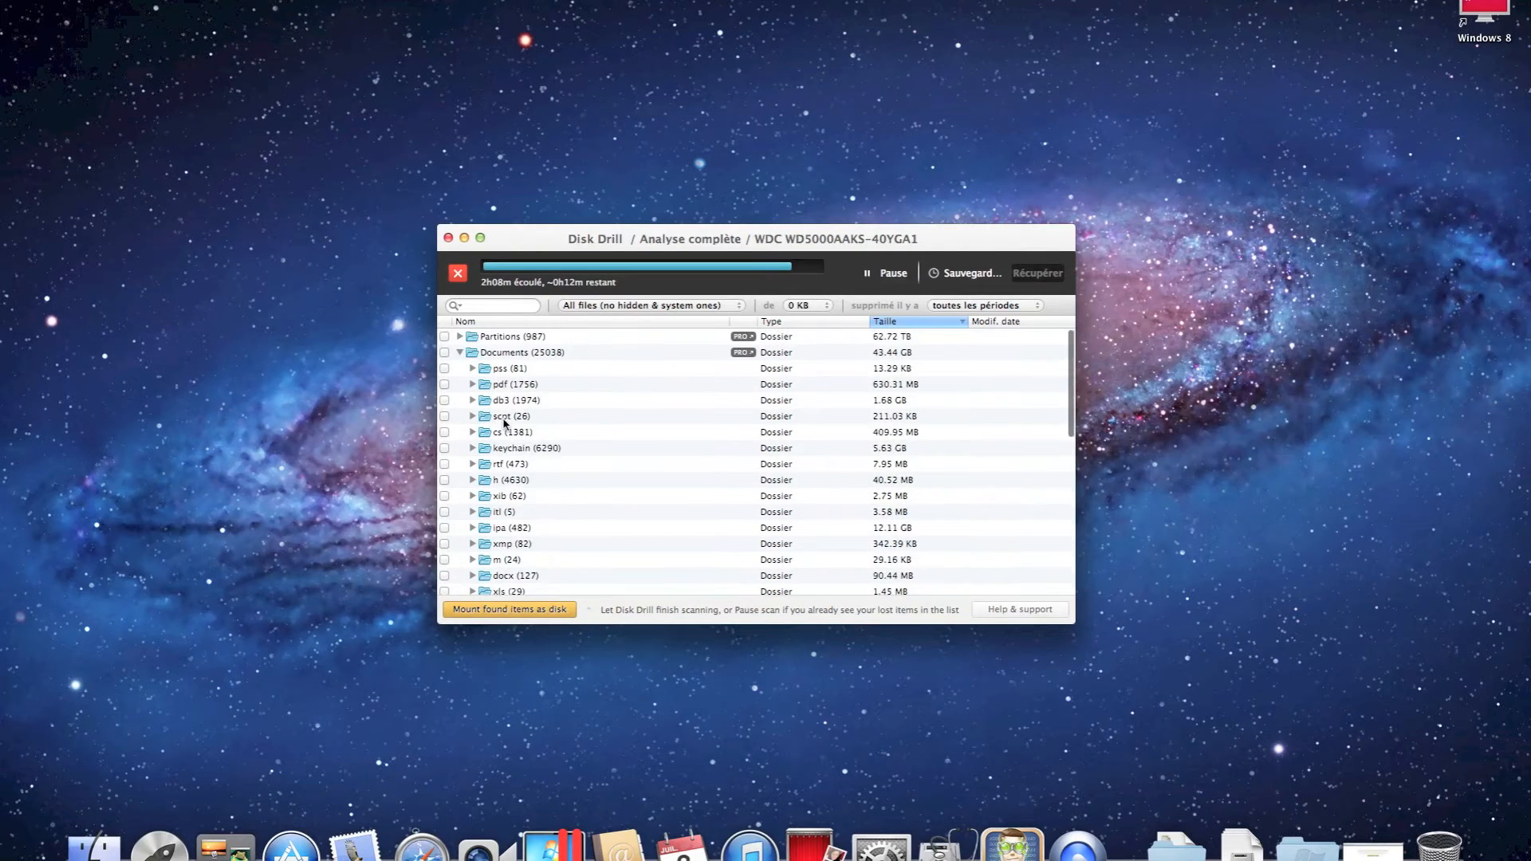
{"action": "left_click", "coordinate": [460, 353]}
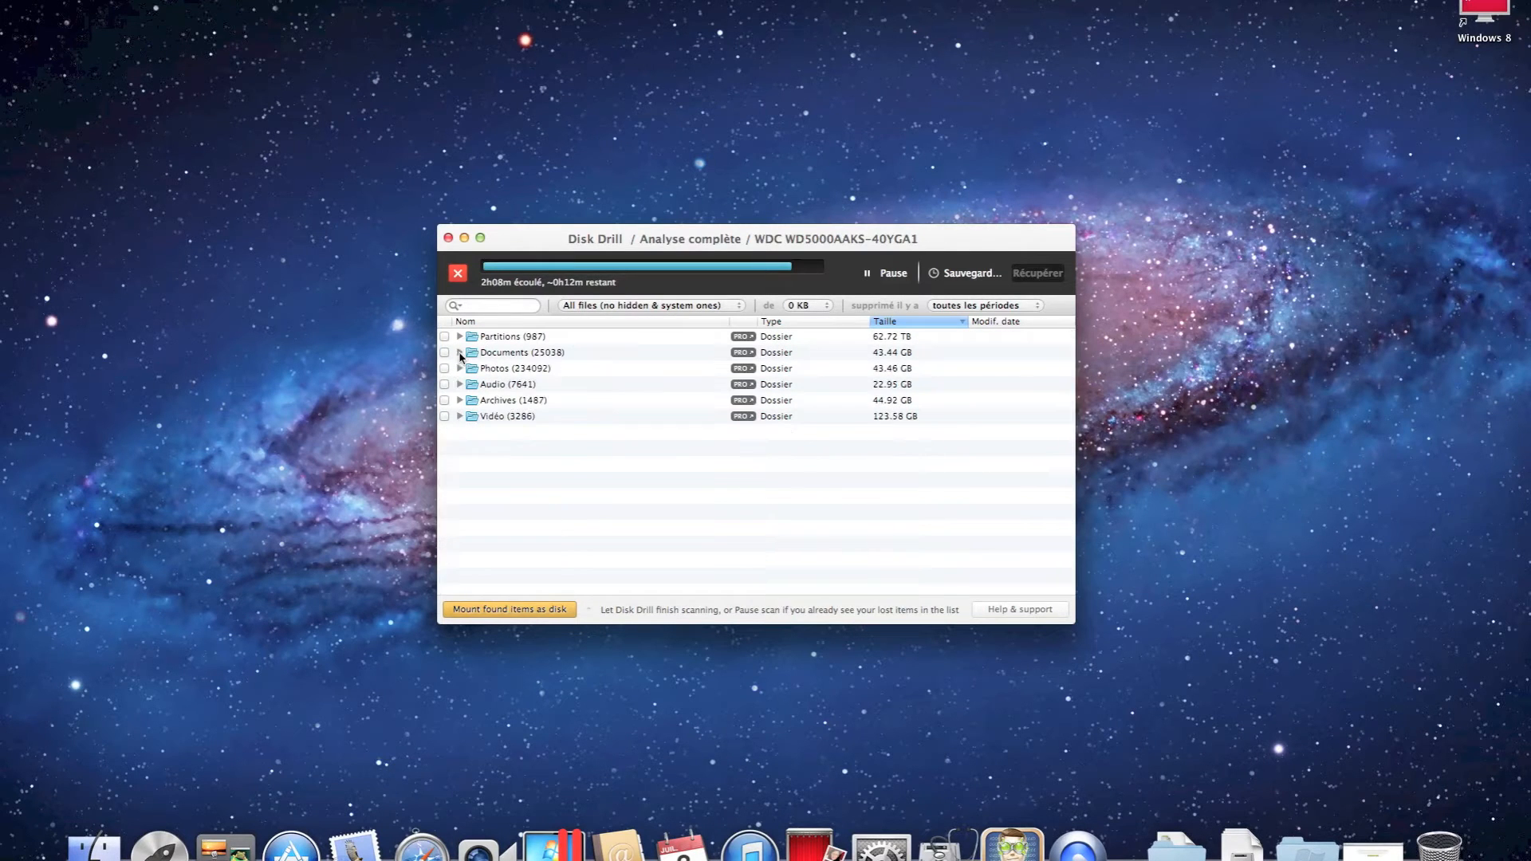
- Expand the Vidéo folder and its mov subfolder, then preview file000048.mov and close the preview
{"action": "left_click", "coordinate": [460, 416]}
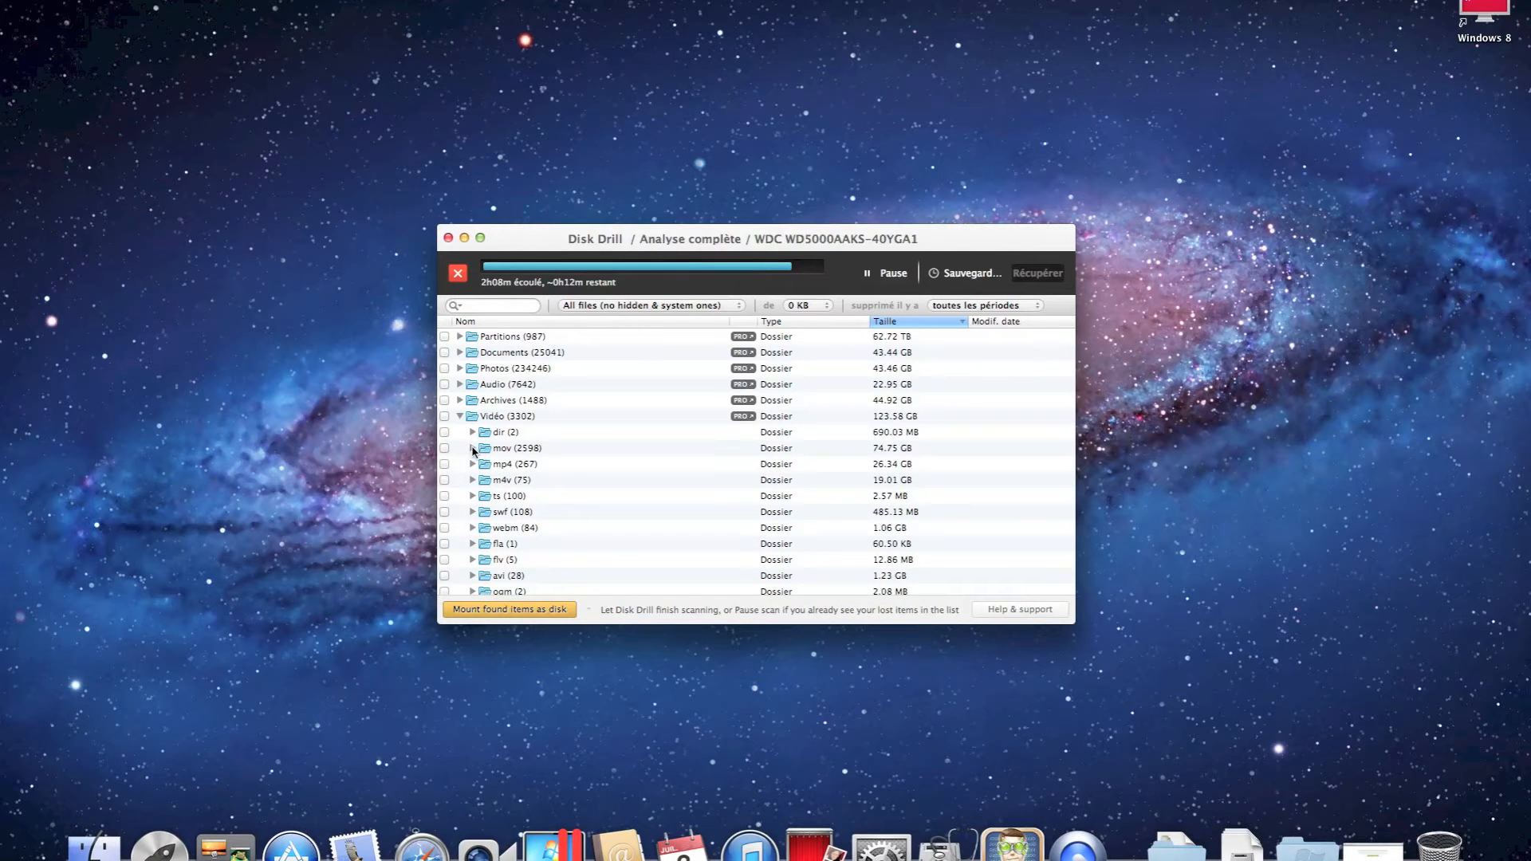
{"action": "left_click", "coordinate": [472, 448]}
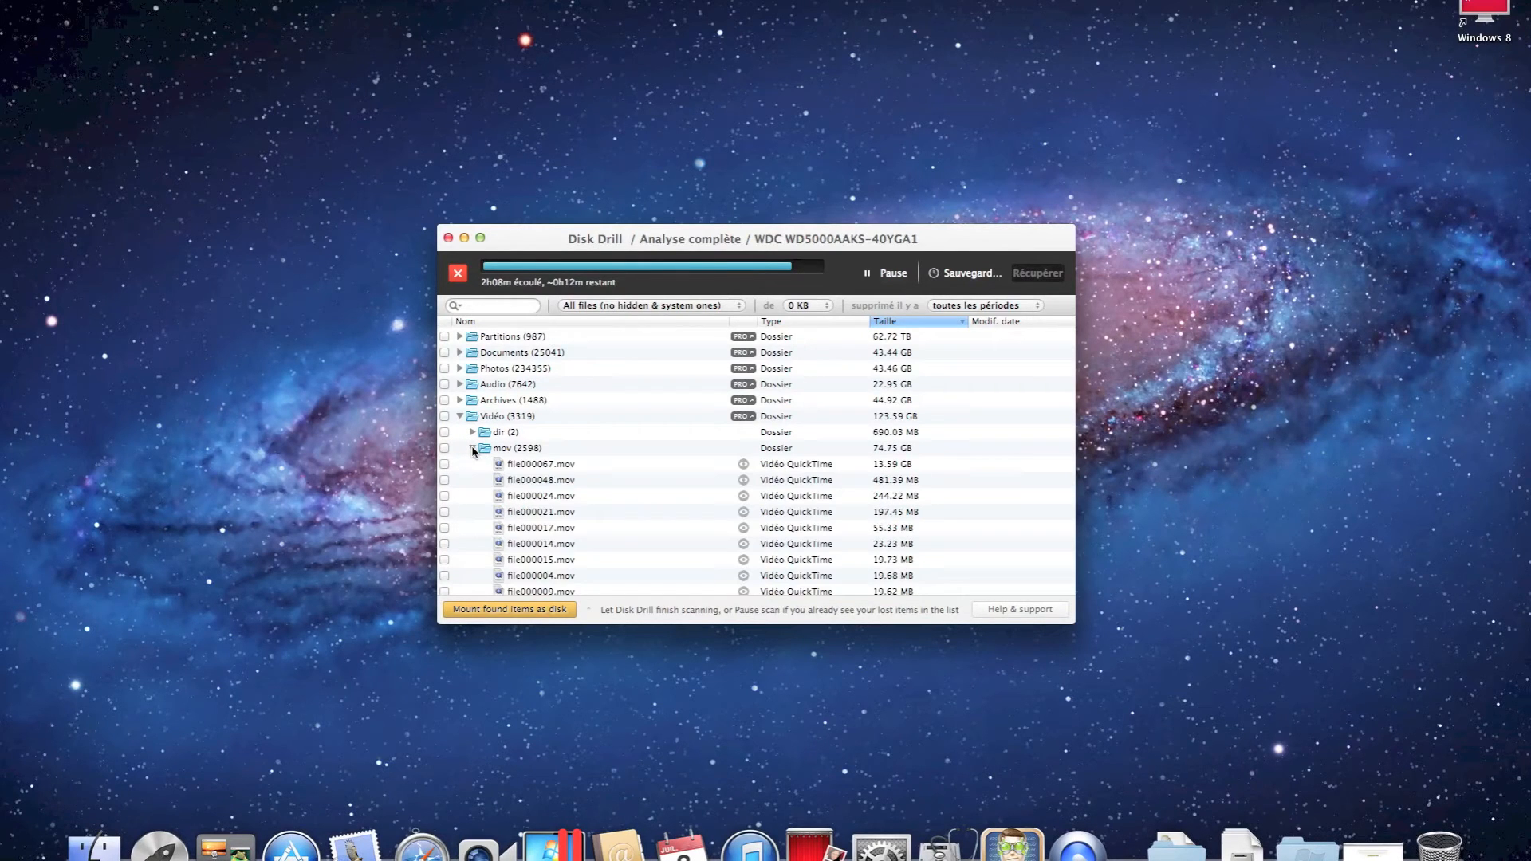
{"action": "left_click", "coordinate": [569, 482]}
{"action": "key", "text": "space"}
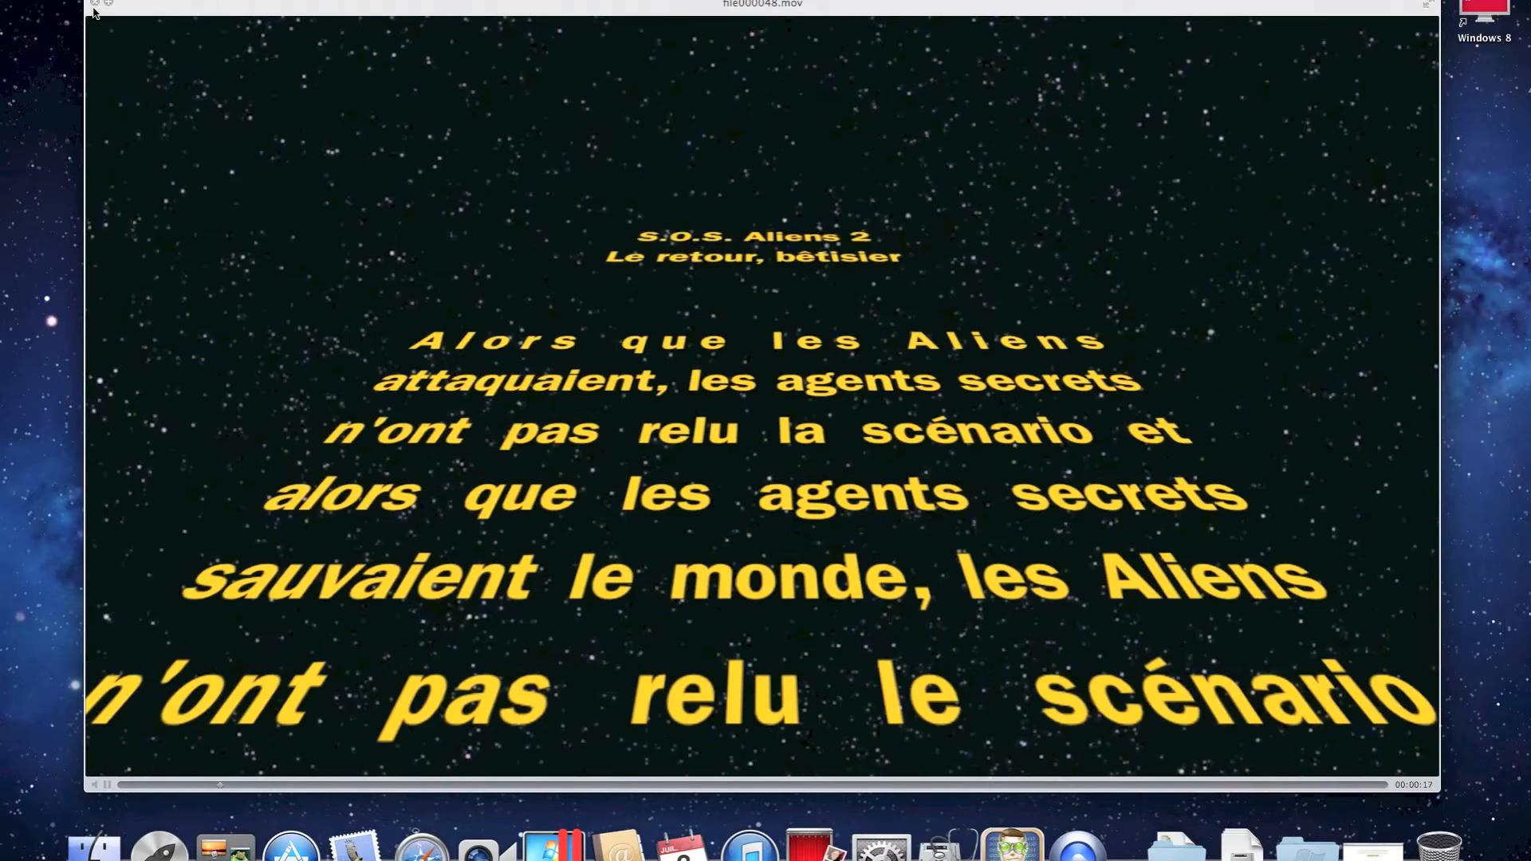
{"action": "left_click", "coordinate": [94, 4]}
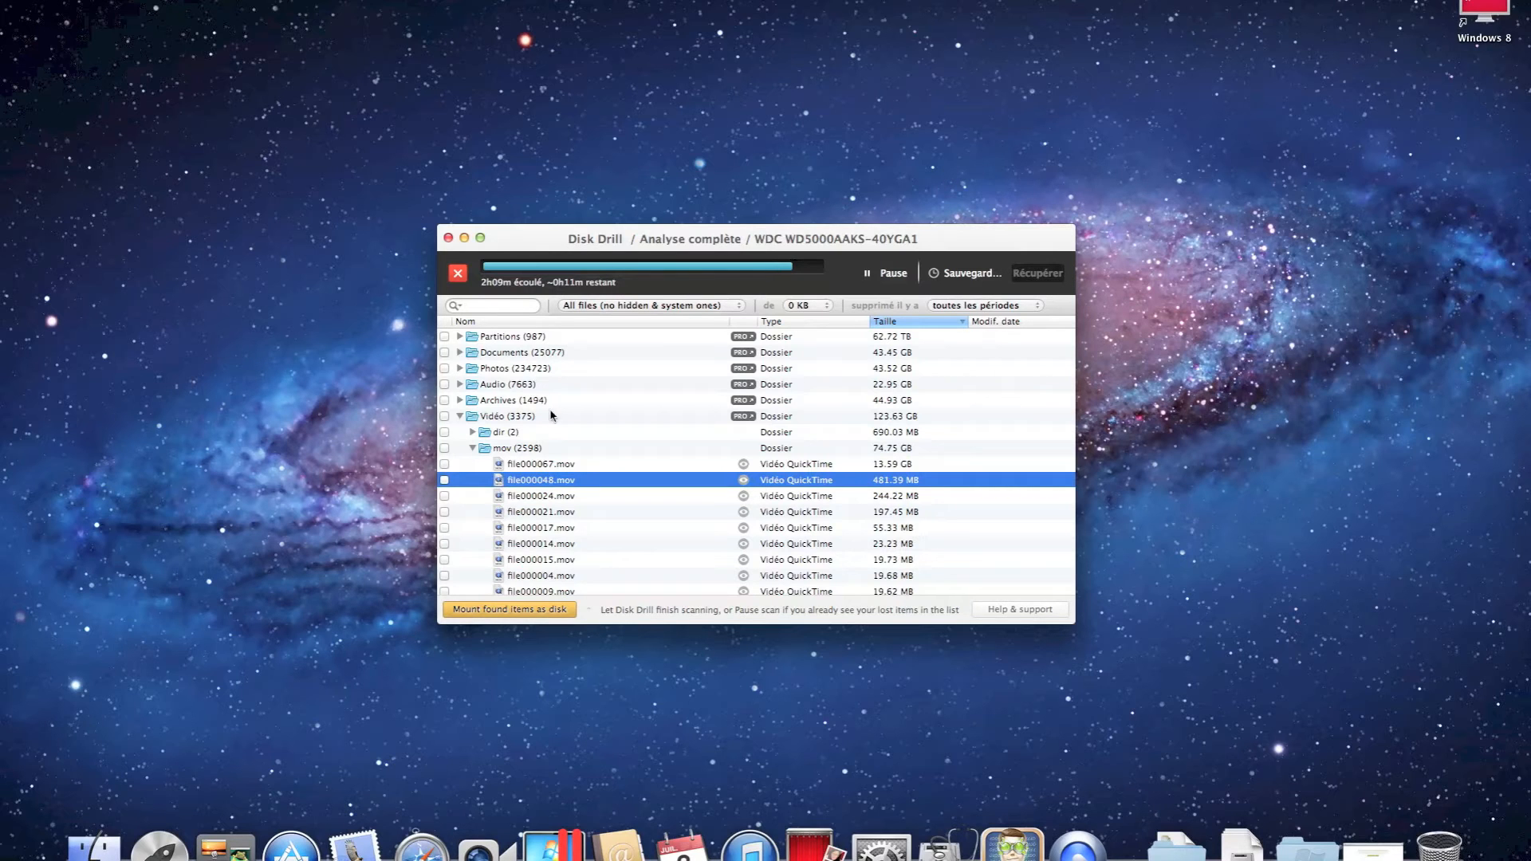
- Mark all found items for recovery and check the actions available for file000048.mov
{"action": "right_click", "coordinate": [541, 484]}
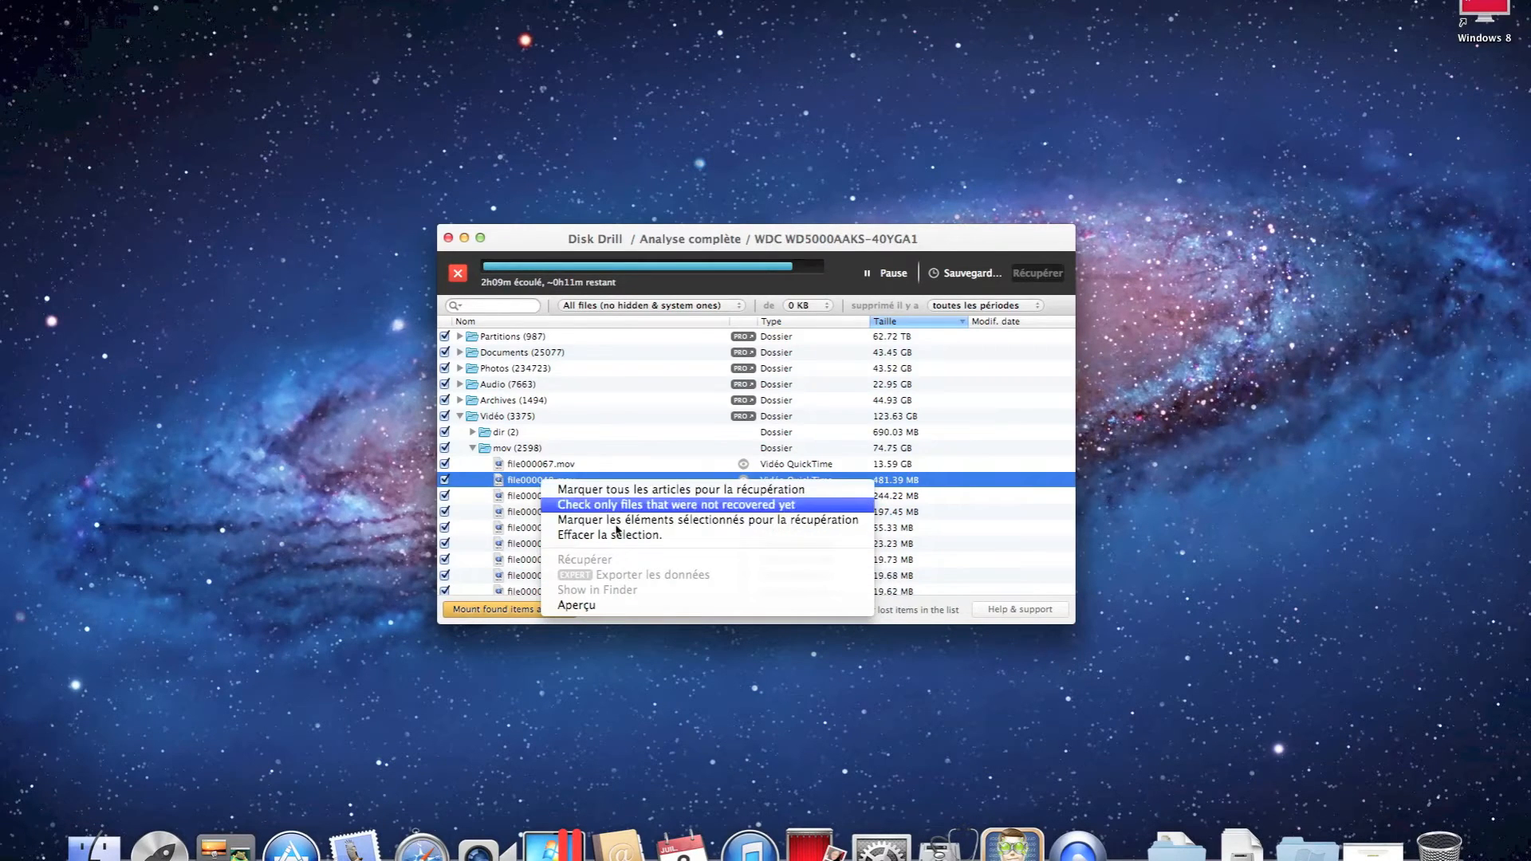
{"action": "left_click", "coordinate": [592, 493]}
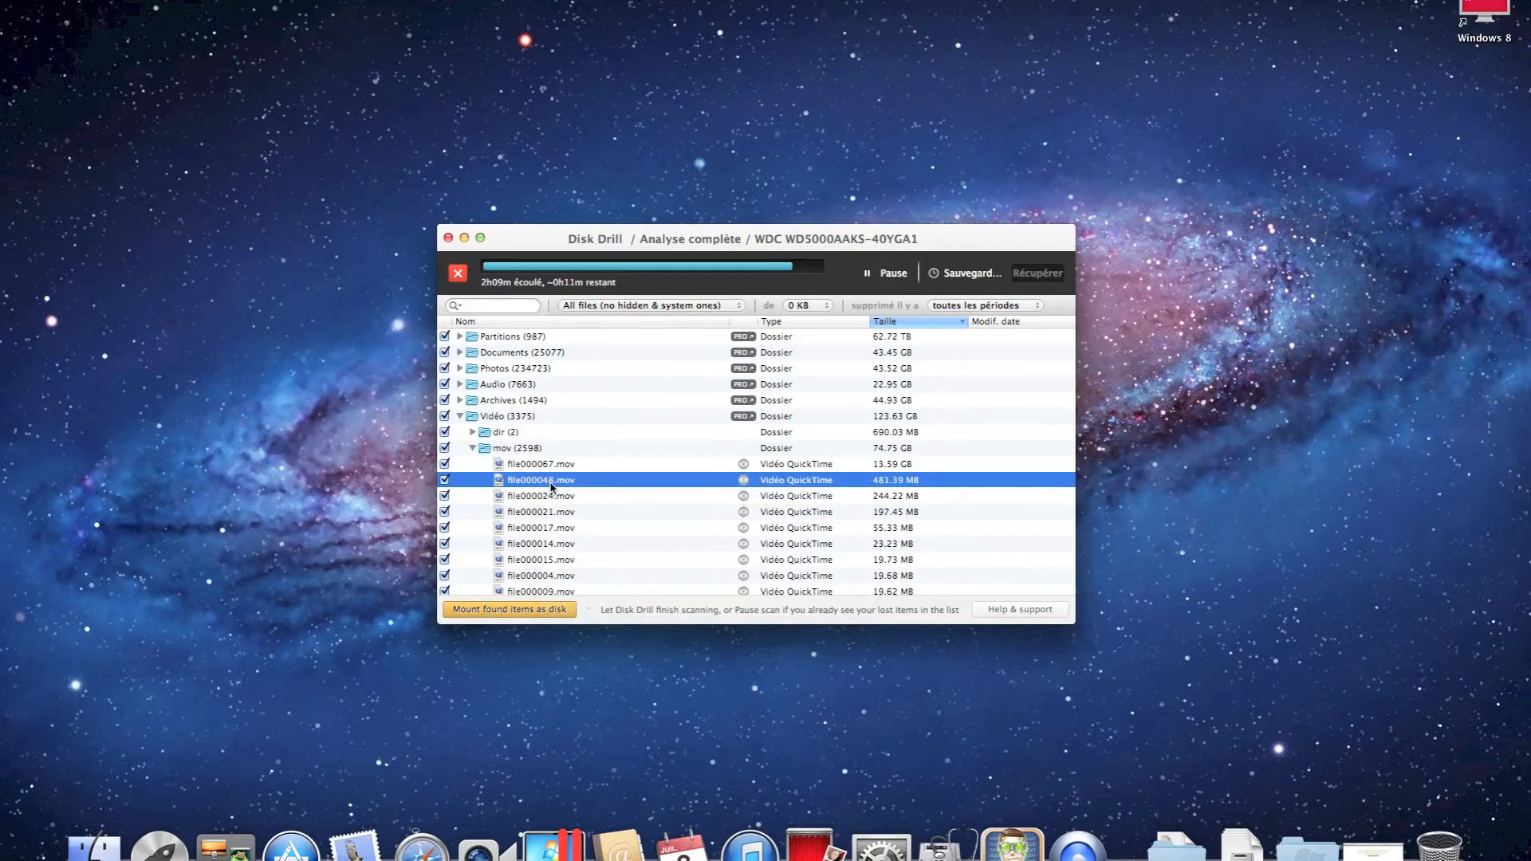
{"action": "right_click", "coordinate": [550, 486]}
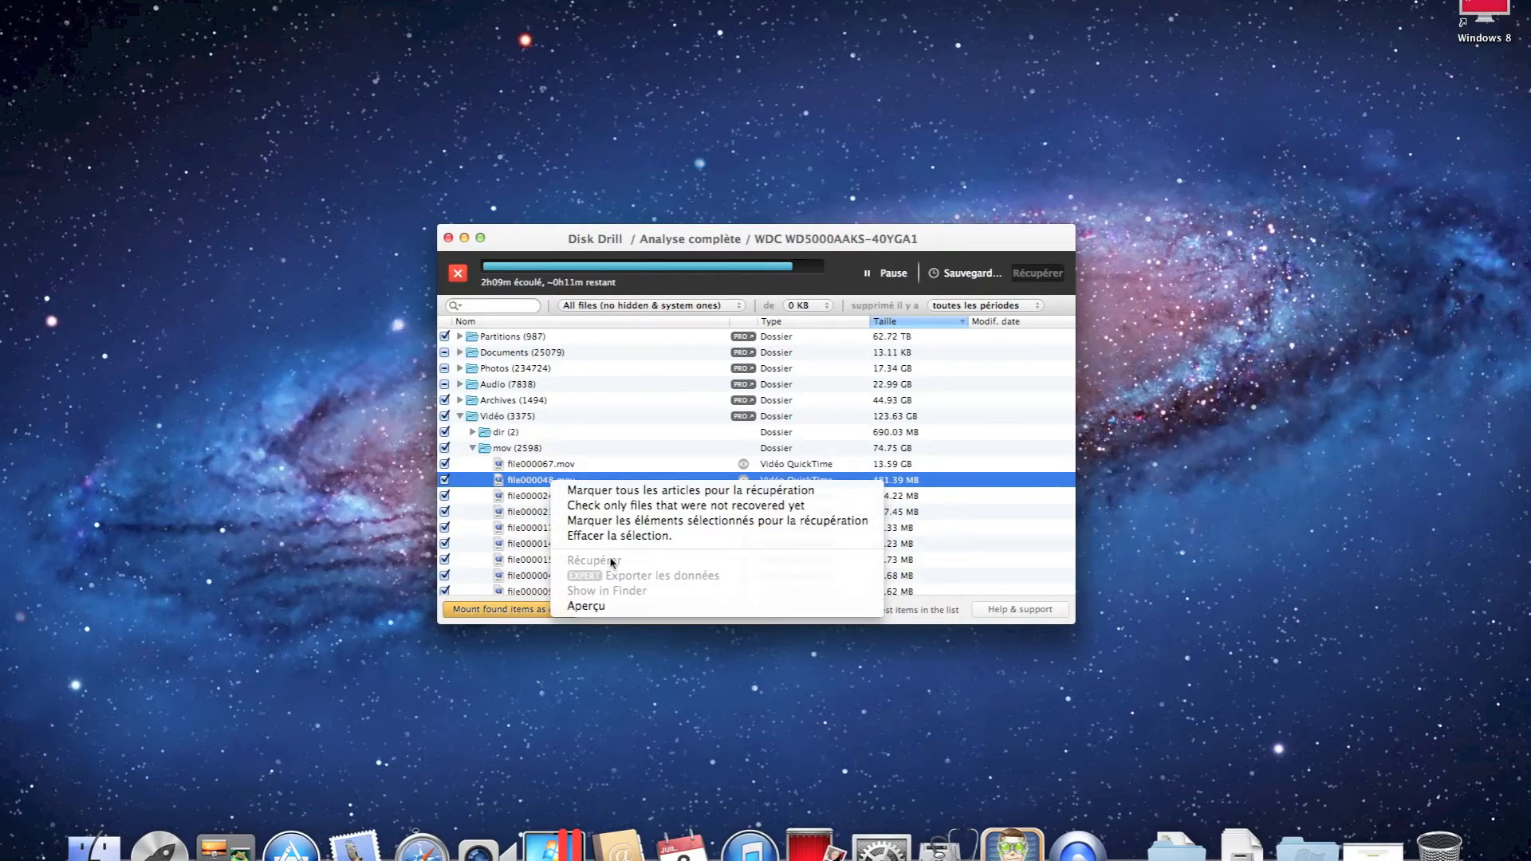
{"action": "left_click", "coordinate": [514, 492]}
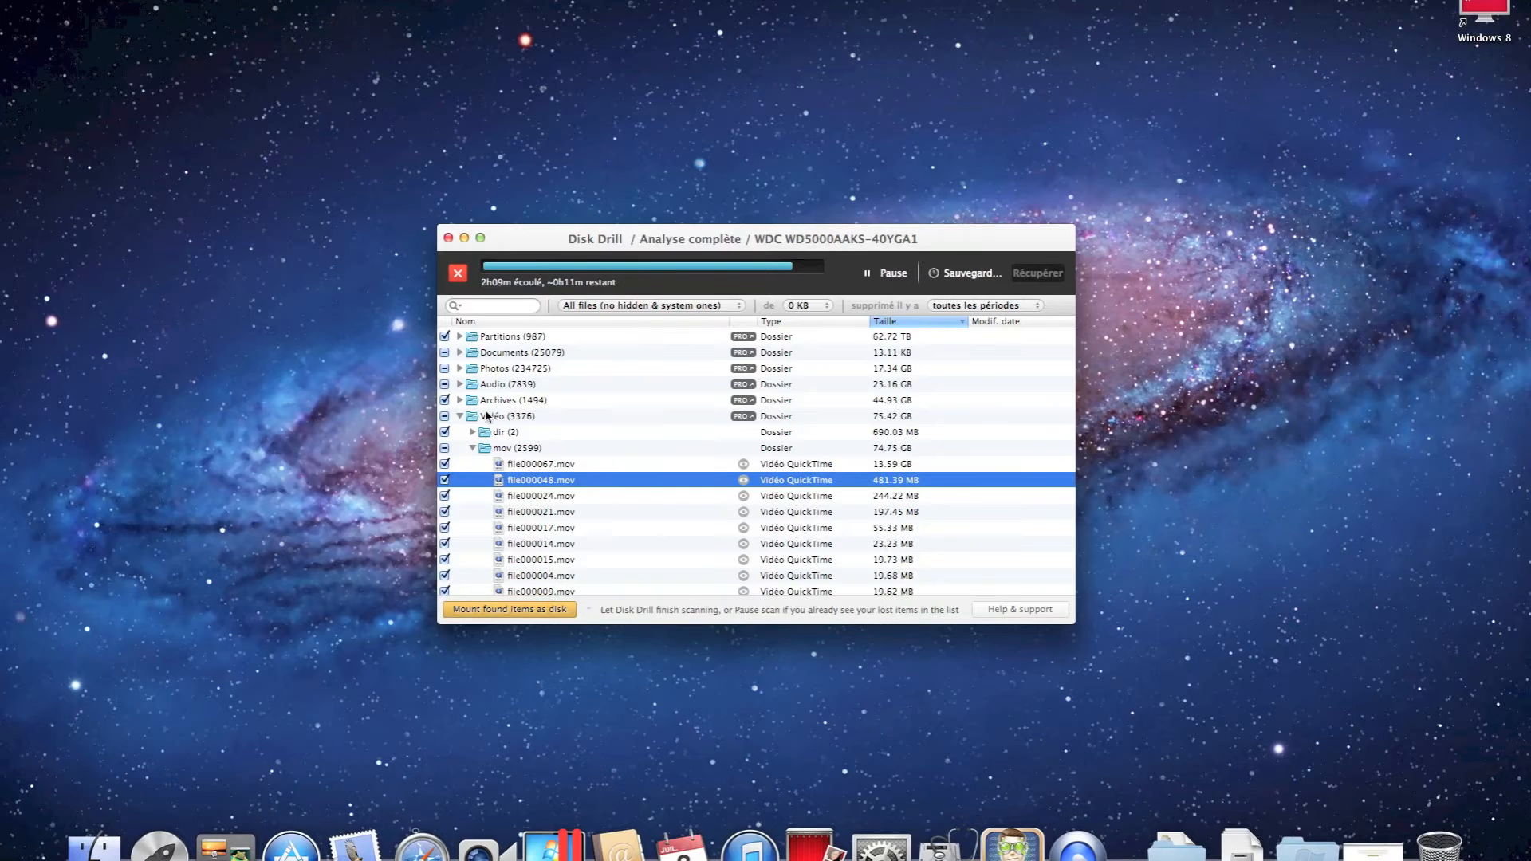
- Unmark the Partitions and Documents folders for recovery and collapse the Vidéo folder
{"action": "left_click", "coordinate": [454, 336]}
{"action": "left_click", "coordinate": [446, 354]}
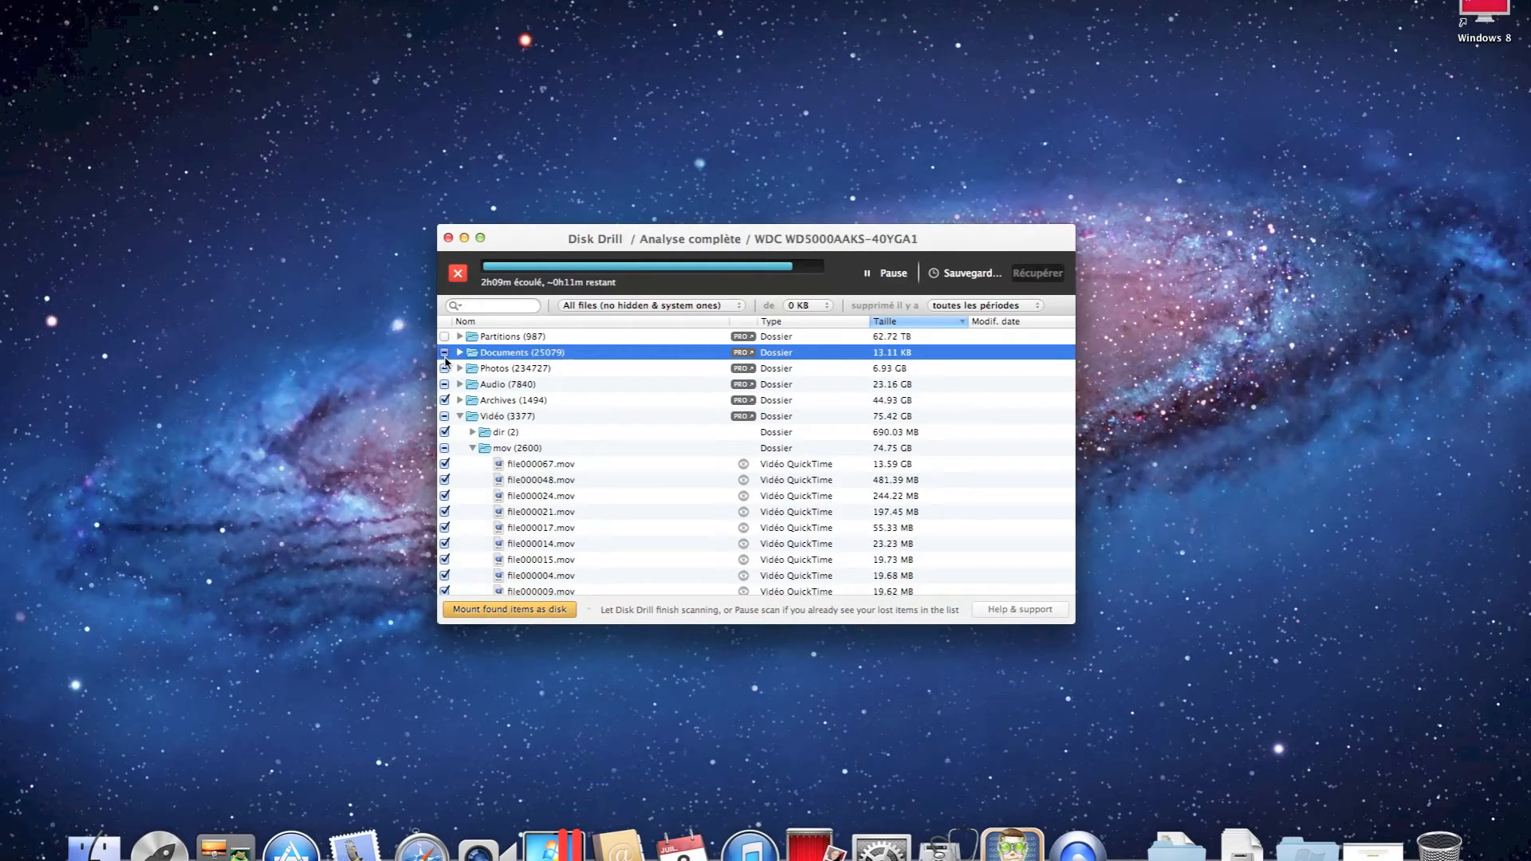
{"action": "left_click", "coordinate": [445, 354]}
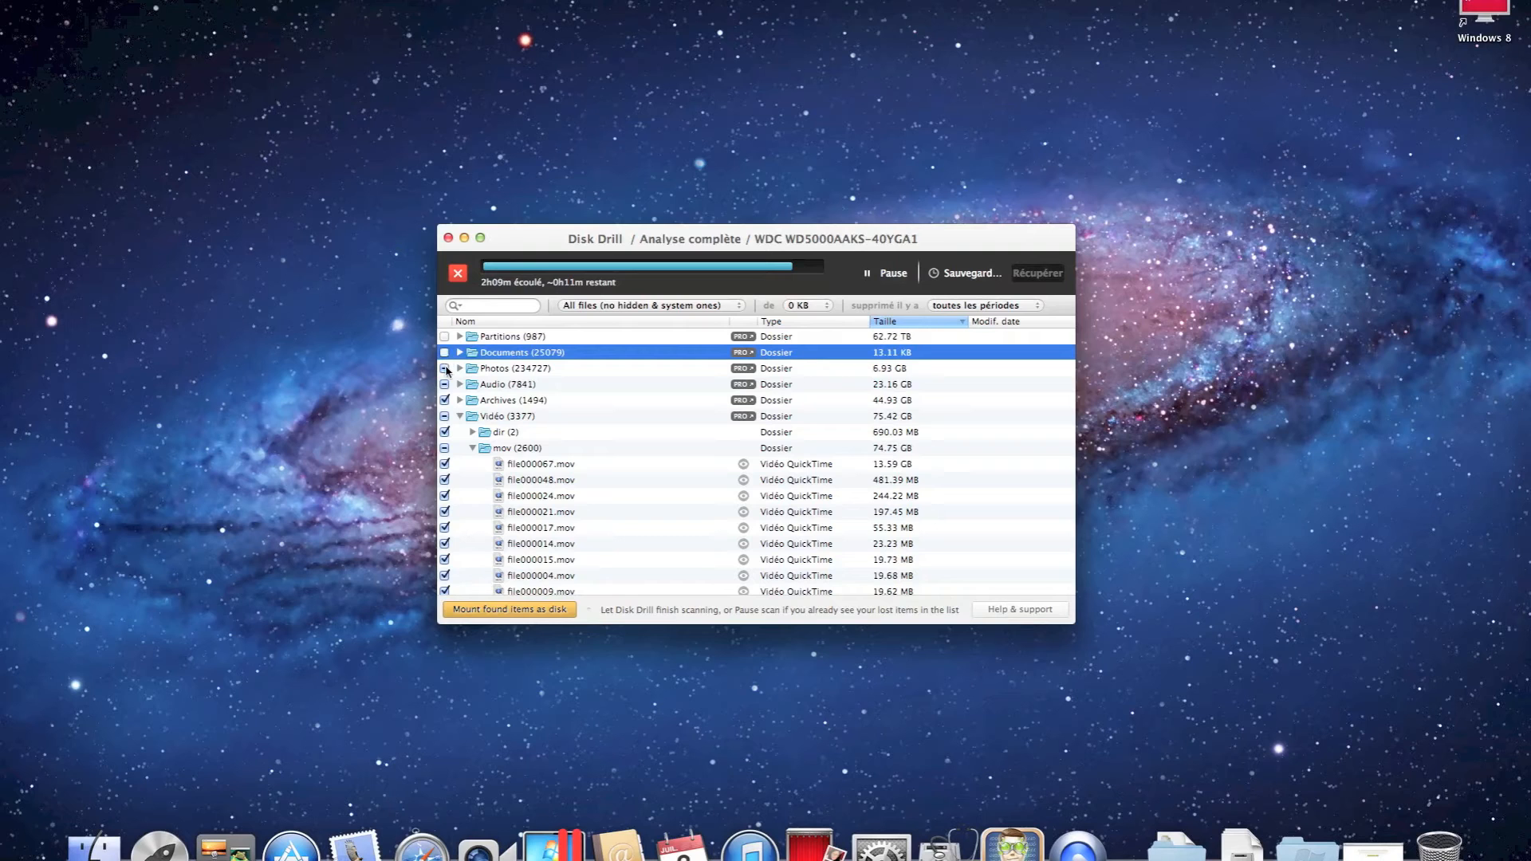
{"action": "left_click", "coordinate": [460, 416]}
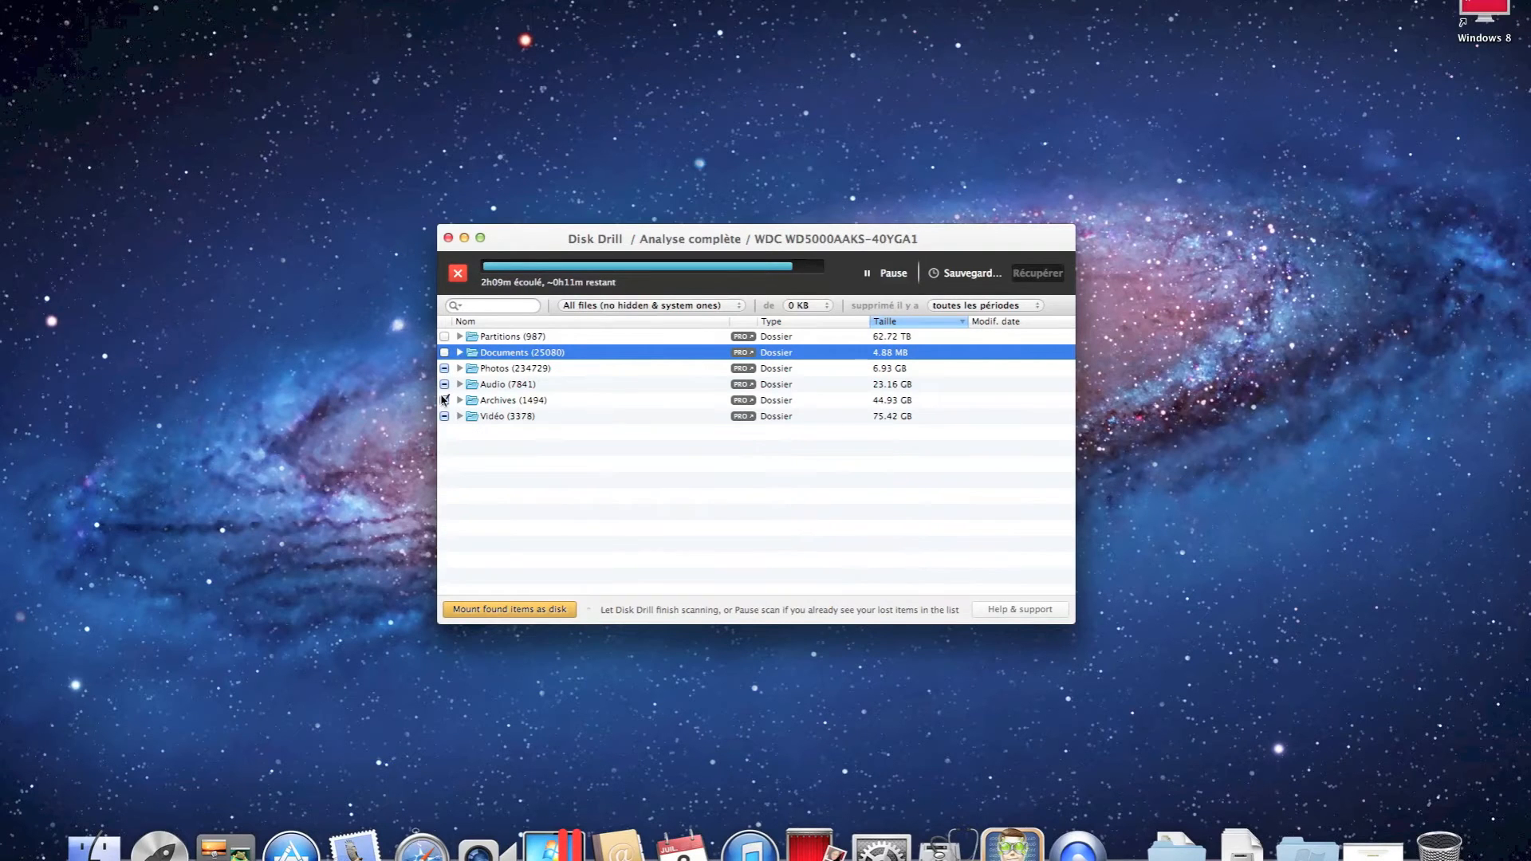
- Expand the Photos folder and its icns subfolder, then preview file000040.icns and close the preview
{"action": "left_click", "coordinate": [446, 370]}
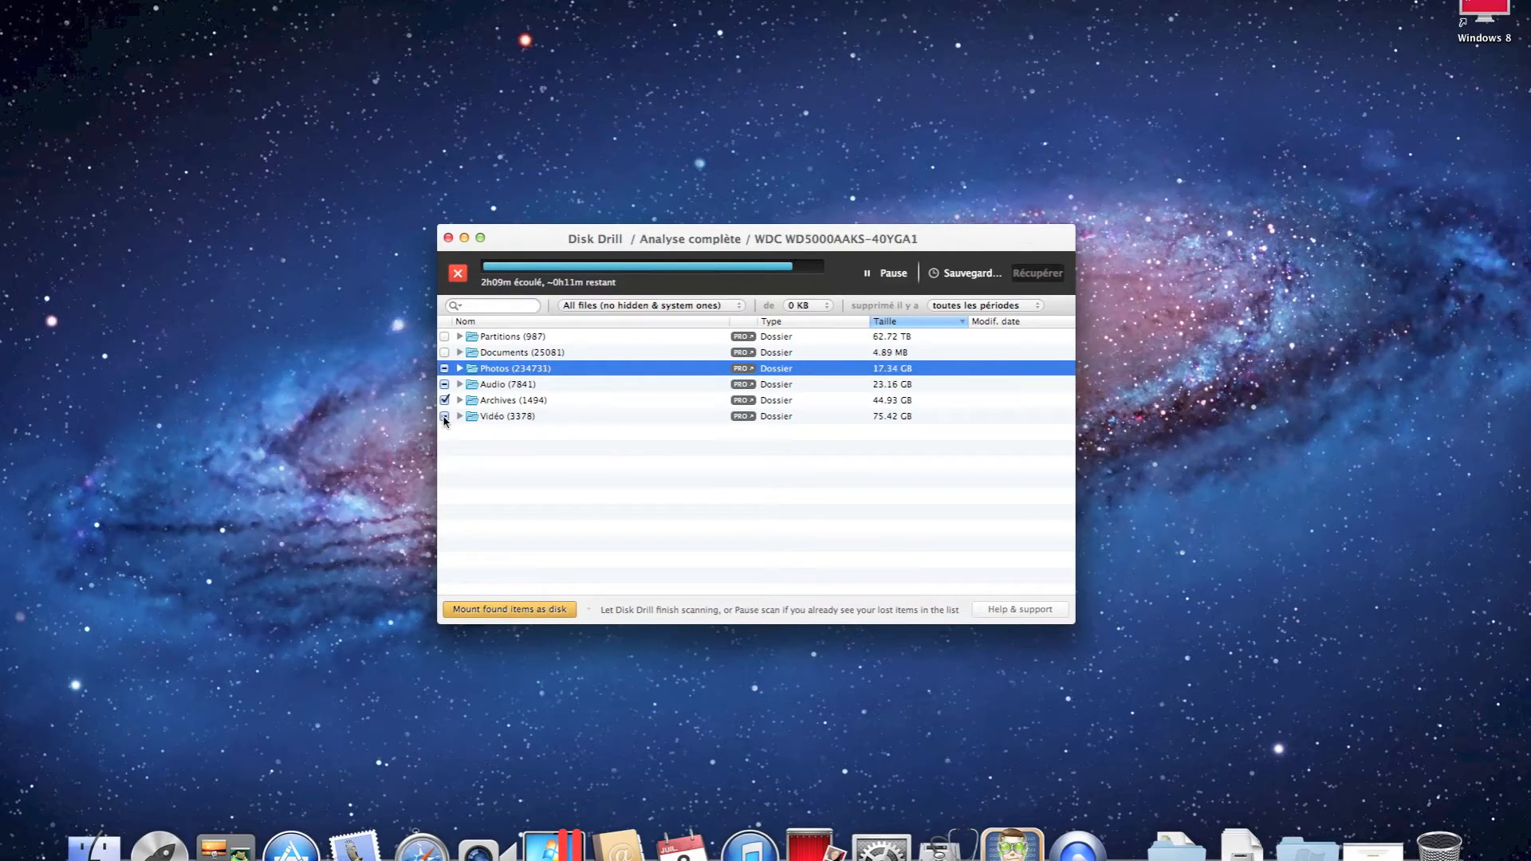
{"action": "key", "text": "Right"}
{"action": "key", "text": "Down"}
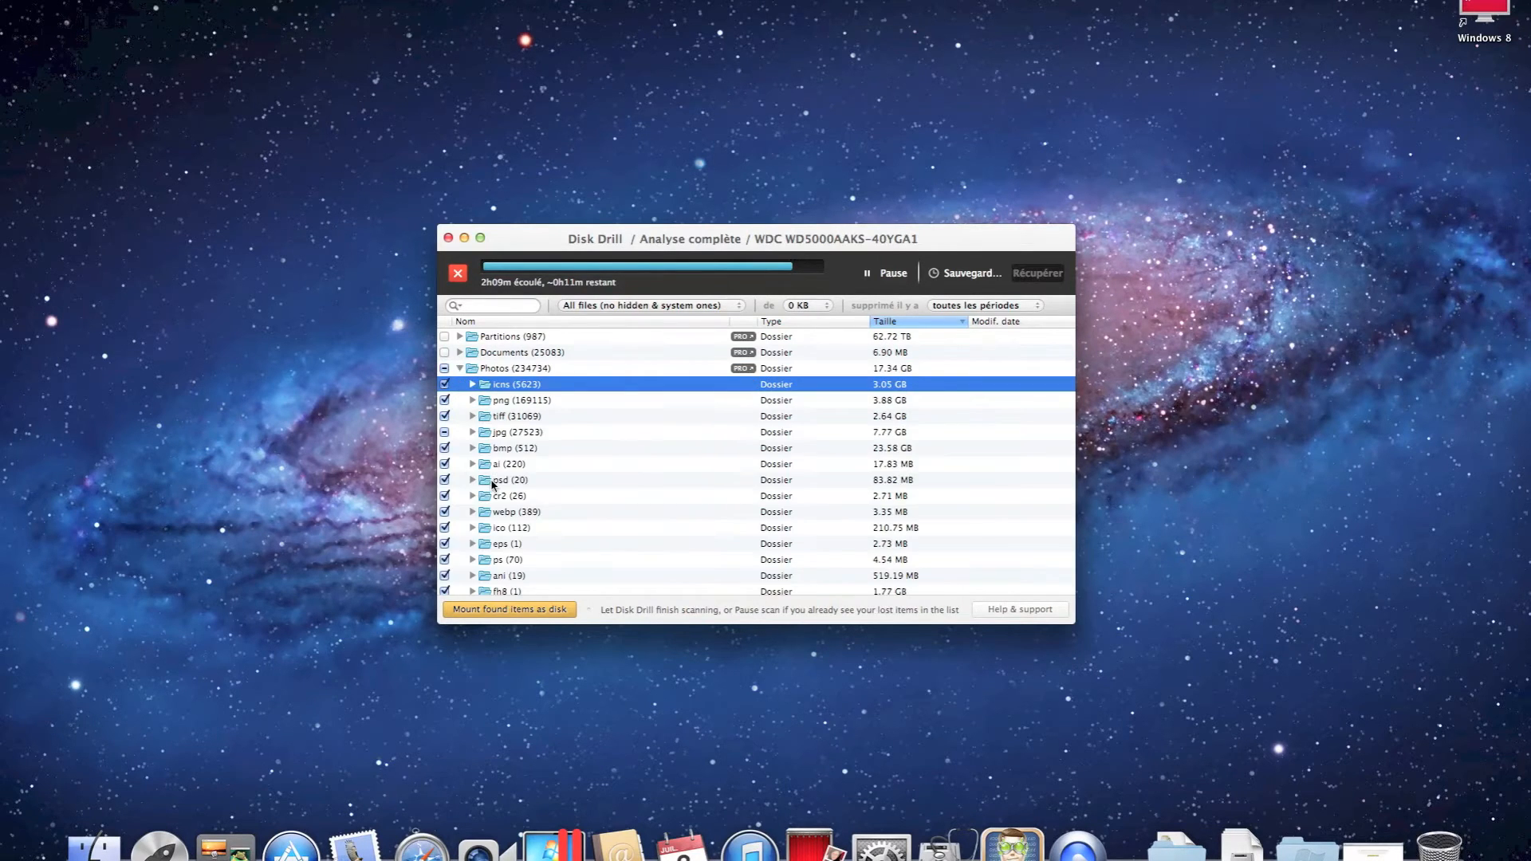
{"action": "key", "text": "Right"}
{"action": "key", "text": "Down"}
{"action": "key", "text": "space"}
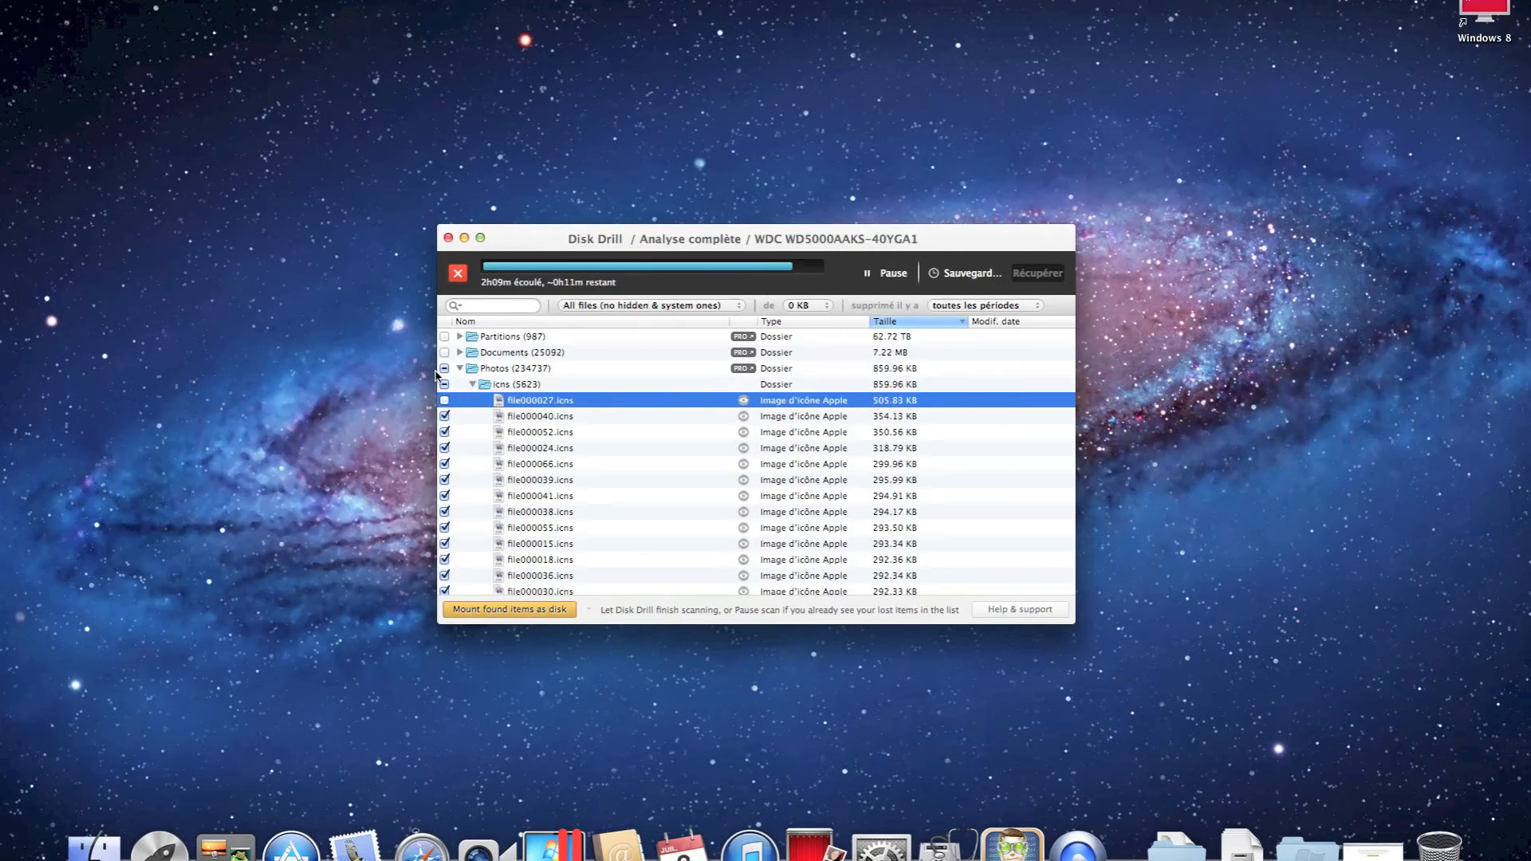
{"action": "key", "text": "Down"}
{"action": "key", "text": "space"}
{"action": "key", "text": "space"}
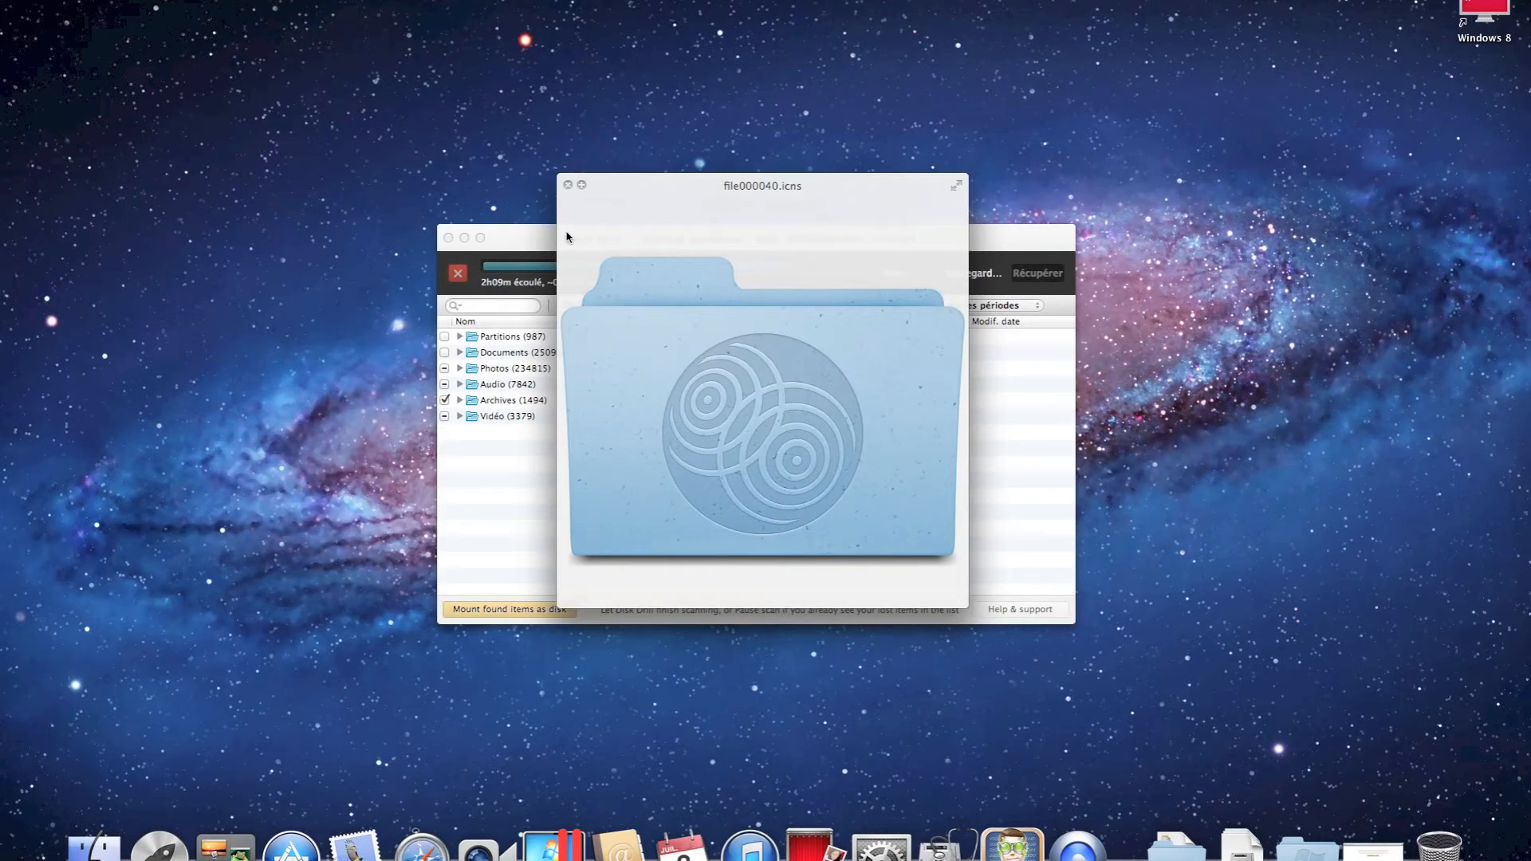
{"action": "left_click", "coordinate": [569, 184]}
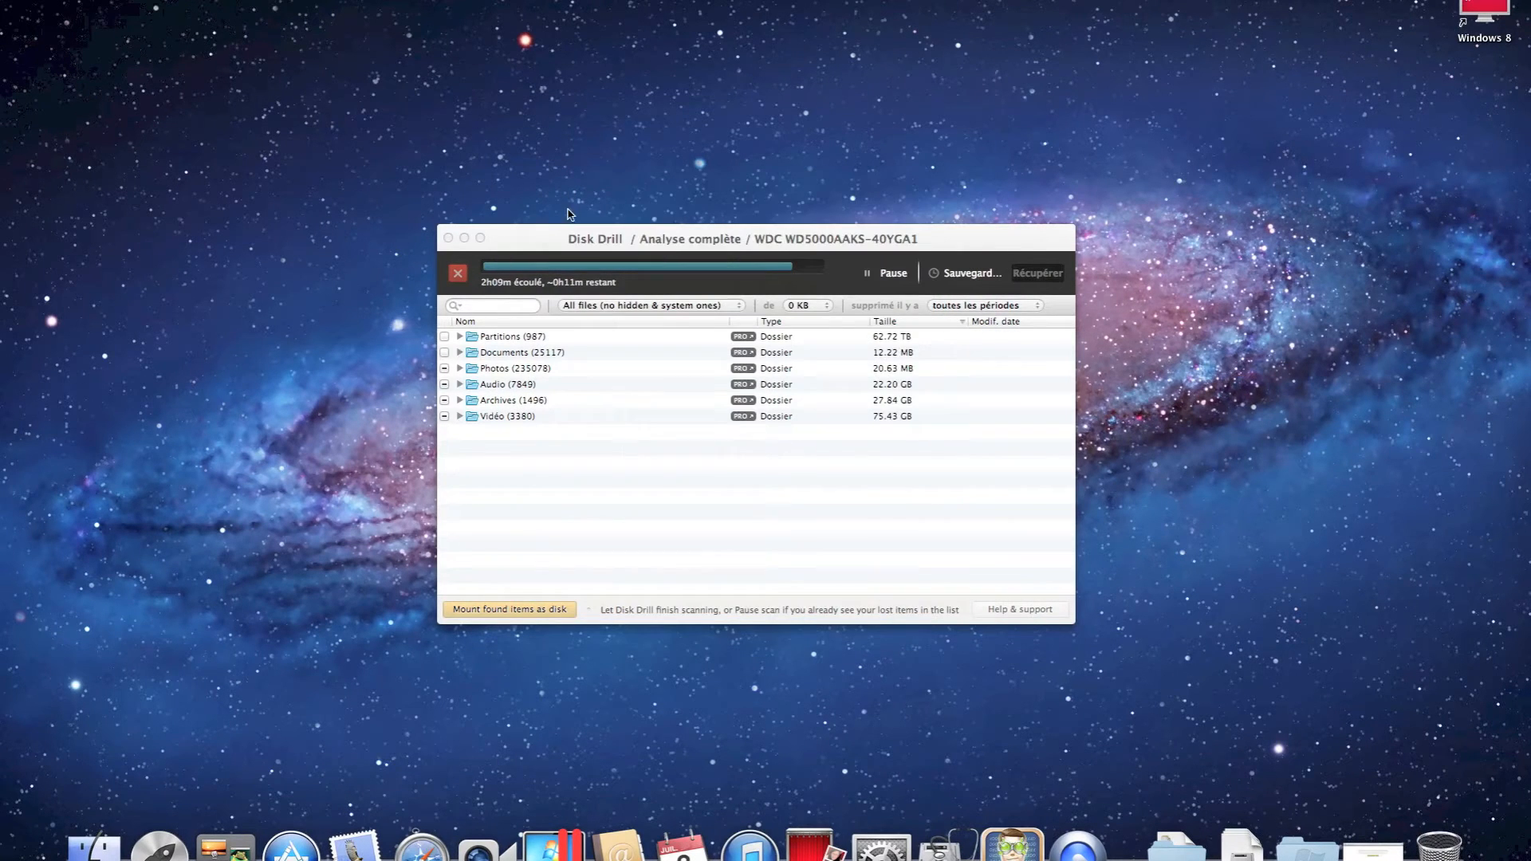
- Clear the recovery marks from the Audio, Archives, Vidéo and Photos folders, then resume the paused scan
{"action": "left_click", "coordinate": [450, 370]}
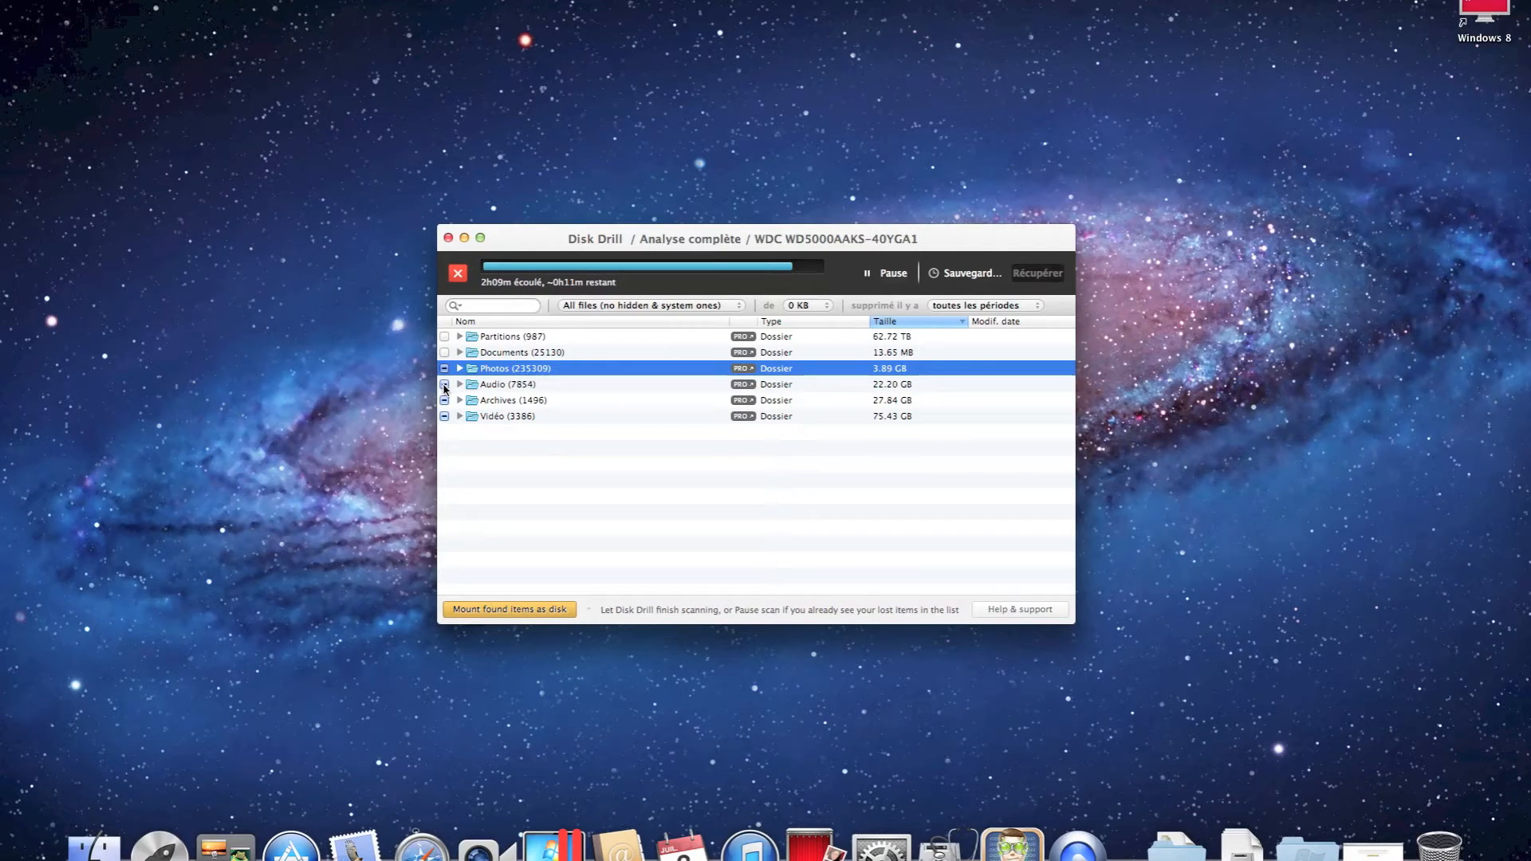
{"action": "left_click", "coordinate": [445, 387]}
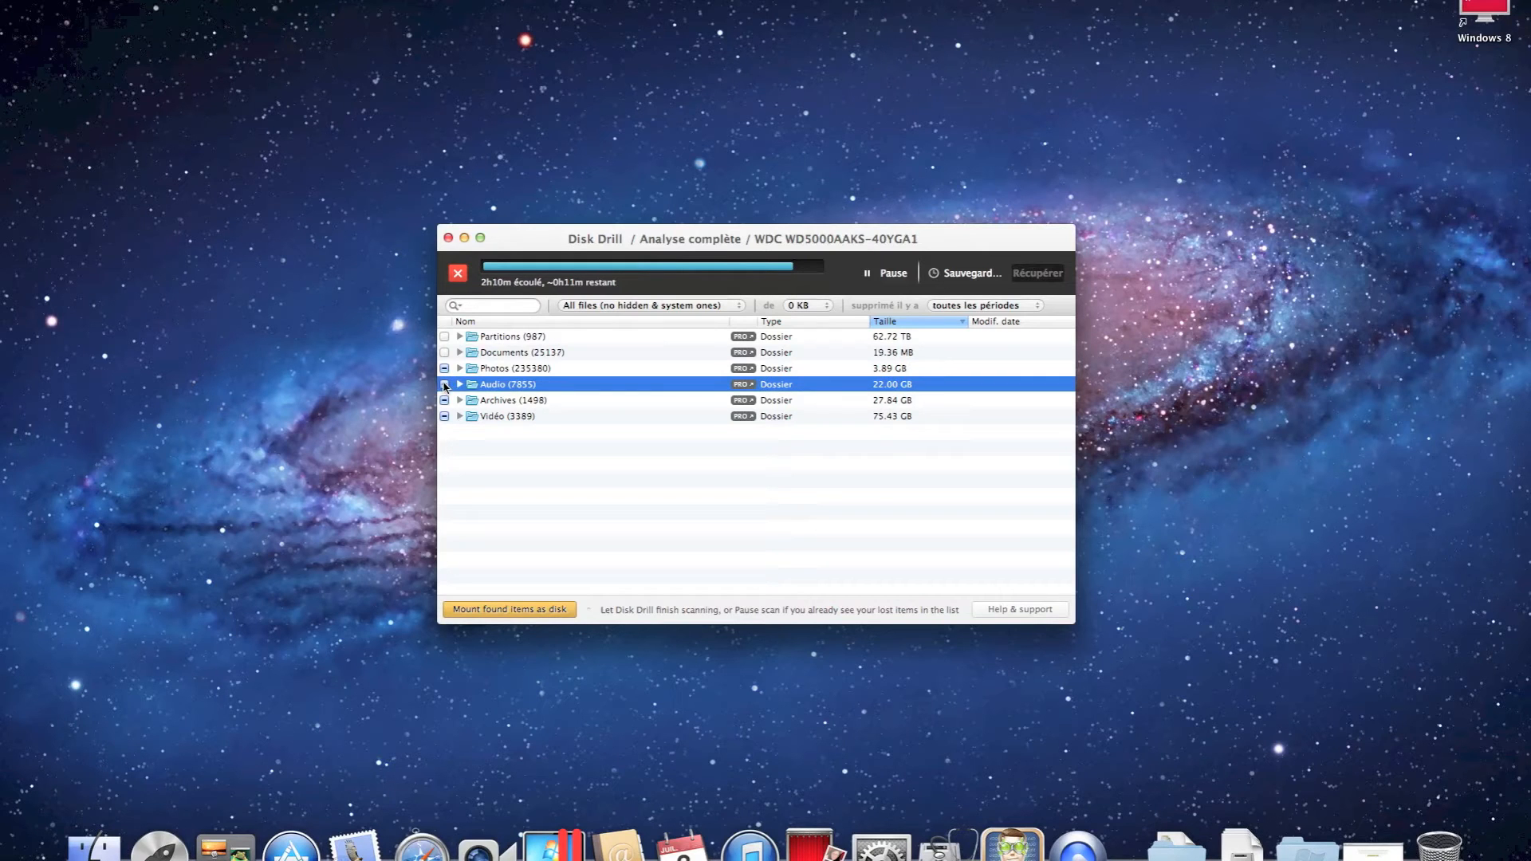
{"action": "left_click", "coordinate": [445, 386]}
{"action": "left_click", "coordinate": [445, 369]}
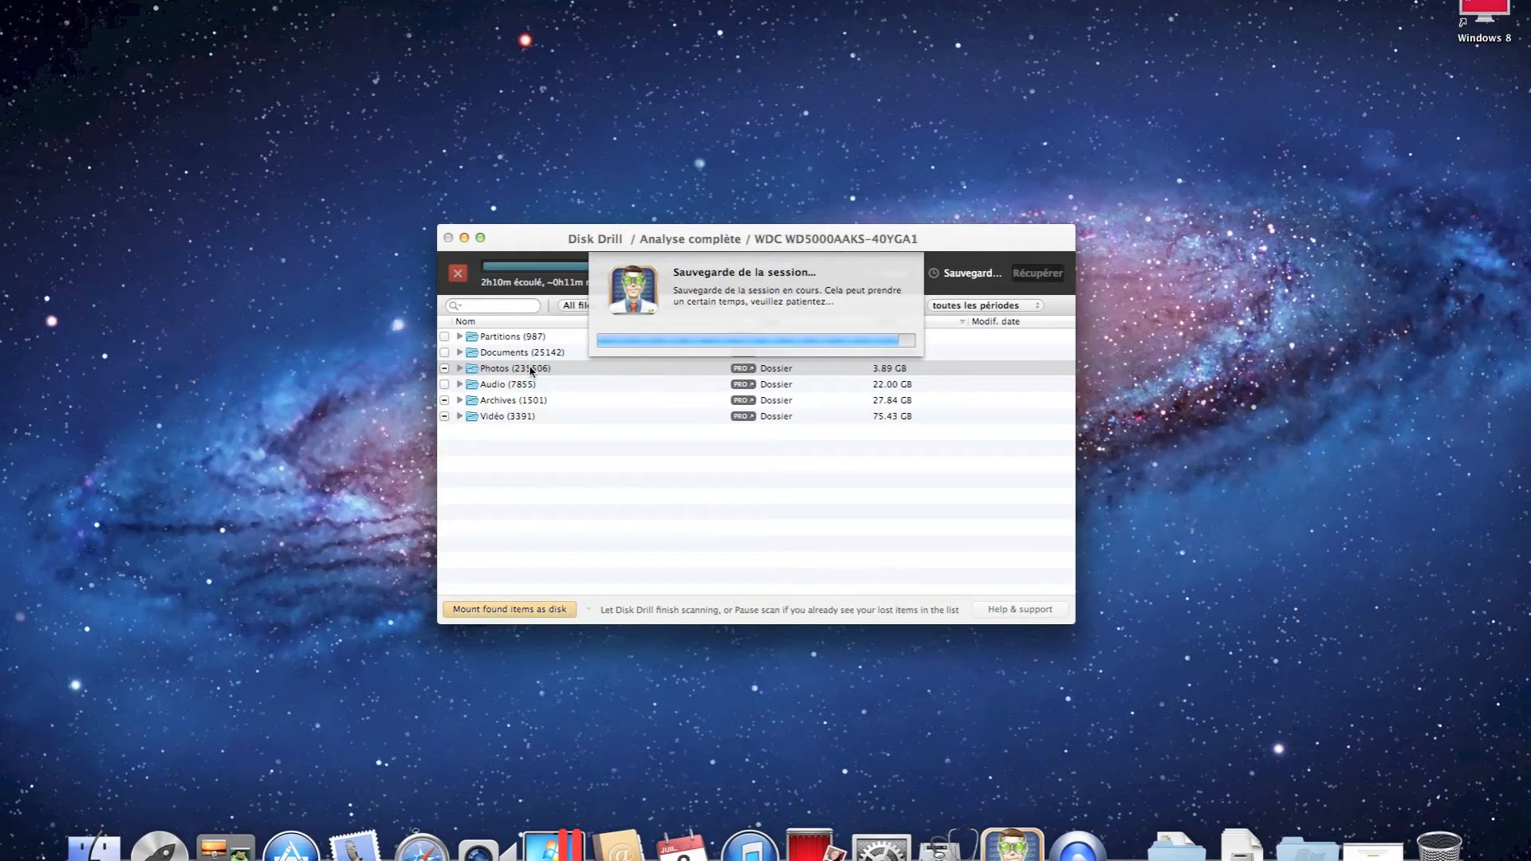
{"action": "left_click", "coordinate": [446, 370]}
{"action": "left_click", "coordinate": [445, 368]}
{"action": "left_click", "coordinate": [445, 352]}
{"action": "left_click", "coordinate": [445, 352]}
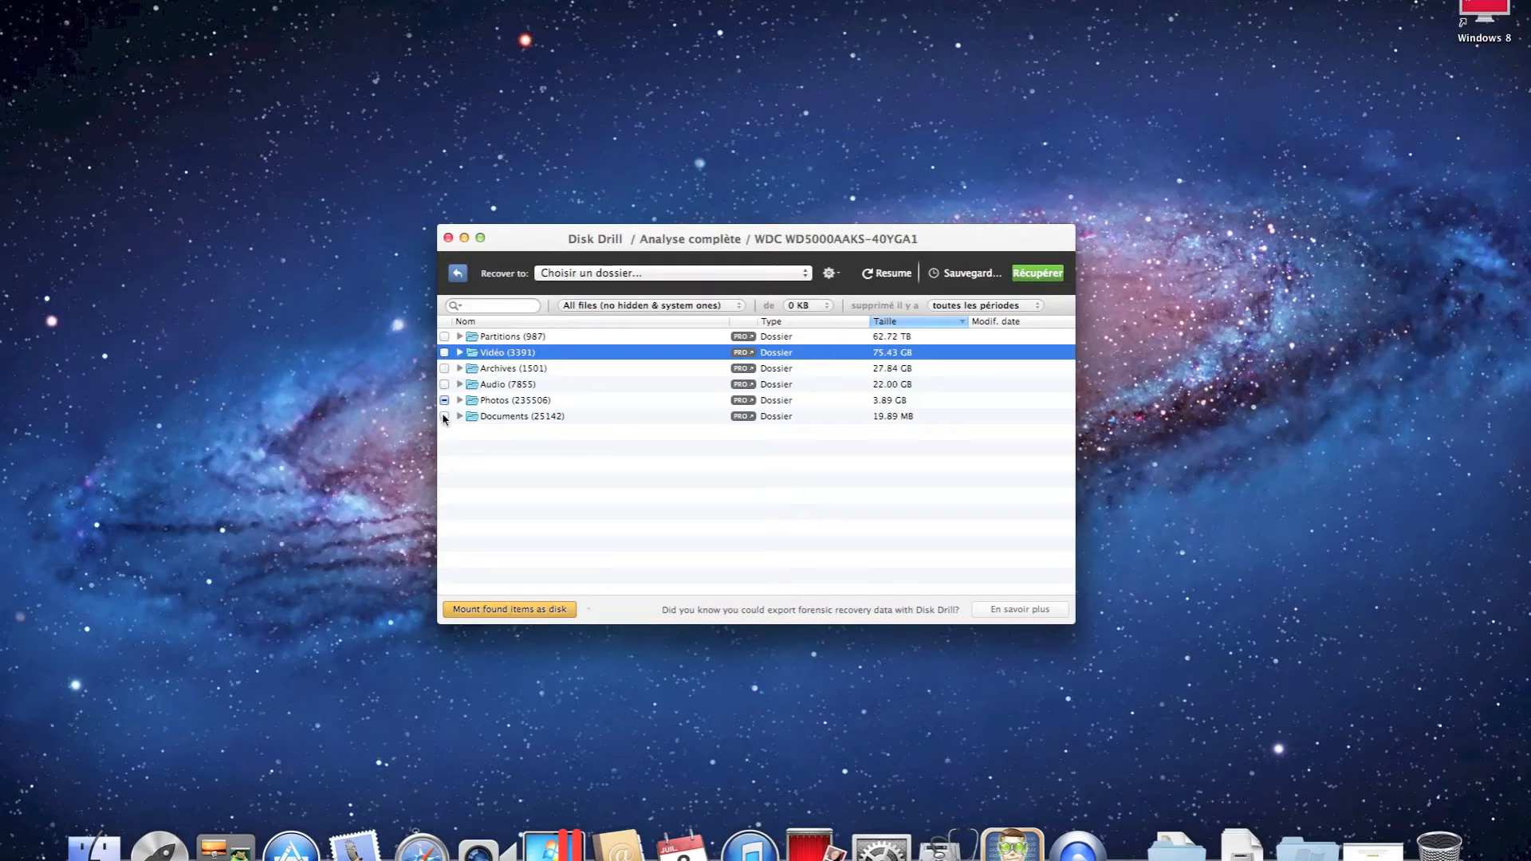
{"action": "left_click", "coordinate": [445, 400]}
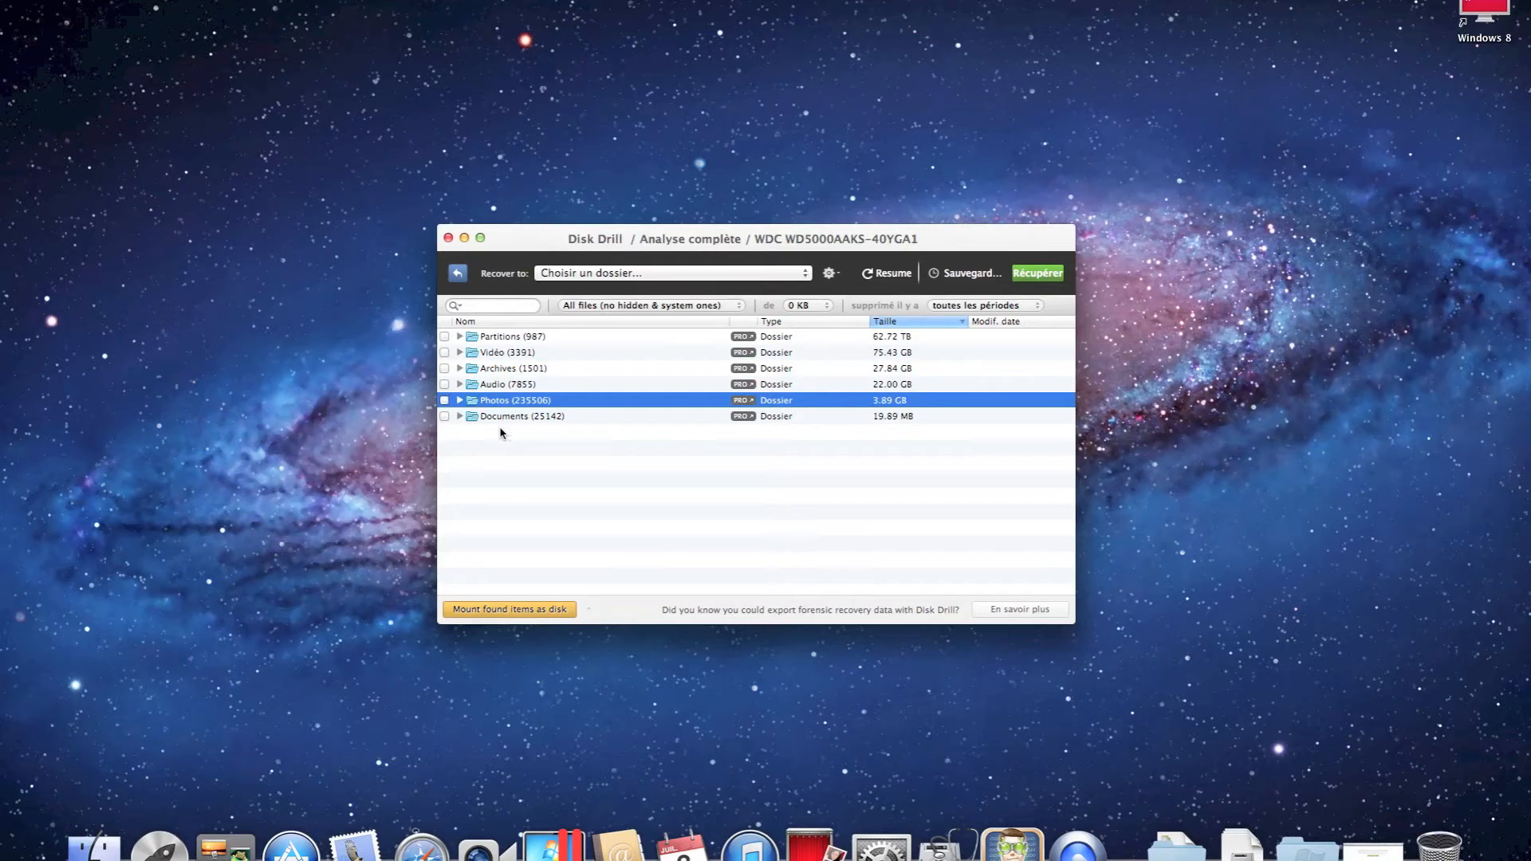
{"action": "left_click", "coordinate": [545, 438]}
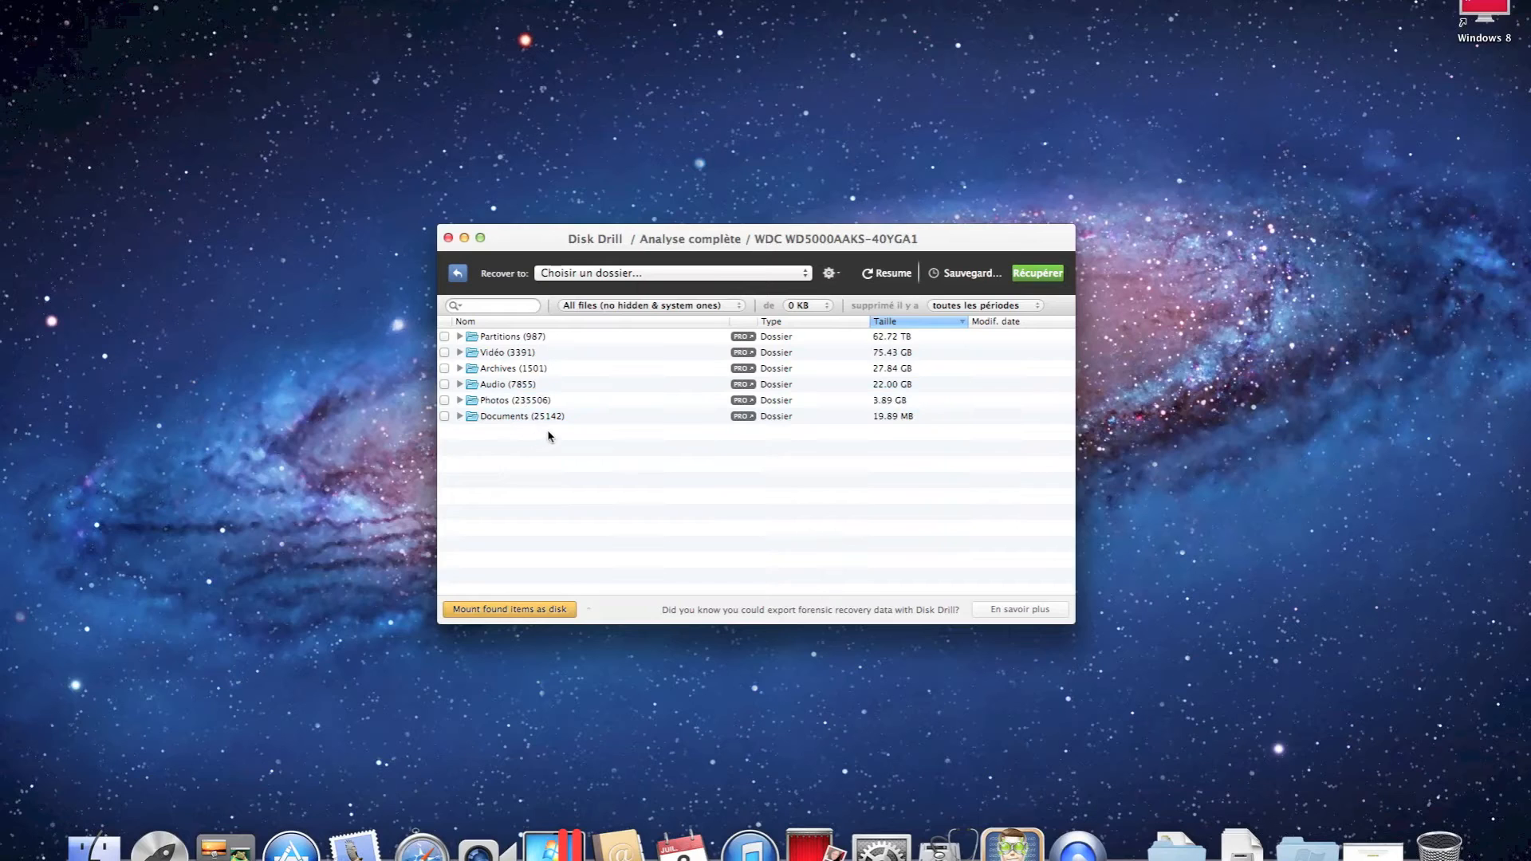
{"action": "left_click", "coordinate": [887, 273]}
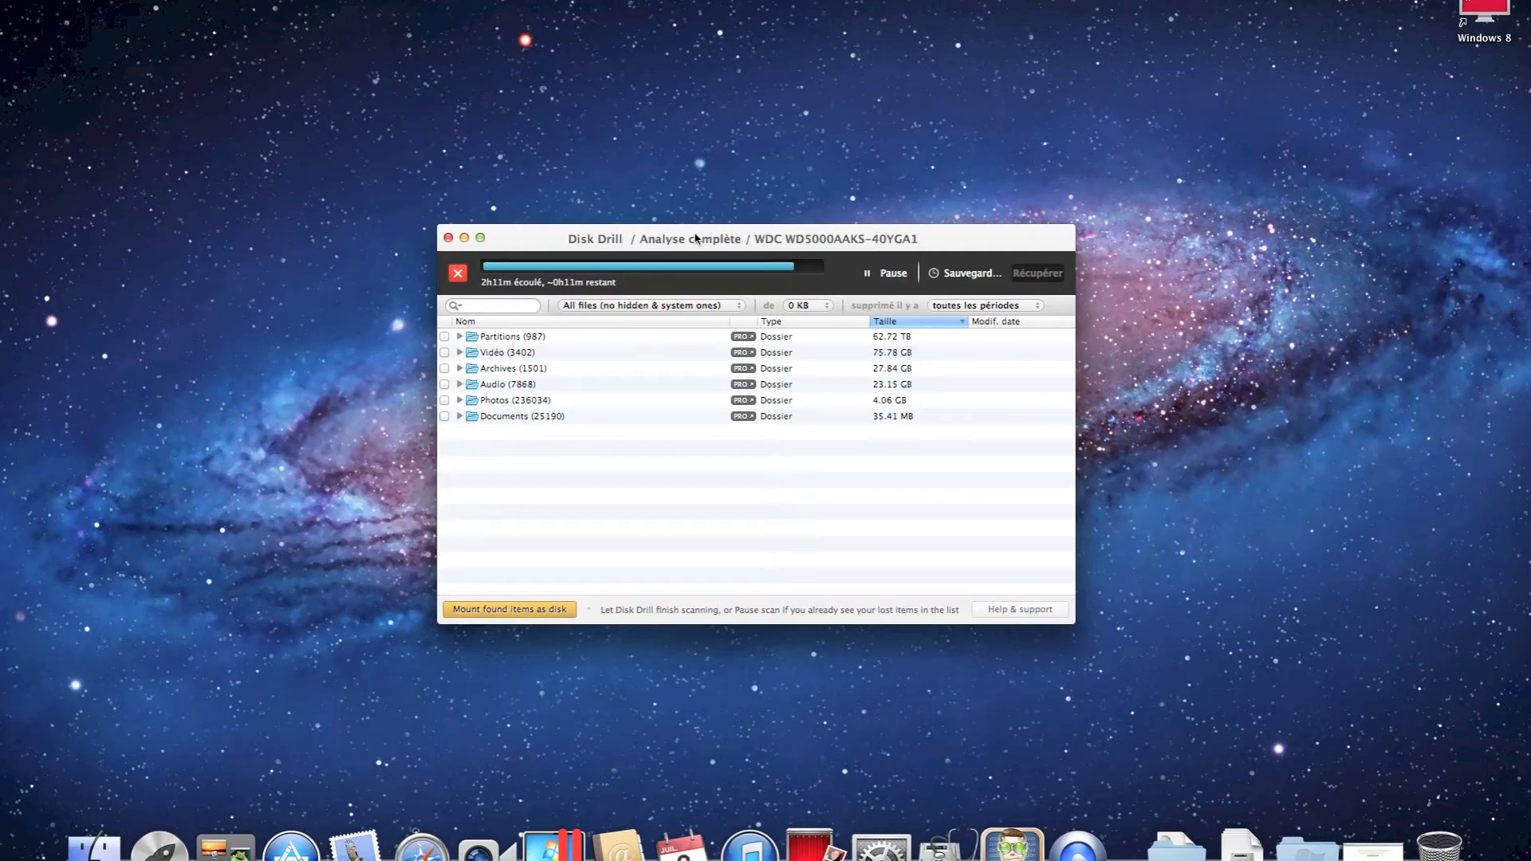
- Expand the Partitions folder and its HFS subfolder to view the disk images, then collapse both
{"action": "left_click", "coordinate": [460, 336]}
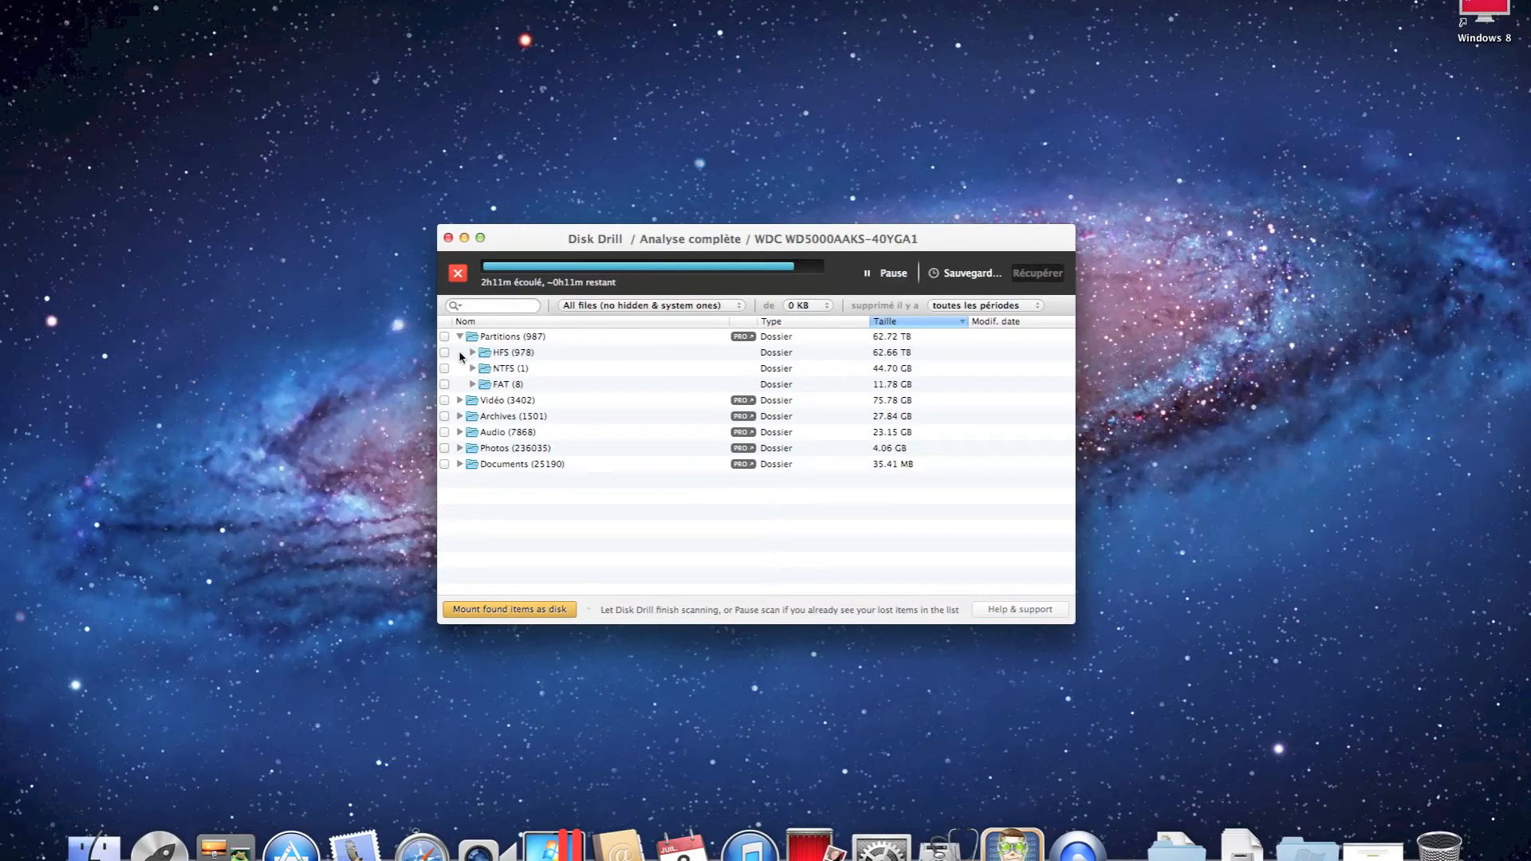
{"action": "left_click", "coordinate": [472, 353]}
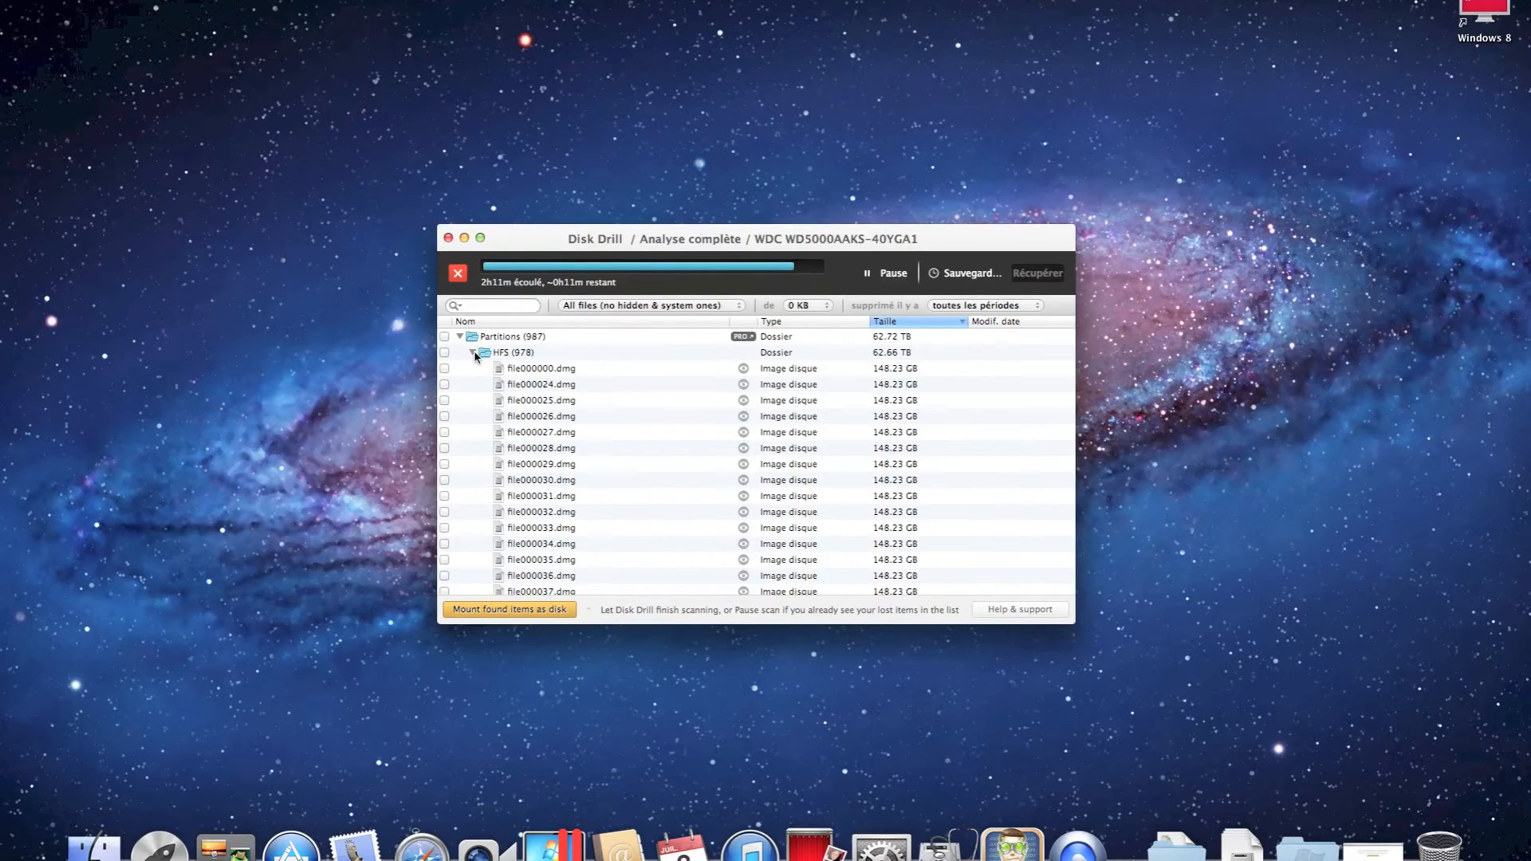
{"action": "left_click", "coordinate": [473, 352]}
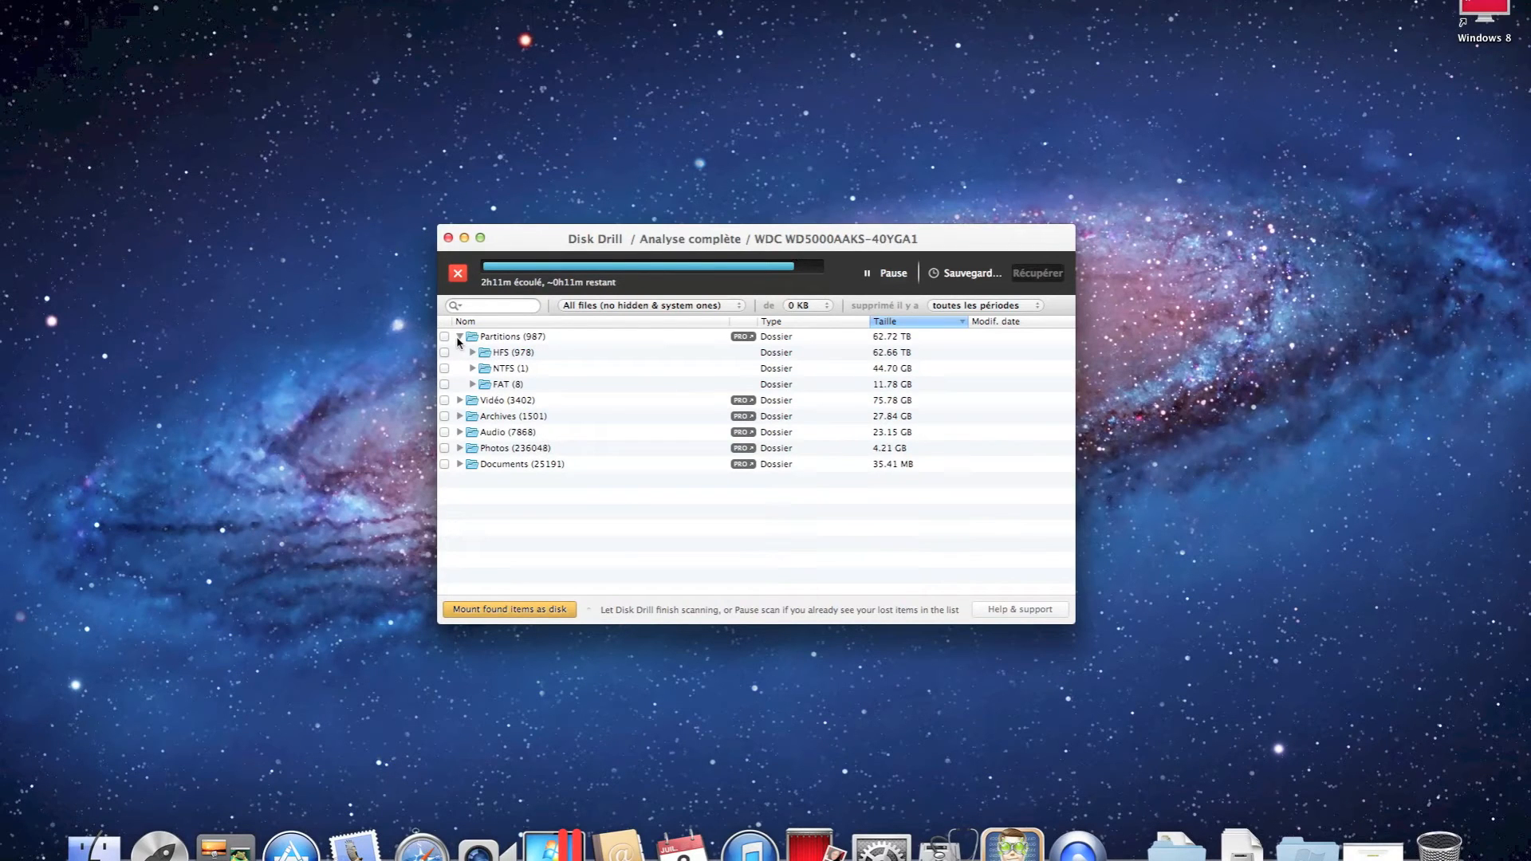
{"action": "left_click", "coordinate": [458, 339]}
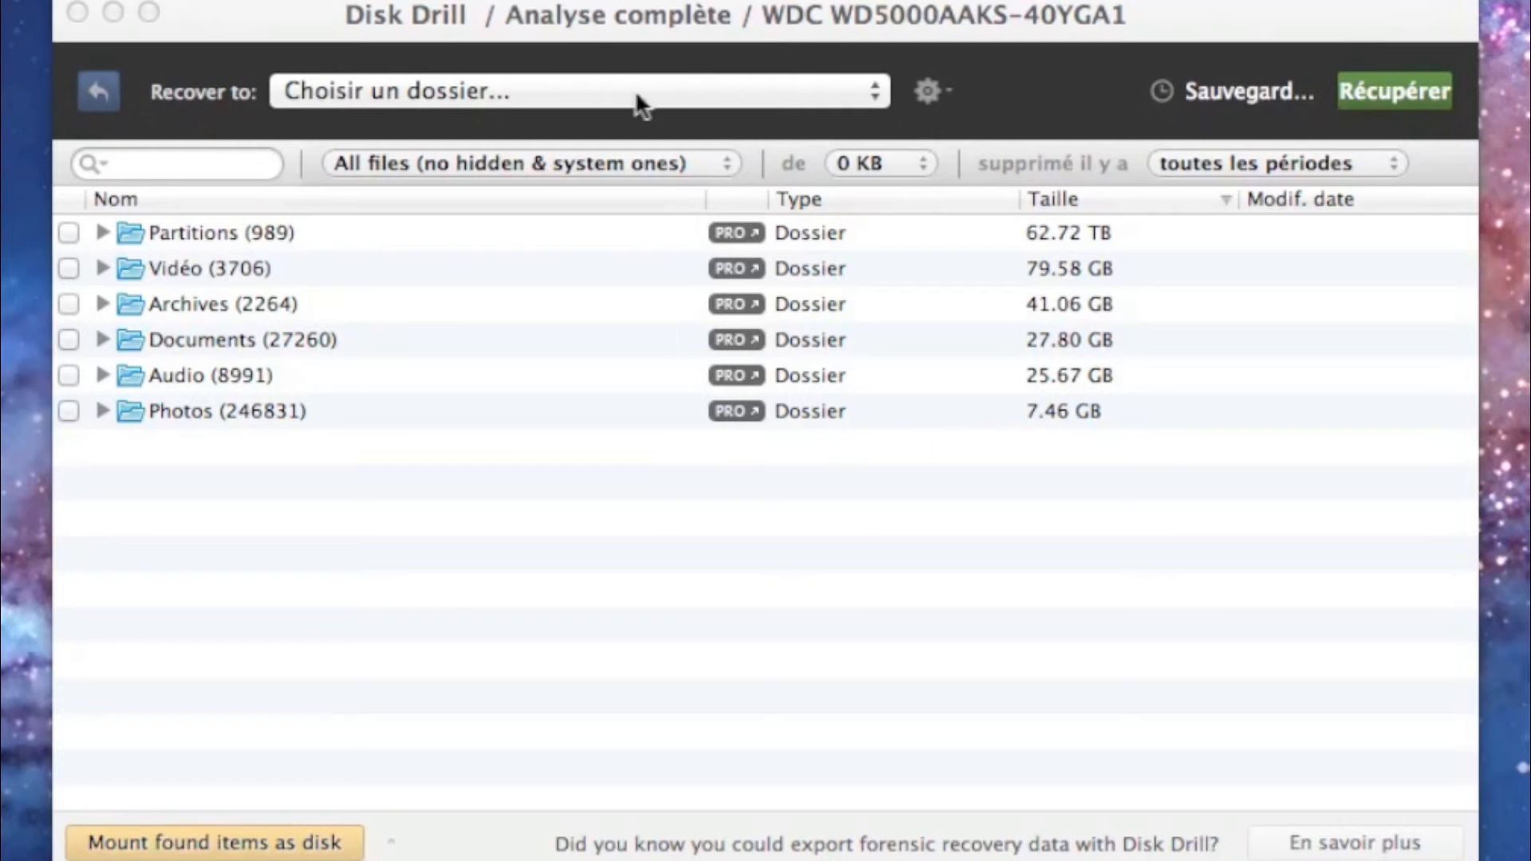
- Reposition and enlarge the scan results window, then follow the PRO link of the Partitions folder and return to the results
{"action": "left_click", "coordinate": [542, 17]}
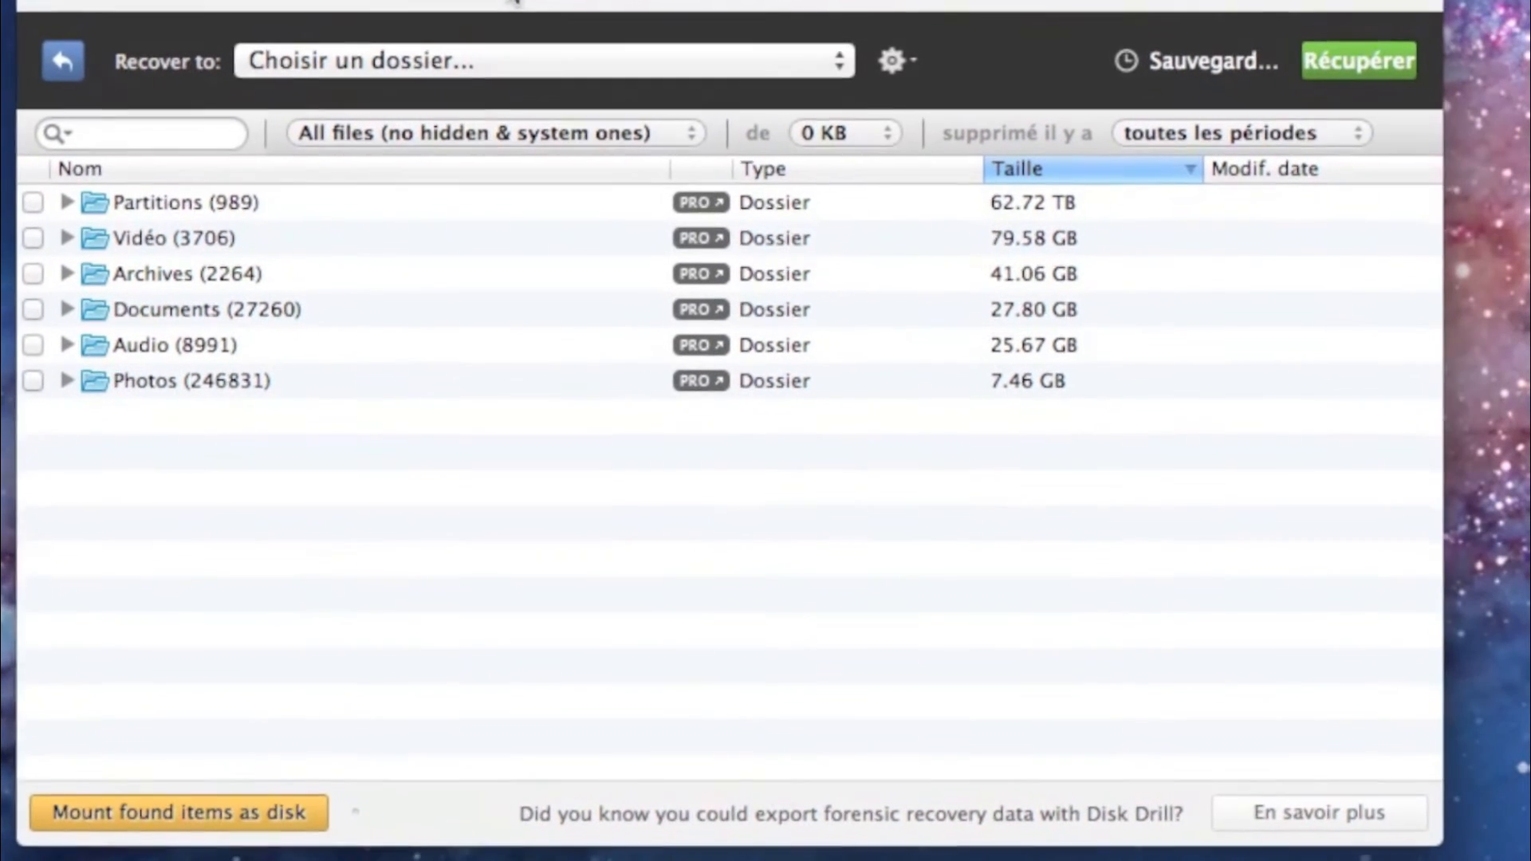
{"action": "left_click_drag", "start_coordinate": [1435, 839], "coordinate": [1505, 860]}
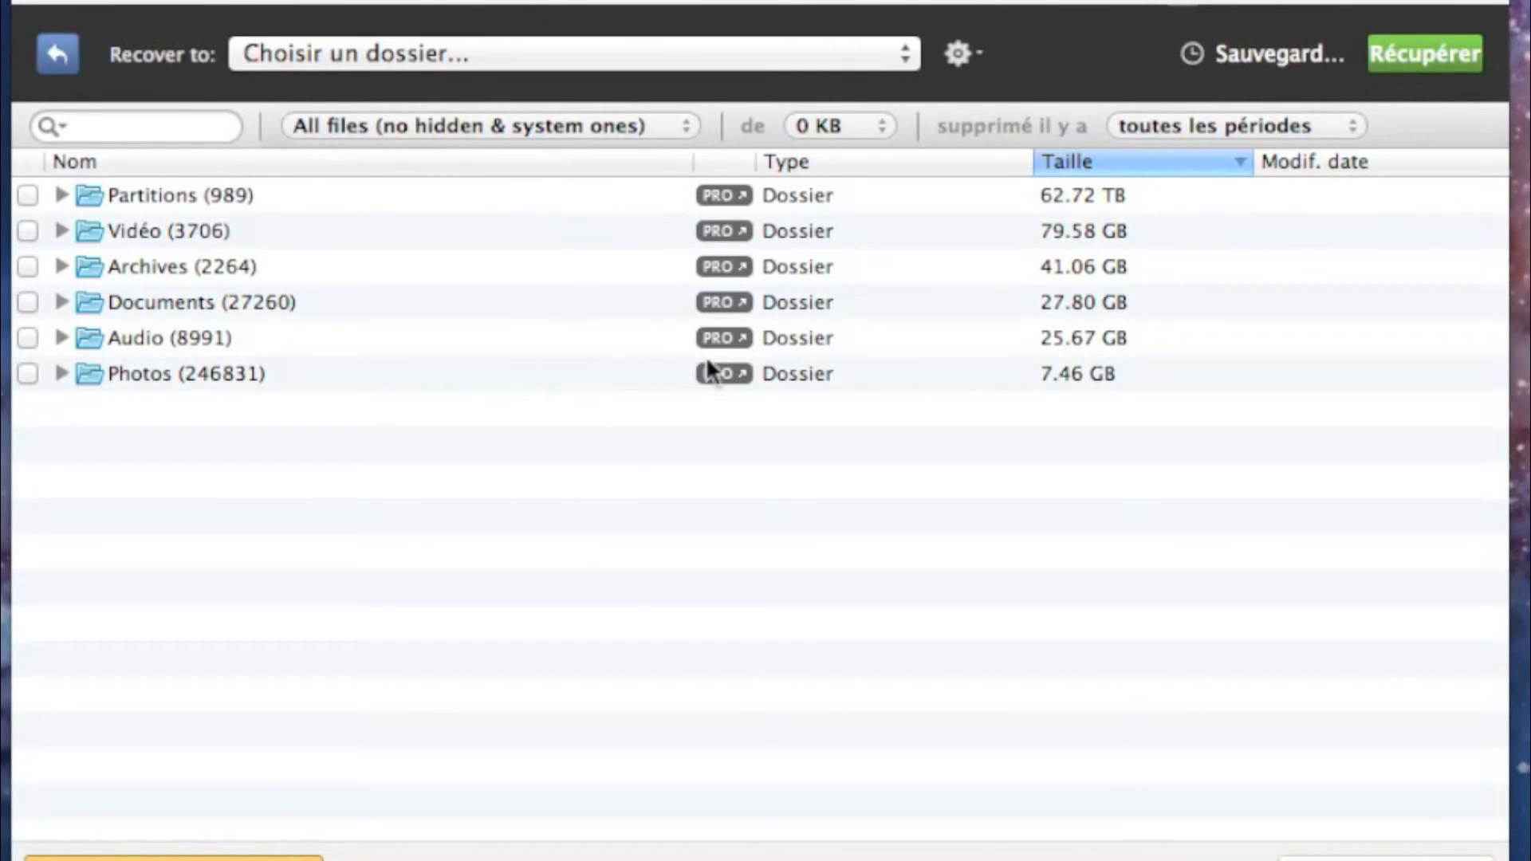
{"action": "left_click", "coordinate": [710, 196]}
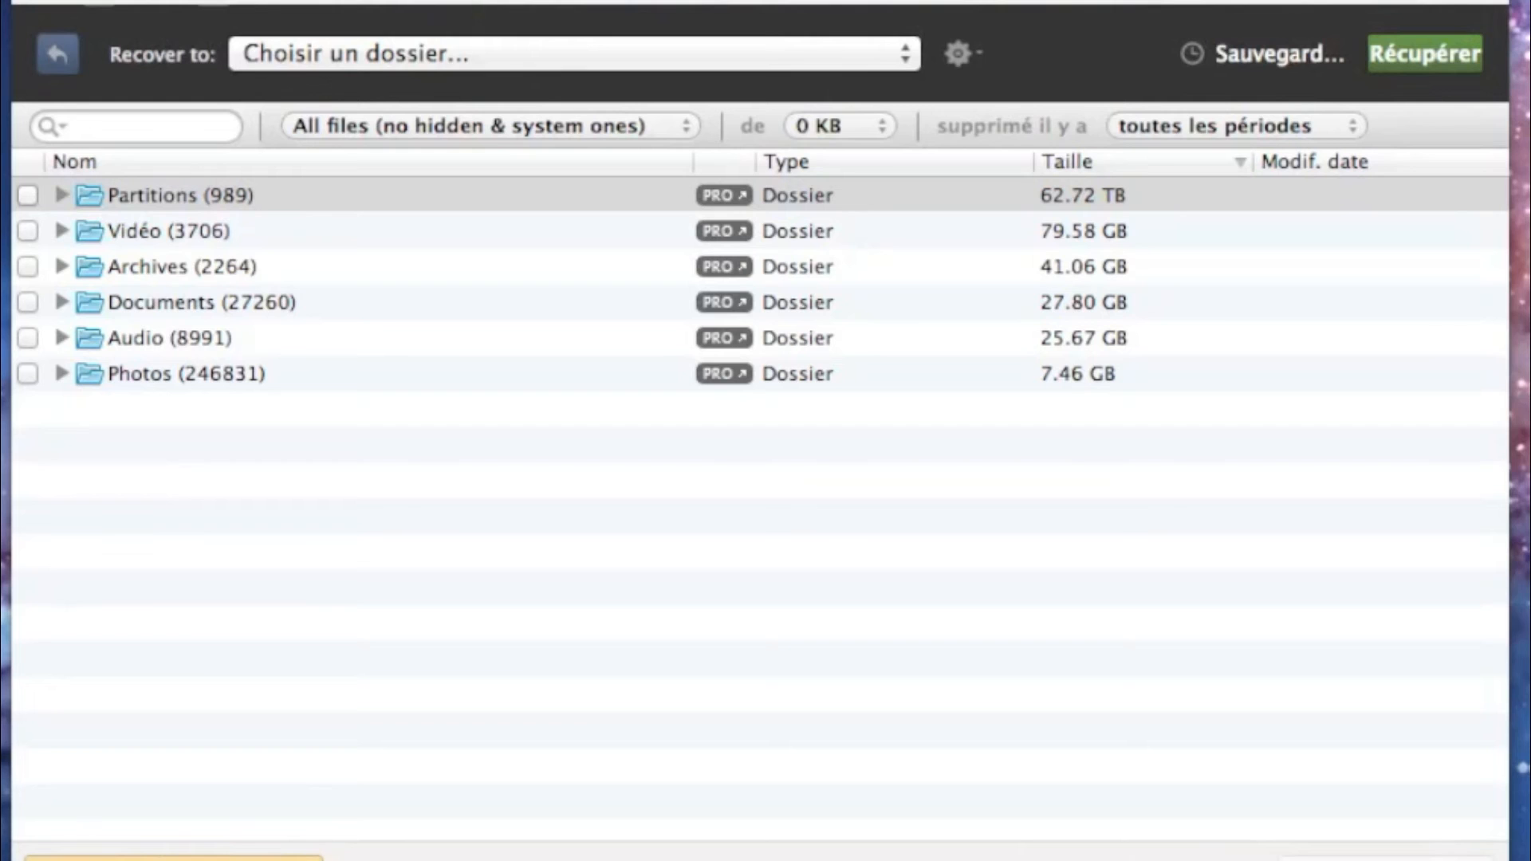
{"action": "left_click", "coordinate": [243, 2]}
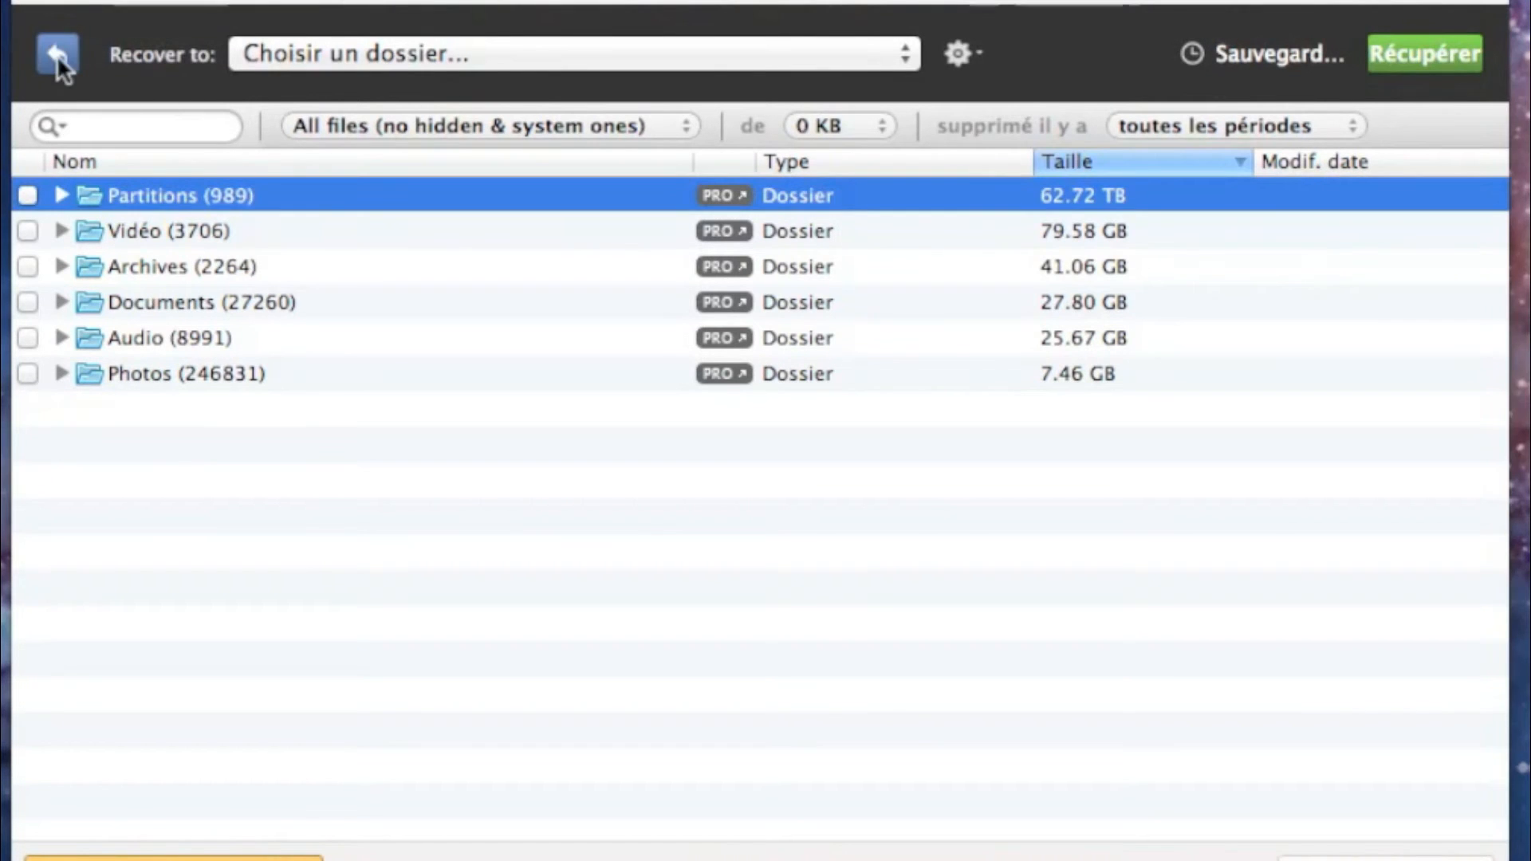
- Leave the scan results for the disk list, then collapse and re-expand the partitions of the WDC WD5000AAKS-40YGA1 drive
{"action": "left_click", "coordinate": [56, 54]}
{"action": "left_click", "coordinate": [1180, 488]}
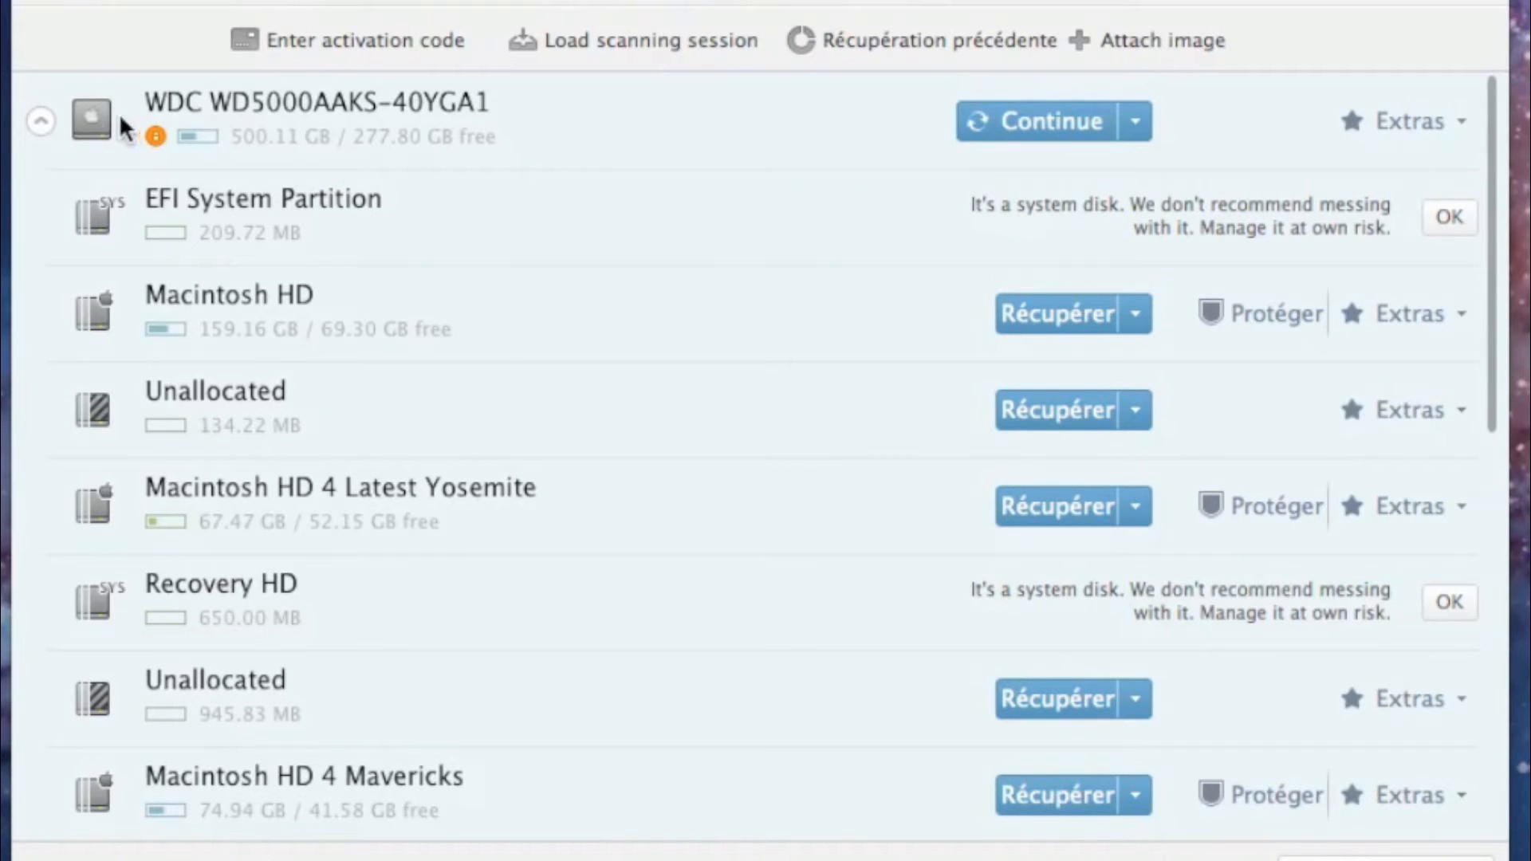
{"action": "left_click", "coordinate": [40, 120]}
{"action": "left_click", "coordinate": [41, 120]}
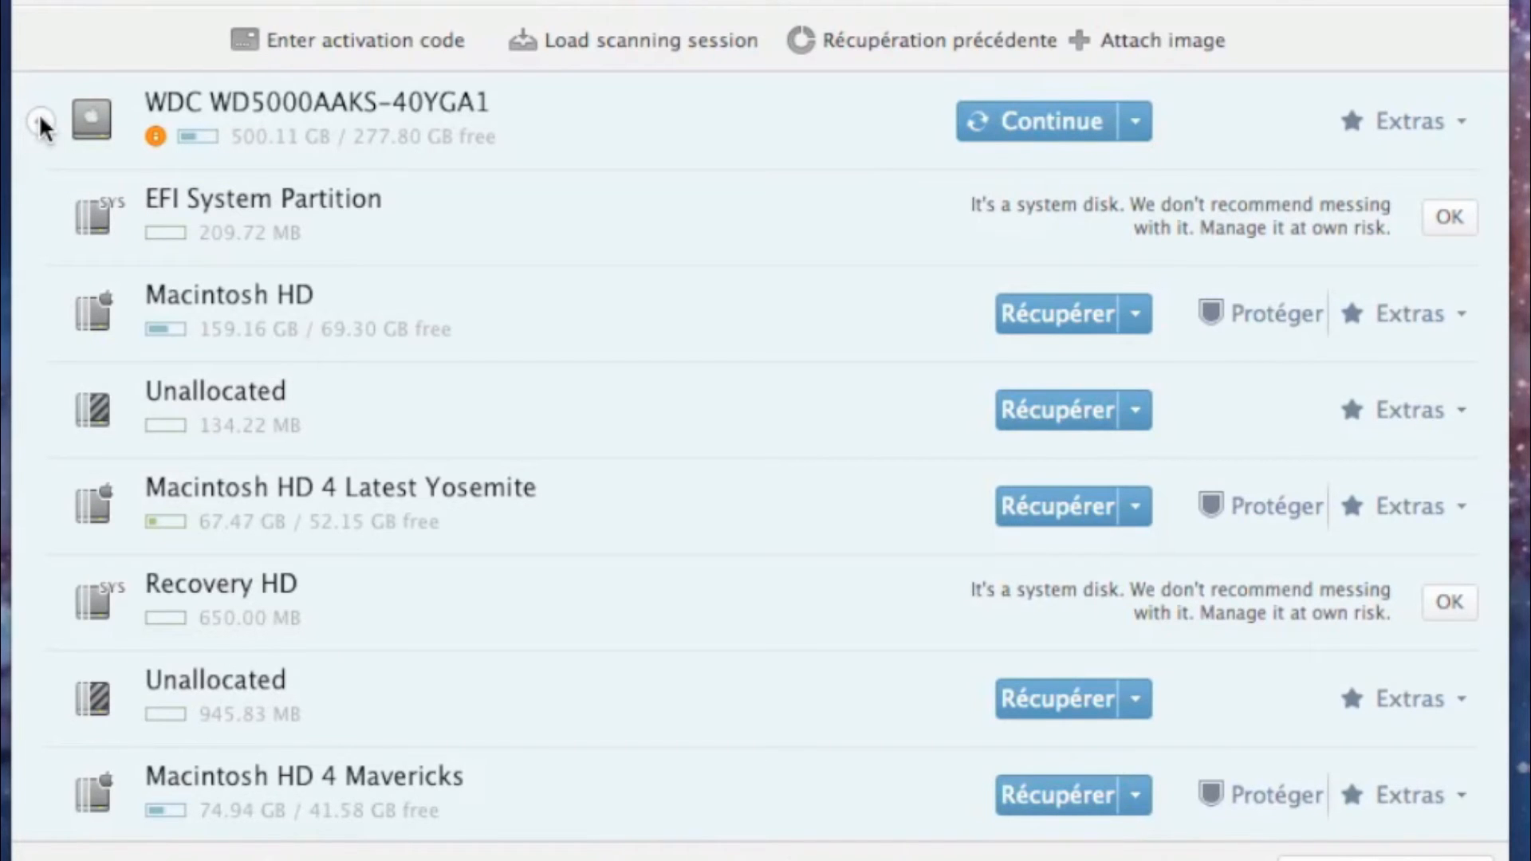
{"action": "left_click", "coordinate": [39, 122]}
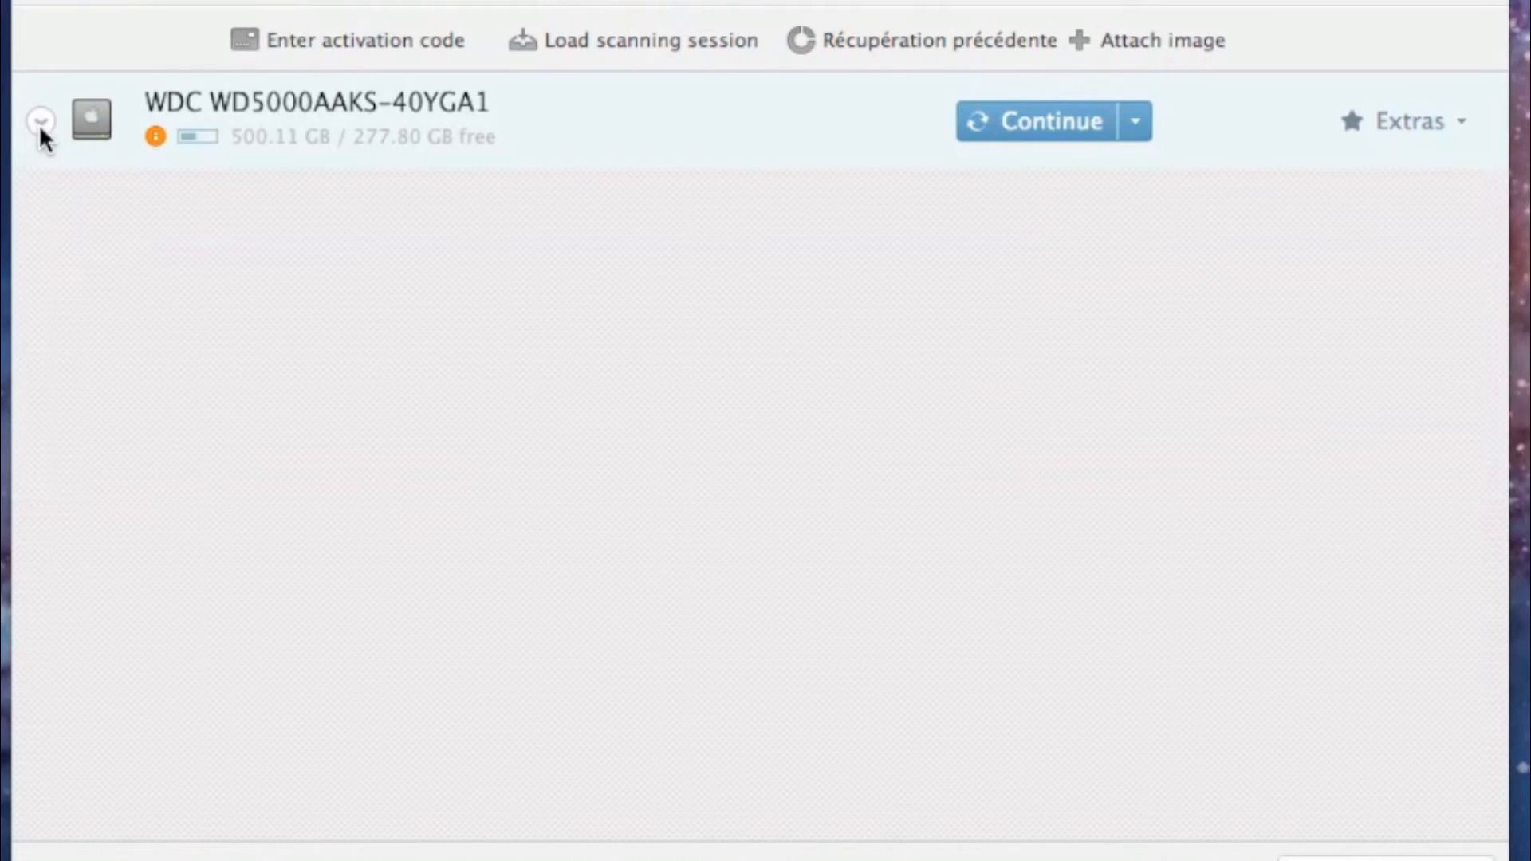
{"action": "left_click", "coordinate": [40, 122]}
{"action": "left_click", "coordinate": [40, 122]}
{"action": "left_click", "coordinate": [40, 122]}
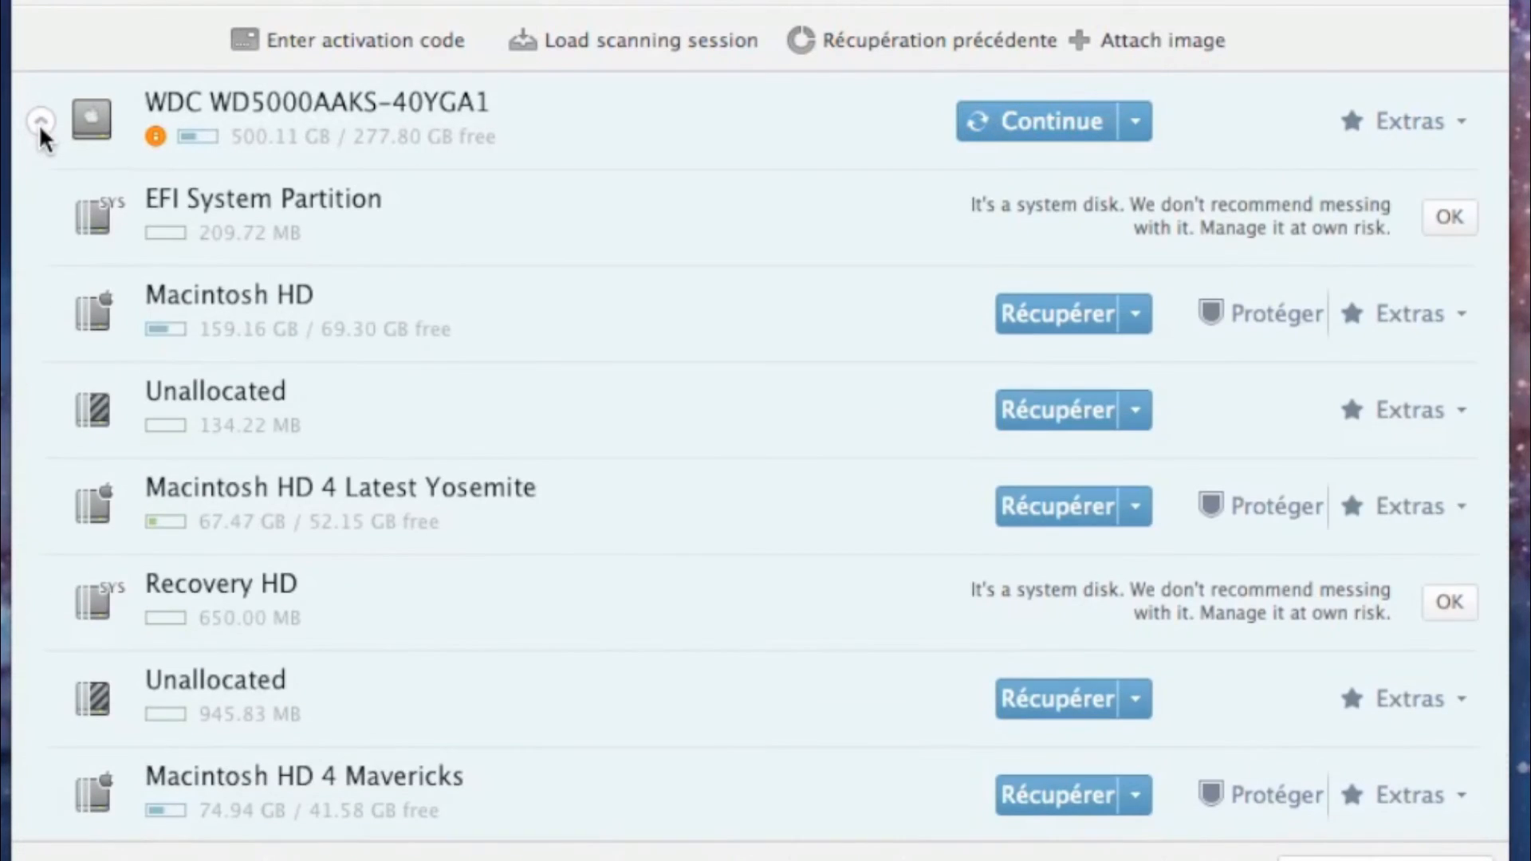
- Start a recovery scan of the Macintosh HD 4 Lion partition
{"action": "scroll", "coordinate": [550, 435], "scroll_direction": "down", "scroll_amount": 2}
{"action": "scroll", "coordinate": [547, 427], "scroll_direction": "down", "scroll_amount": 3}
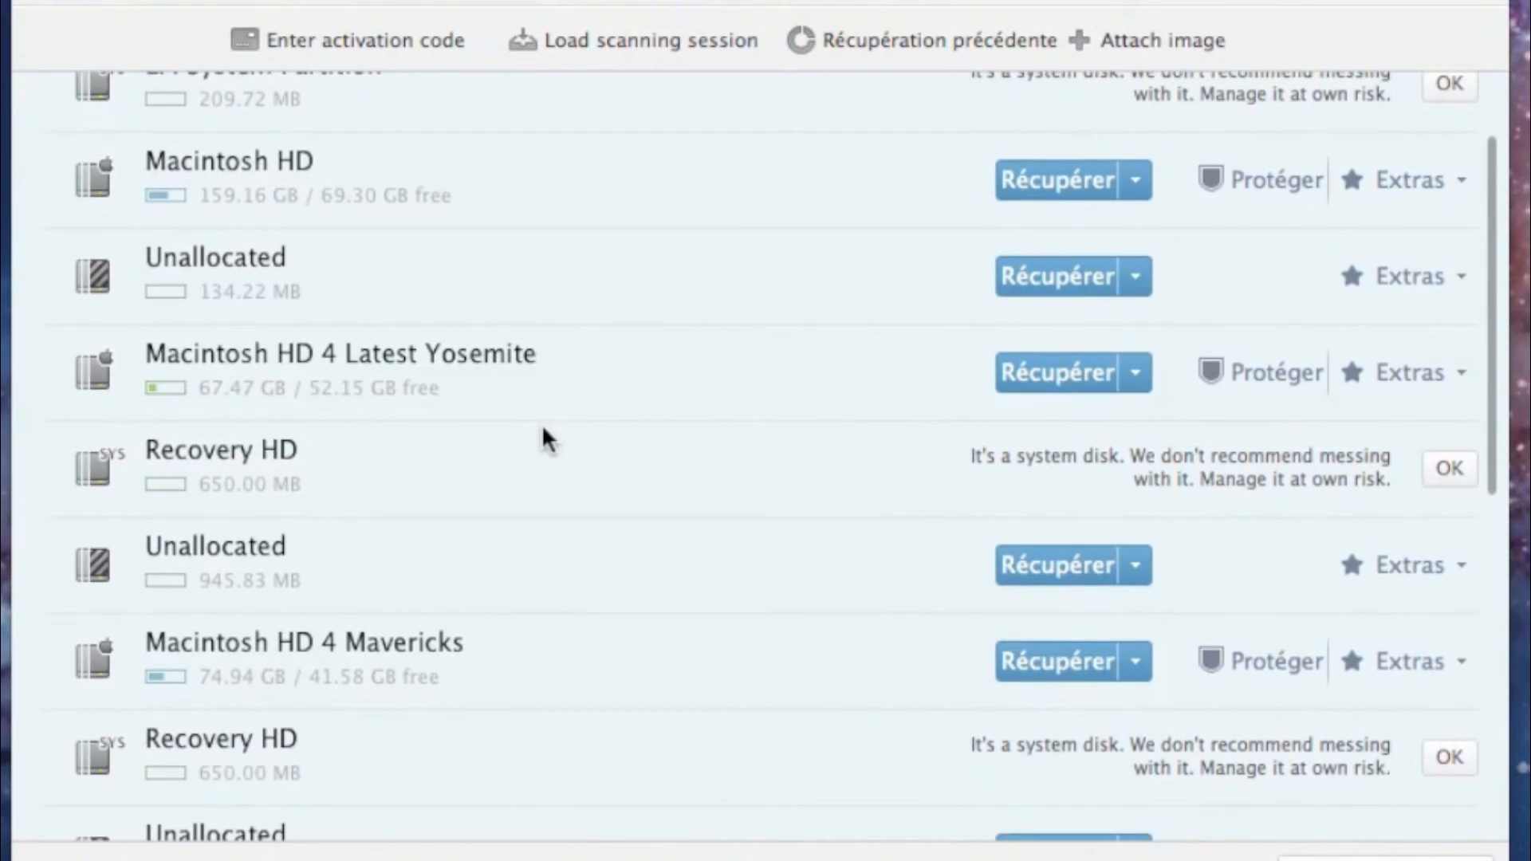
{"action": "scroll", "coordinate": [543, 429], "scroll_direction": "down", "scroll_amount": 7}
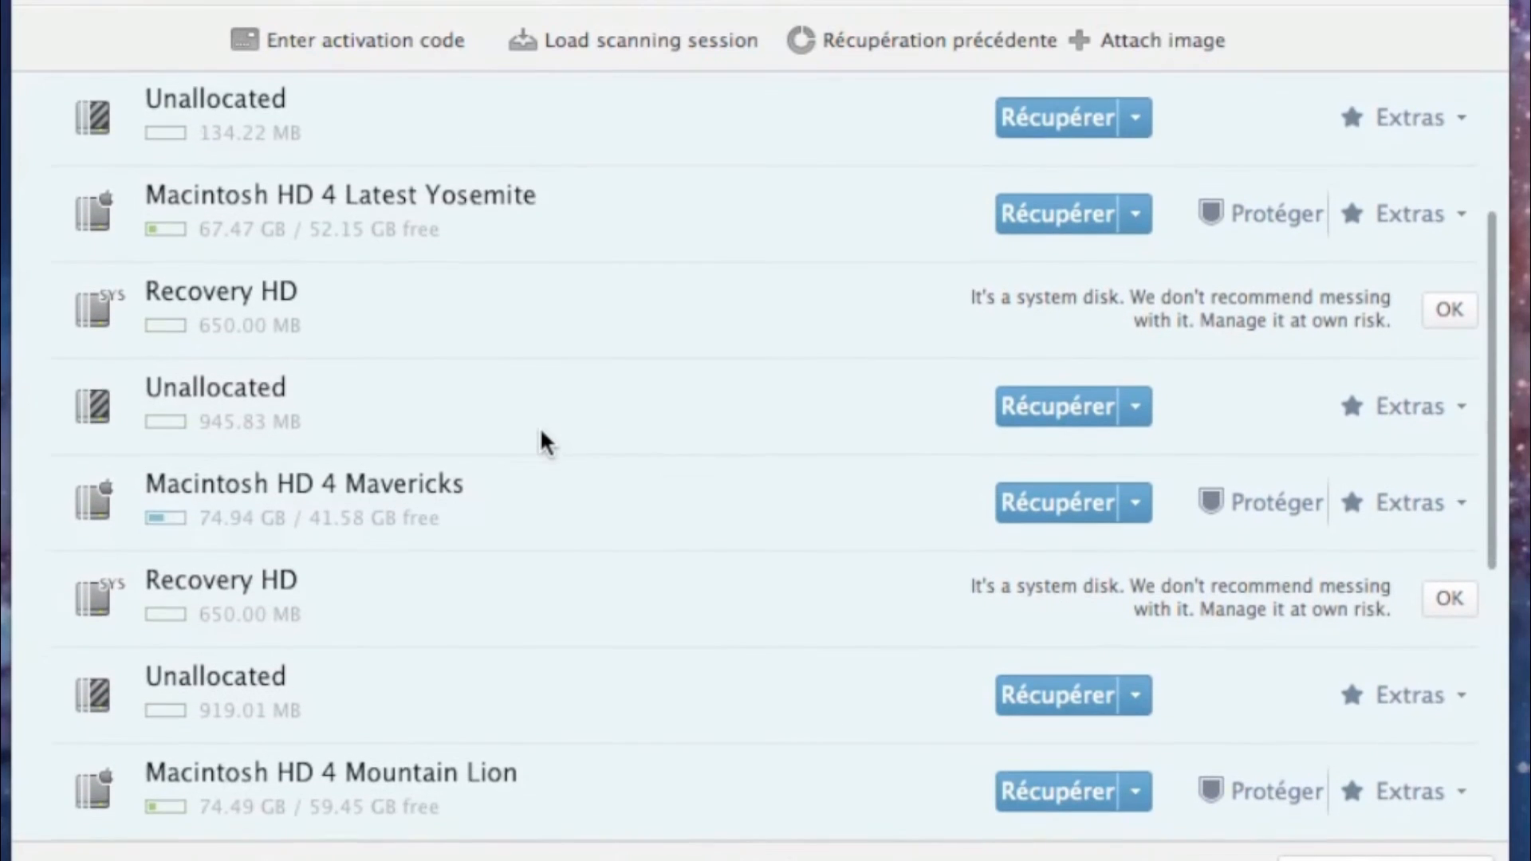
{"action": "scroll", "coordinate": [539, 427], "scroll_direction": "down", "scroll_amount": 5}
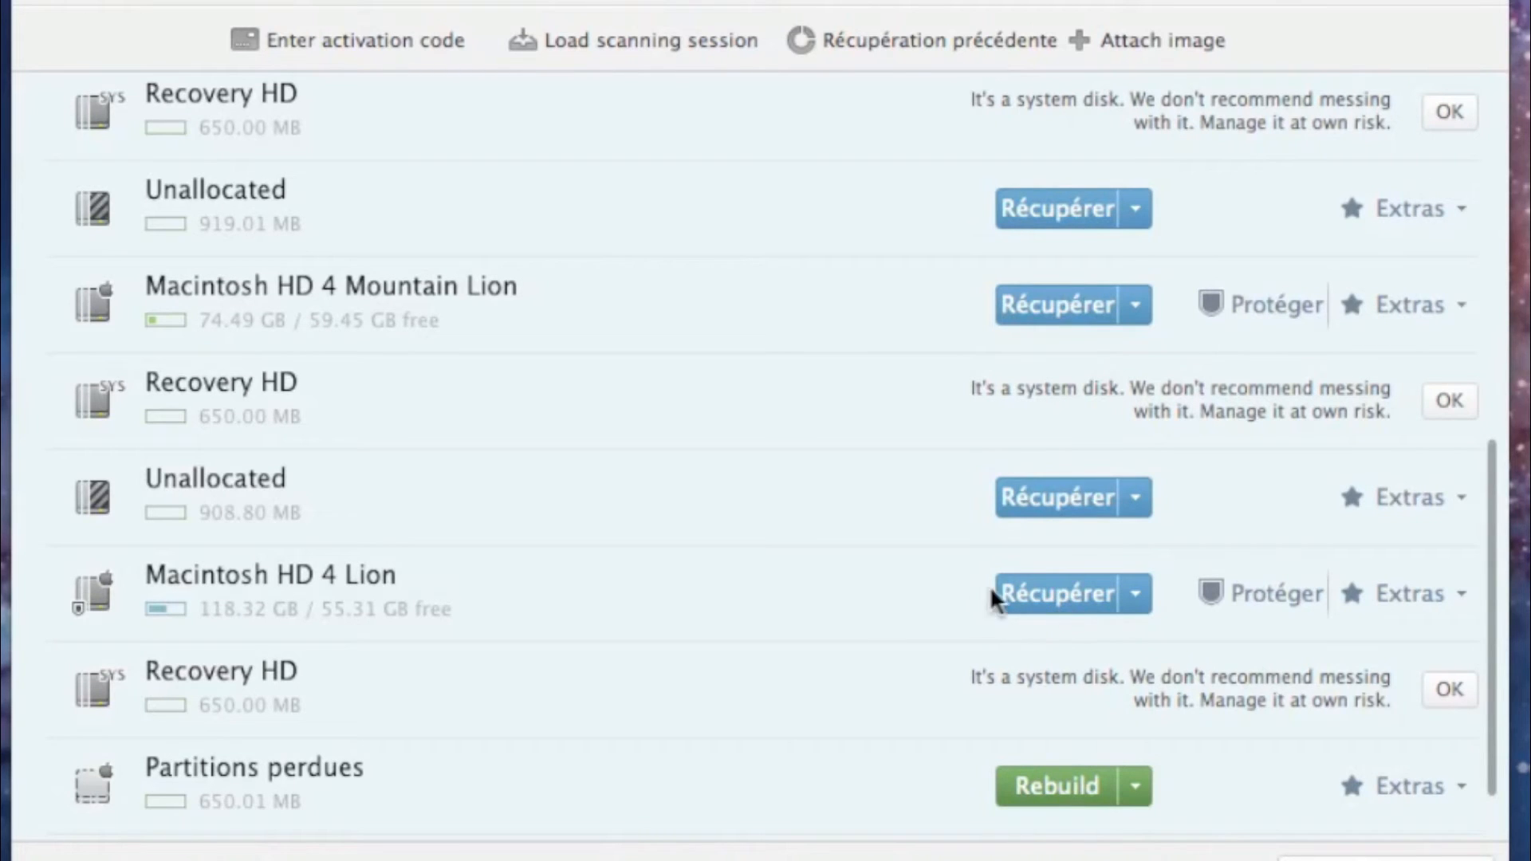
{"action": "left_click", "coordinate": [1040, 596]}
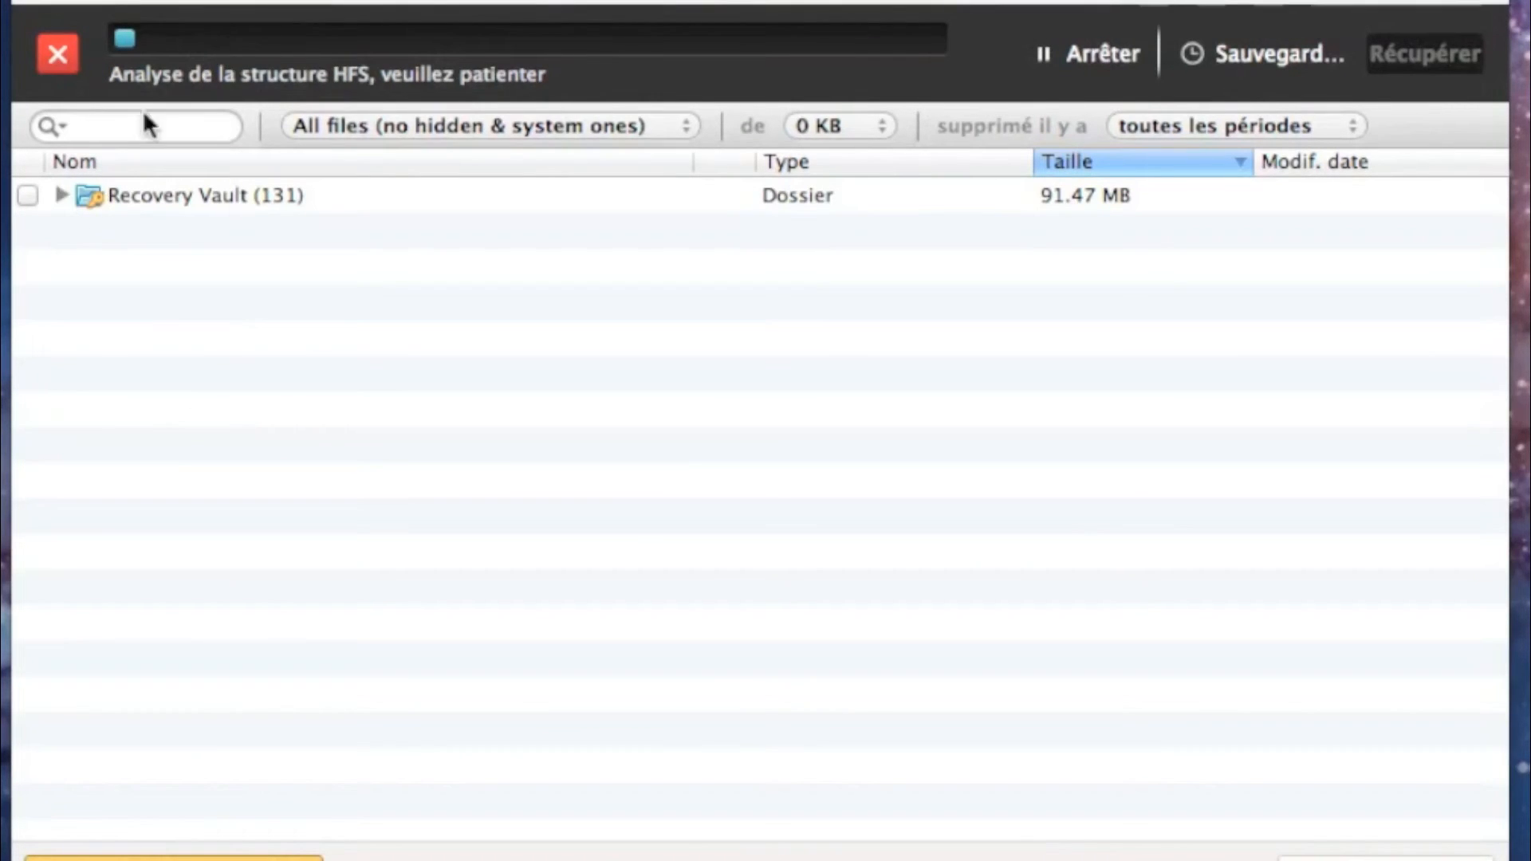
- Expand the Recovery Vault through Users and the user's folder to view its Library-type subfolders, then collapse the whole tree
{"action": "left_click", "coordinate": [61, 195]}
{"action": "left_click", "coordinate": [90, 231]}
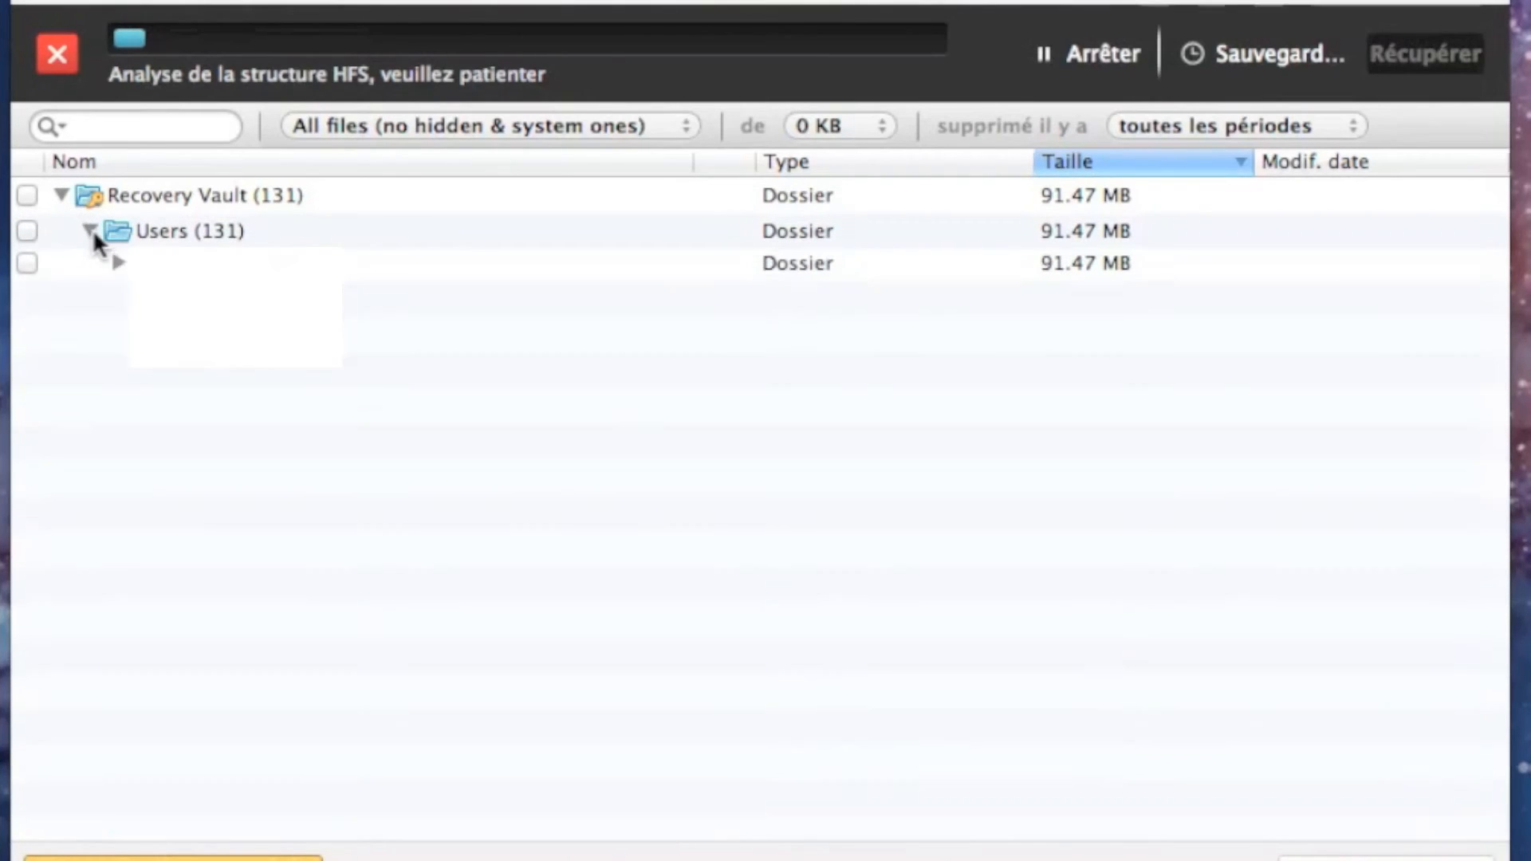
{"action": "left_click", "coordinate": [118, 265]}
{"action": "left_click", "coordinate": [147, 302]}
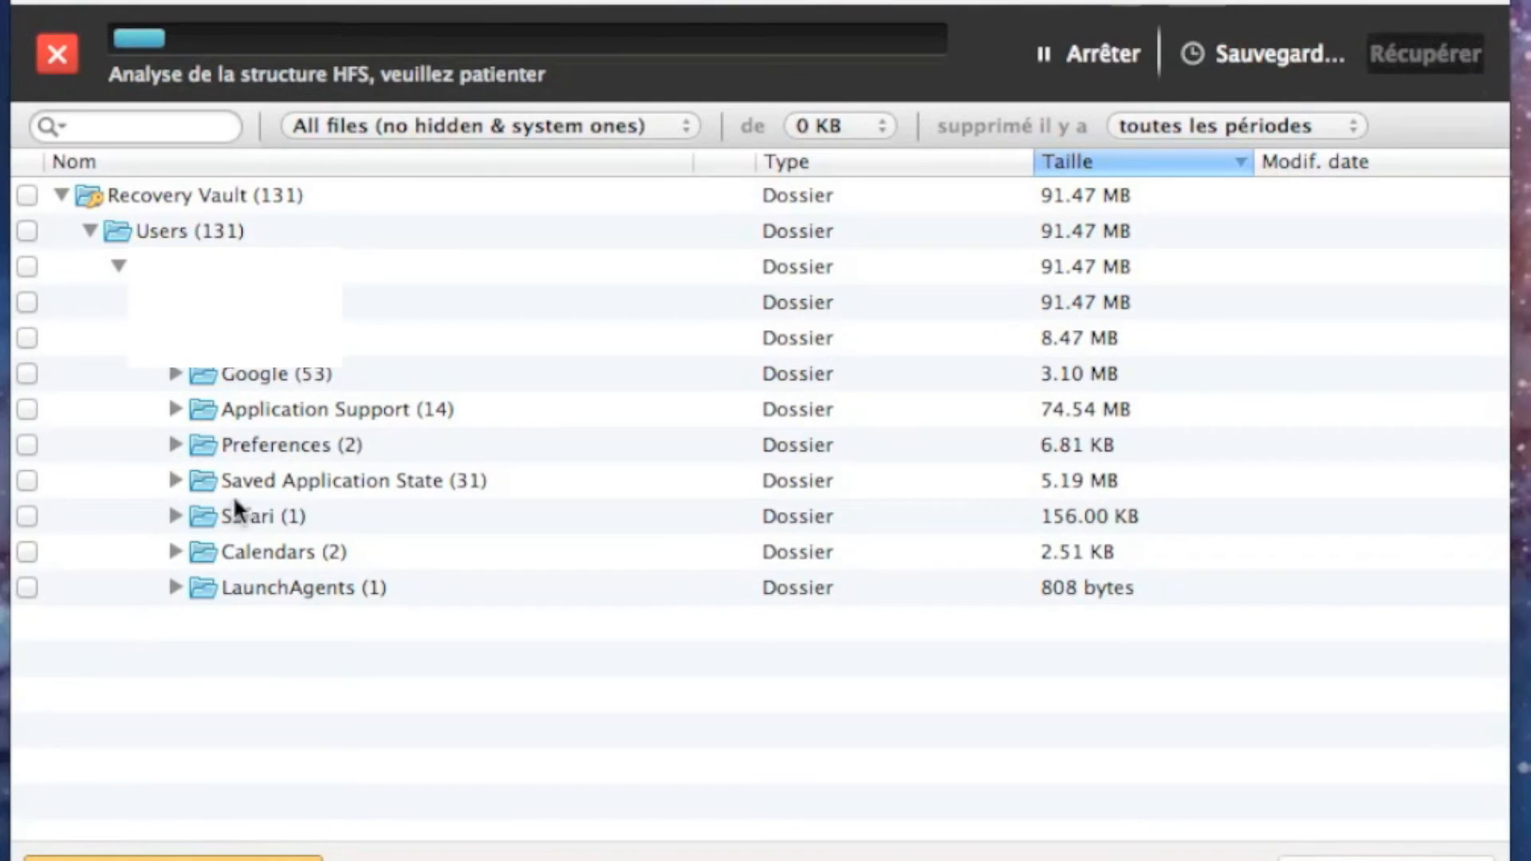
{"action": "left_click", "coordinate": [147, 302]}
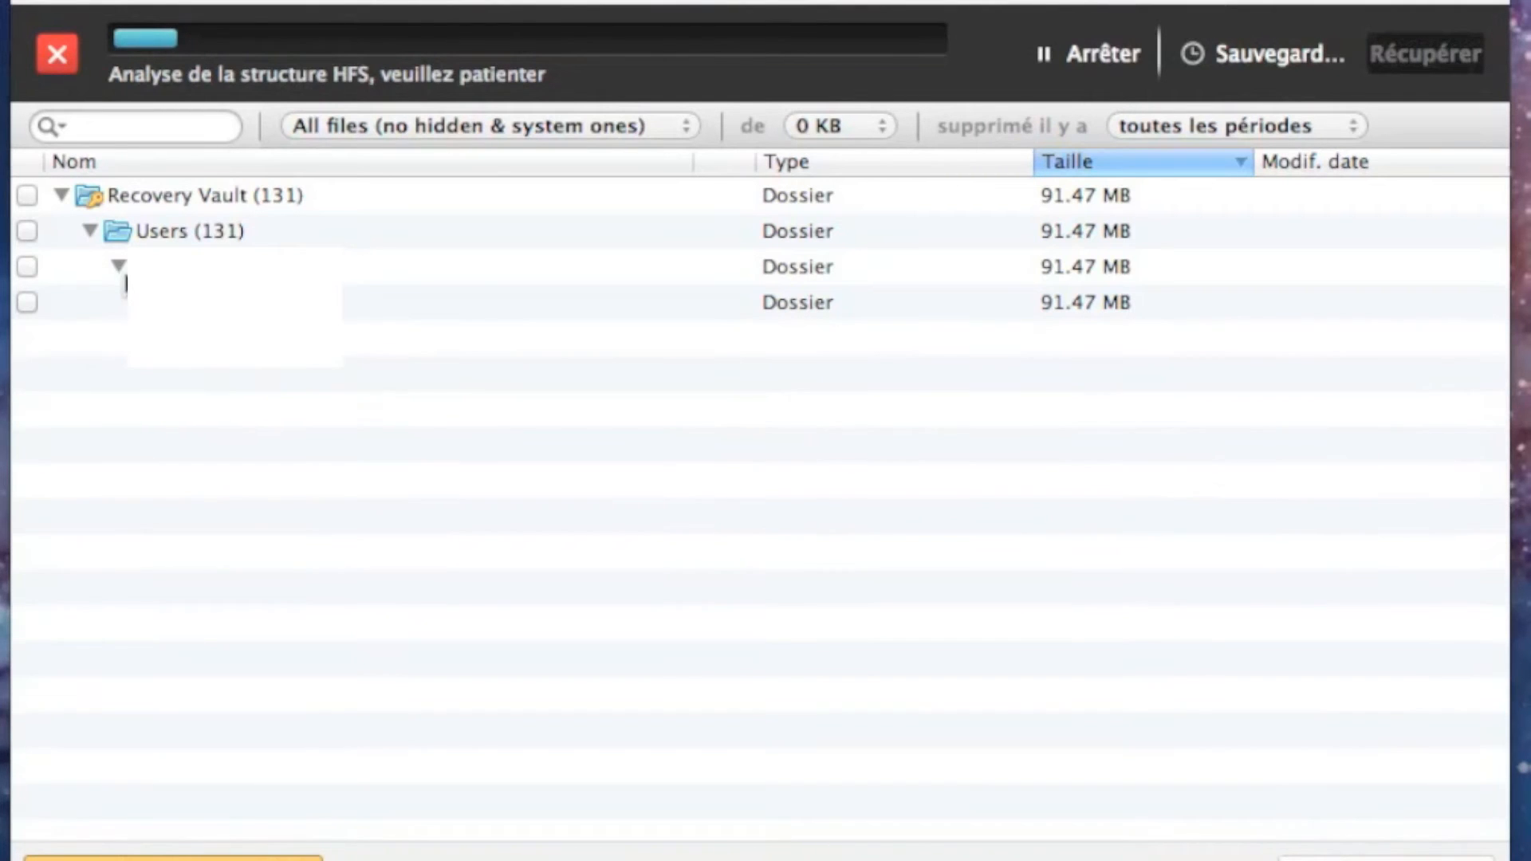
{"action": "left_click", "coordinate": [118, 265]}
{"action": "left_click", "coordinate": [89, 232]}
{"action": "left_click", "coordinate": [64, 196]}
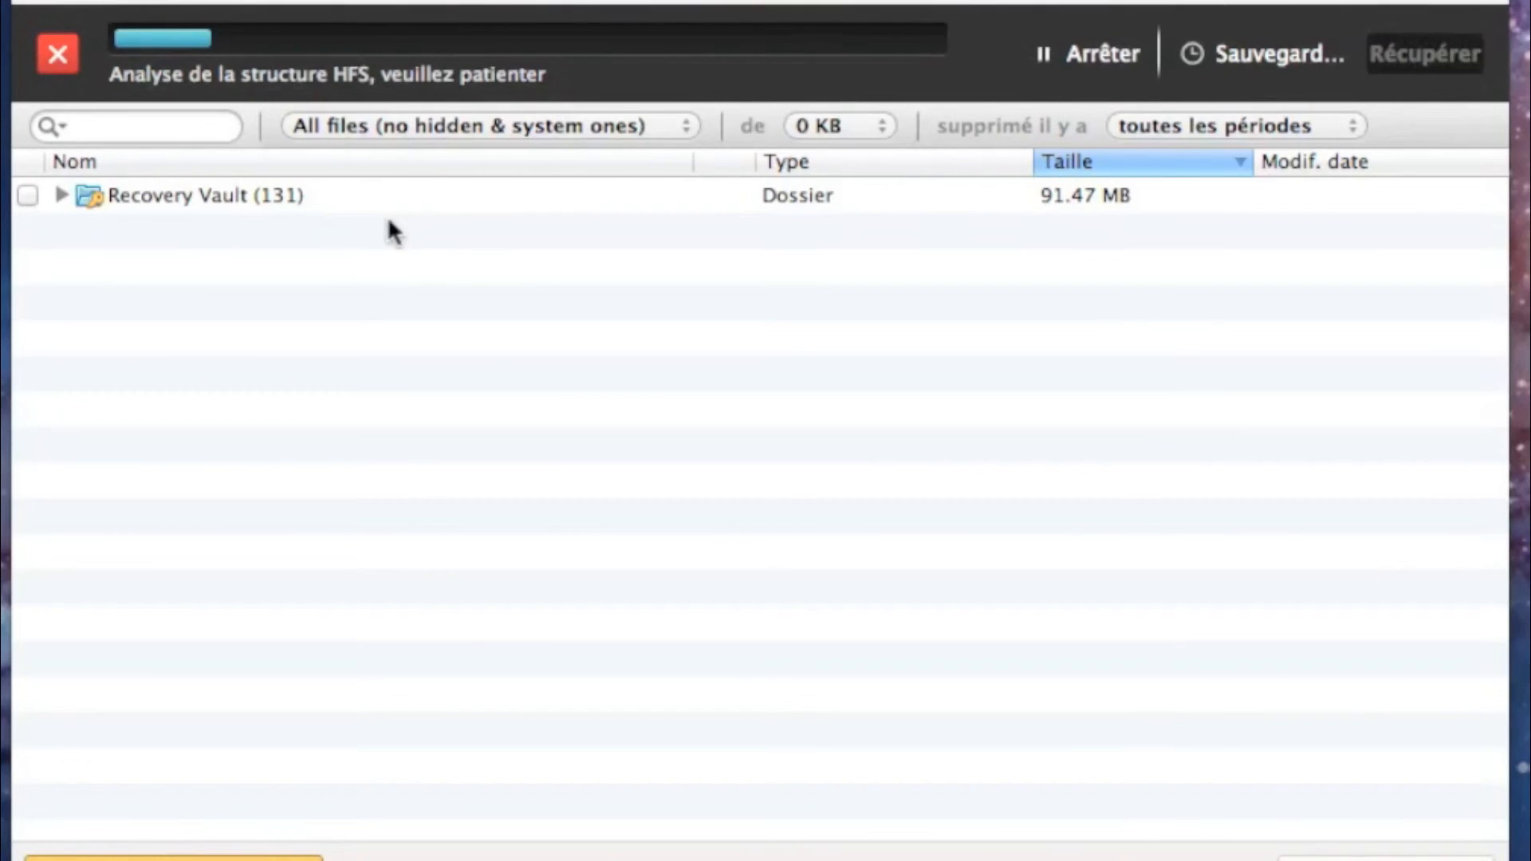
- Select the Recovery Vault folder and stop the running scan of the partition
{"action": "left_click", "coordinate": [343, 195]}
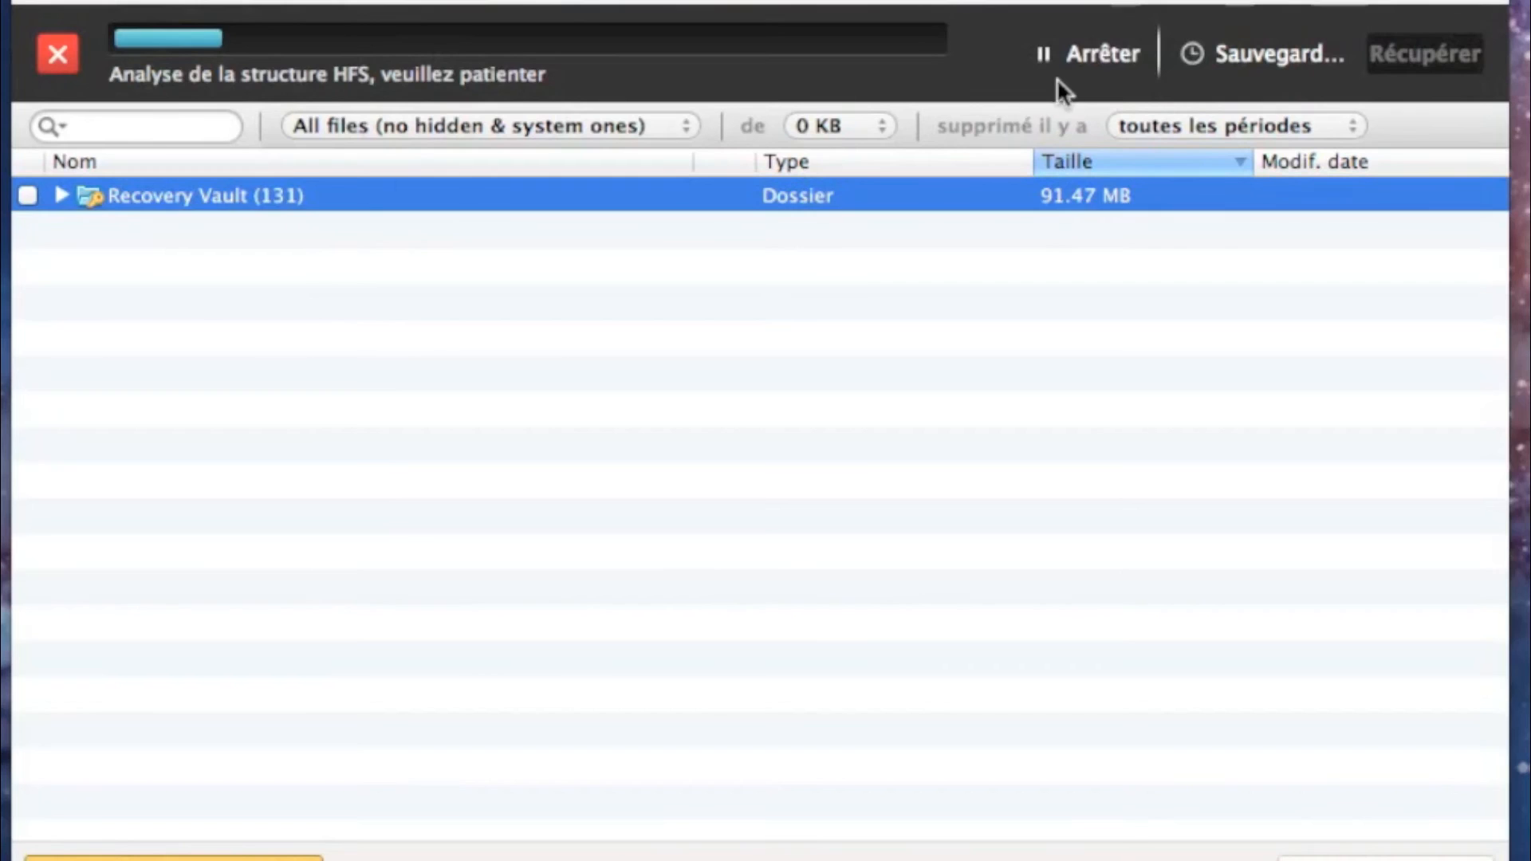
{"action": "left_click", "coordinate": [1072, 58]}
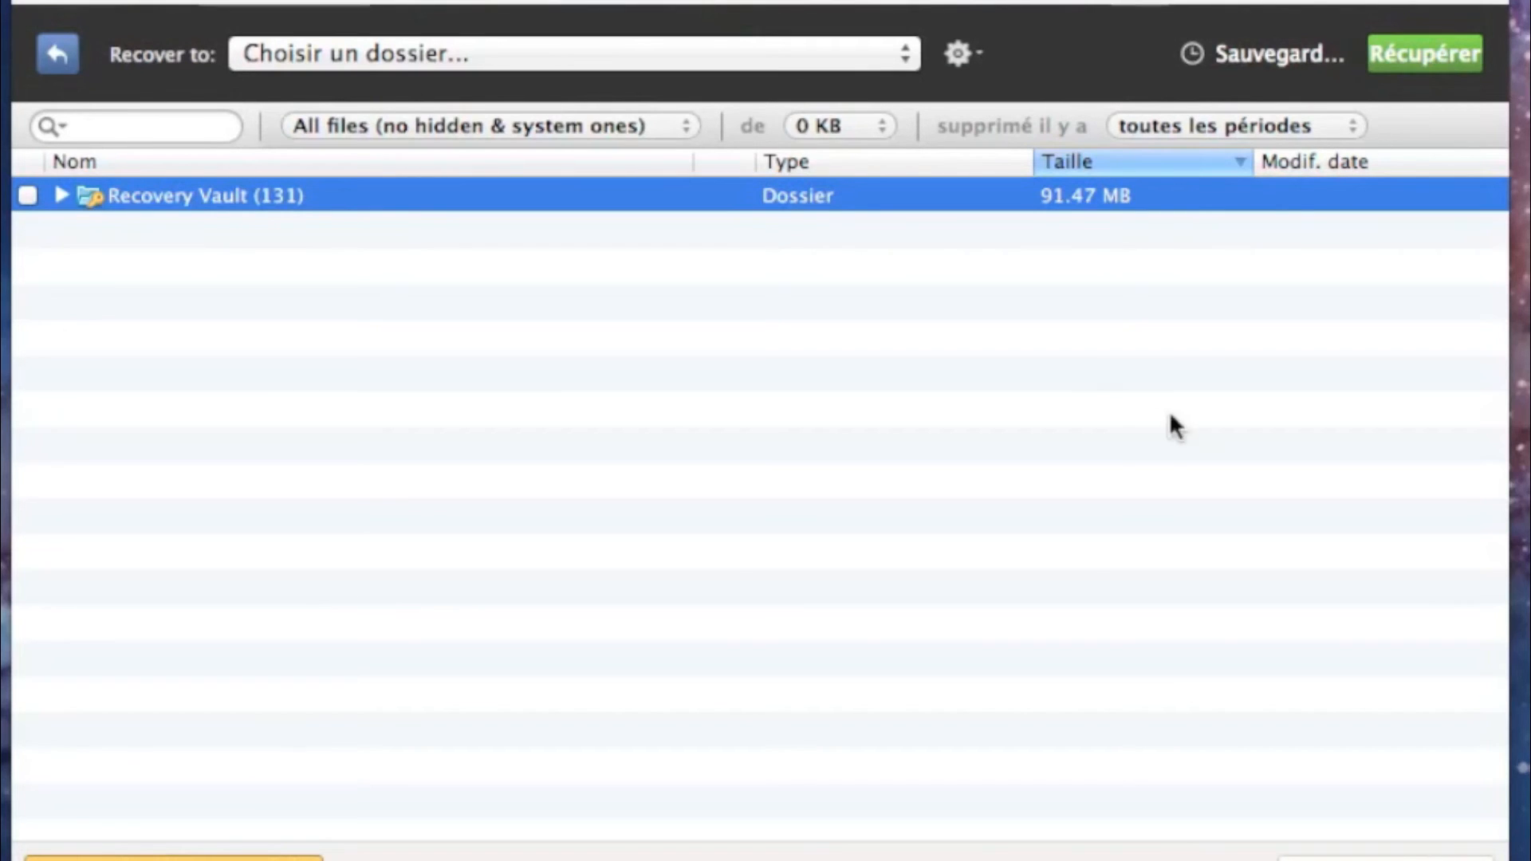
- View the PRO offer for mounting scan results, stay with Disk Drill Basic, then tick and untick the Recovery Vault folder
{"action": "left_click", "coordinate": [176, 859]}
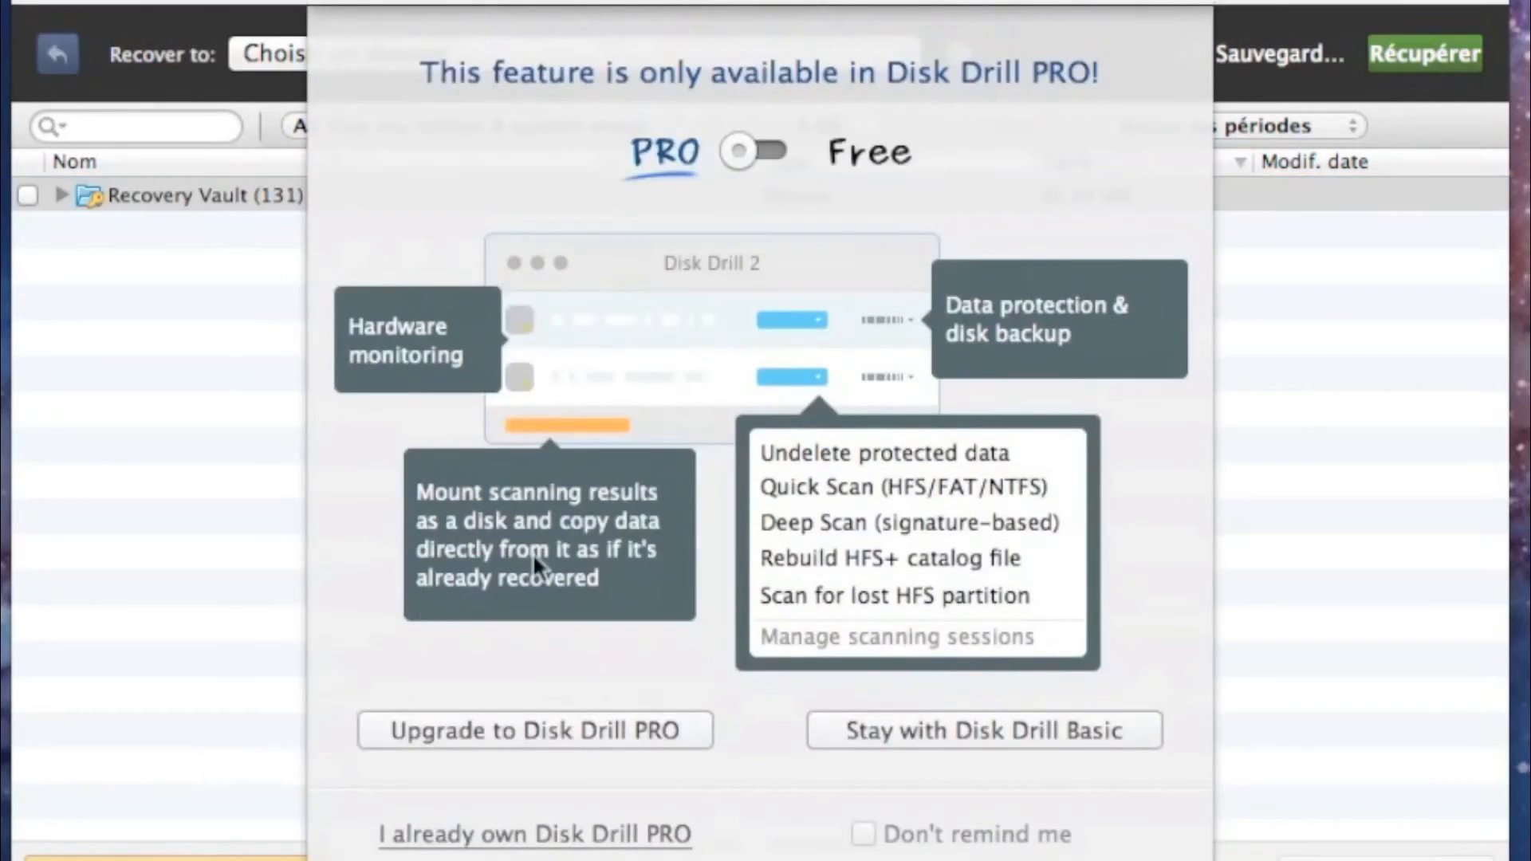
{"action": "left_click", "coordinate": [822, 746]}
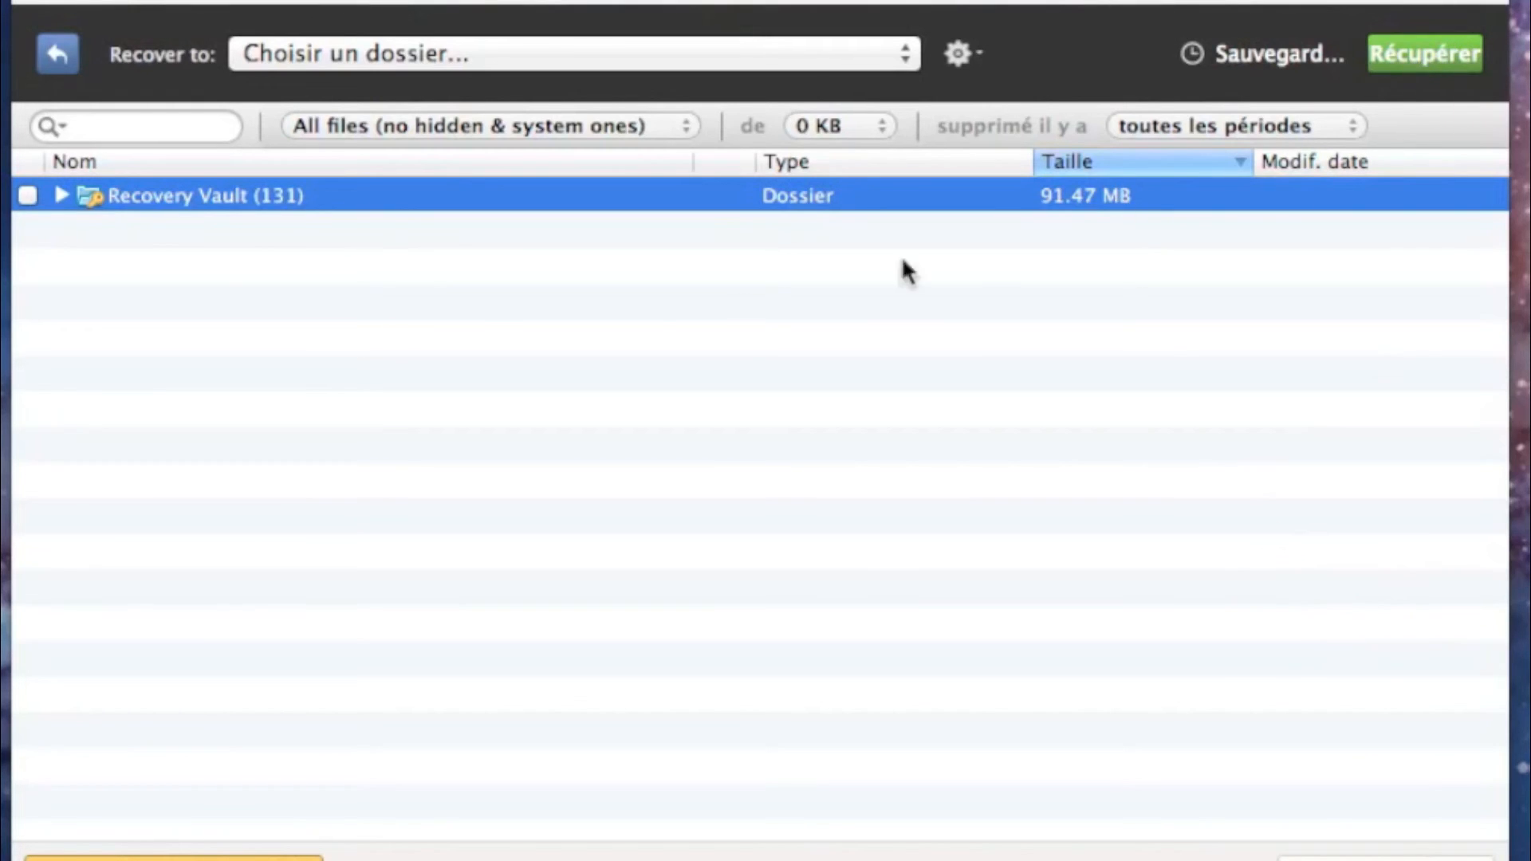
{"action": "left_click", "coordinate": [27, 196]}
{"action": "left_click", "coordinate": [27, 196]}
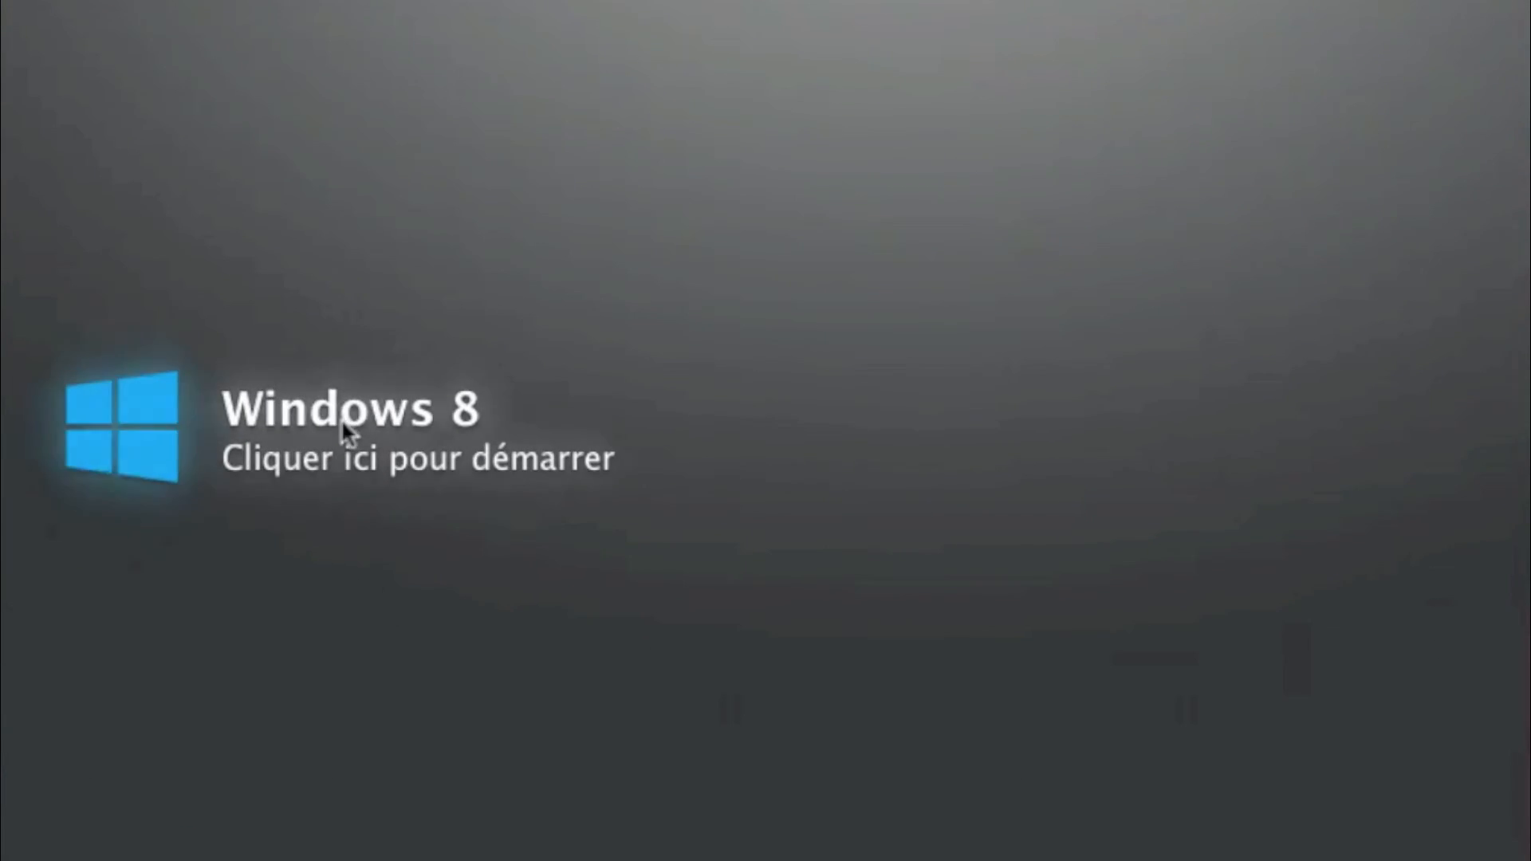
- Switch to the Windows 8 virtual machine, start it and reposition its window
{"action": "left_click", "coordinate": [341, 422]}
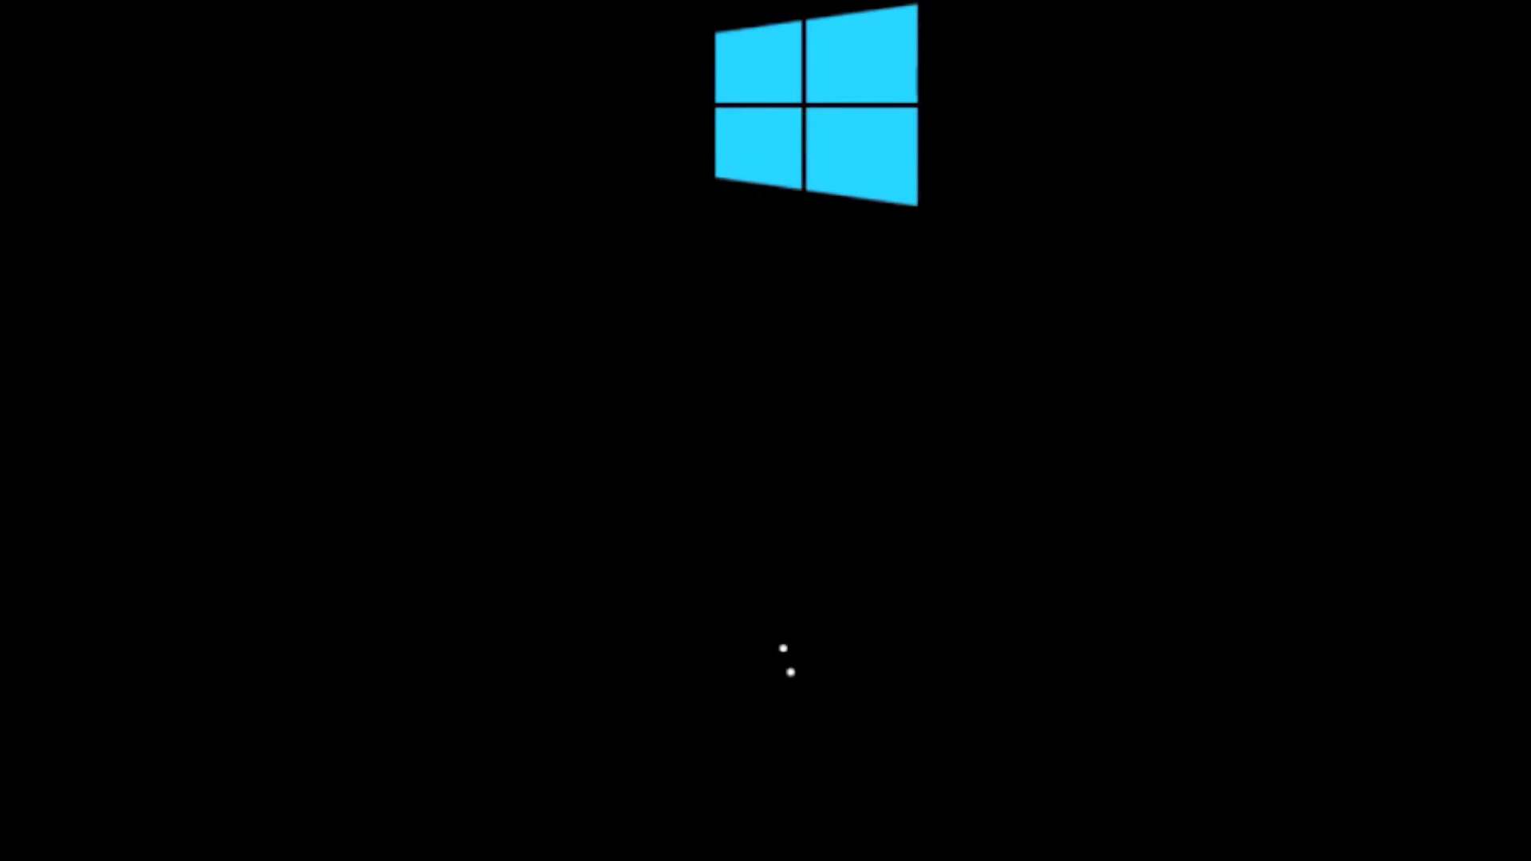
{"action": "left_click_drag", "start_coordinate": [1139, 823], "coordinate": [959, 566]}
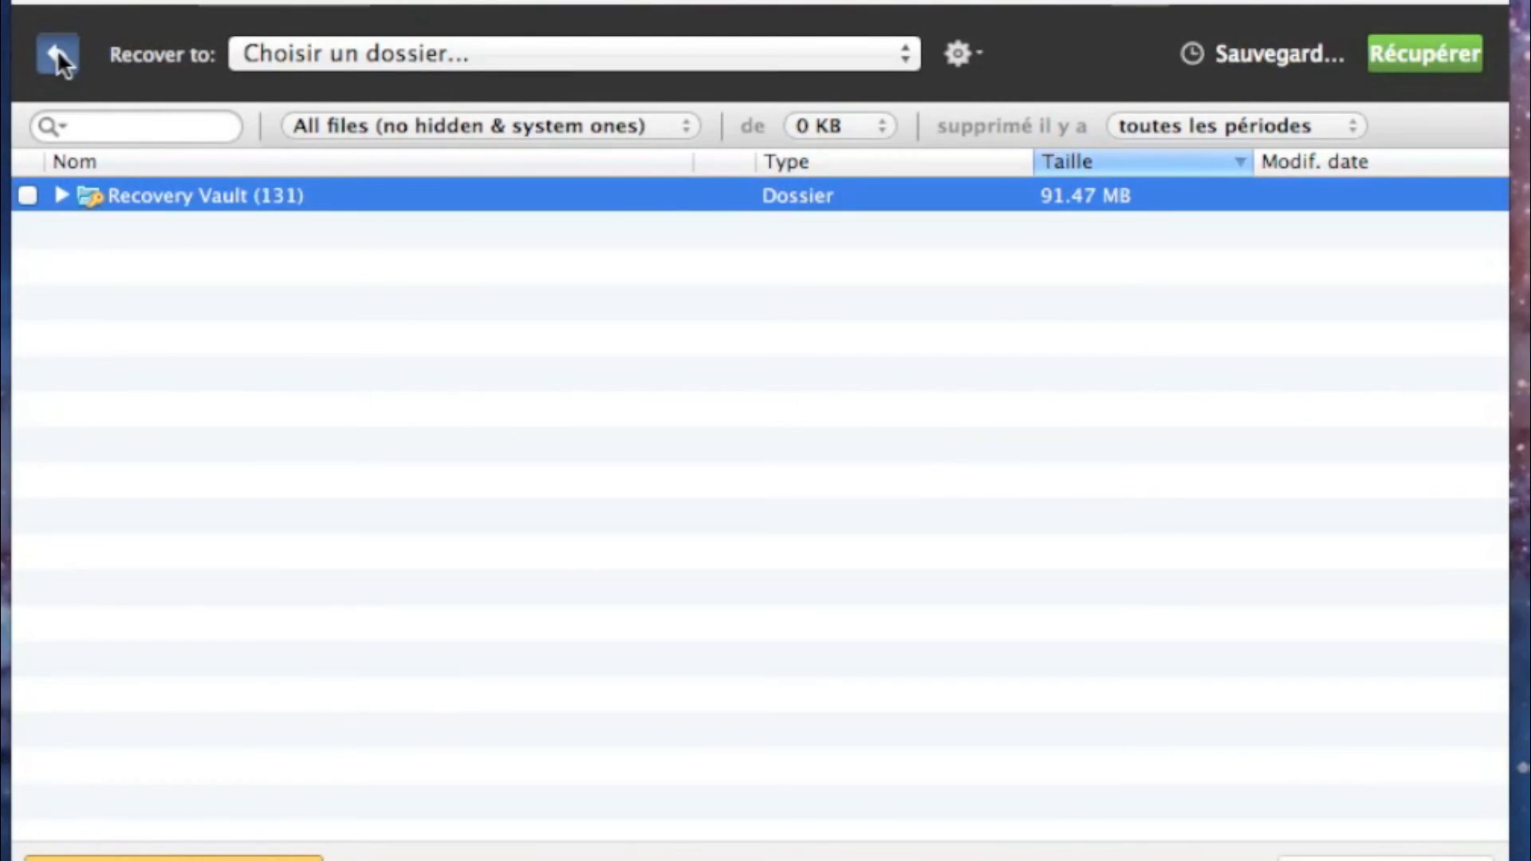
- Switch back to Disk Drill, leave the scan results and acknowledge the saved-session notice to return to the disk list
{"action": "left_click", "coordinate": [55, 52]}
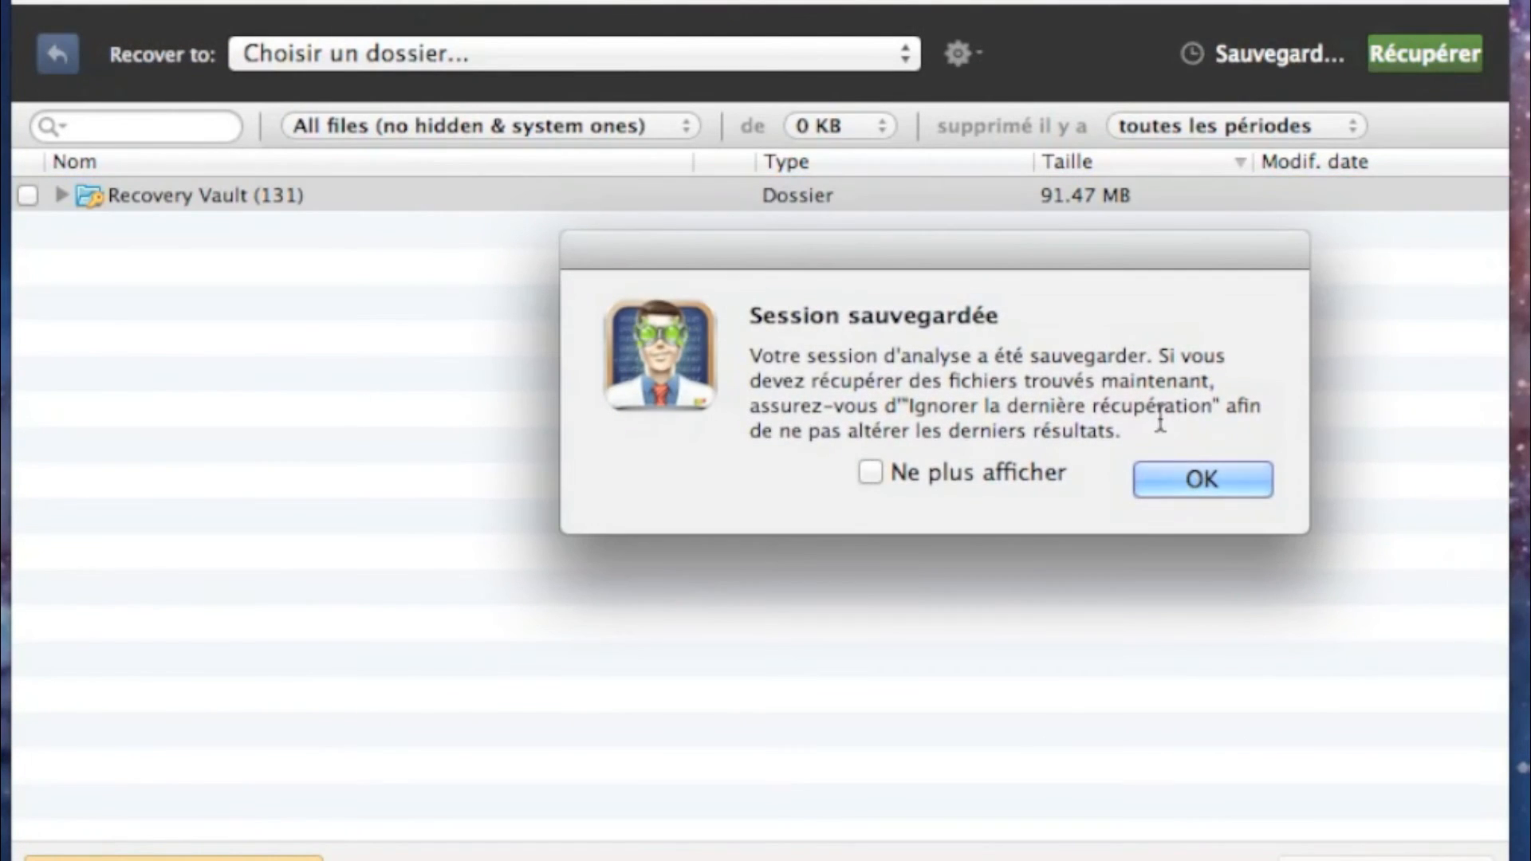
{"action": "left_click", "coordinate": [1180, 487]}
{"action": "scroll", "coordinate": [1091, 169], "scroll_direction": "up", "scroll_amount": 10}
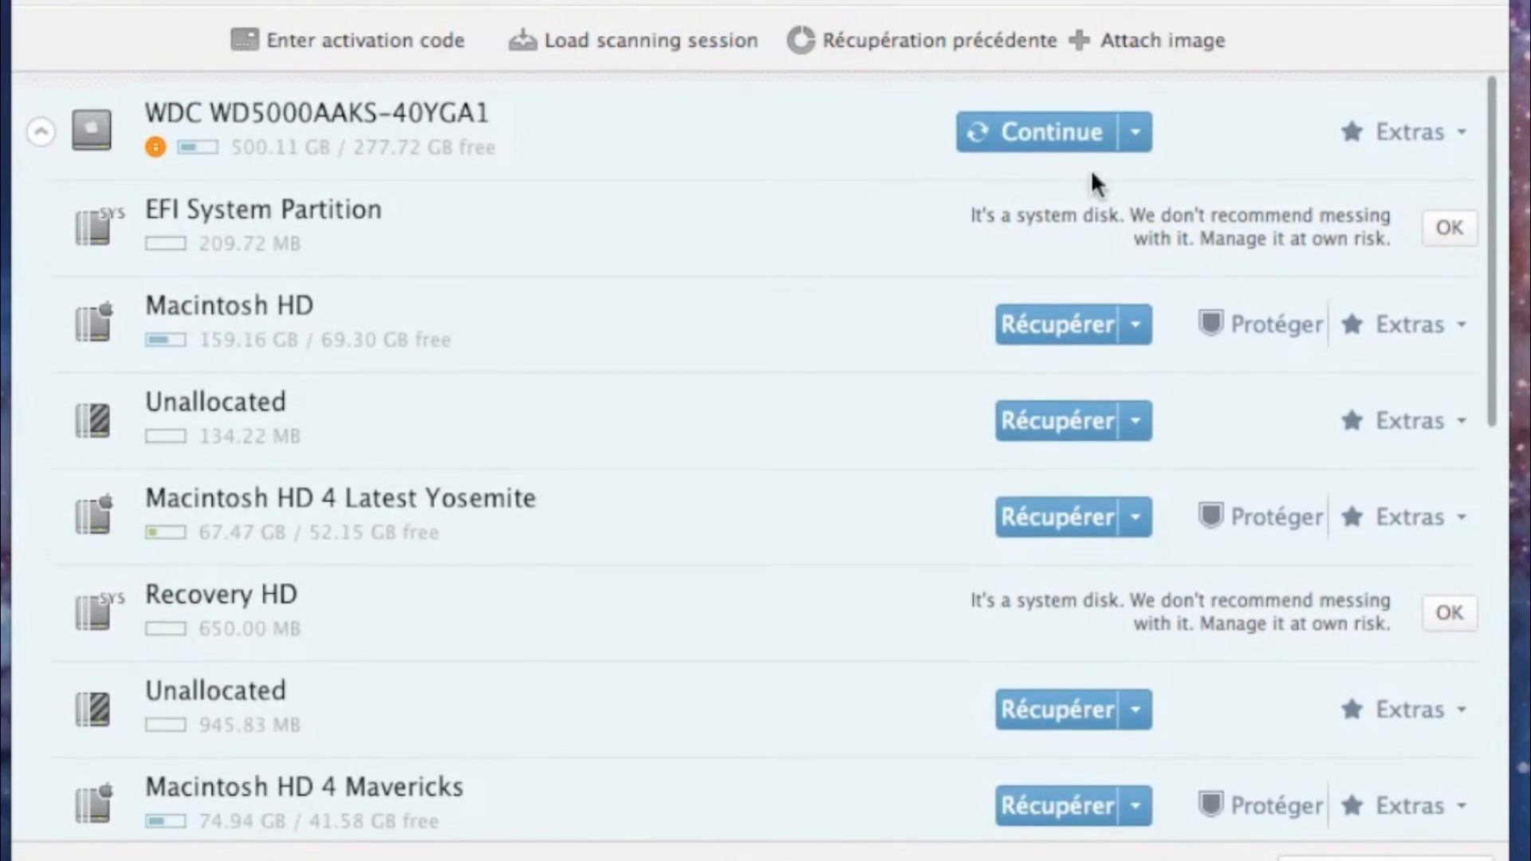
- Continue the saved scanning session of the WDC WD5000AAKS-40YGA1 drive and move the window out of the way
{"action": "left_click", "coordinate": [1012, 120]}
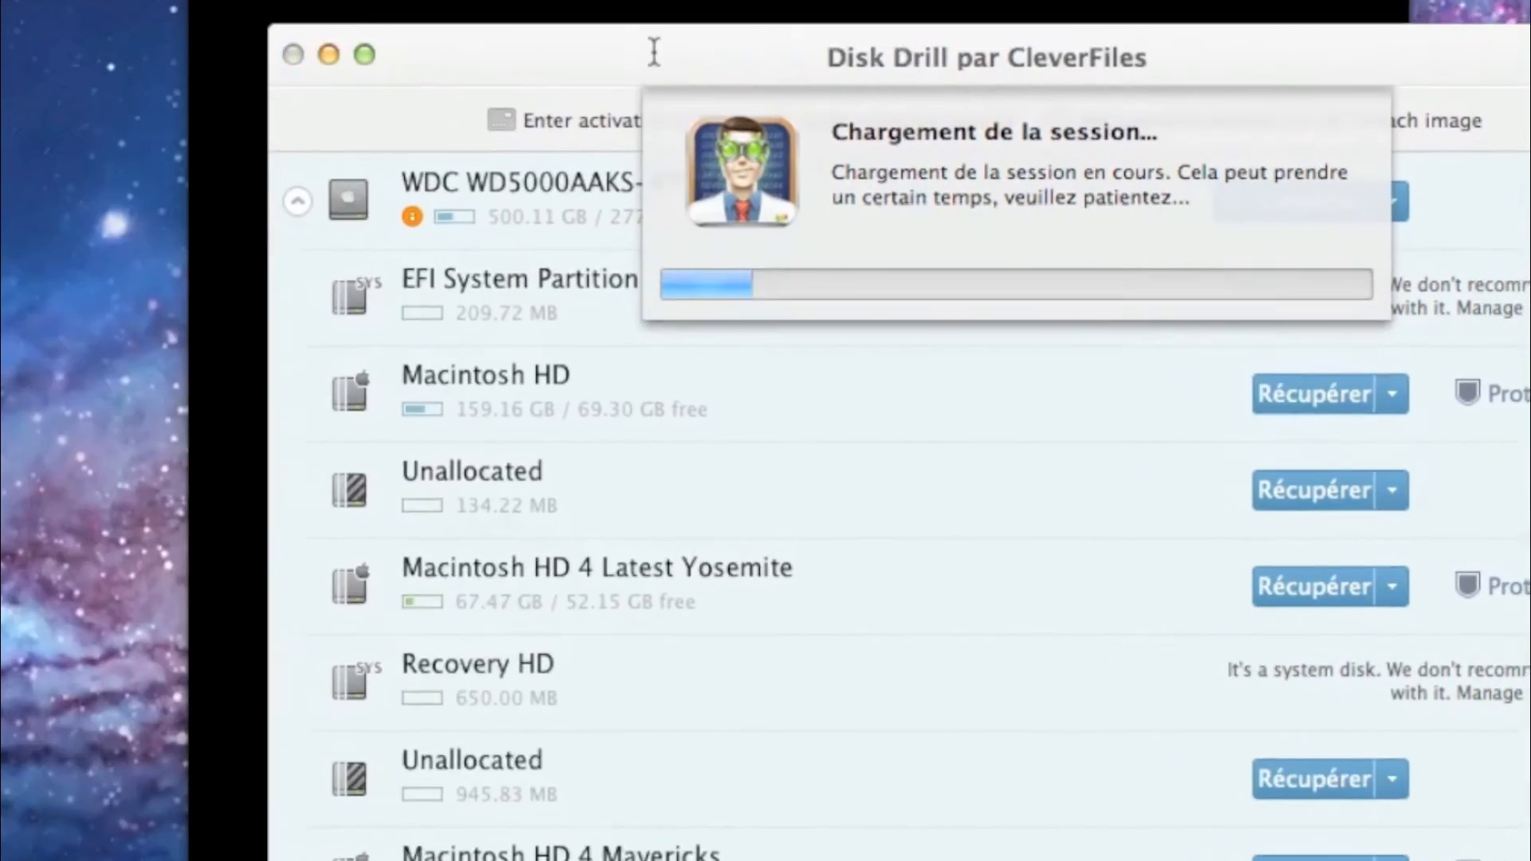
{"action": "left_click_drag", "start_coordinate": [649, 48], "coordinate": [1455, 229]}
{"action": "left_click_drag", "start_coordinate": [1309, 229], "coordinate": [1529, 86]}
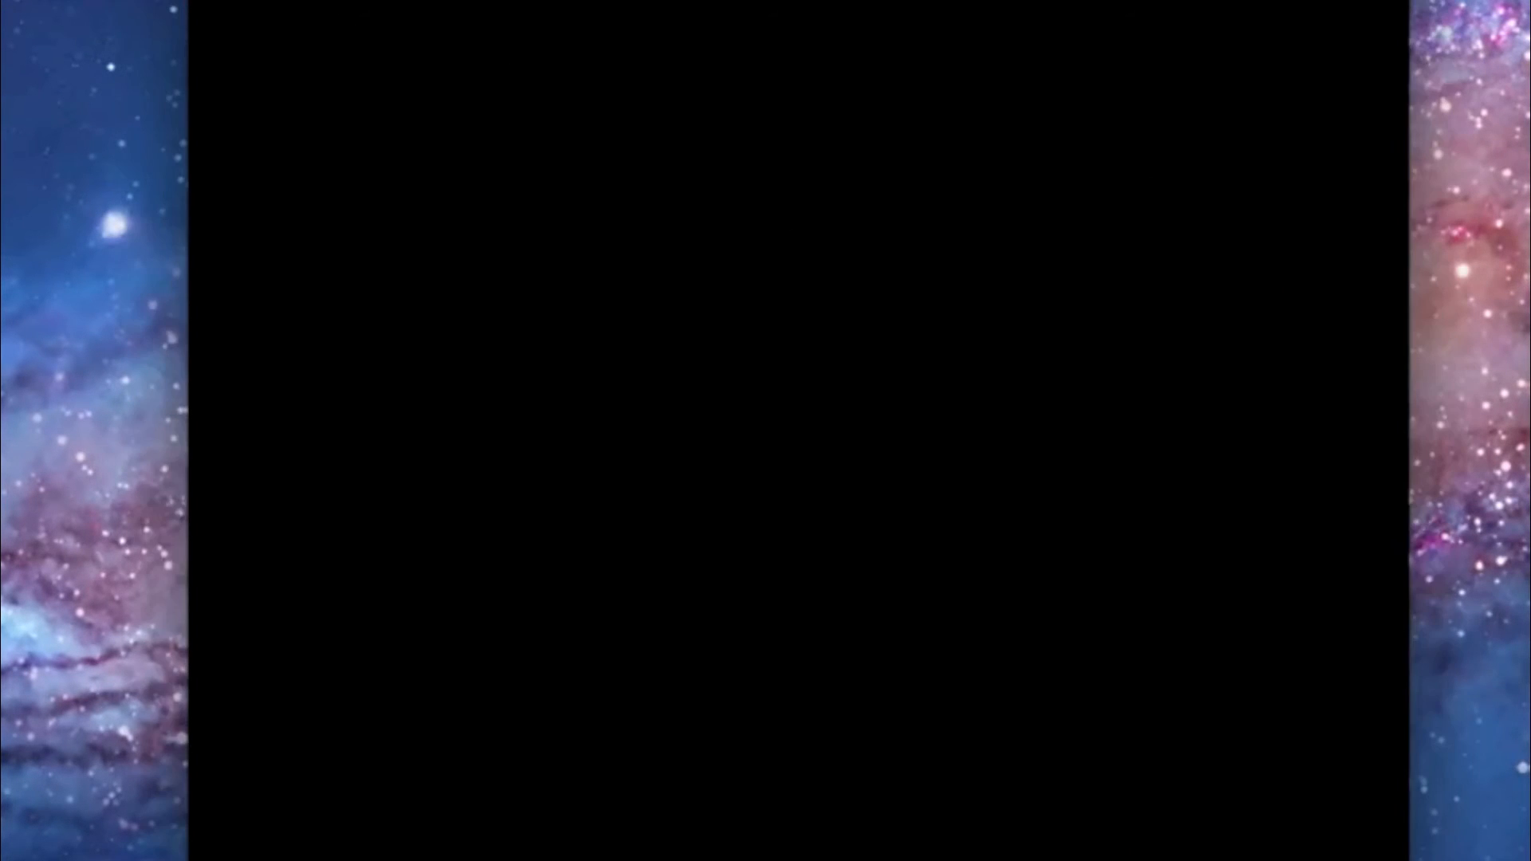
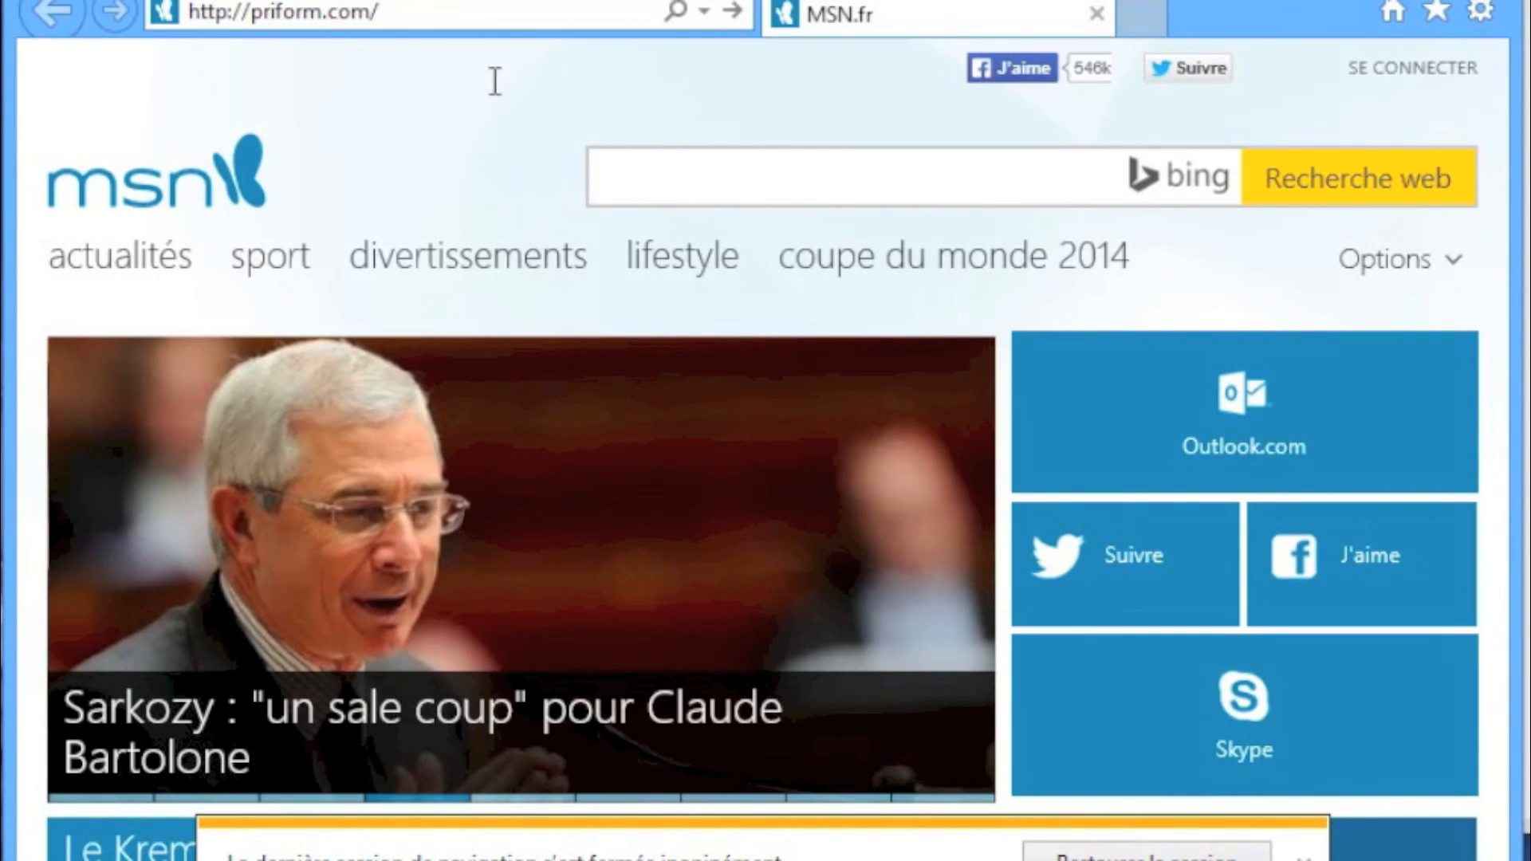
- Try to reach the recovery software publisher's website at priform.com in Internet Explorer
{"action": "key", "text": "Return"}
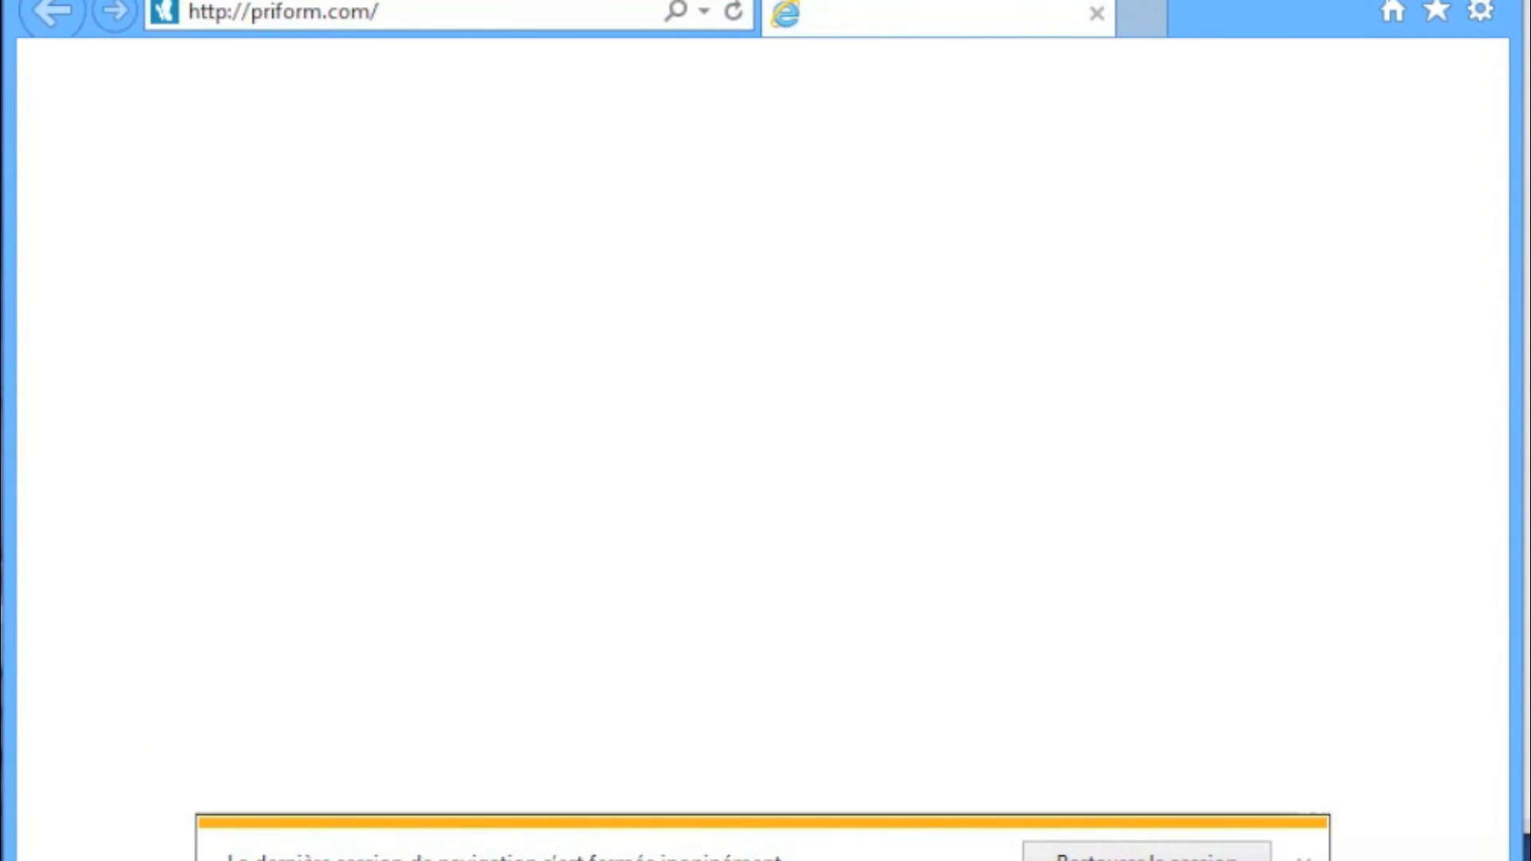
{"action": "key", "text": "super+e"}
{"action": "left_click_drag", "start_coordinate": [1355, 0], "coordinate": [539, 0]}
{"action": "left_click", "coordinate": [1439, 0]}
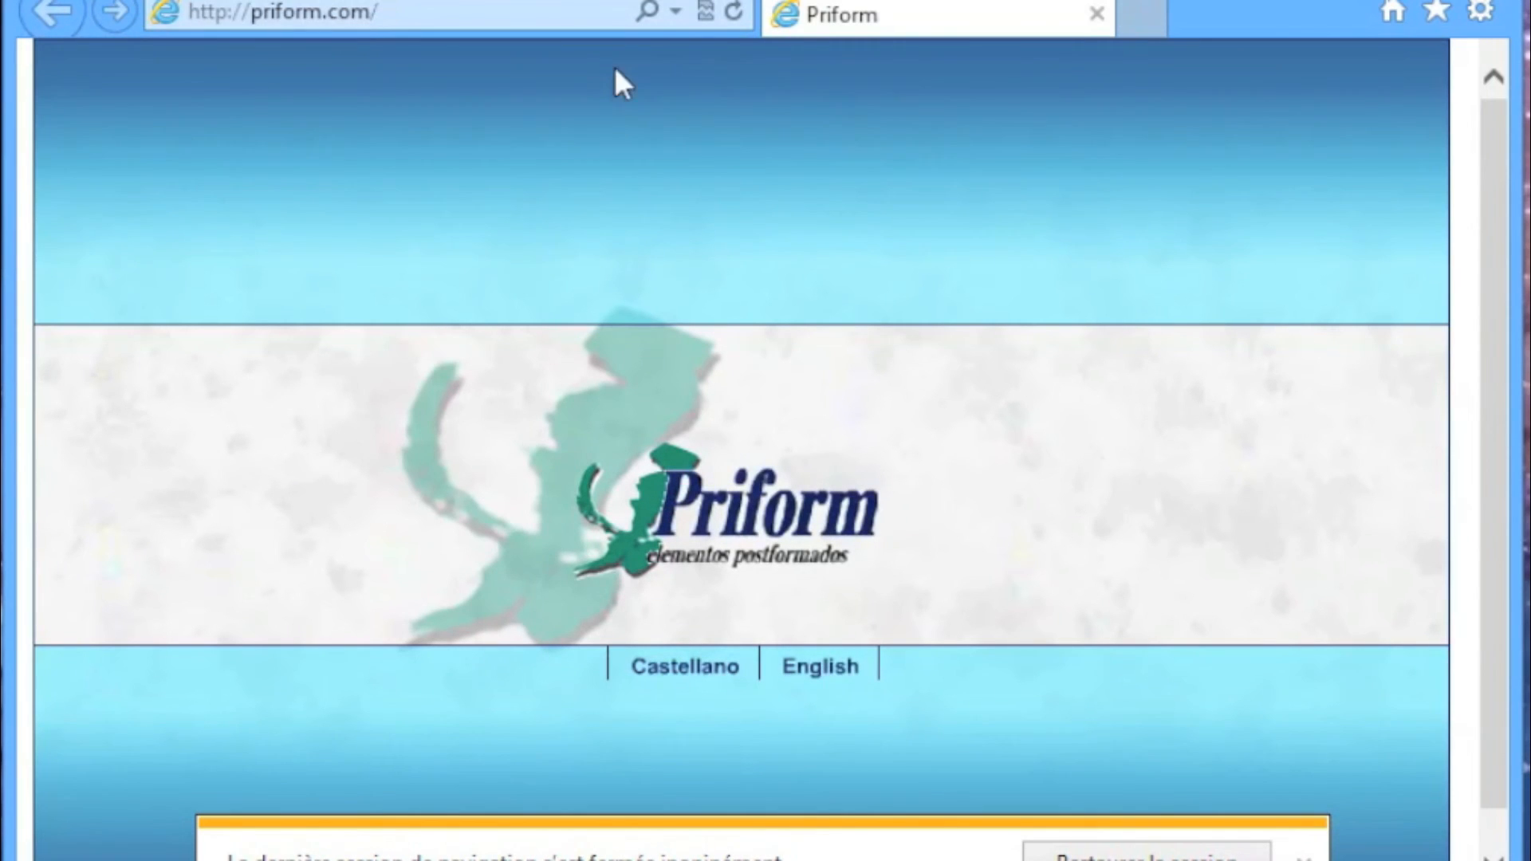
- Load the recuva.com website in place of the current page
{"action": "left_click", "coordinate": [434, 16]}
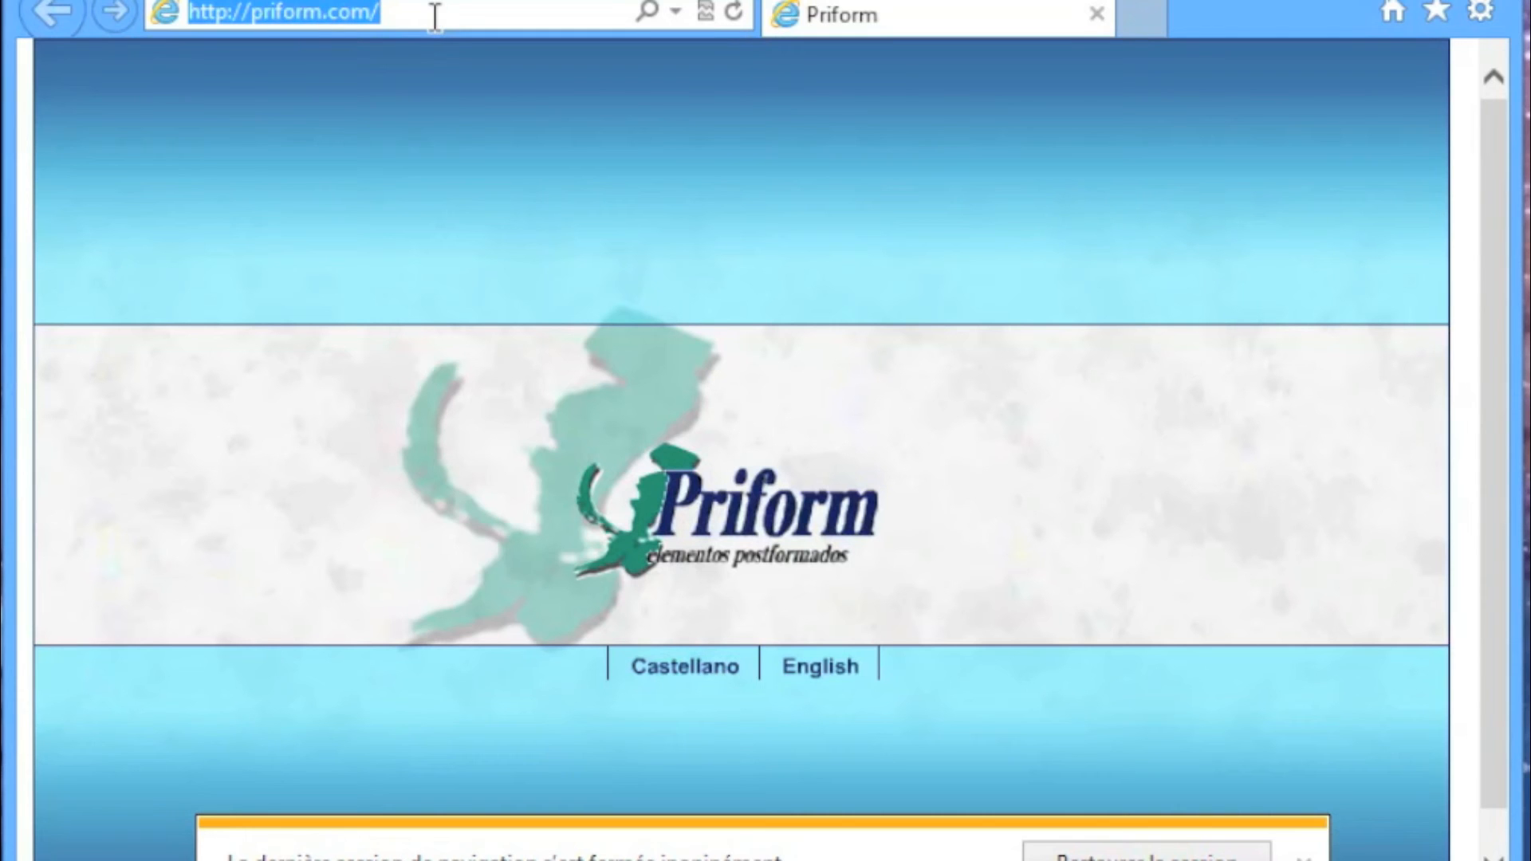
{"action": "type", "text": "recu"}
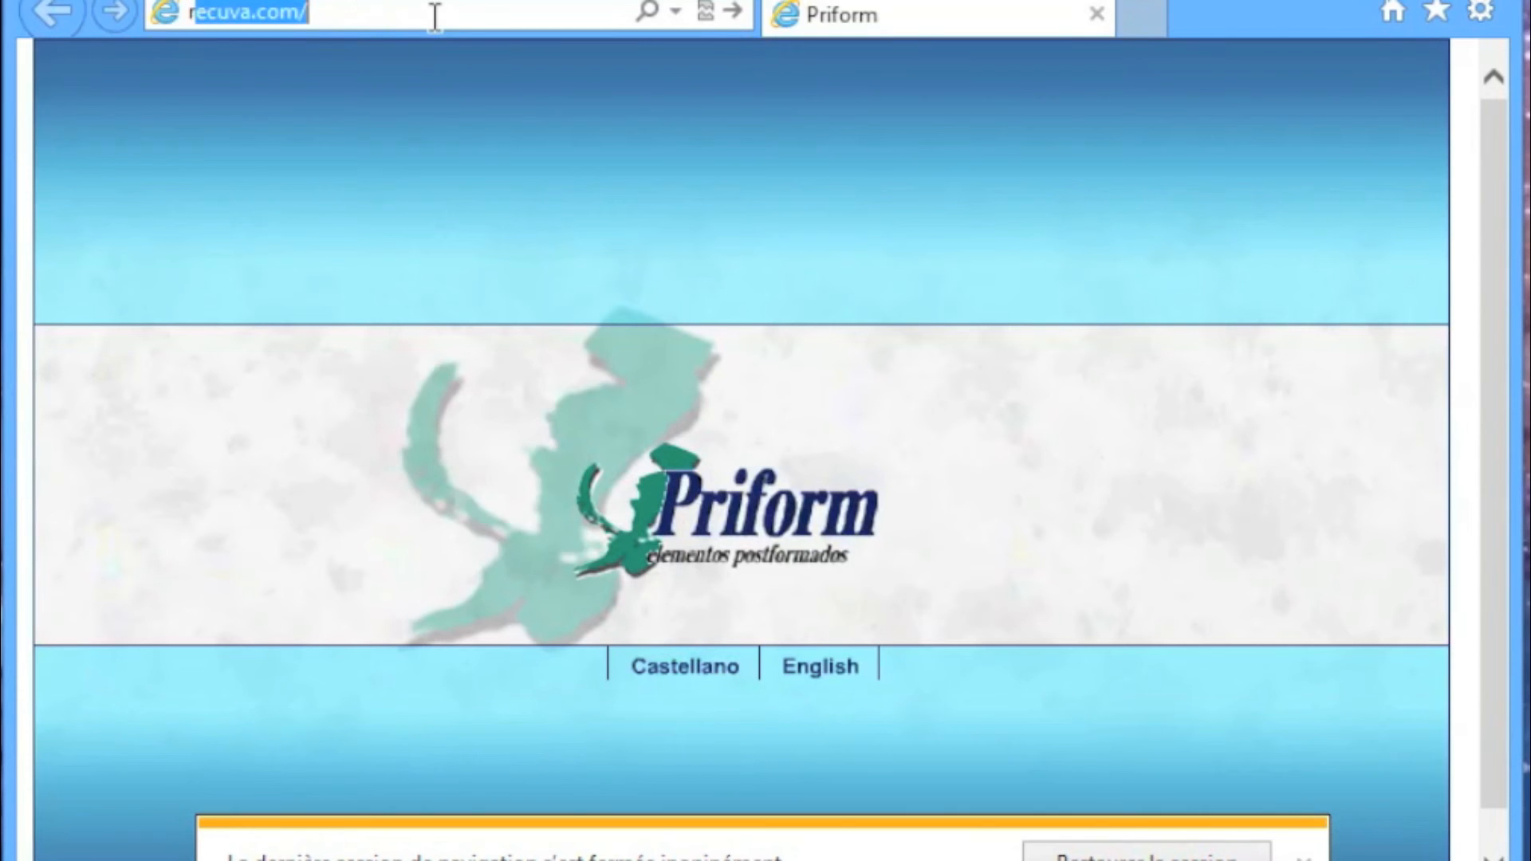
{"action": "type", "text": "va"}
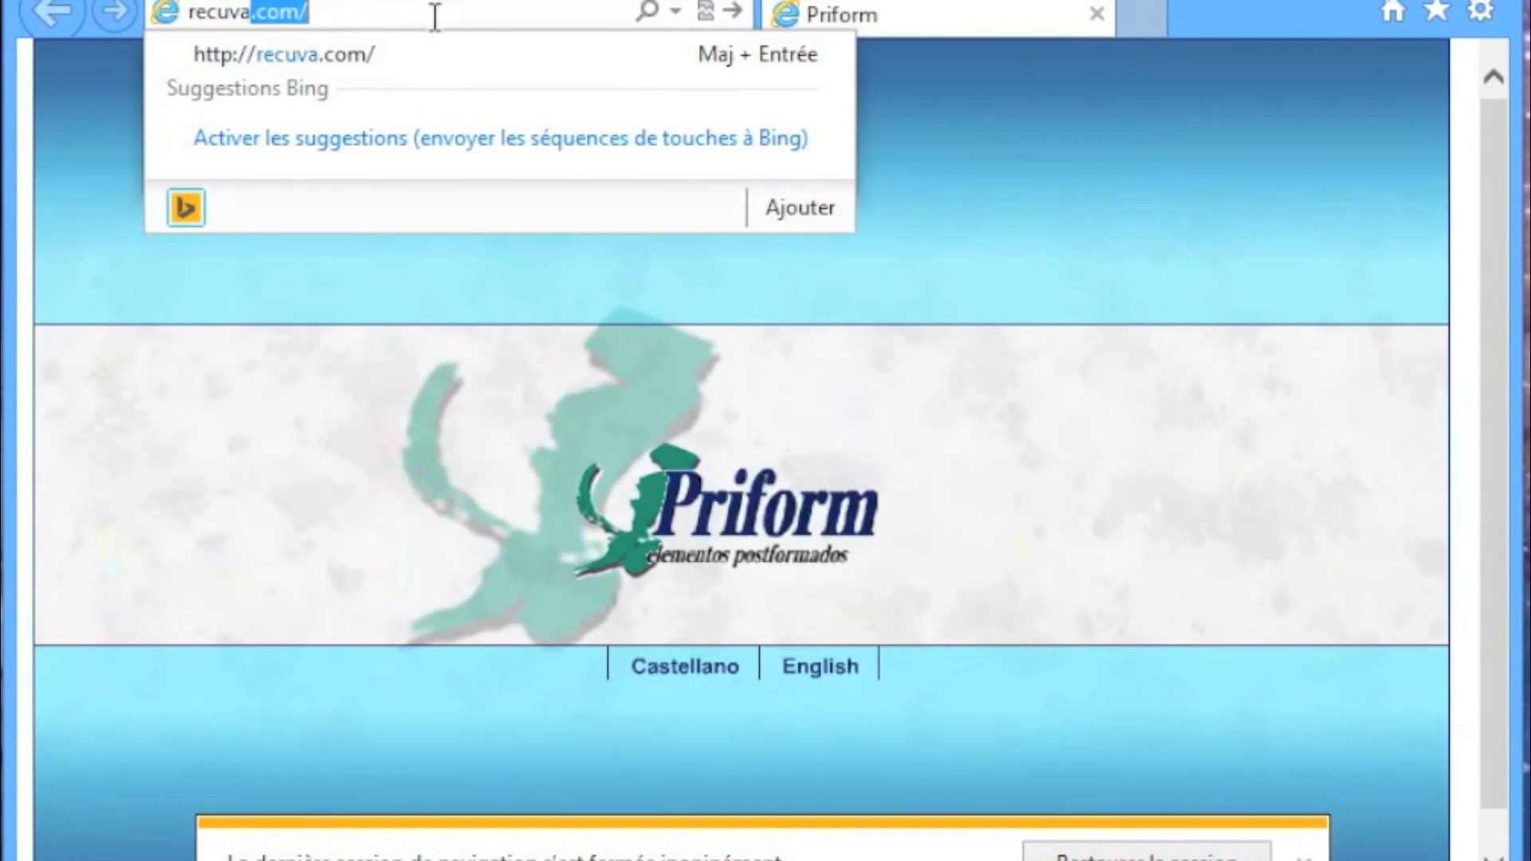
{"action": "key", "text": "Return"}
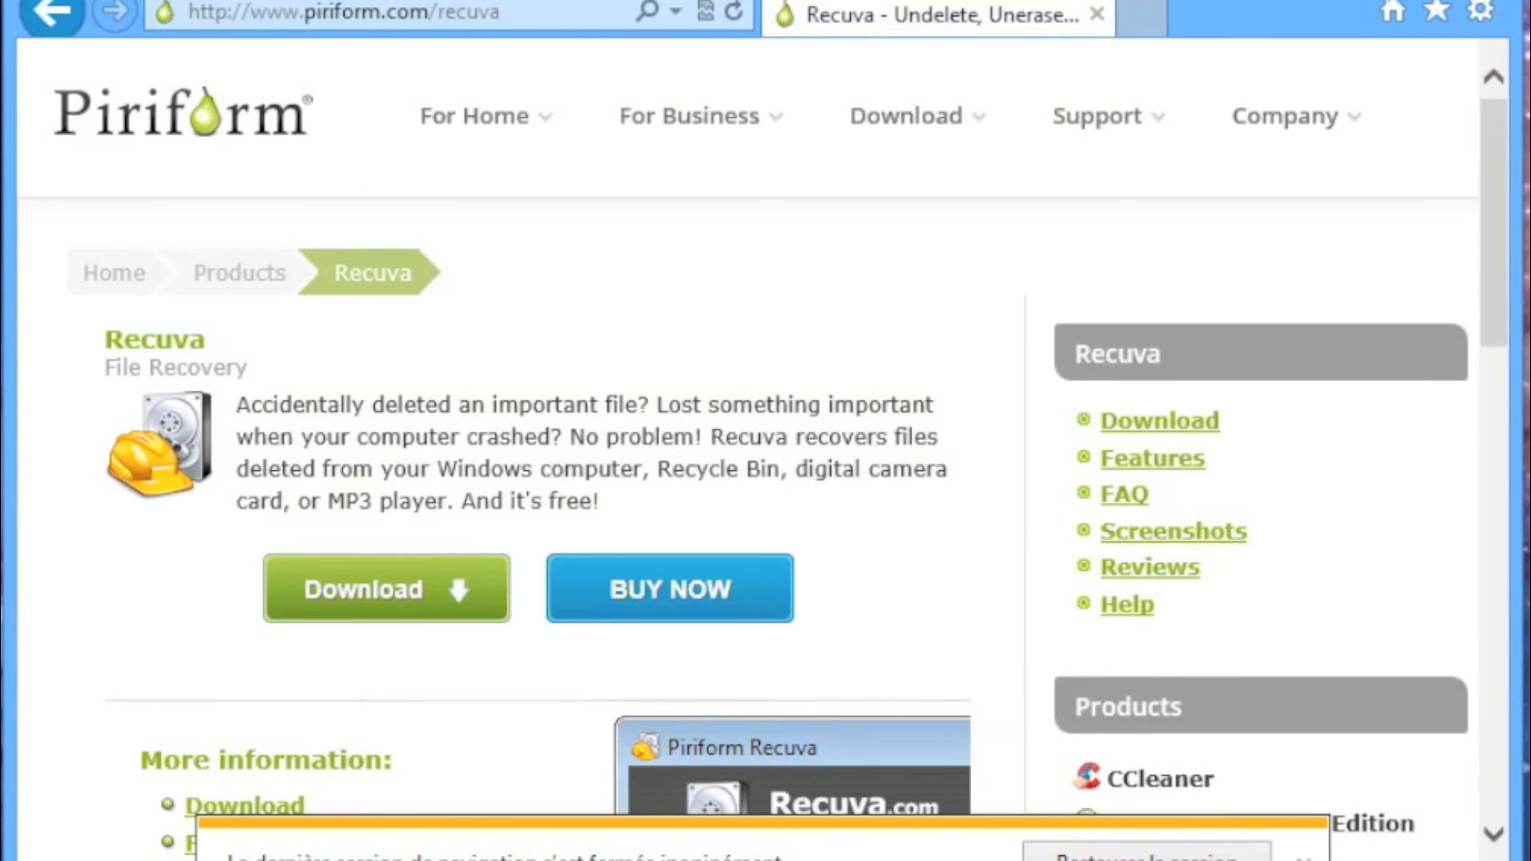
- Launch Recuva, allow it to make changes to the computer, and keep Tous les fichiers as the file type in its wizard
{"action": "left_click", "coordinate": [1515, 305]}
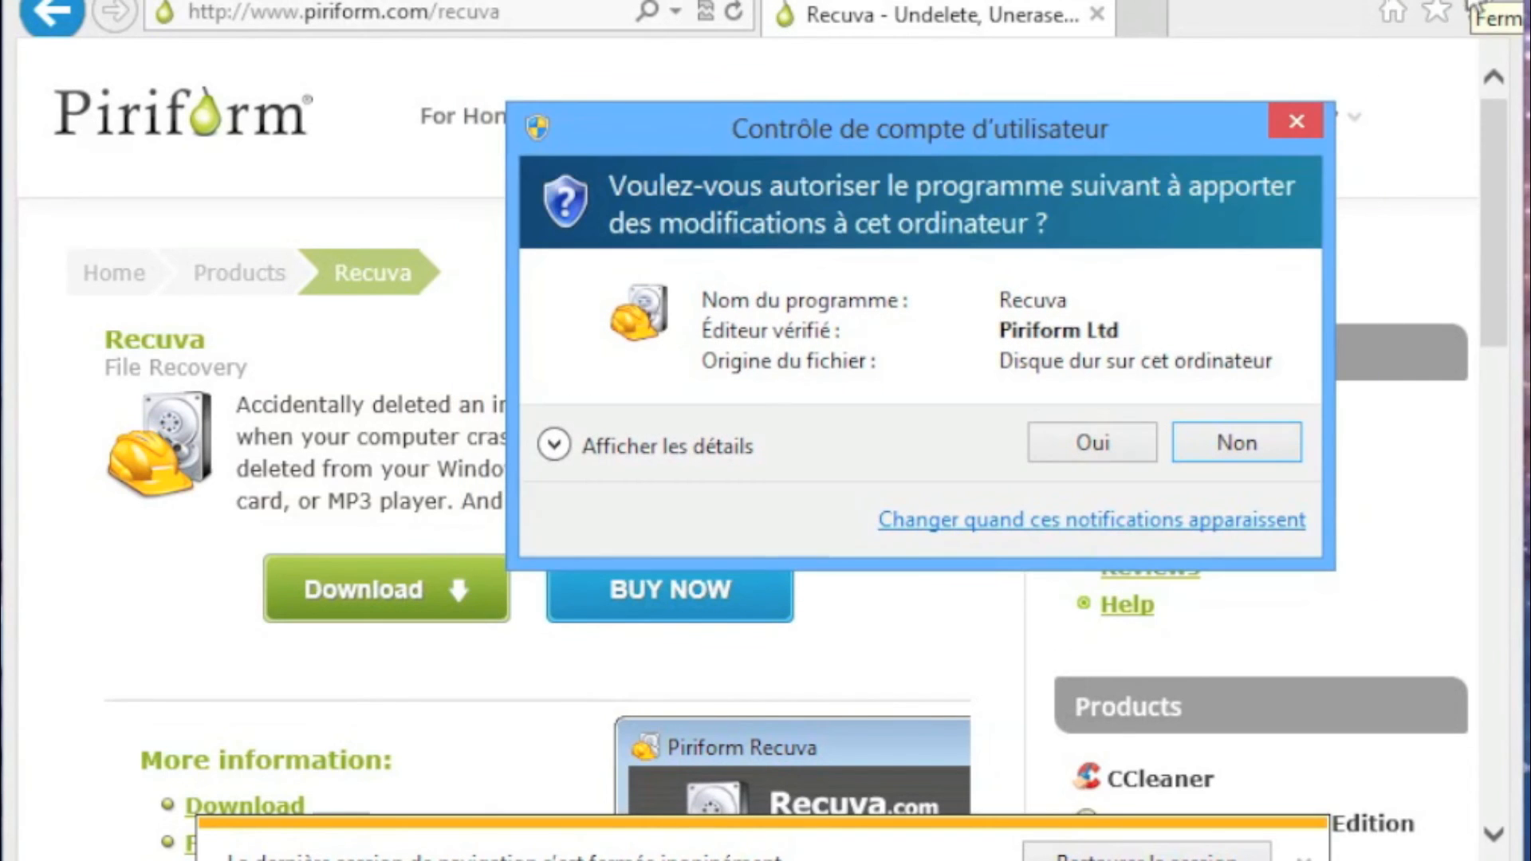
{"action": "left_click", "coordinate": [1077, 443]}
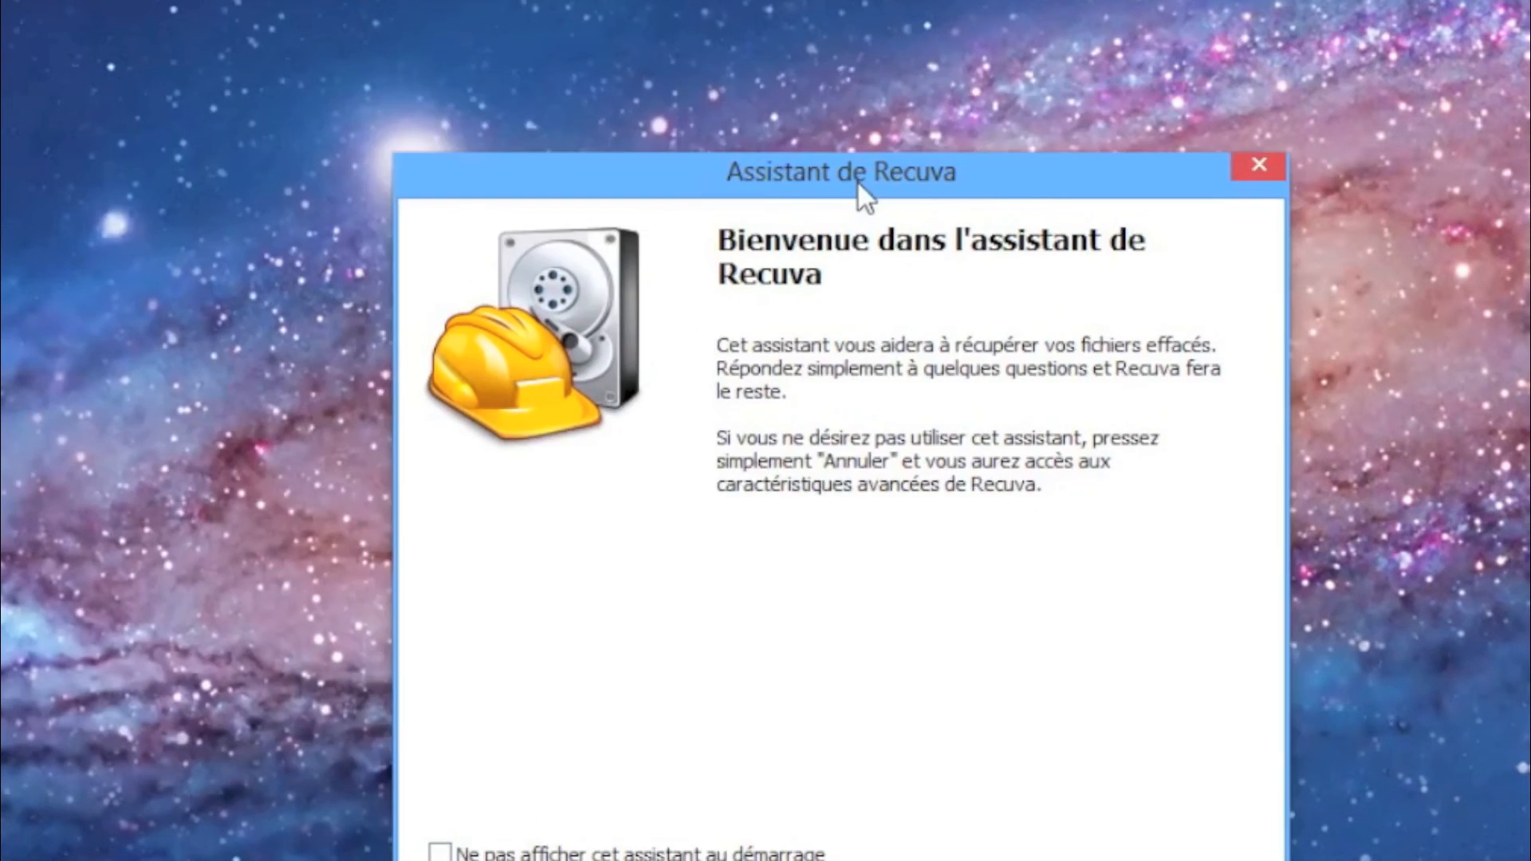
{"action": "left_click", "coordinate": [1031, 807]}
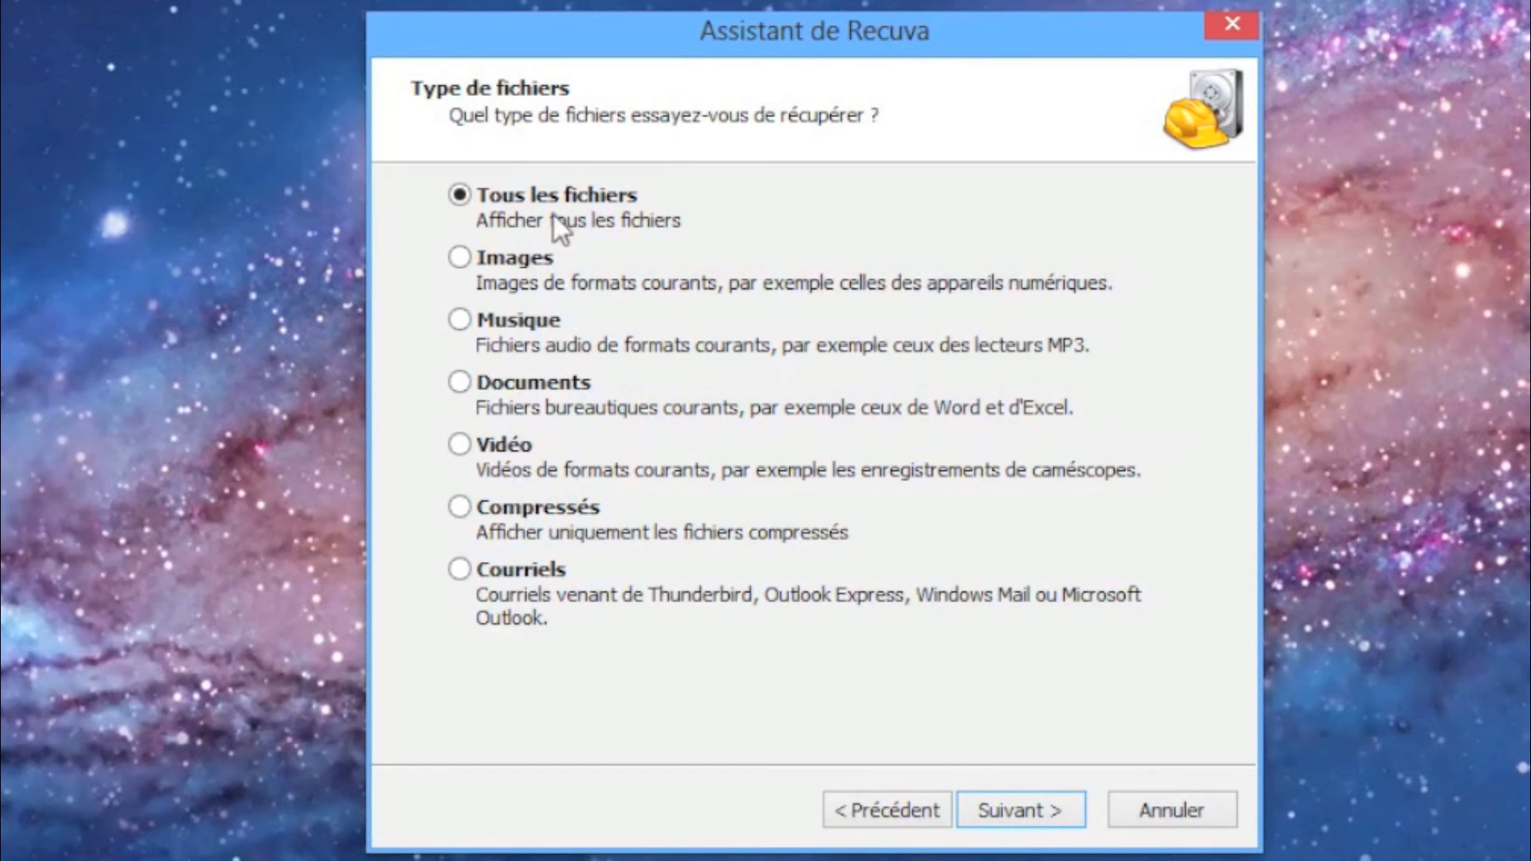
{"action": "left_click", "coordinate": [1011, 806]}
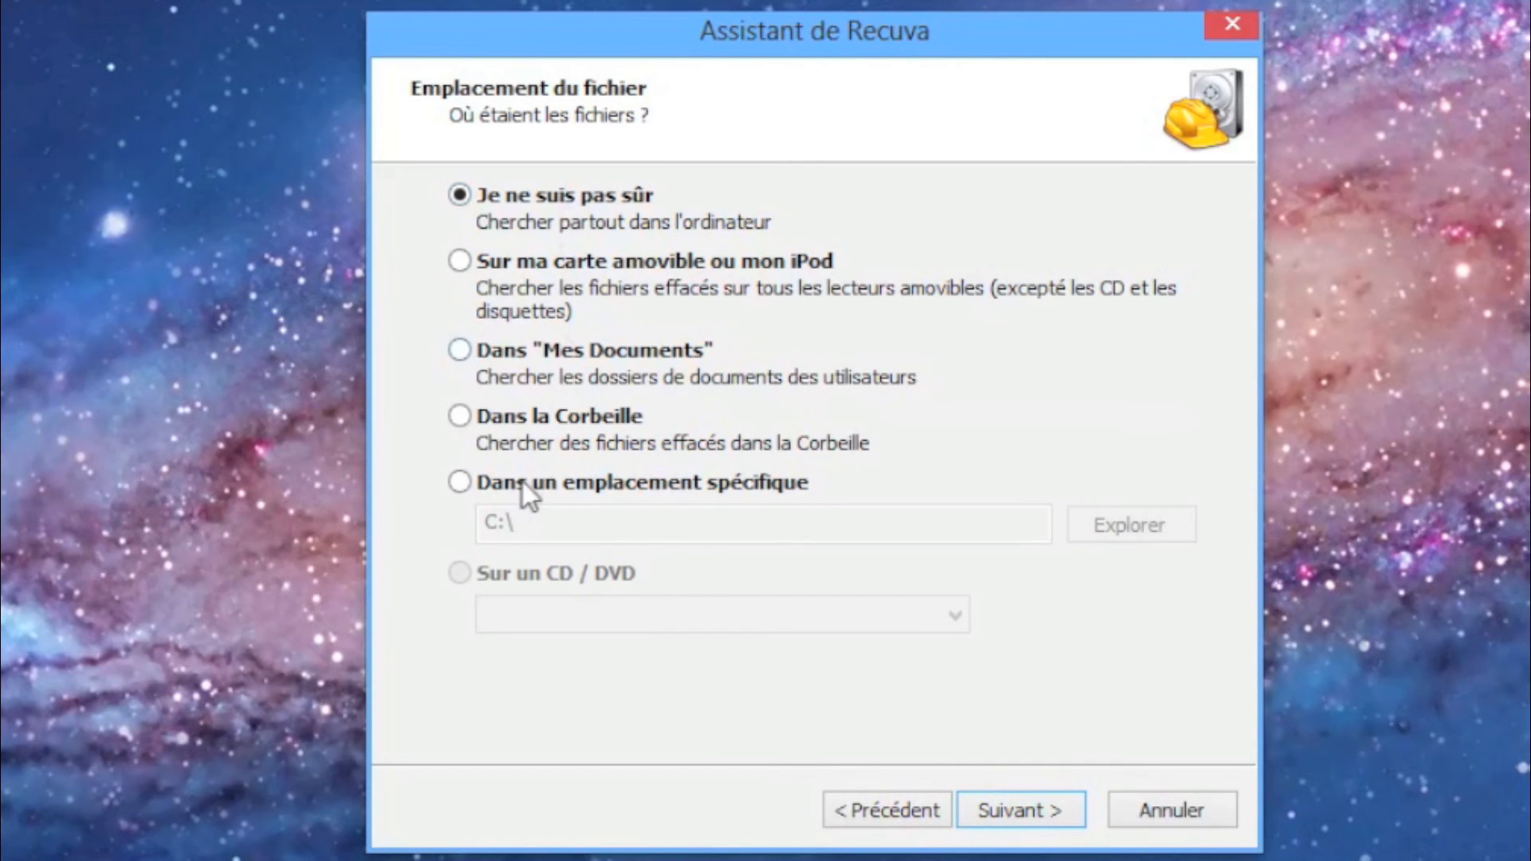
{"action": "left_click", "coordinate": [605, 488]}
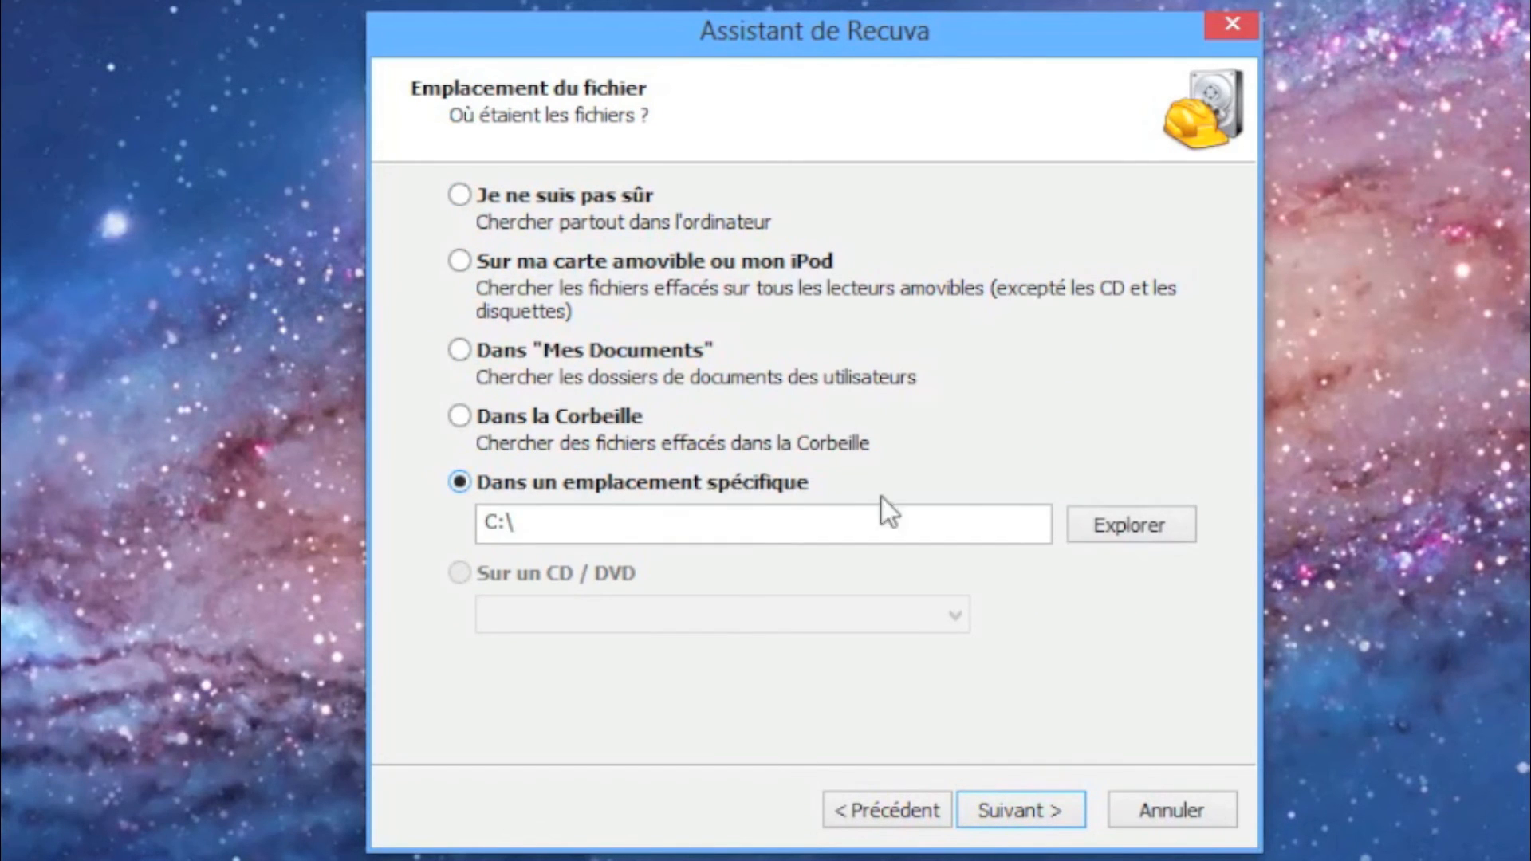
{"action": "left_click", "coordinate": [1124, 528]}
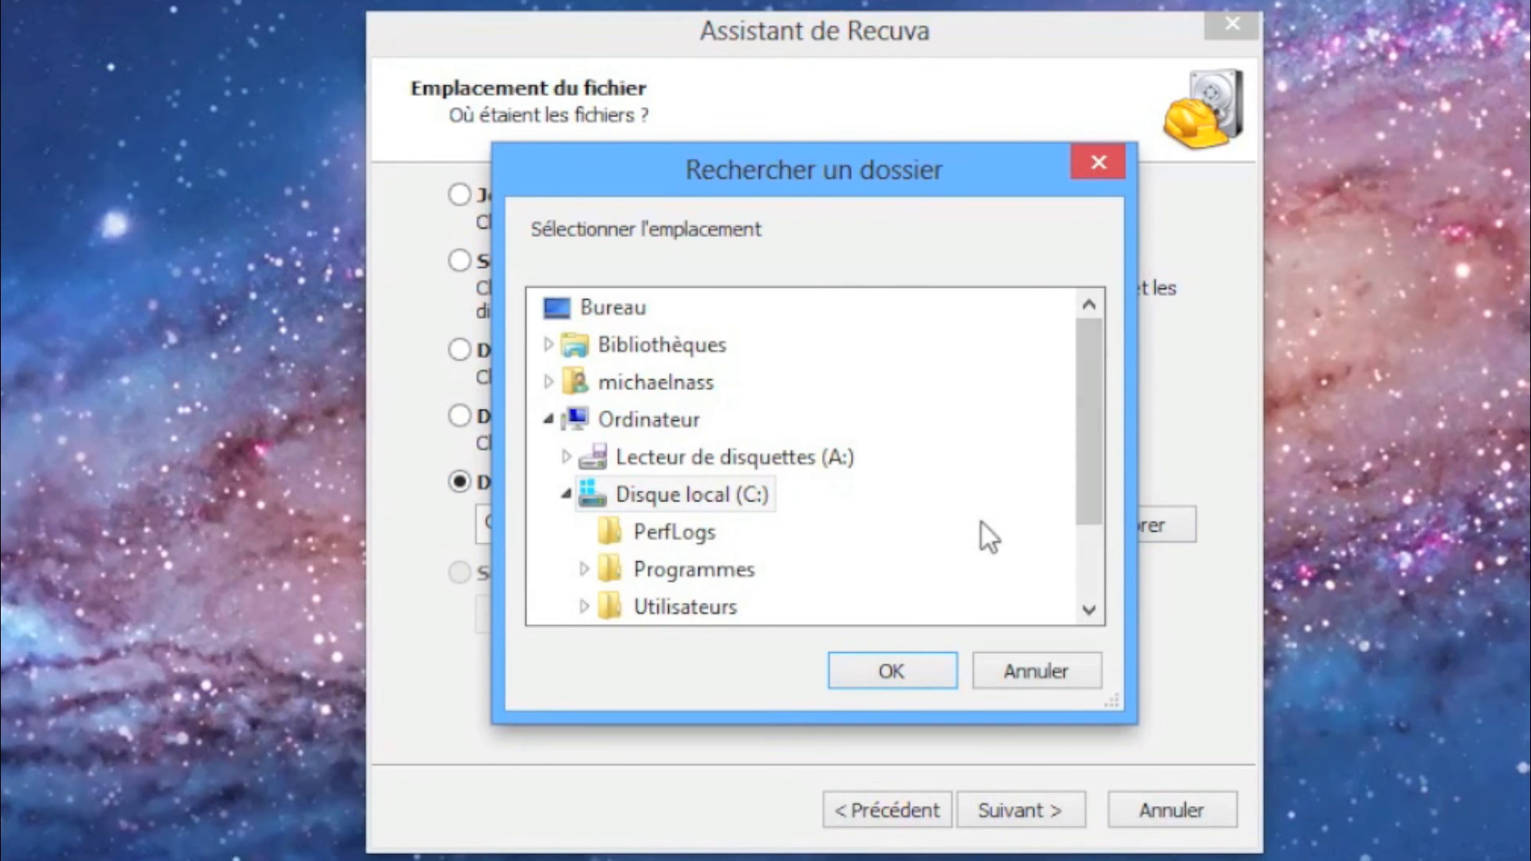
{"action": "left_click", "coordinate": [1032, 683]}
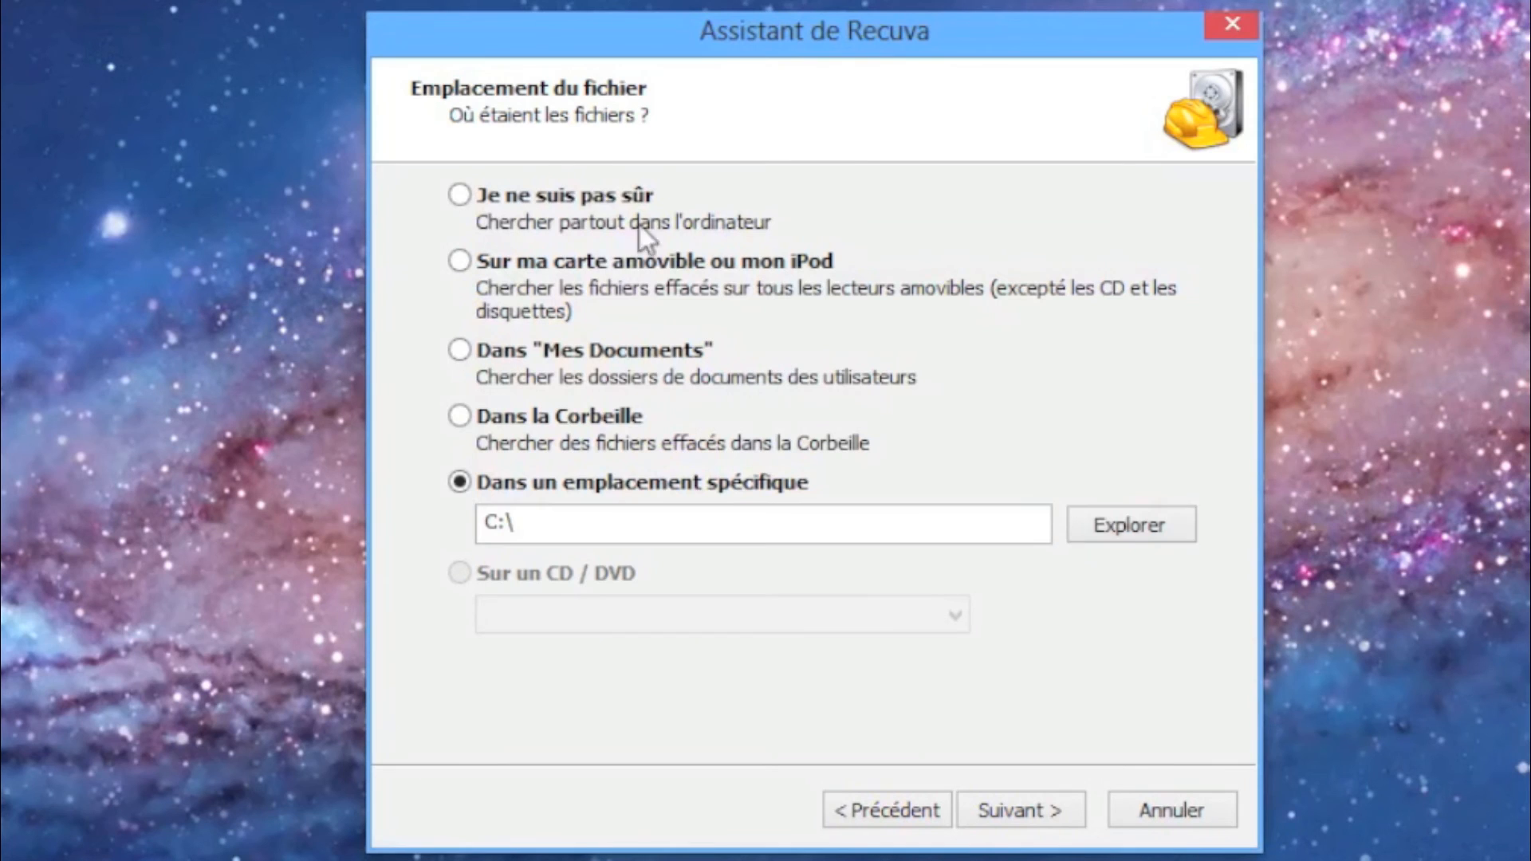
{"action": "left_click", "coordinate": [586, 216]}
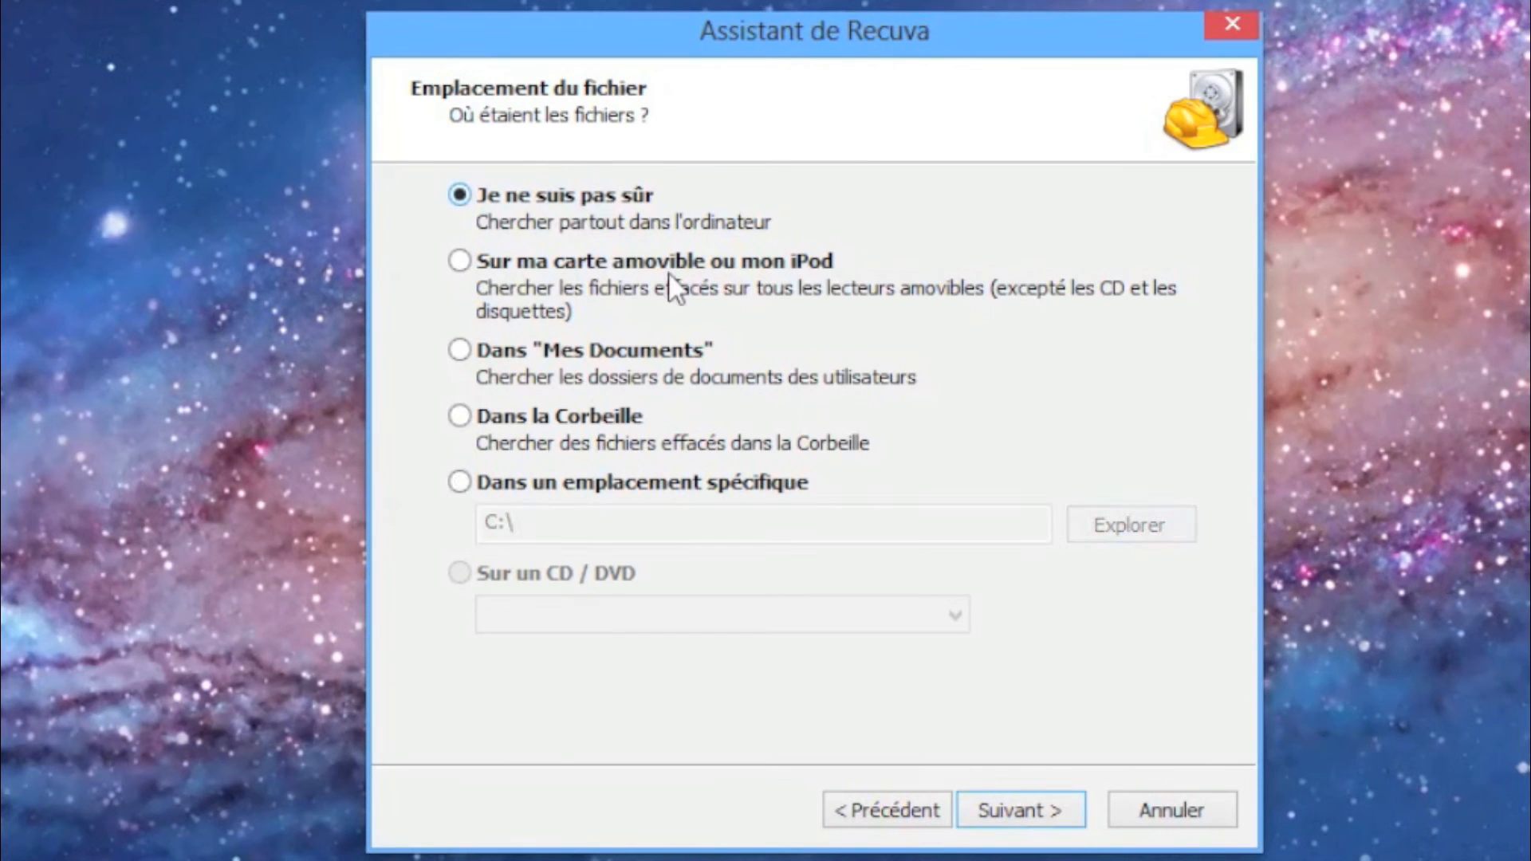
- Start the Recuva search across the whole computer without the deep scan, and move the progress window into view
{"action": "left_click", "coordinate": [1011, 806]}
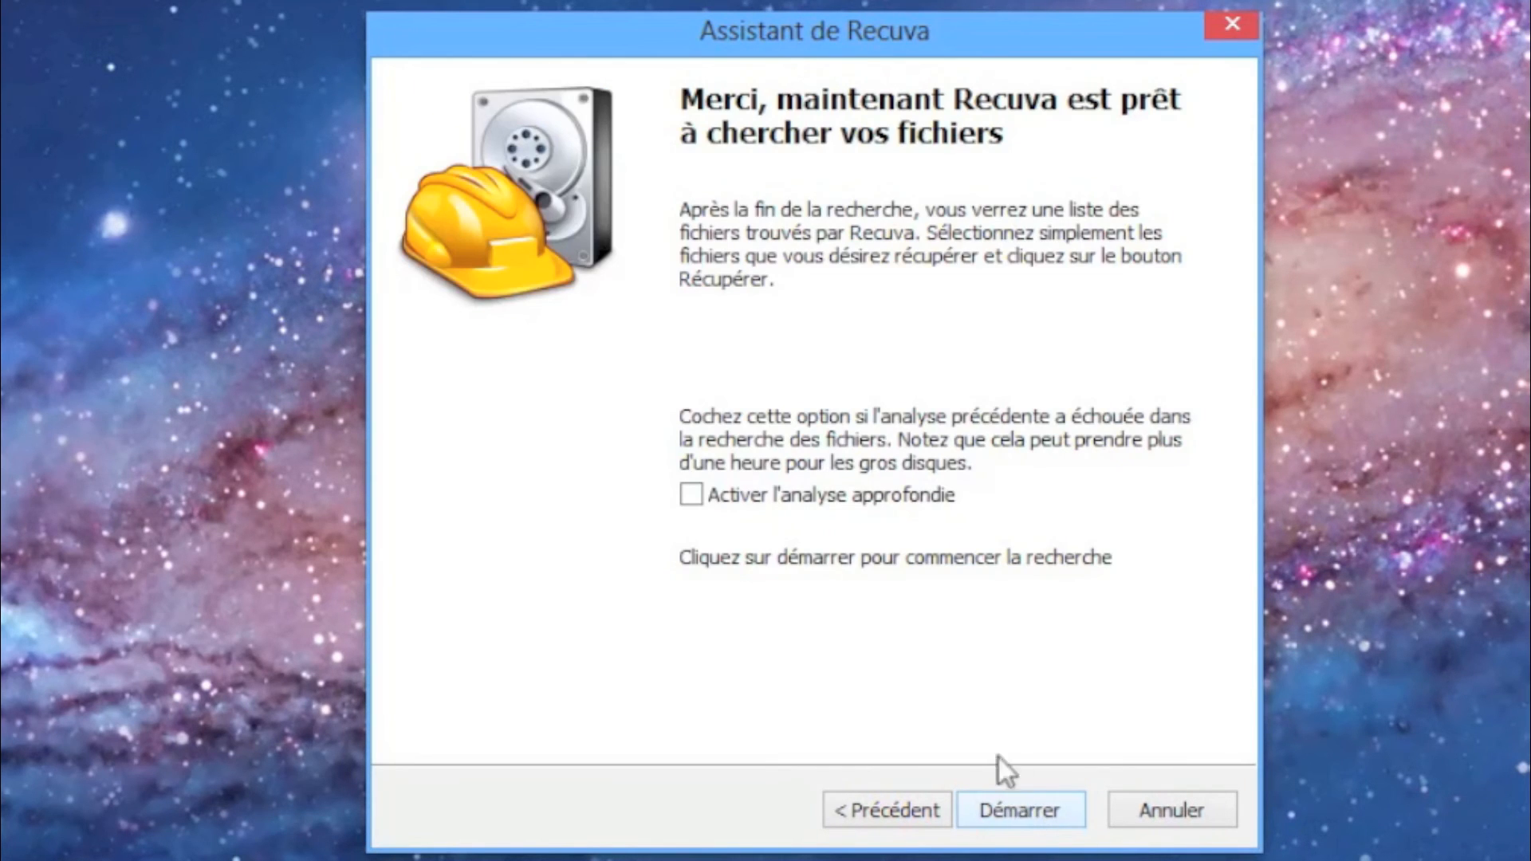
{"action": "left_click", "coordinate": [1009, 810]}
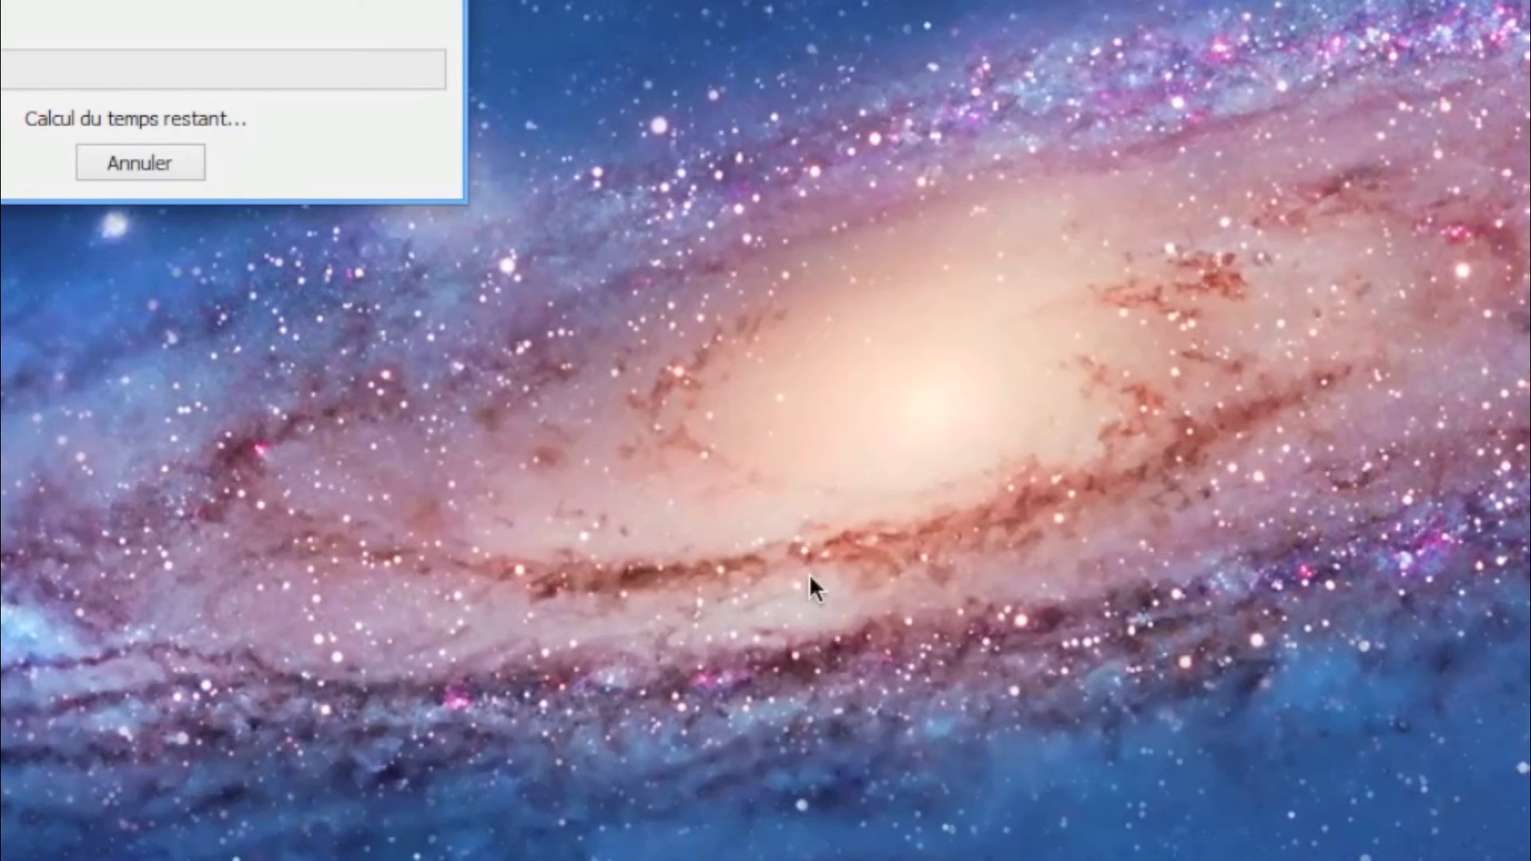
{"action": "left_click_drag", "start_coordinate": [151, 1], "coordinate": [755, 289]}
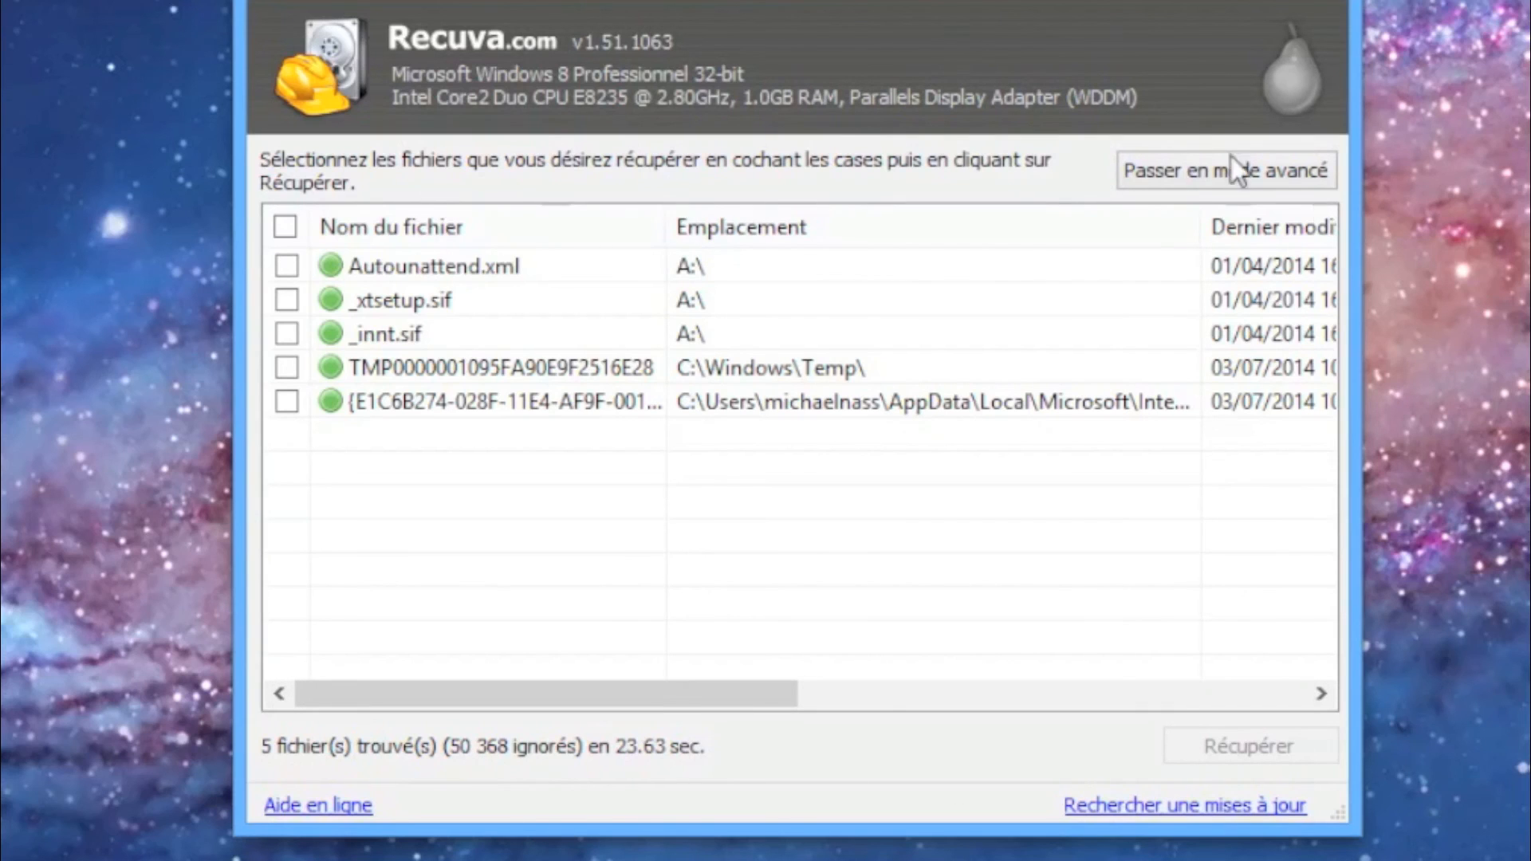
- Switch the Recuva results to advanced mode and view the available scan types without starting one
{"action": "left_click", "coordinate": [1289, 175]}
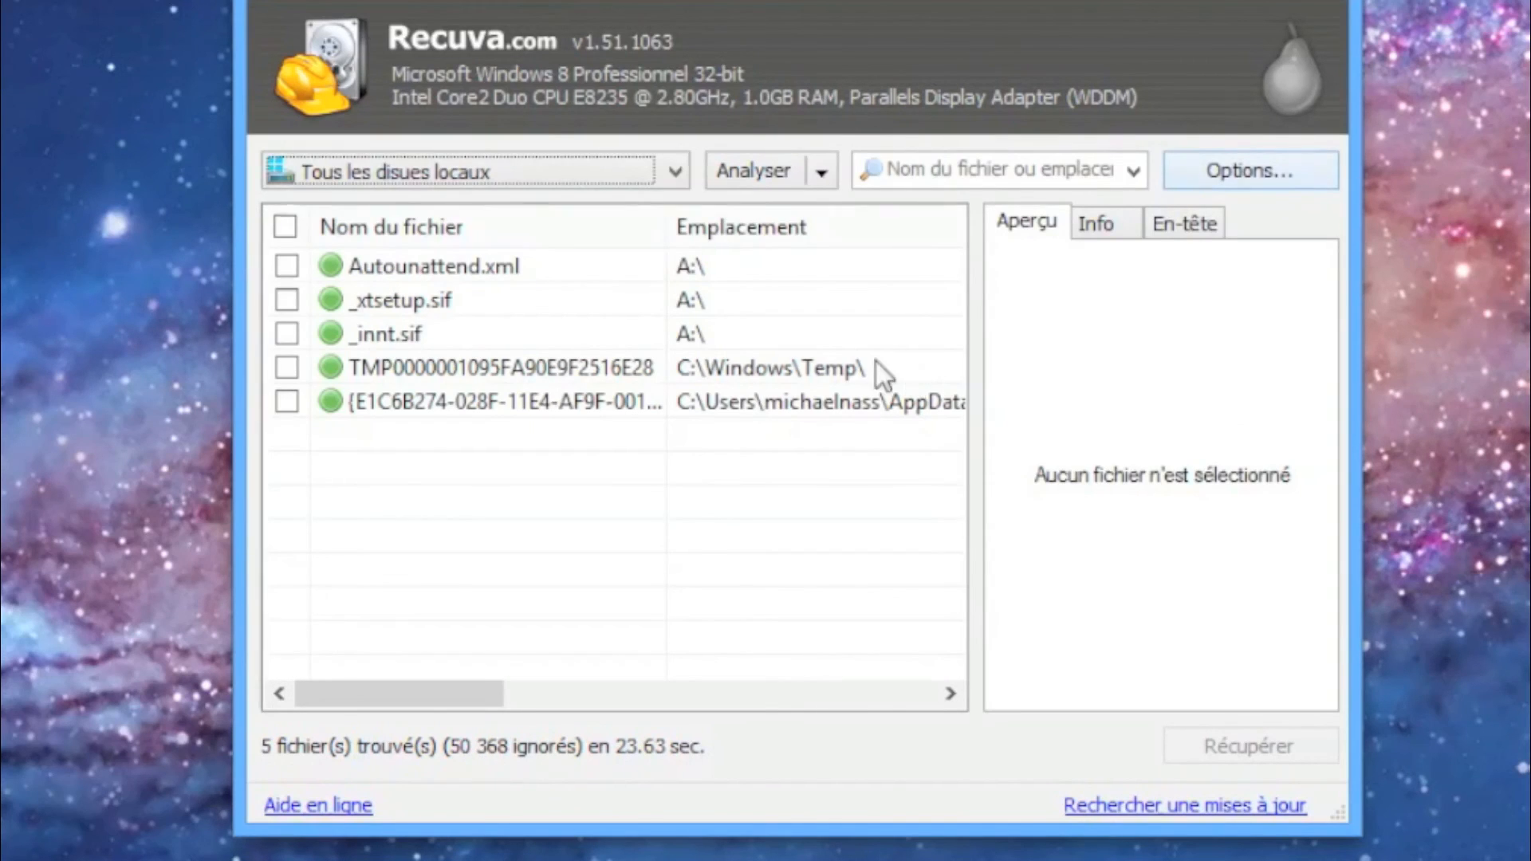
{"action": "left_click", "coordinate": [822, 172]}
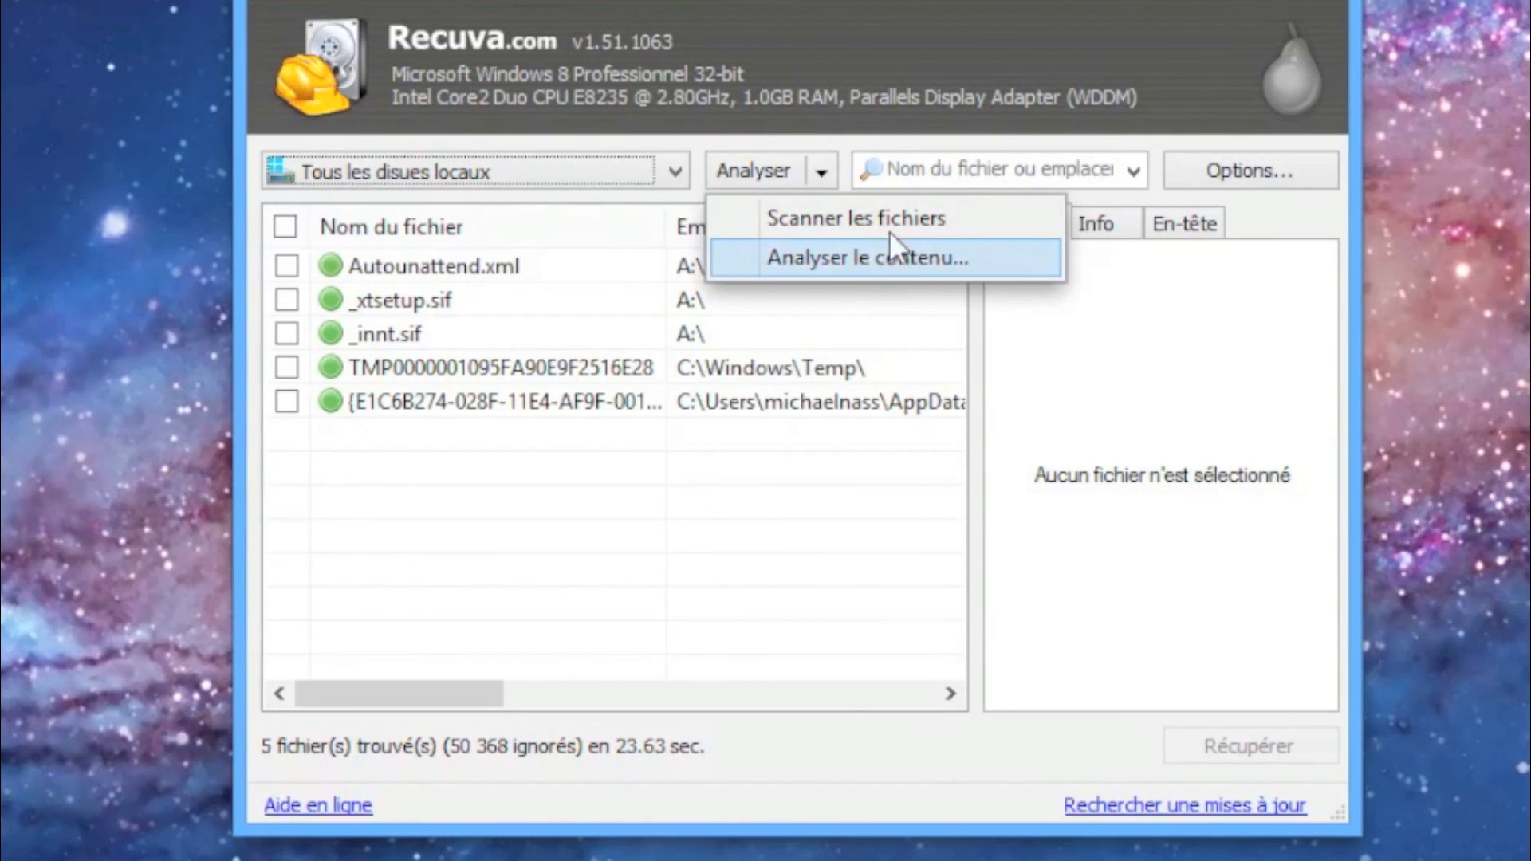
{"action": "left_click", "coordinate": [751, 524]}
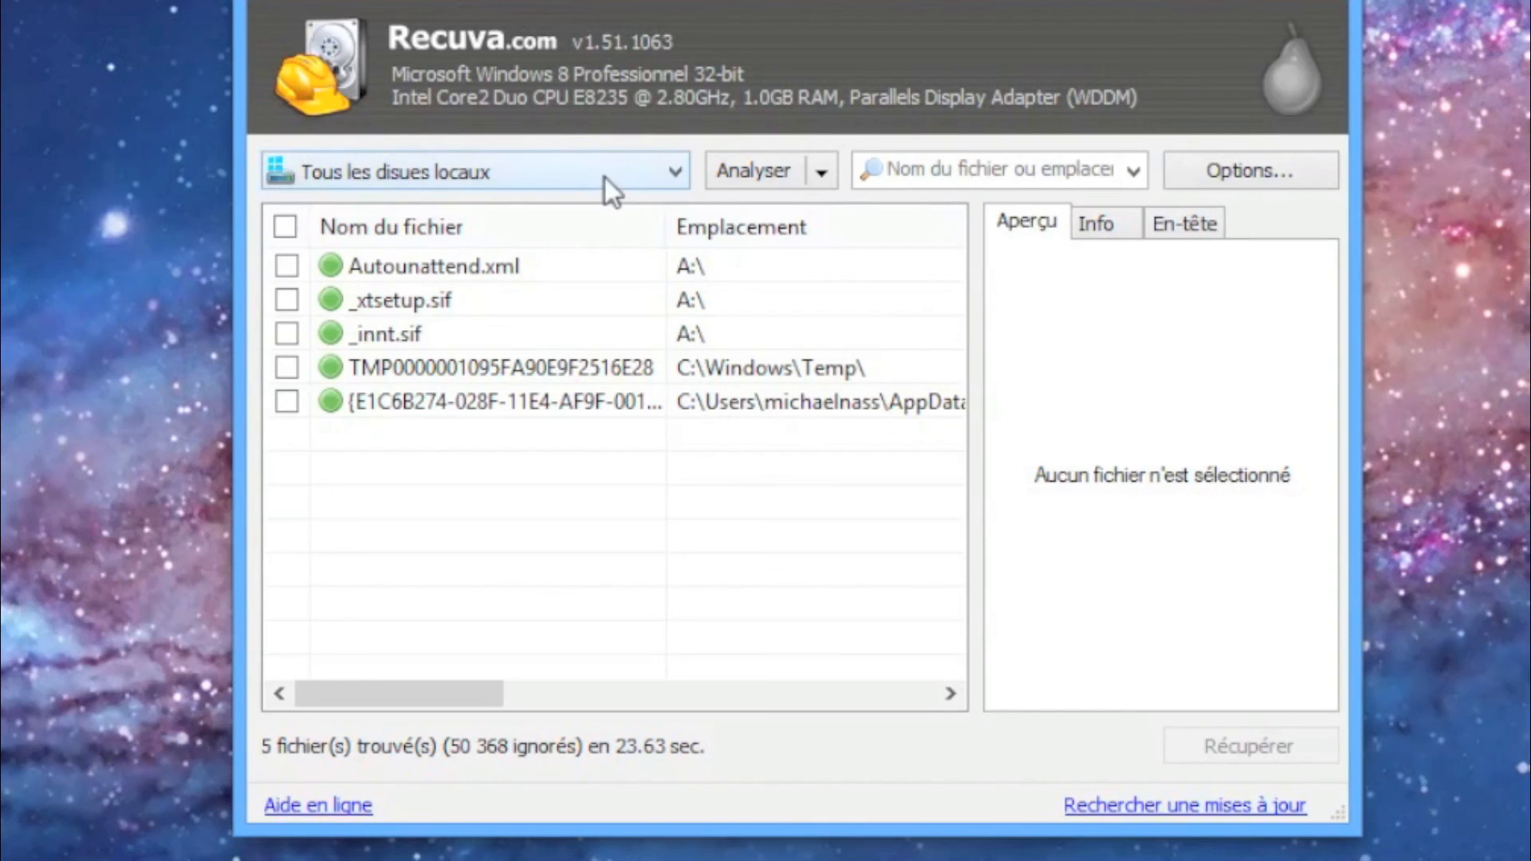
- View Recuva's general options and accept them as they are, then select _innt.sif to check its preview
{"action": "left_click", "coordinate": [1218, 175]}
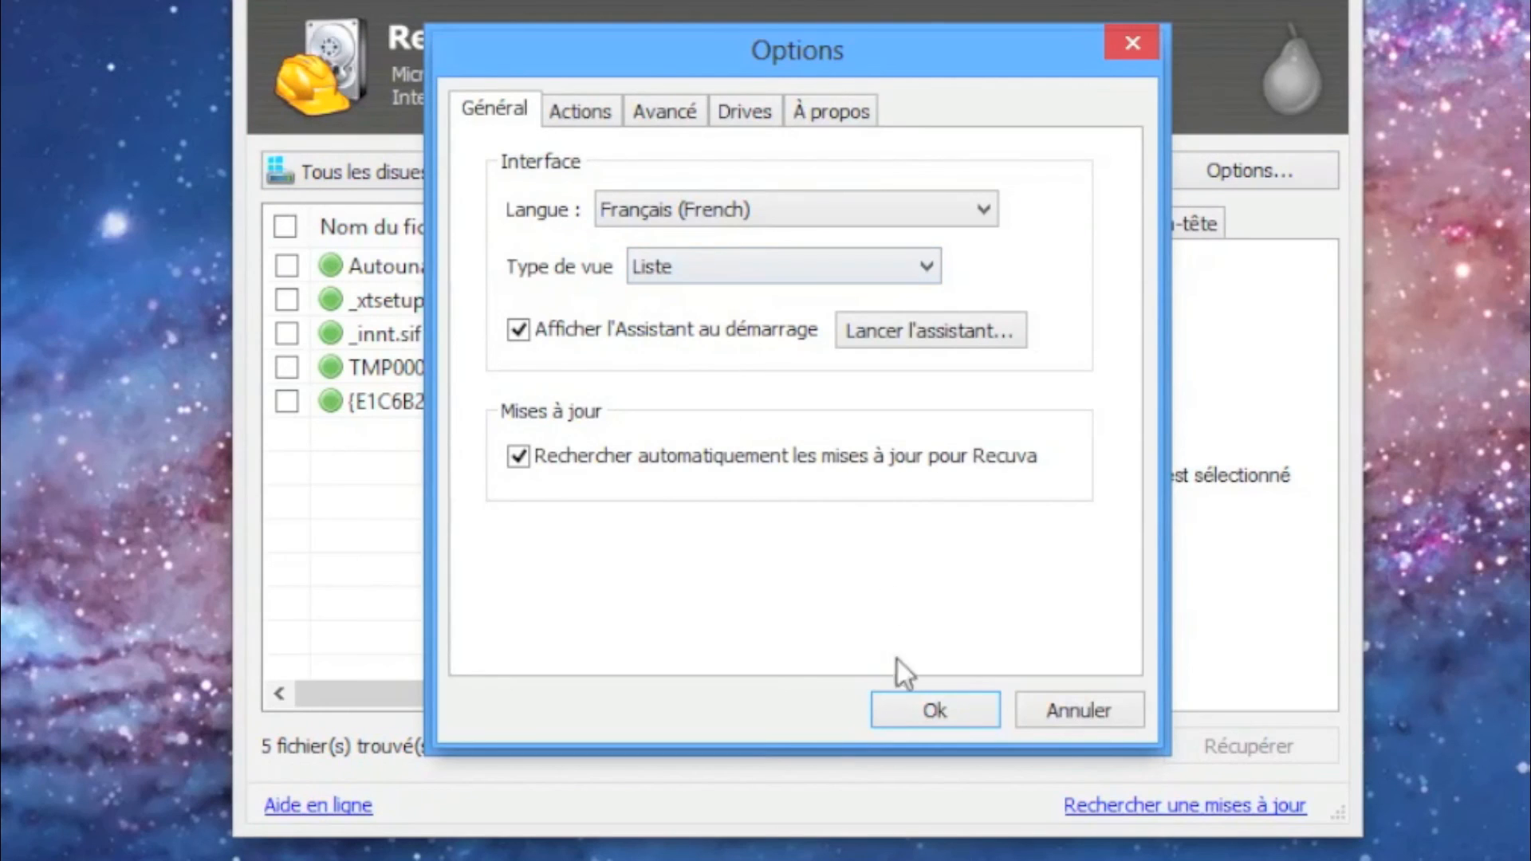
{"action": "left_click", "coordinate": [934, 708]}
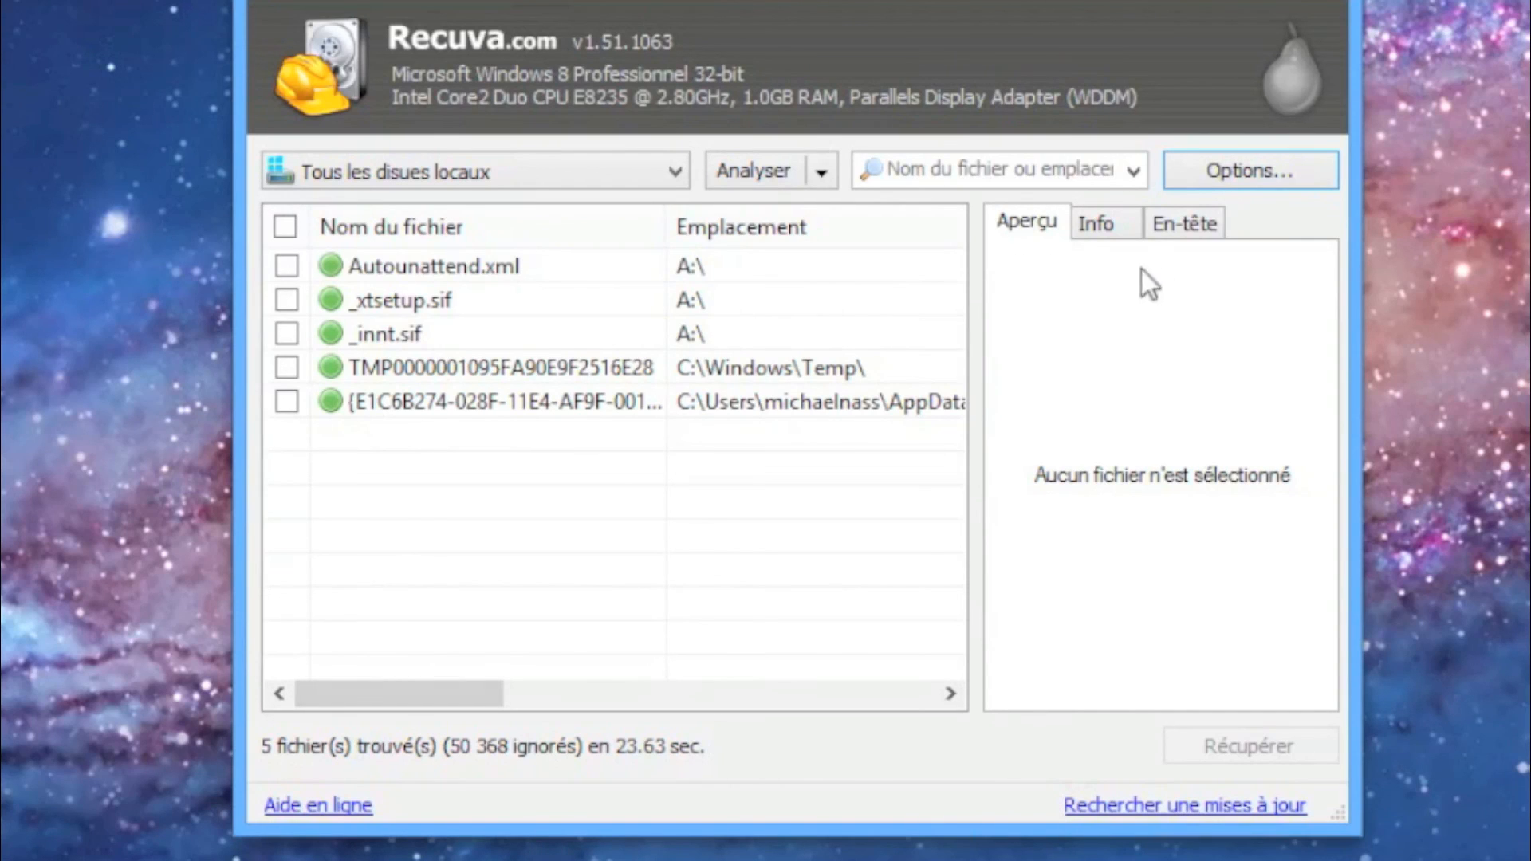
{"action": "left_click", "coordinate": [662, 342]}
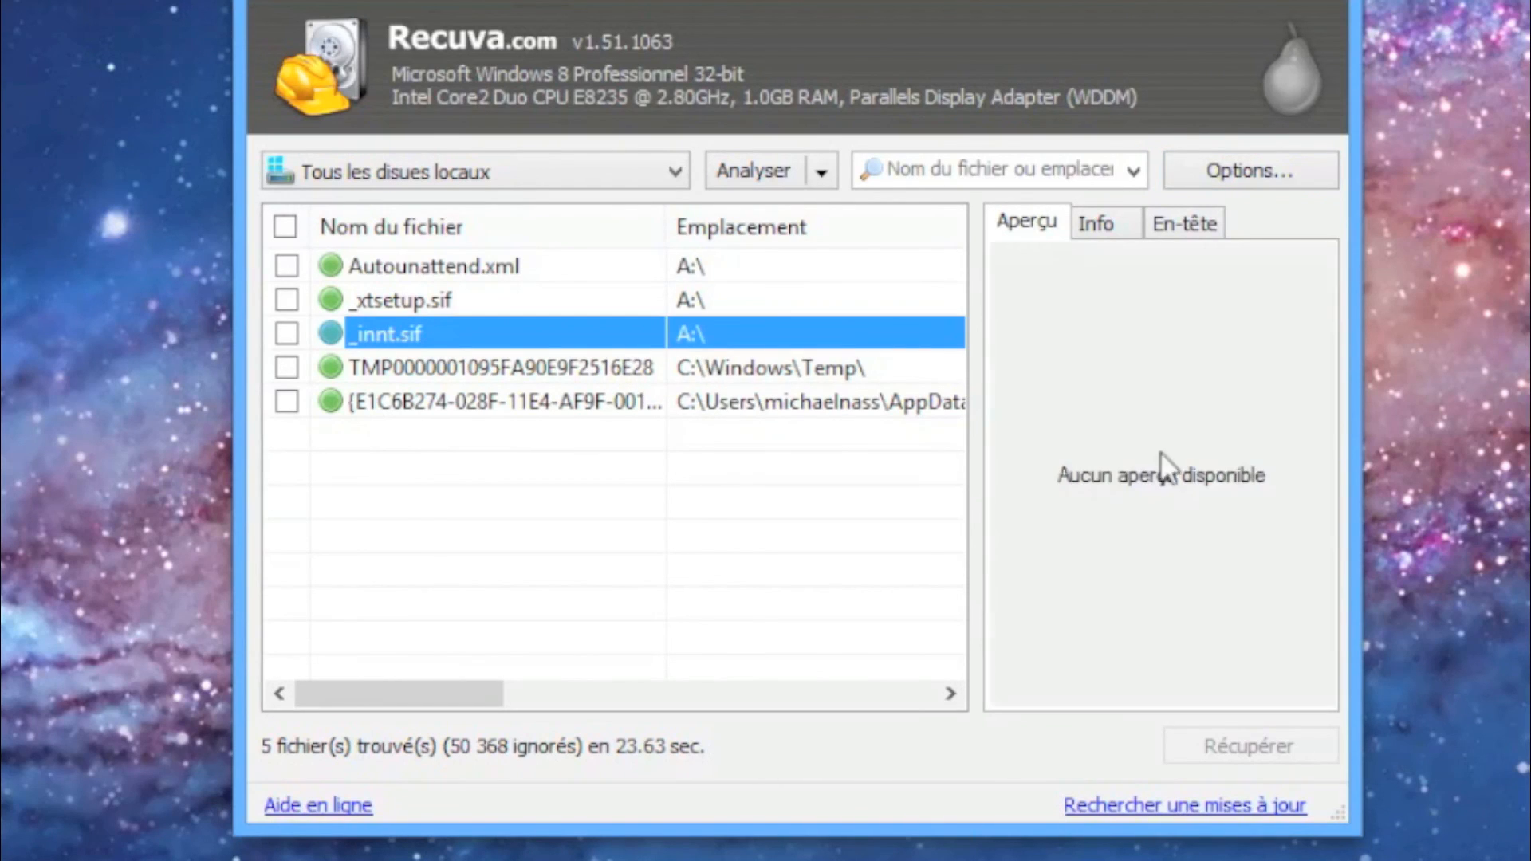
{"action": "left_click", "coordinate": [362, 299]}
{"action": "left_click", "coordinate": [410, 271]}
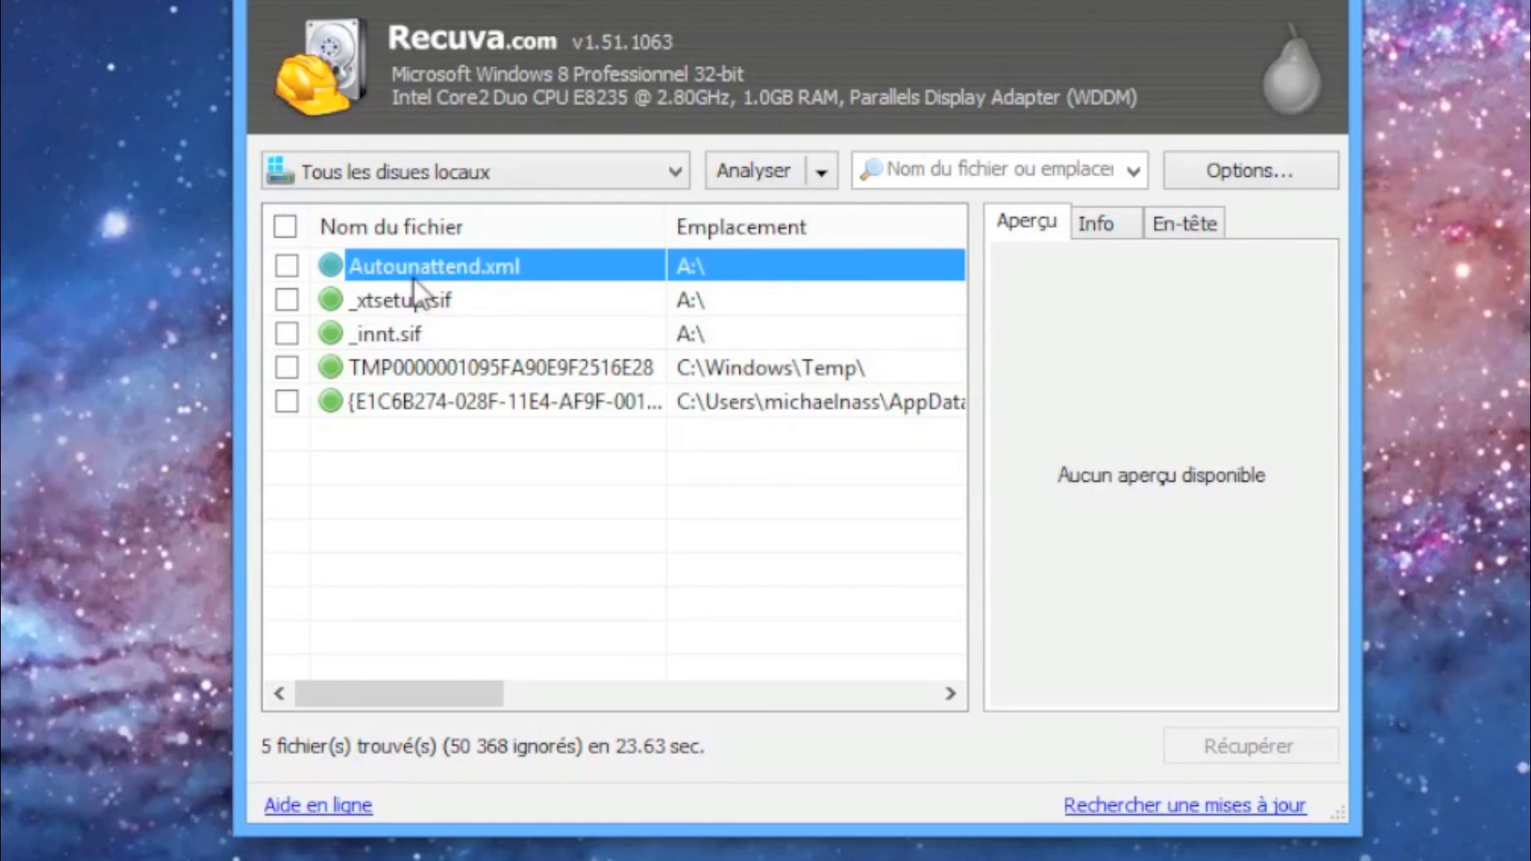
{"action": "left_click", "coordinate": [1104, 221]}
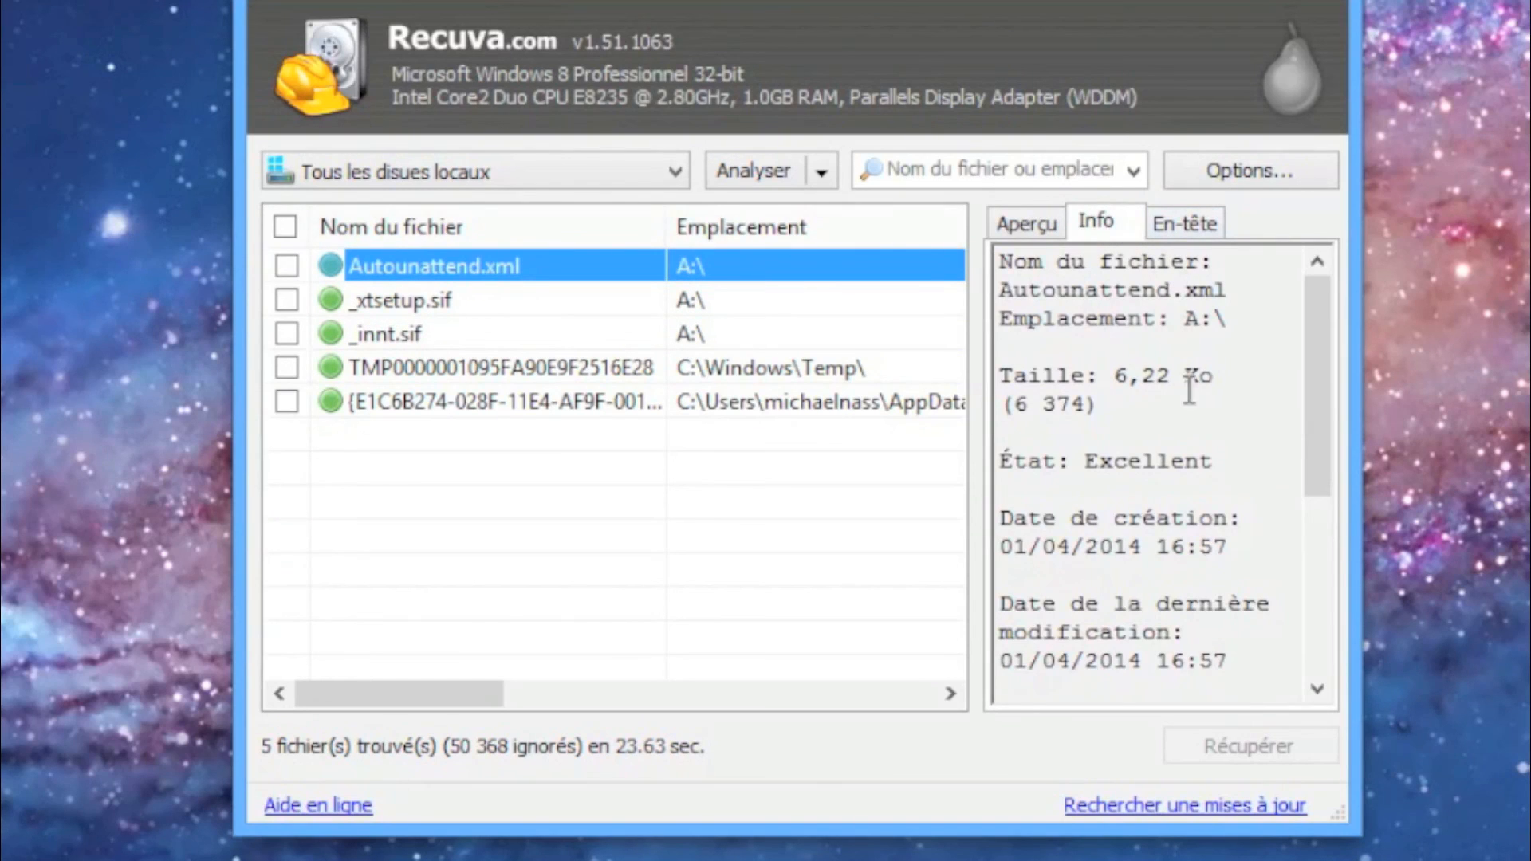
{"action": "scroll", "coordinate": [1162, 465], "scroll_direction": "right", "scroll_amount": 2}
{"action": "scroll", "coordinate": [1162, 465], "scroll_direction": "left", "scroll_amount": 2}
{"action": "scroll", "coordinate": [1117, 502], "scroll_direction": "right", "scroll_amount": 1}
{"action": "scroll", "coordinate": [1182, 438], "scroll_direction": "left", "scroll_amount": 1}
{"action": "left_click_drag", "start_coordinate": [1313, 377], "coordinate": [1285, 344]}
{"action": "left_click", "coordinate": [864, 366]}
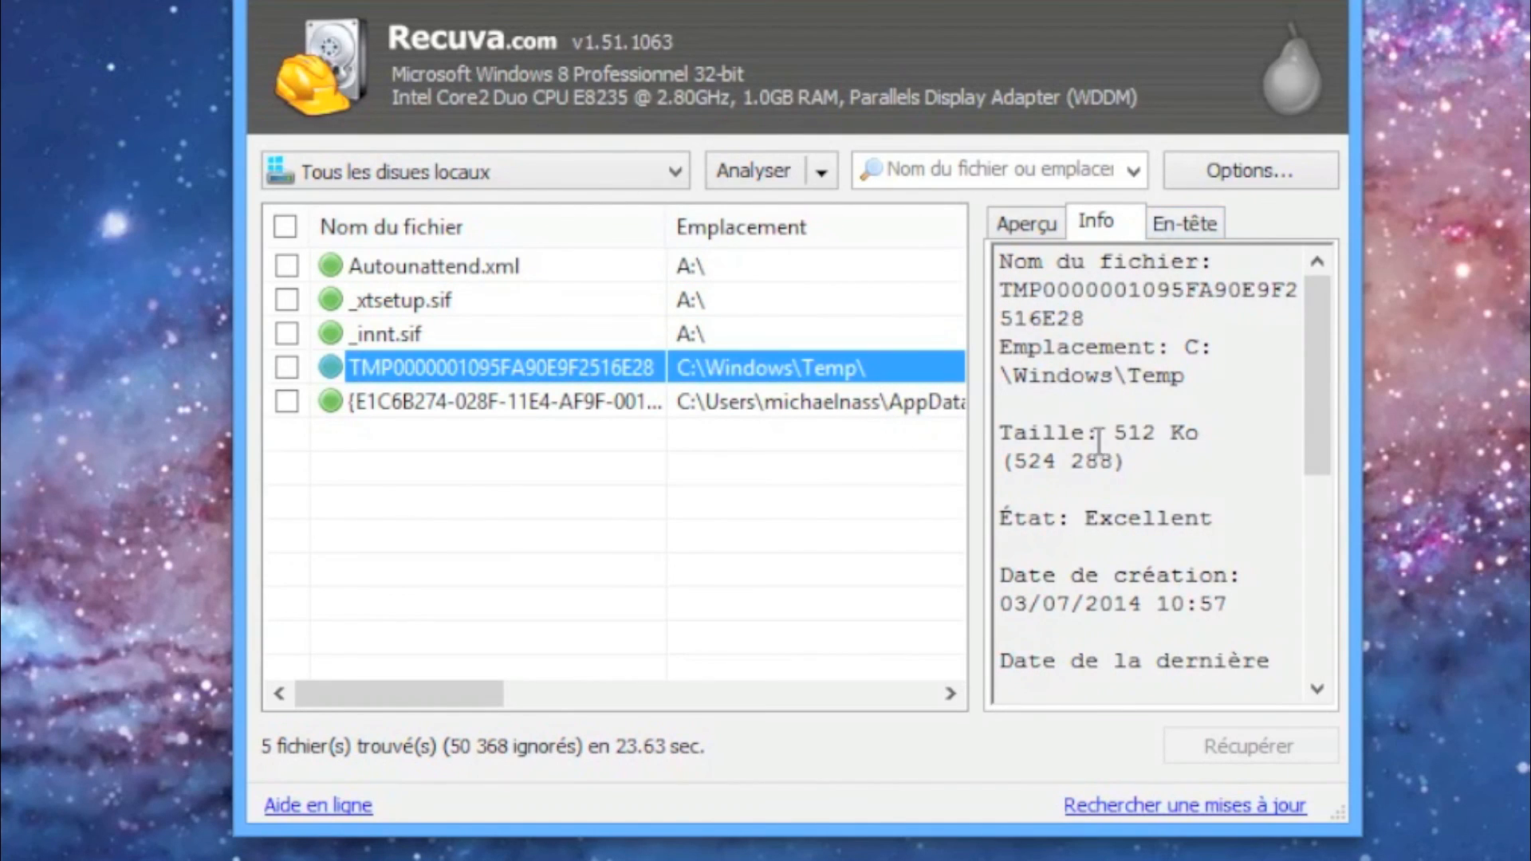
{"action": "left_click_drag", "start_coordinate": [1331, 380], "coordinate": [1293, 328]}
{"action": "left_click", "coordinate": [287, 366]}
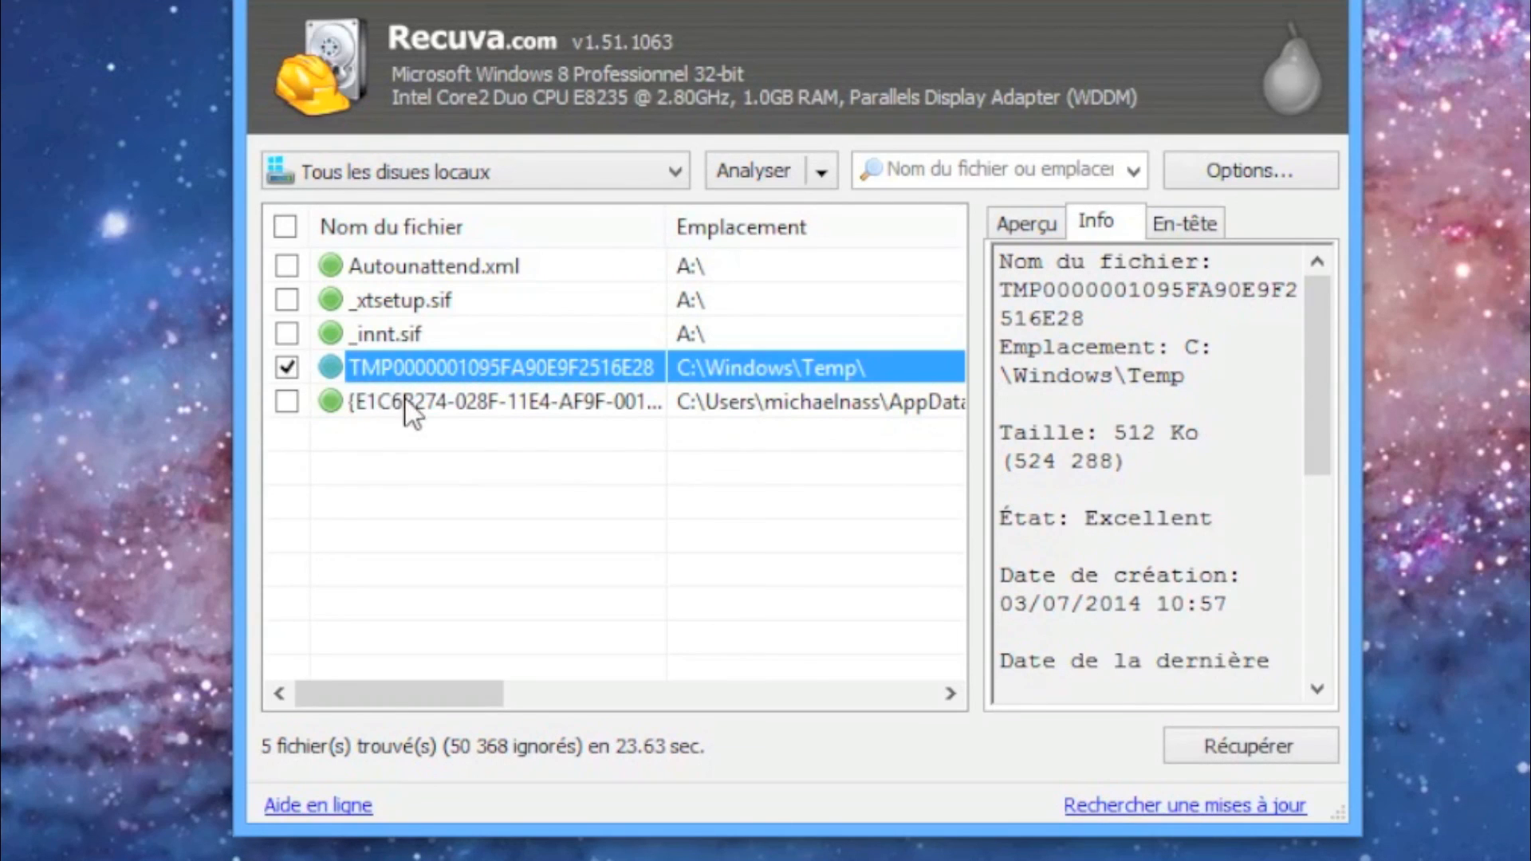
{"action": "left_click", "coordinate": [1258, 745]}
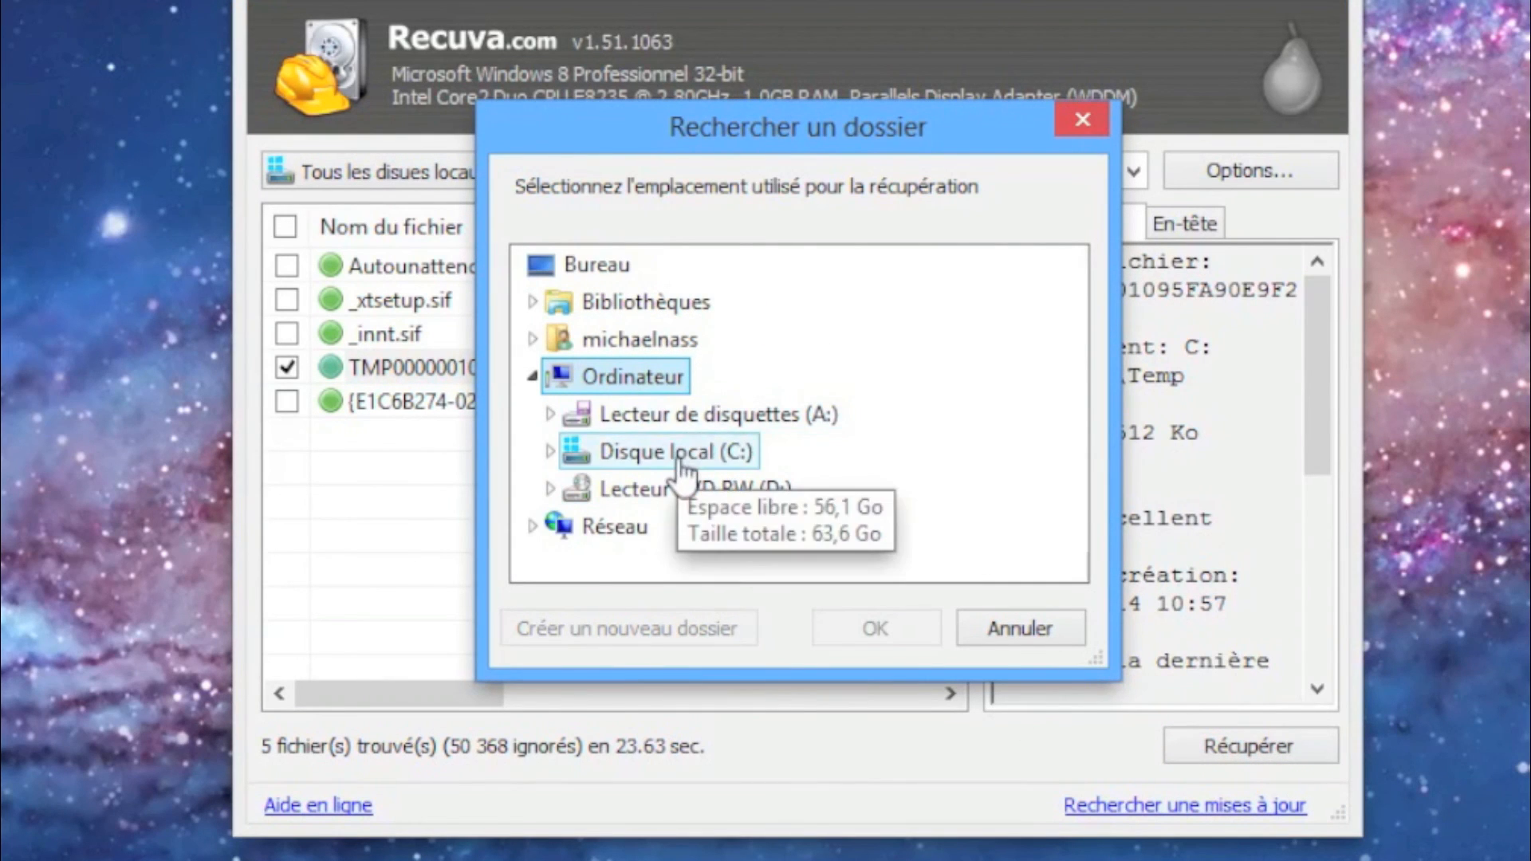
{"action": "left_click", "coordinate": [682, 458]}
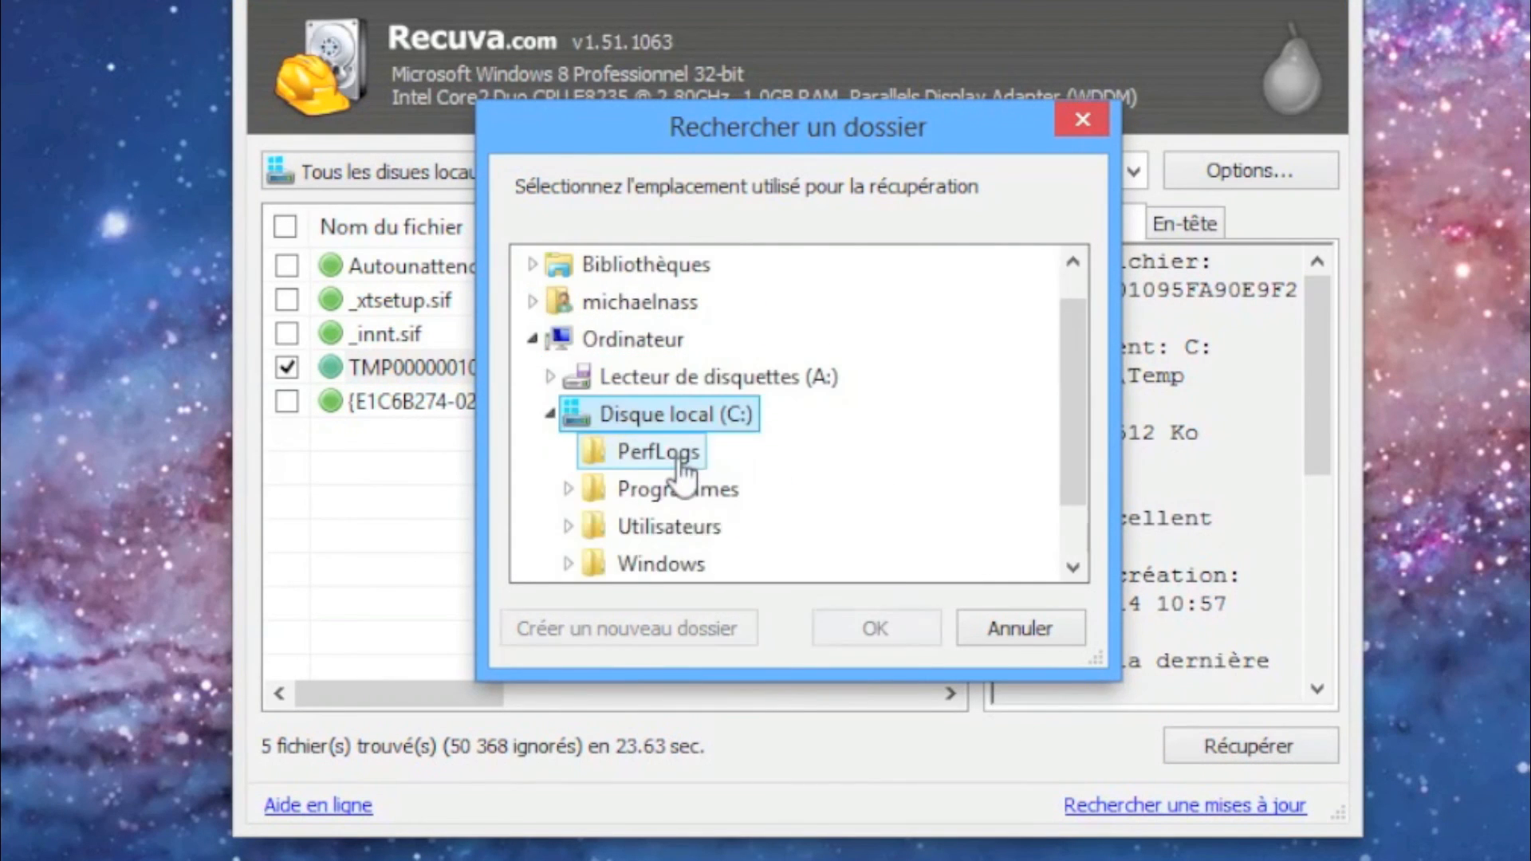
{"action": "left_click", "coordinate": [880, 620]}
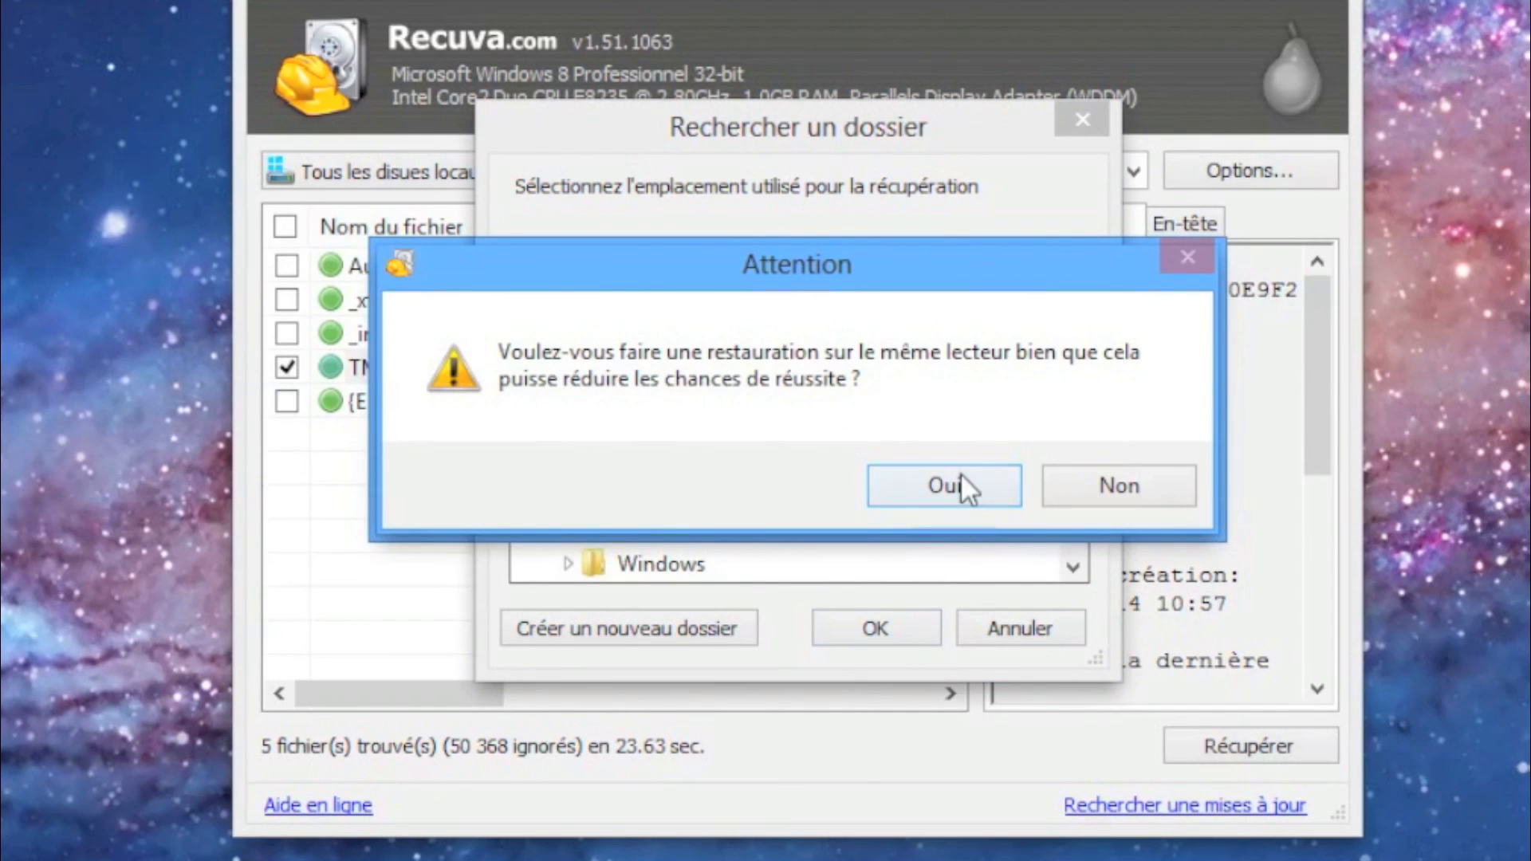
{"action": "left_click", "coordinate": [959, 478]}
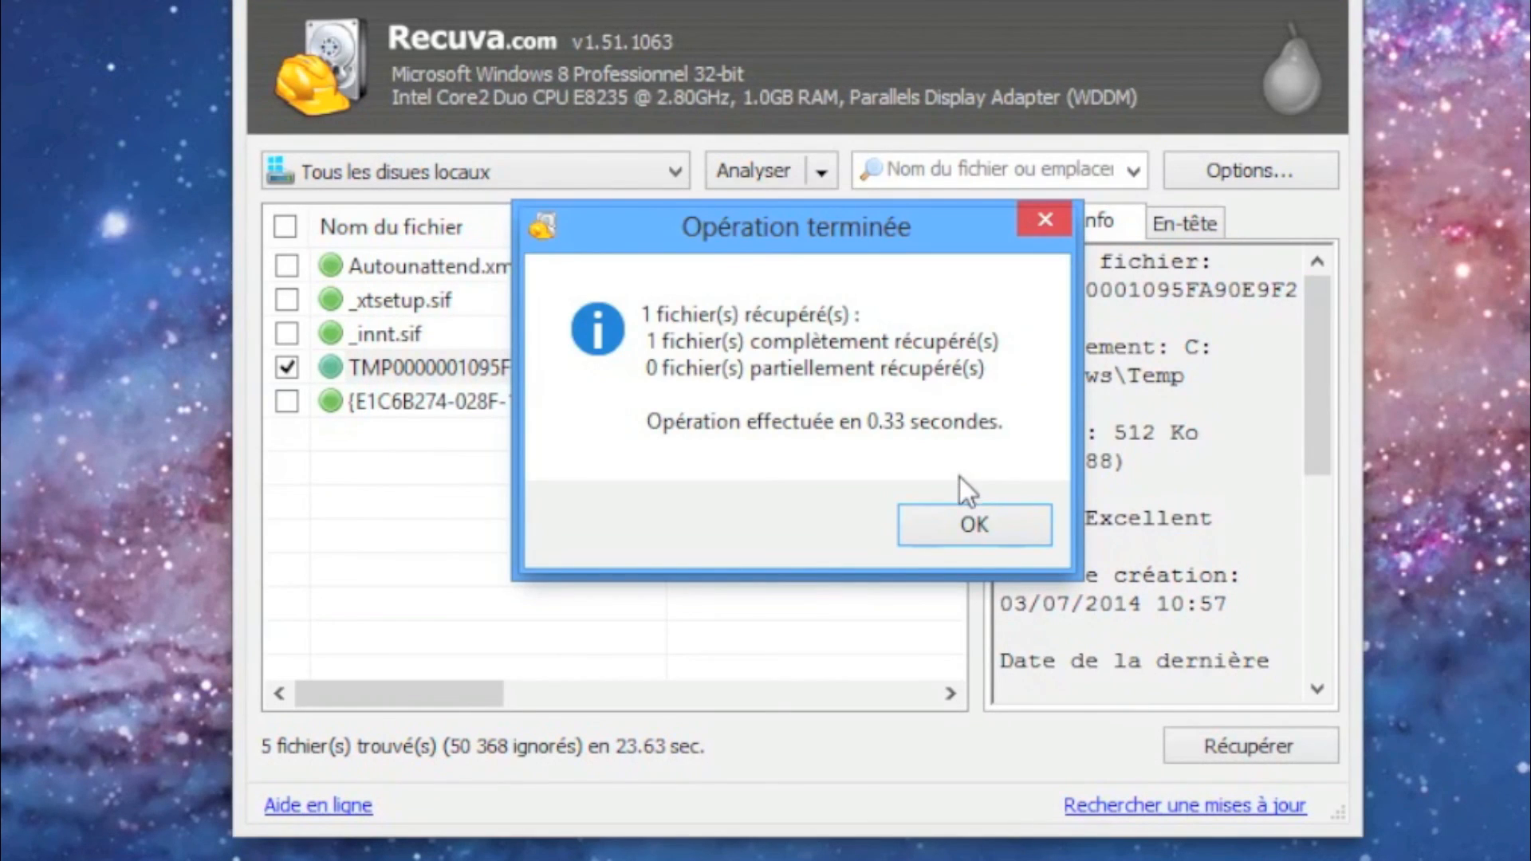
{"action": "left_click", "coordinate": [966, 520]}
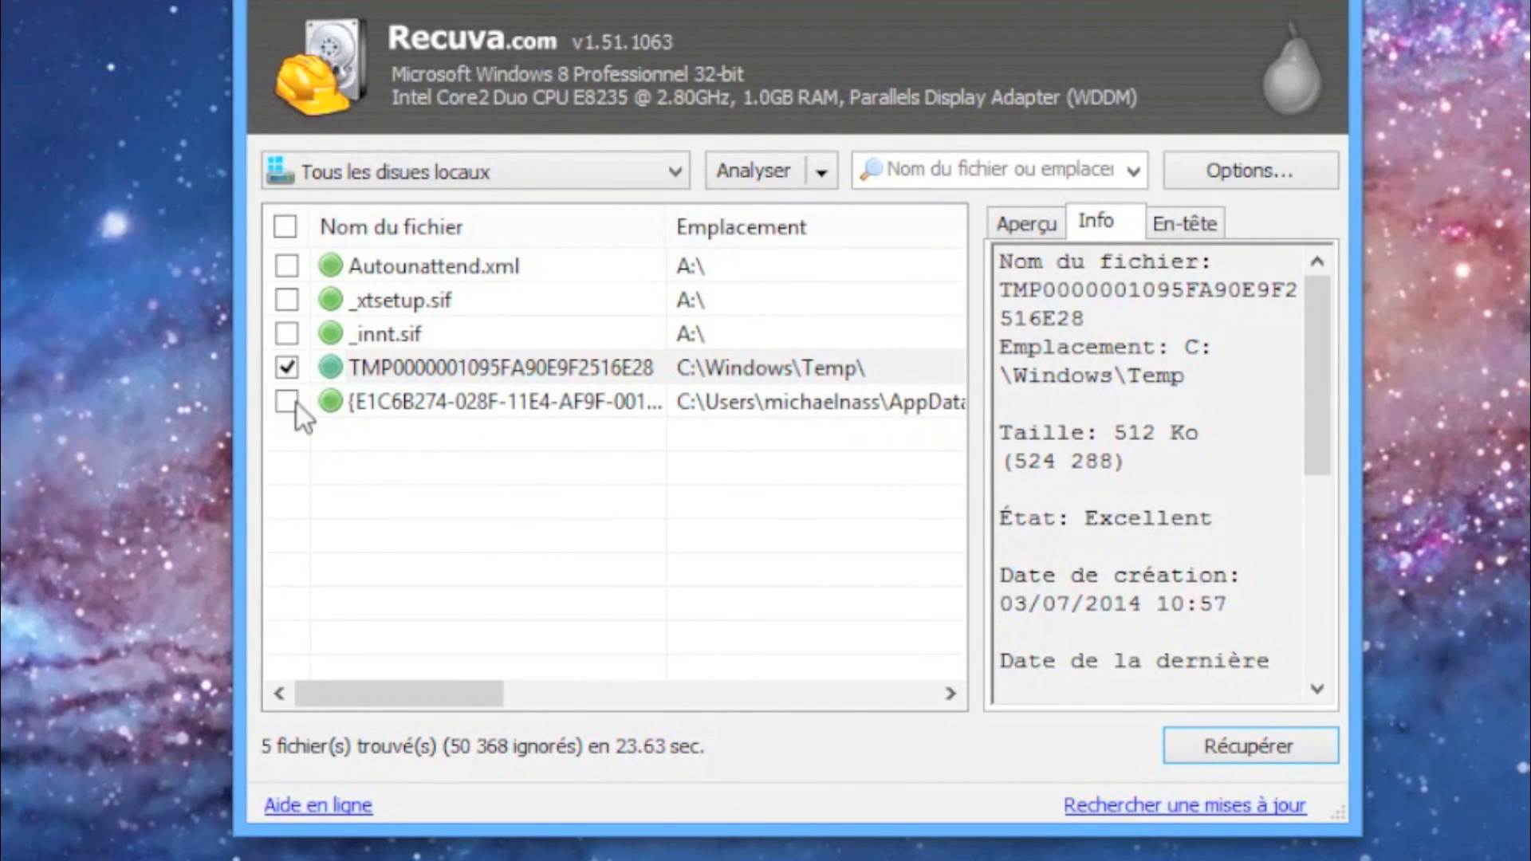
- Add the {E1C6B274-028F-11E4… .dat file to the recovery to Disque local (C:), skipping the file that already exists there, and uncheck both files
{"action": "left_click", "coordinate": [354, 403]}
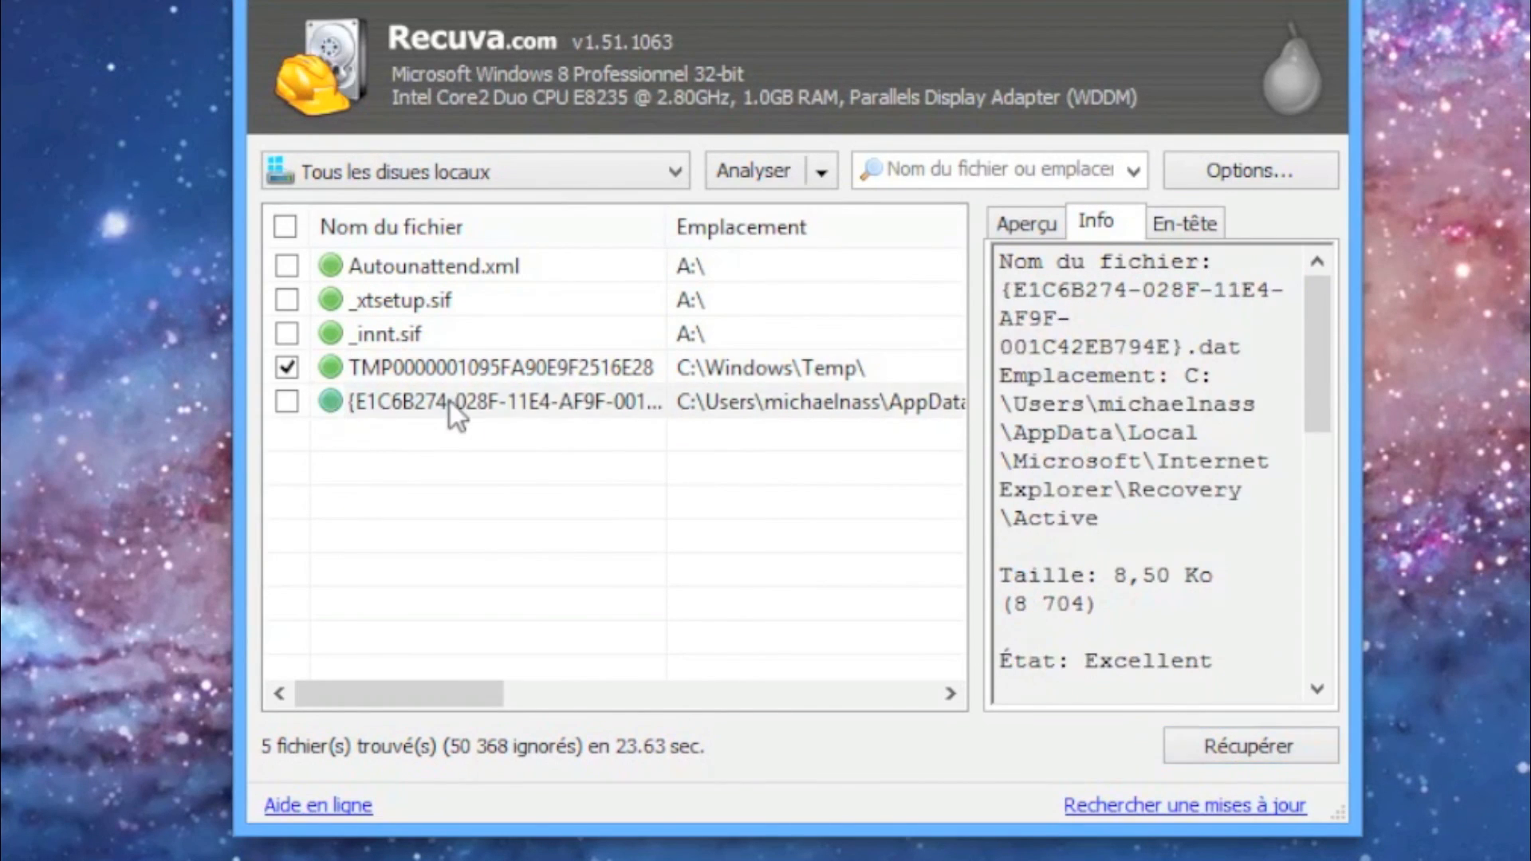
{"action": "left_click", "coordinate": [292, 399]}
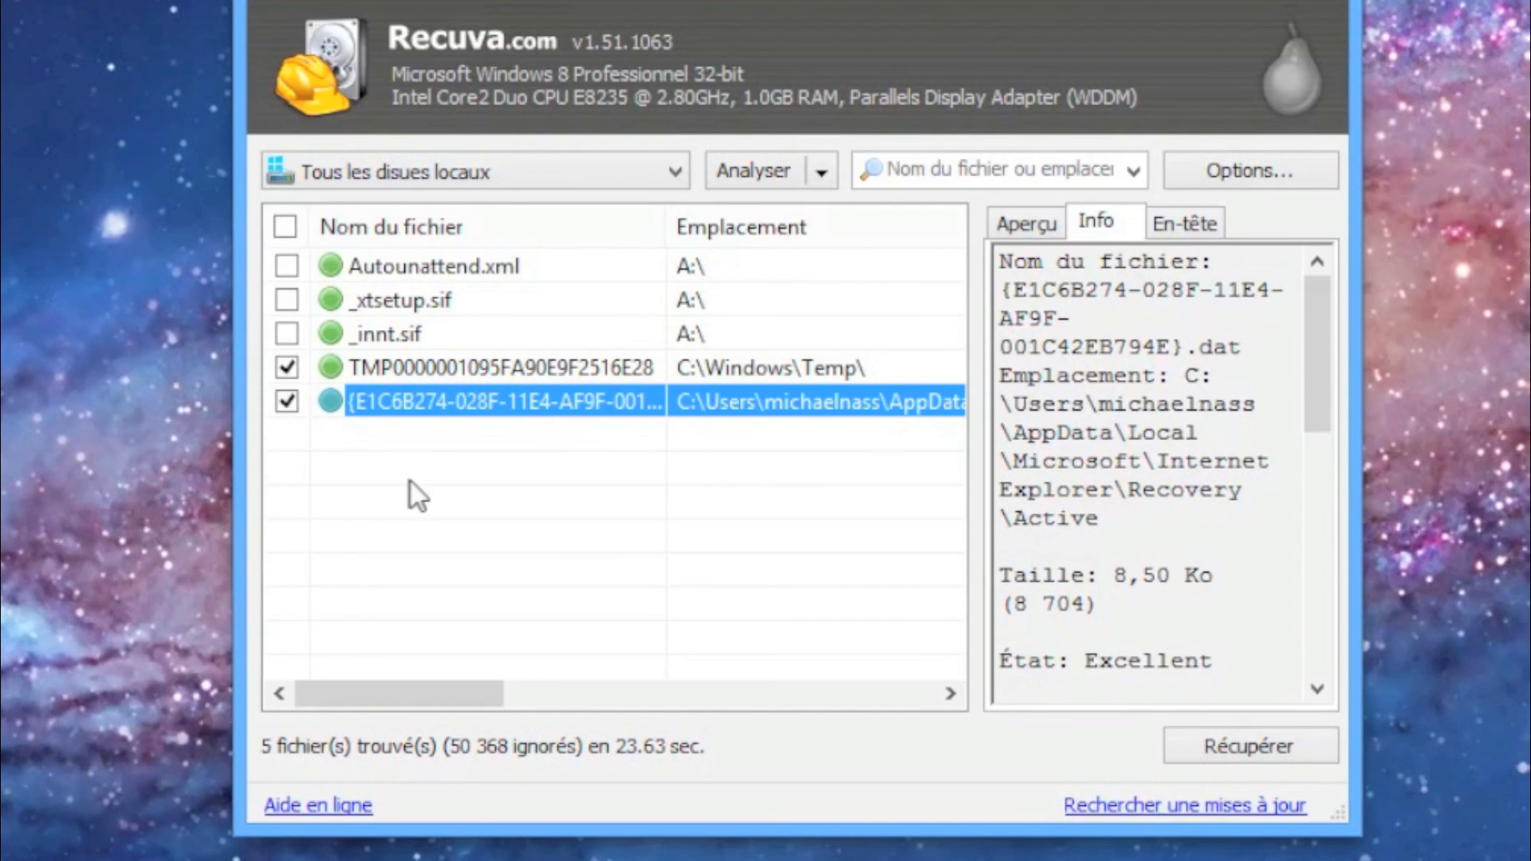
{"action": "left_click", "coordinate": [1239, 748]}
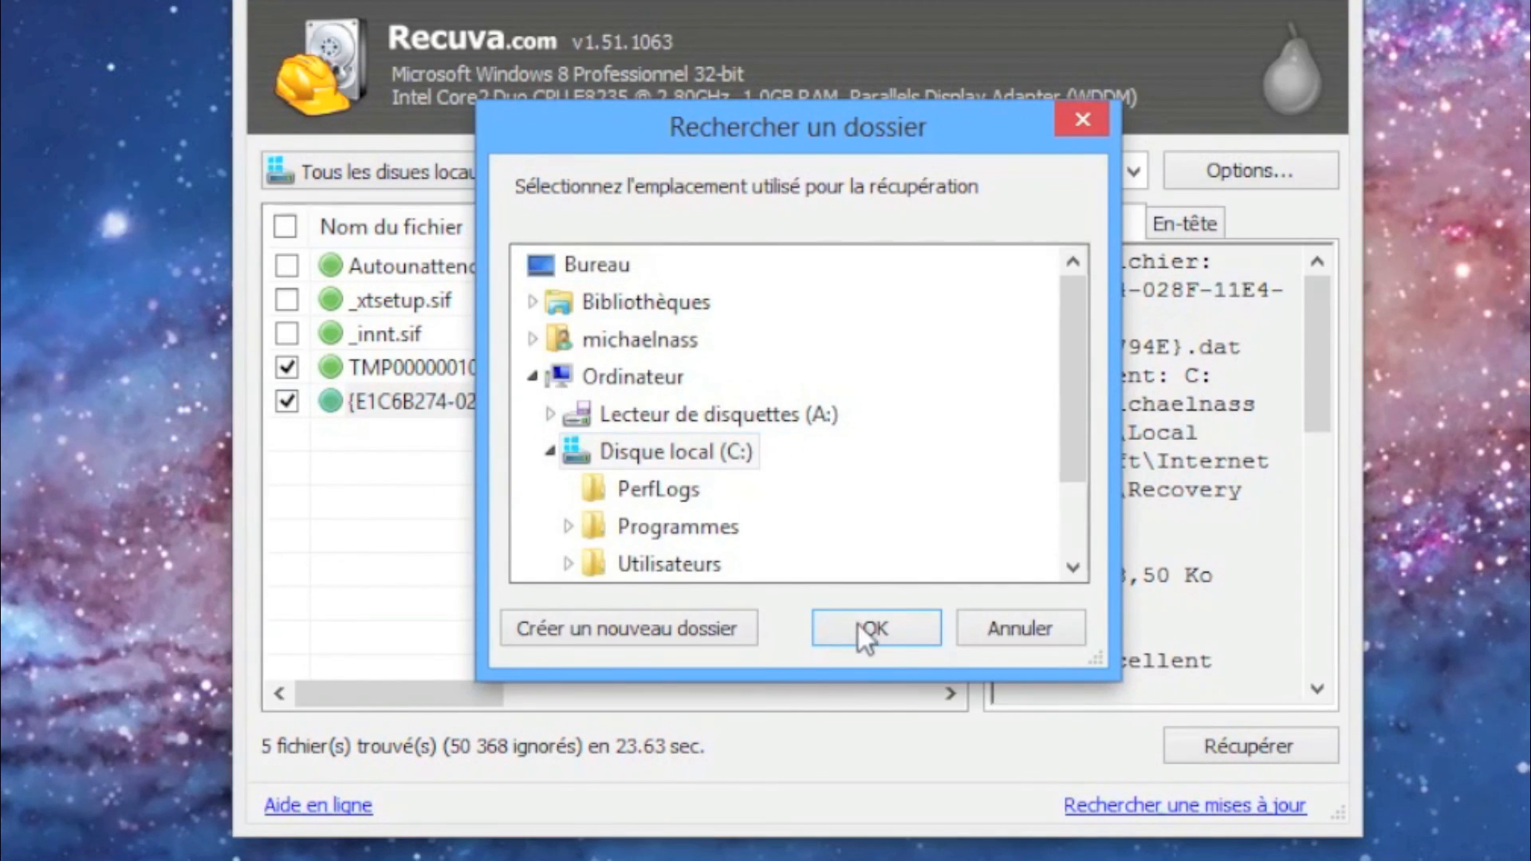
{"action": "left_click", "coordinate": [881, 638]}
{"action": "left_click", "coordinate": [905, 477]}
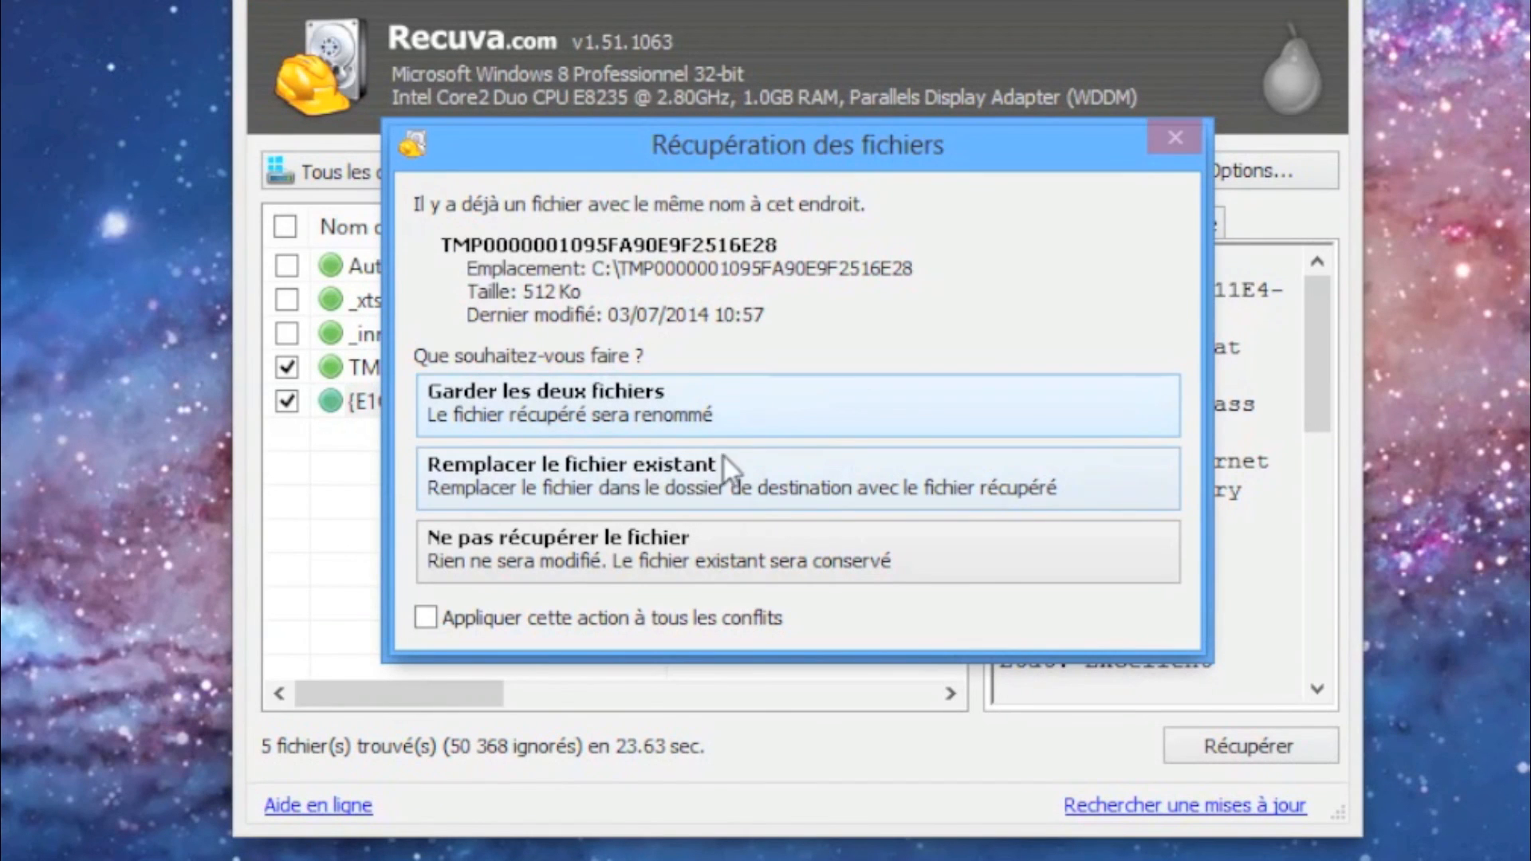
{"action": "left_click", "coordinate": [730, 571]}
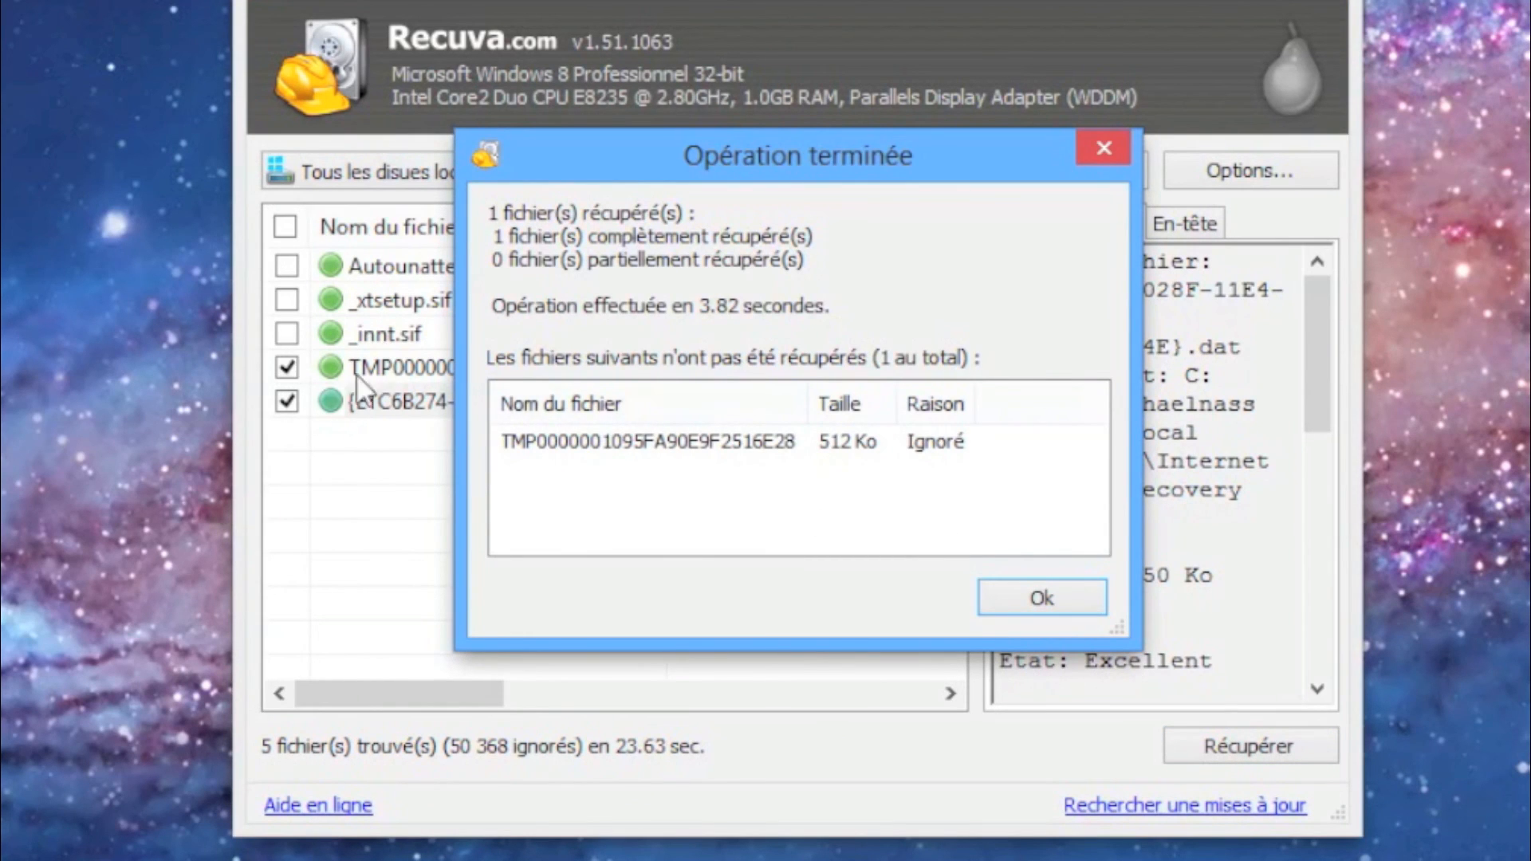
{"action": "left_click", "coordinate": [1046, 604]}
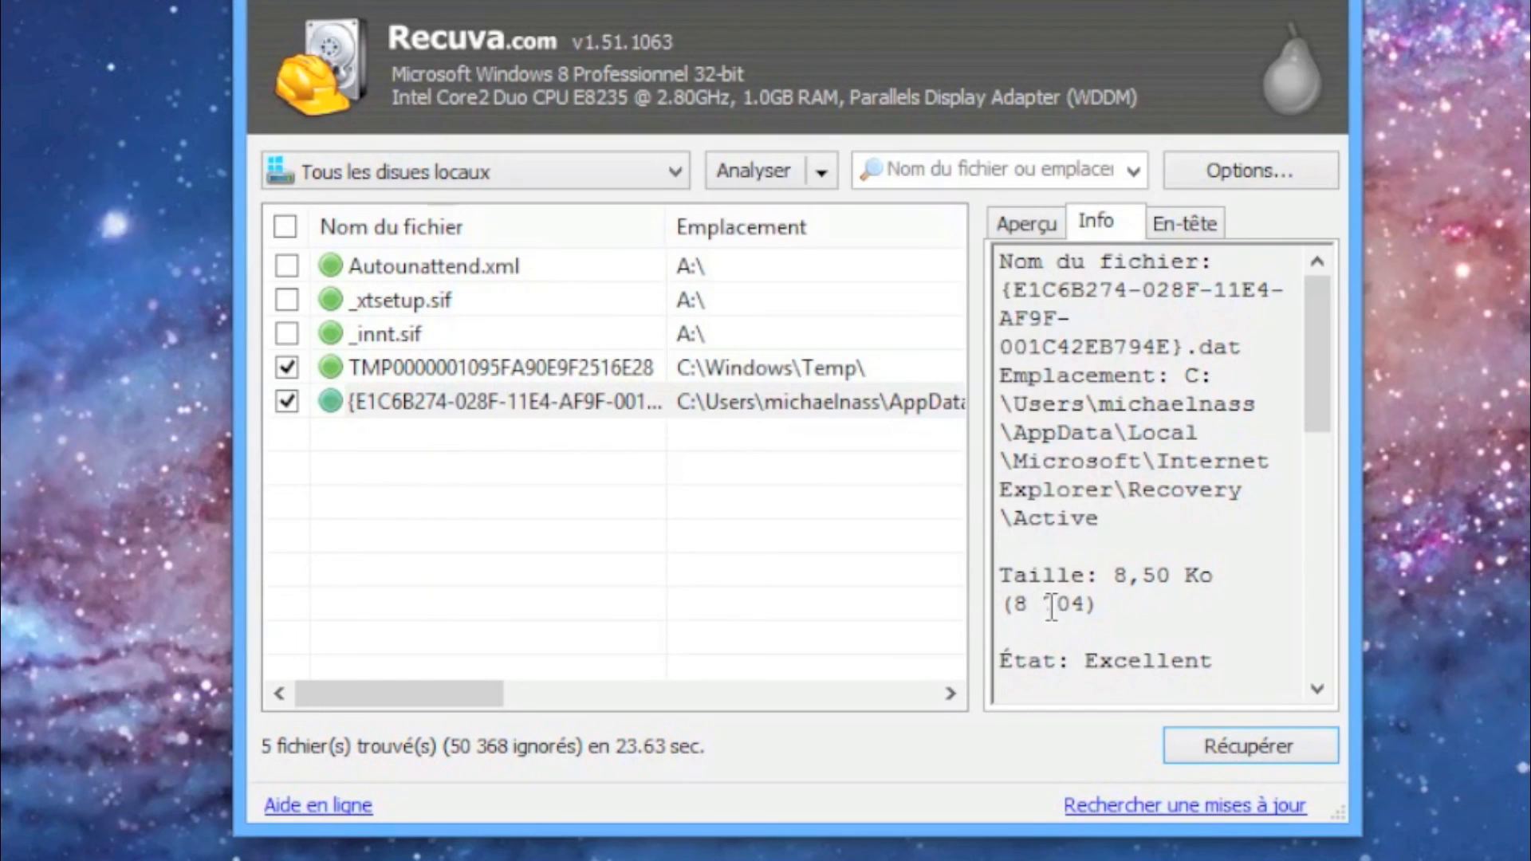
{"action": "left_click", "coordinate": [283, 370]}
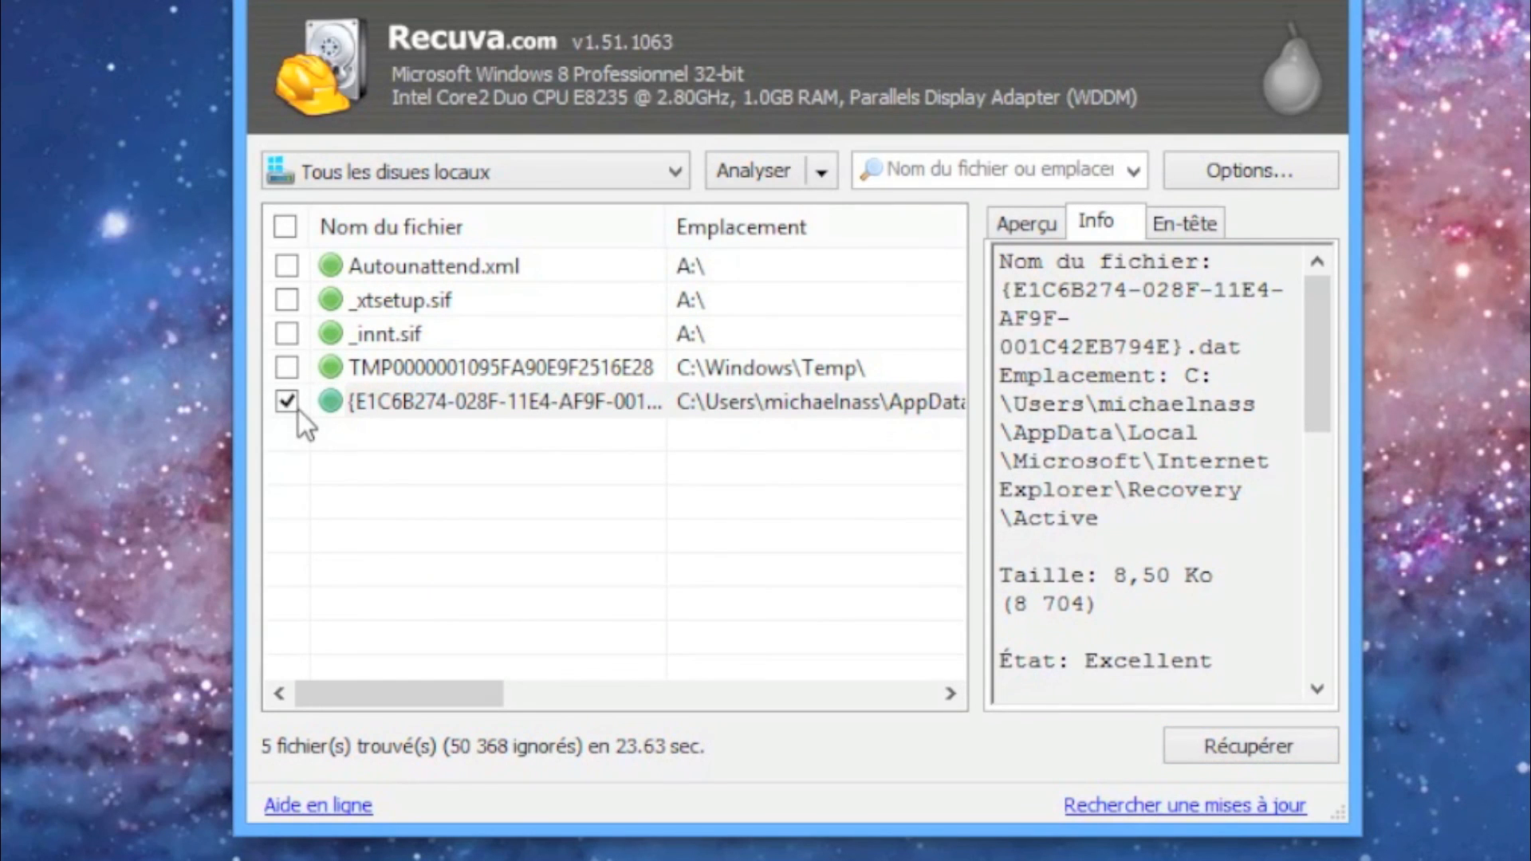
{"action": "left_click", "coordinate": [285, 402]}
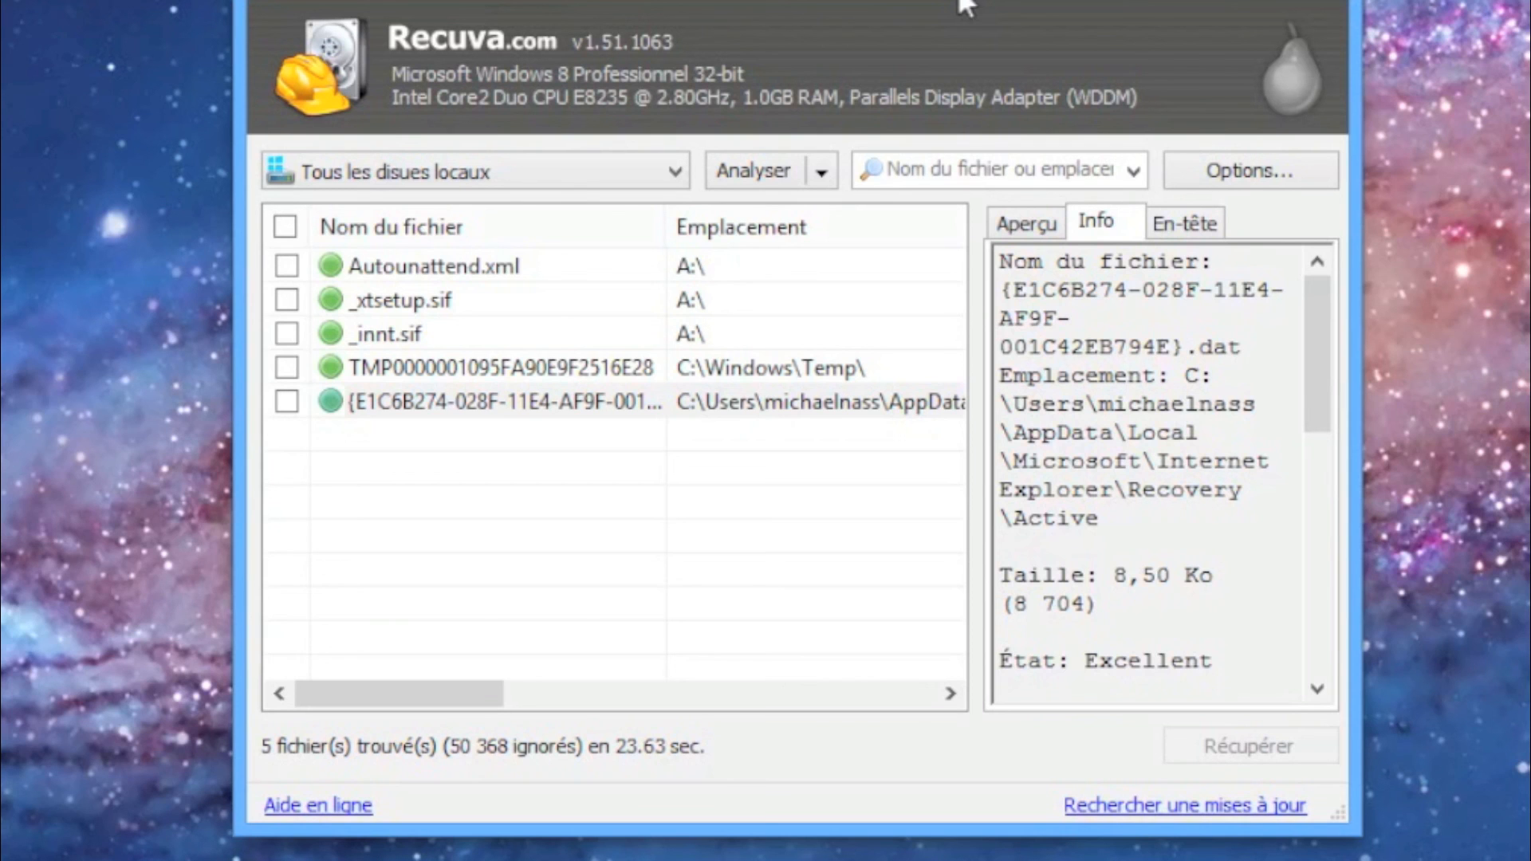
- Close Recuva and the Windows 8 virtual machine window, and bring the Disk Drill scan results to the front
{"action": "left_click_drag", "start_coordinate": [1529, 108], "coordinate": [1139, 258]}
{"action": "left_click_drag", "start_coordinate": [1012, 1], "coordinate": [988, 0]}
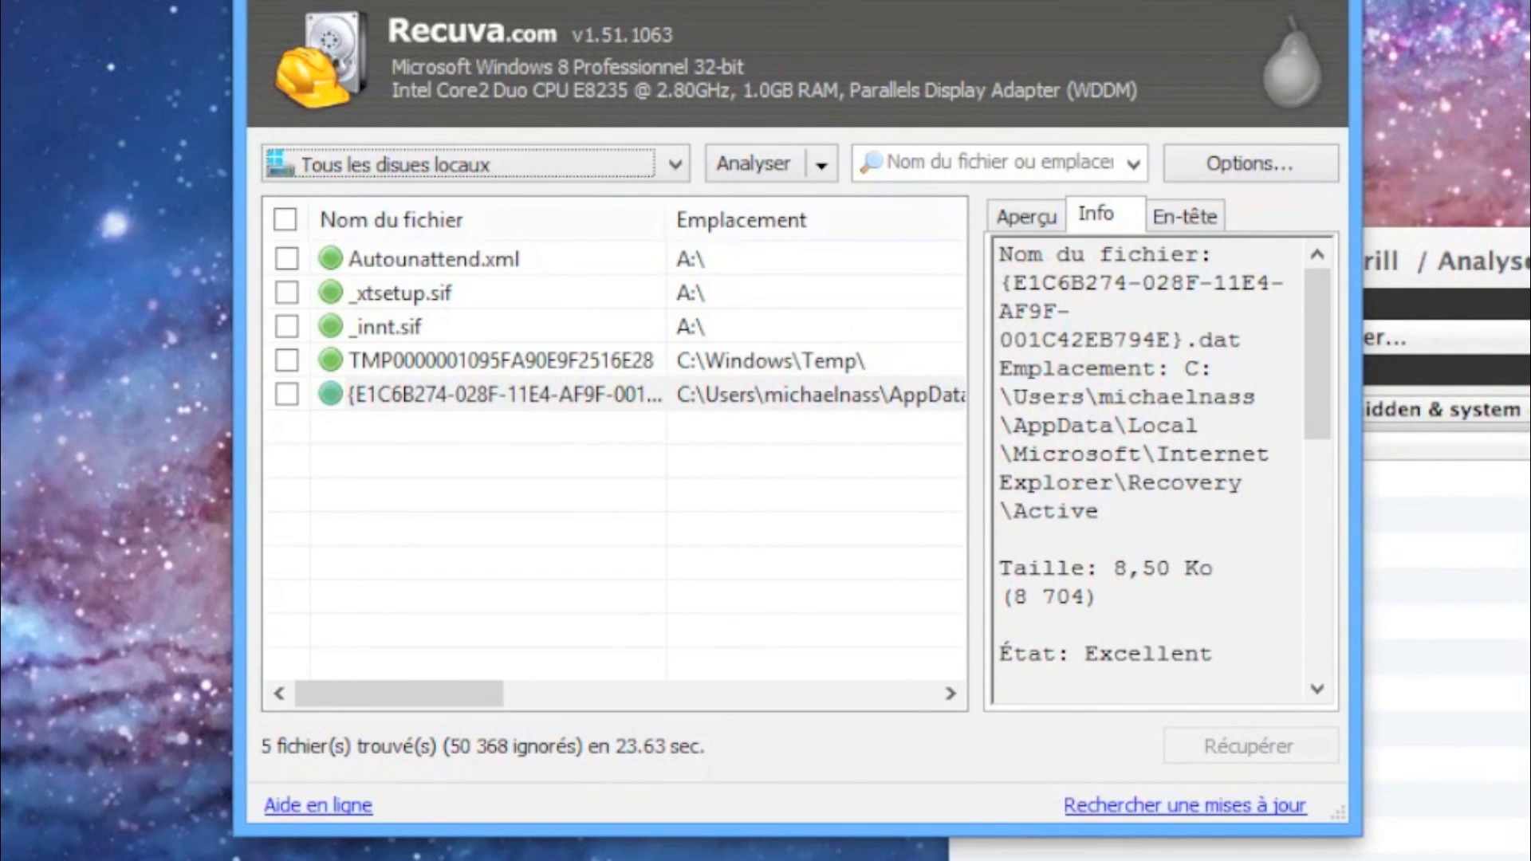
{"action": "left_click", "coordinate": [1331, 2]}
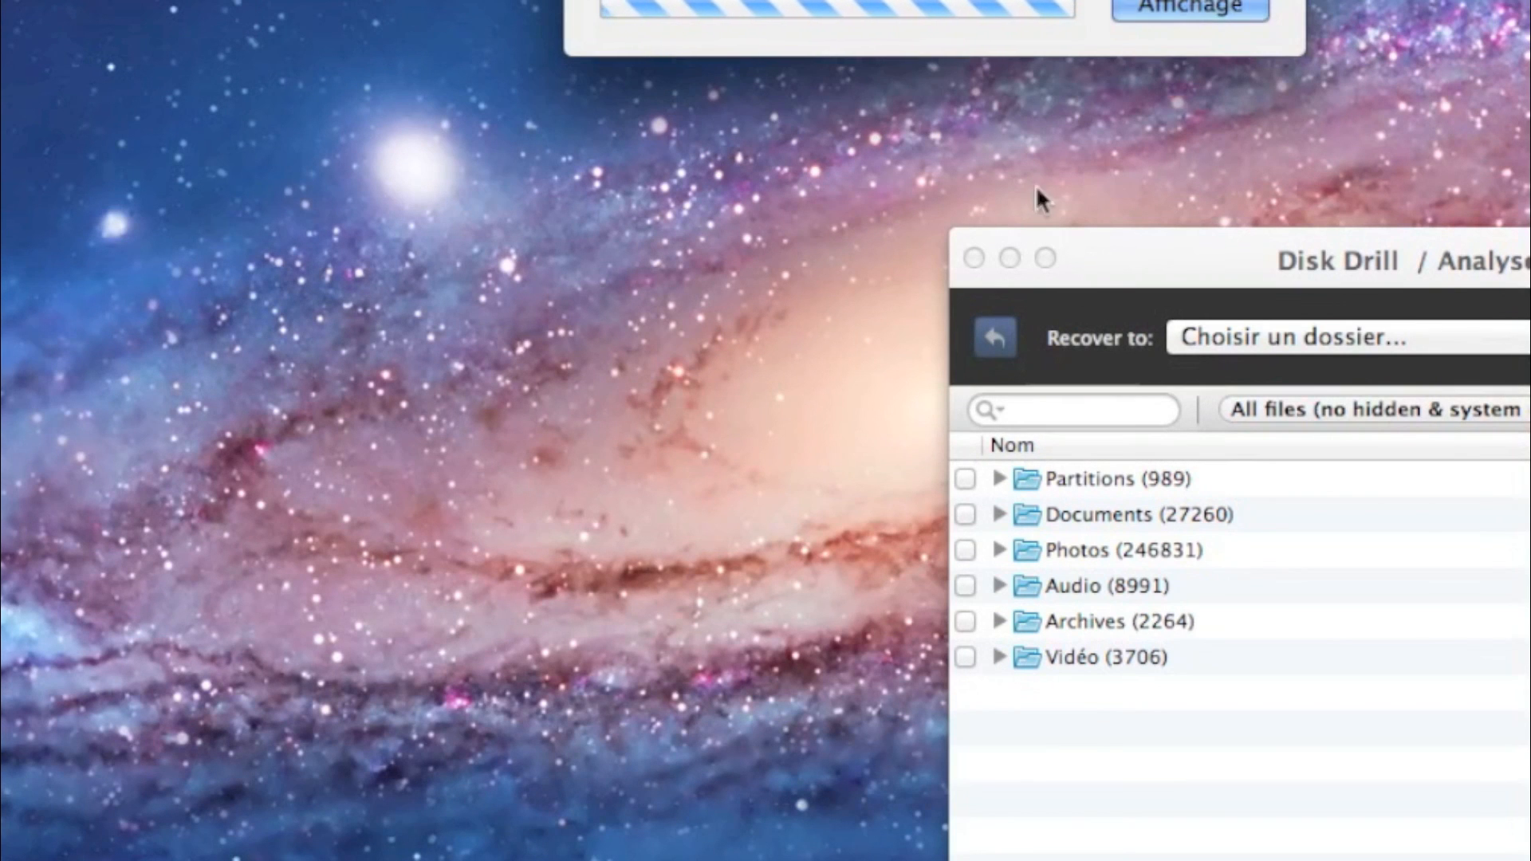
{"action": "left_click_drag", "start_coordinate": [858, 54], "coordinate": [549, 140]}
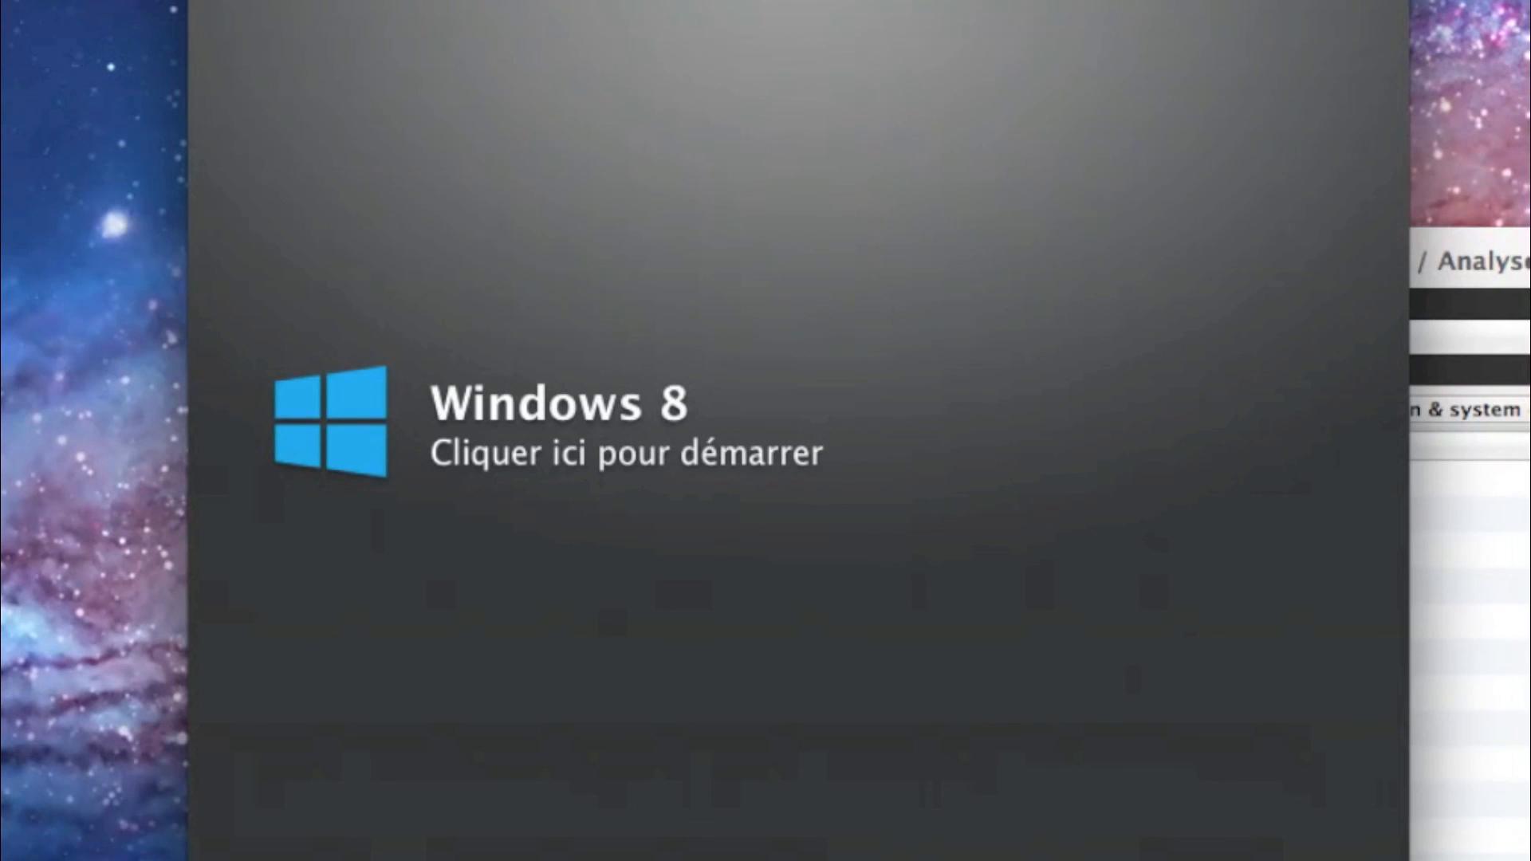
{"action": "key", "text": "super+w"}
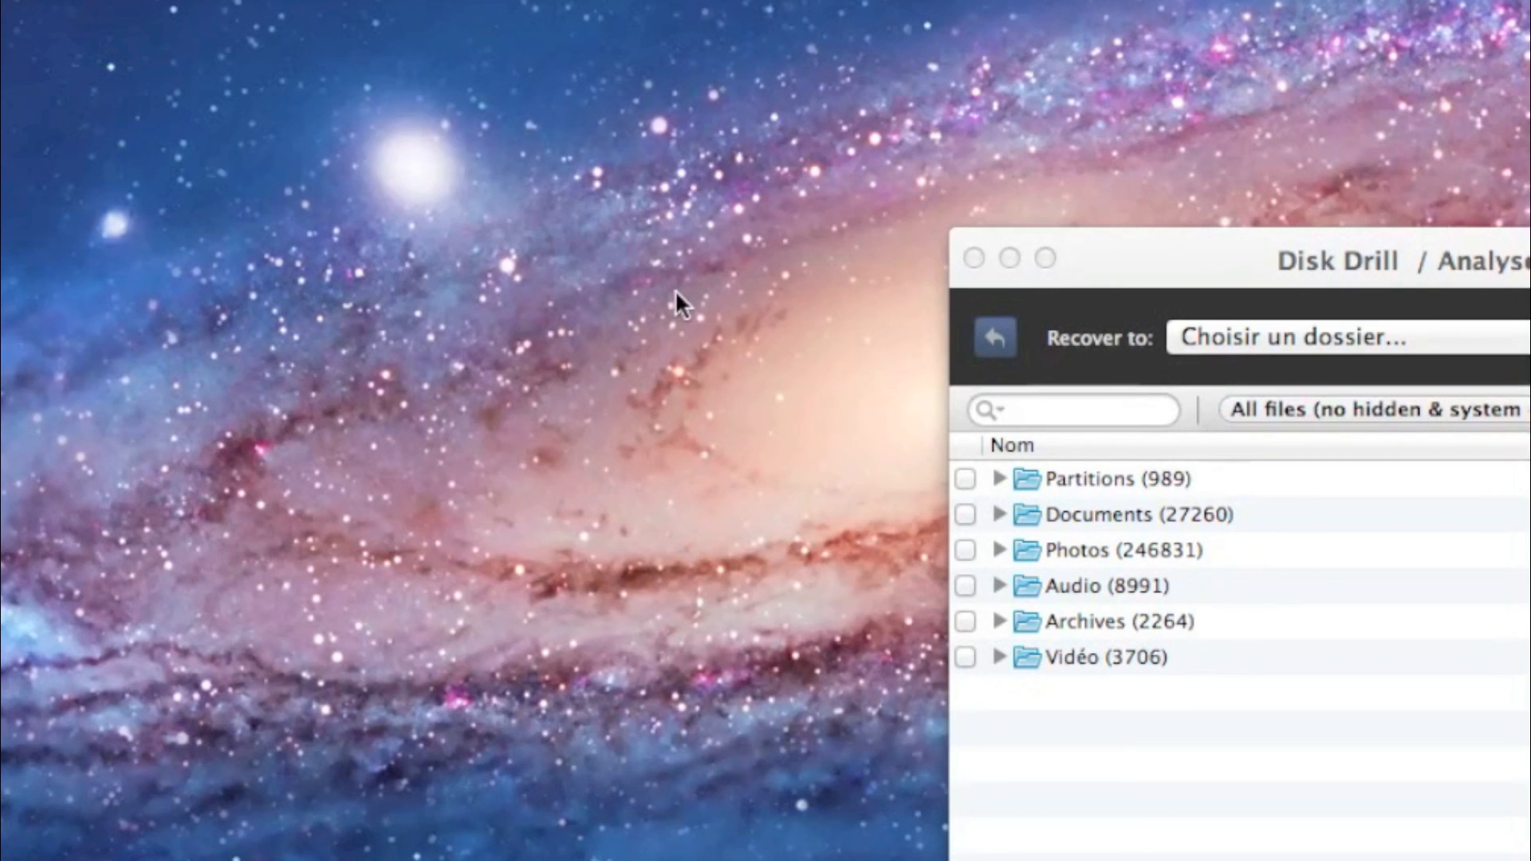
{"action": "left_click", "coordinate": [1041, 256]}
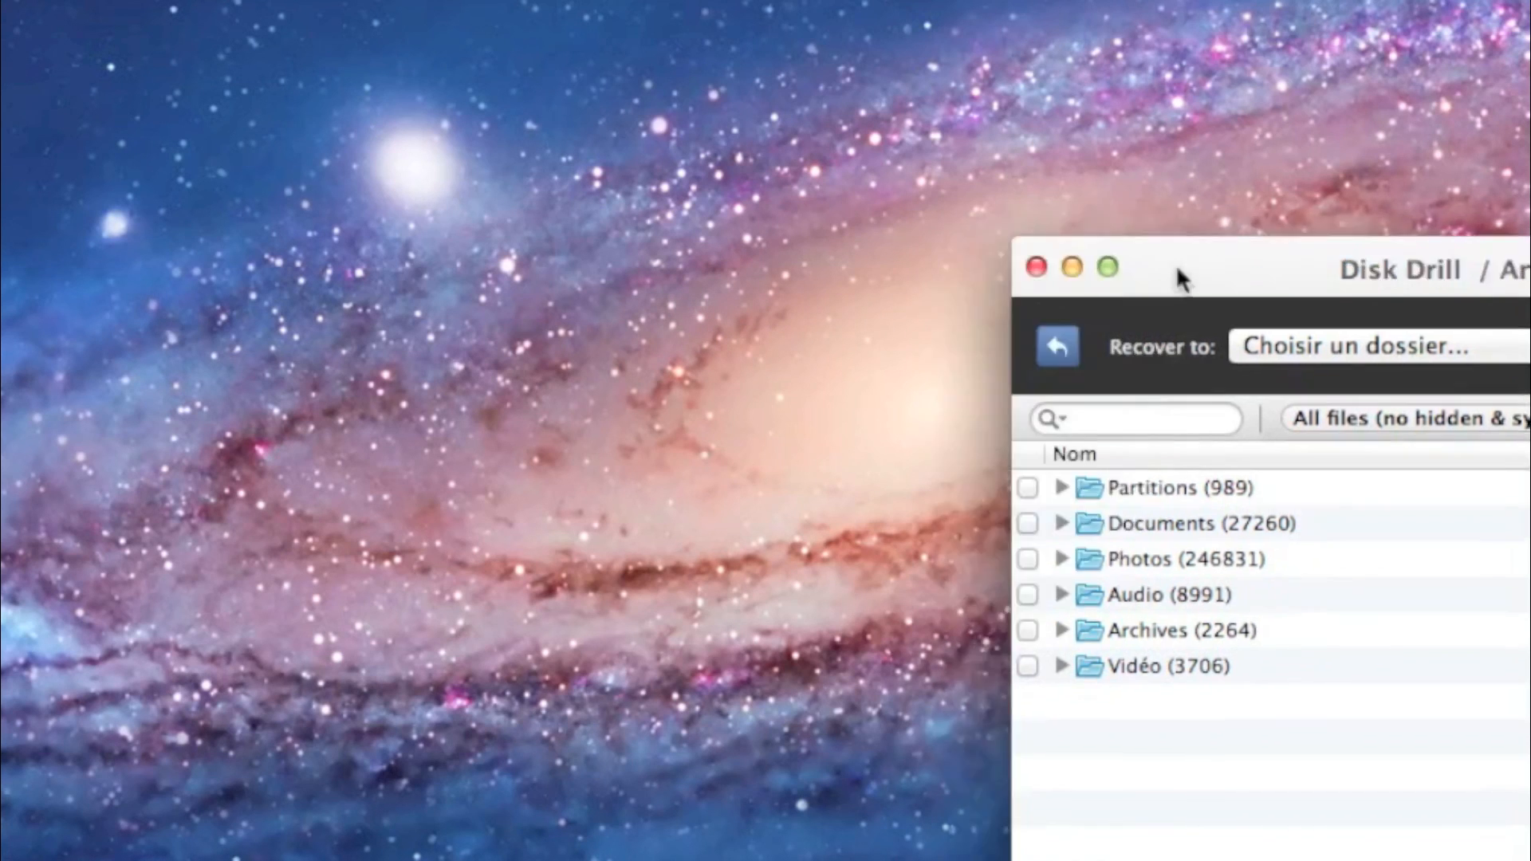